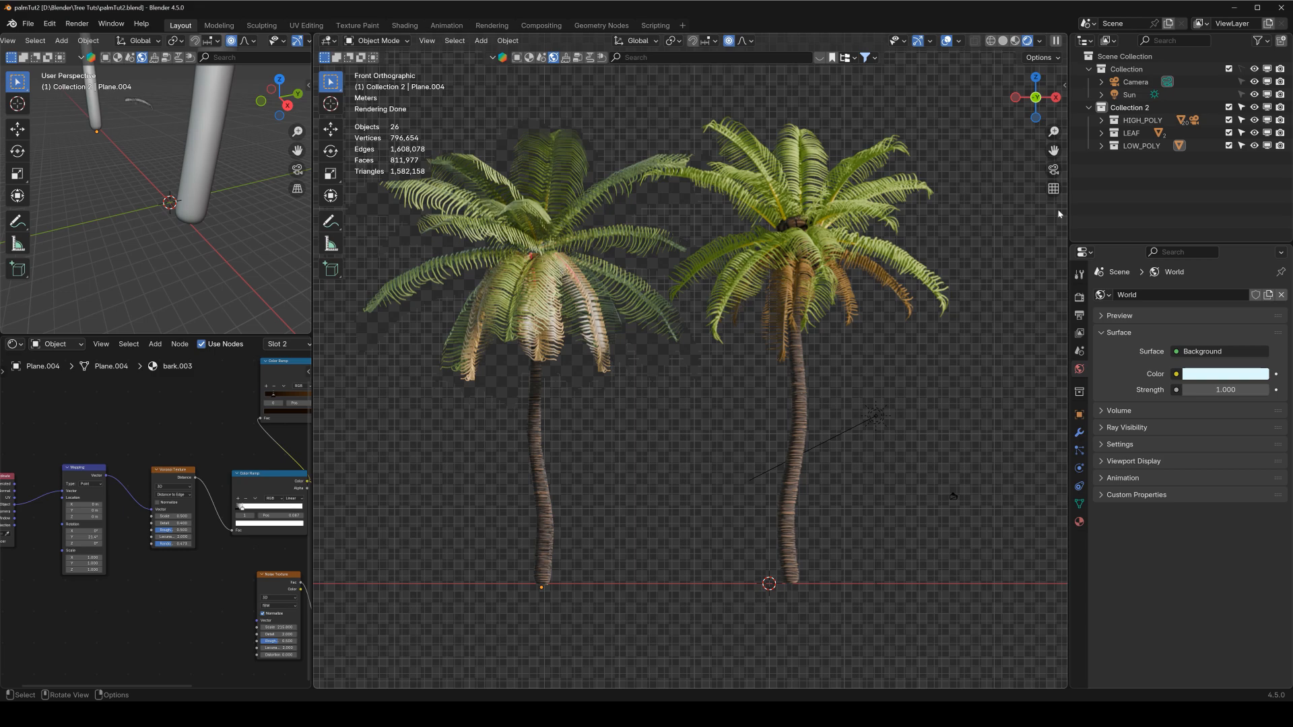
Isolate the HIGH_POLY palm collection, then exclude it and show only the LOW_POLY collection.
left_click(1229, 133)
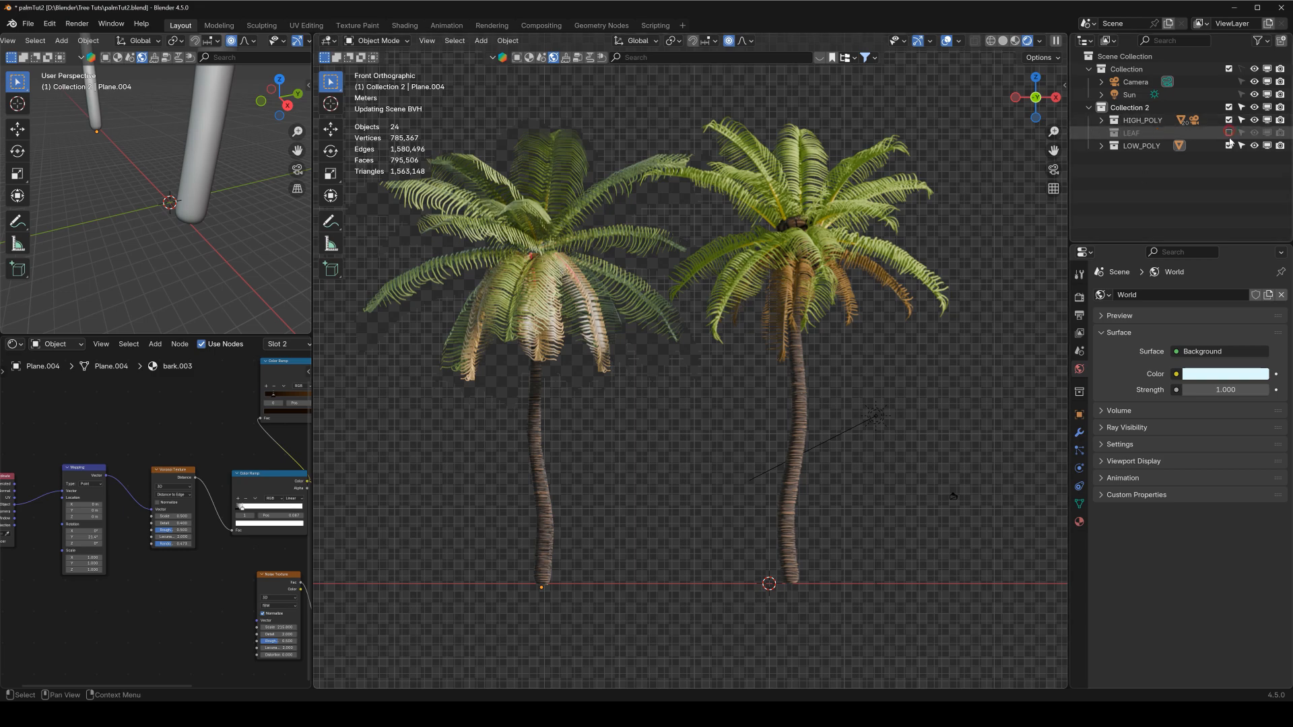
left_click(1228, 145)
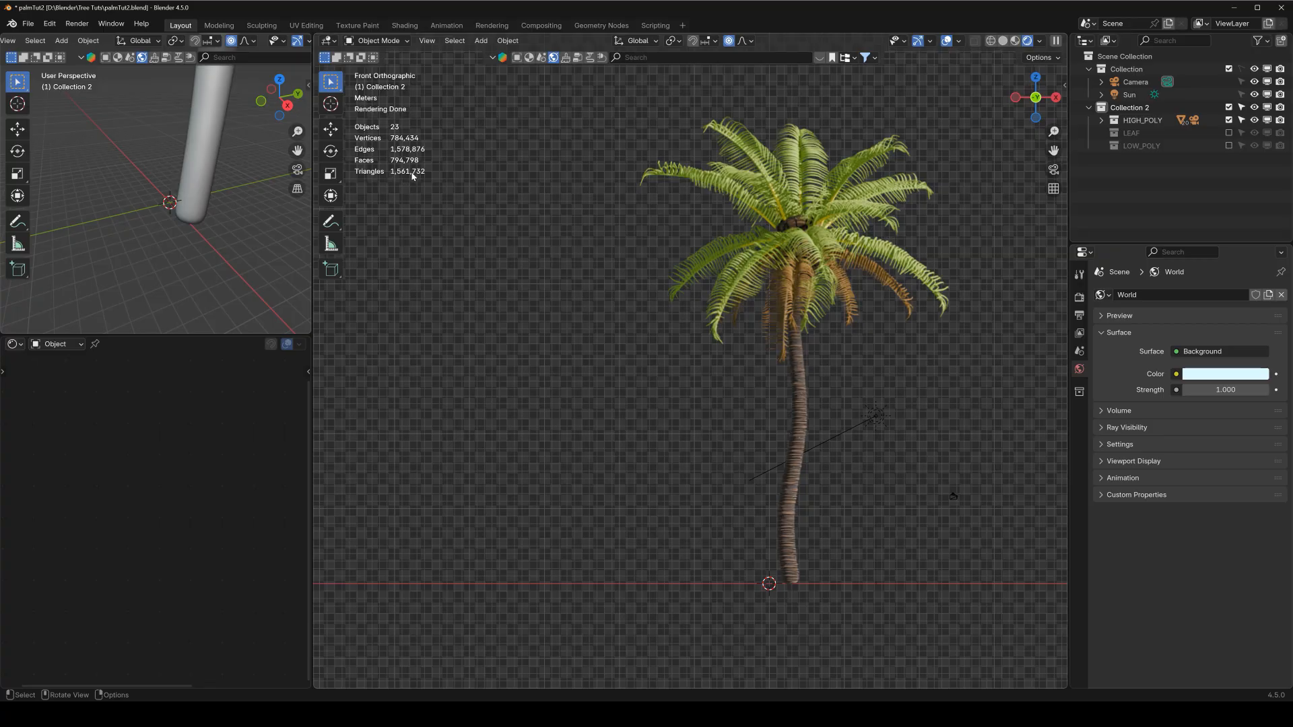
left_click(1229, 120)
left_click(1229, 145)
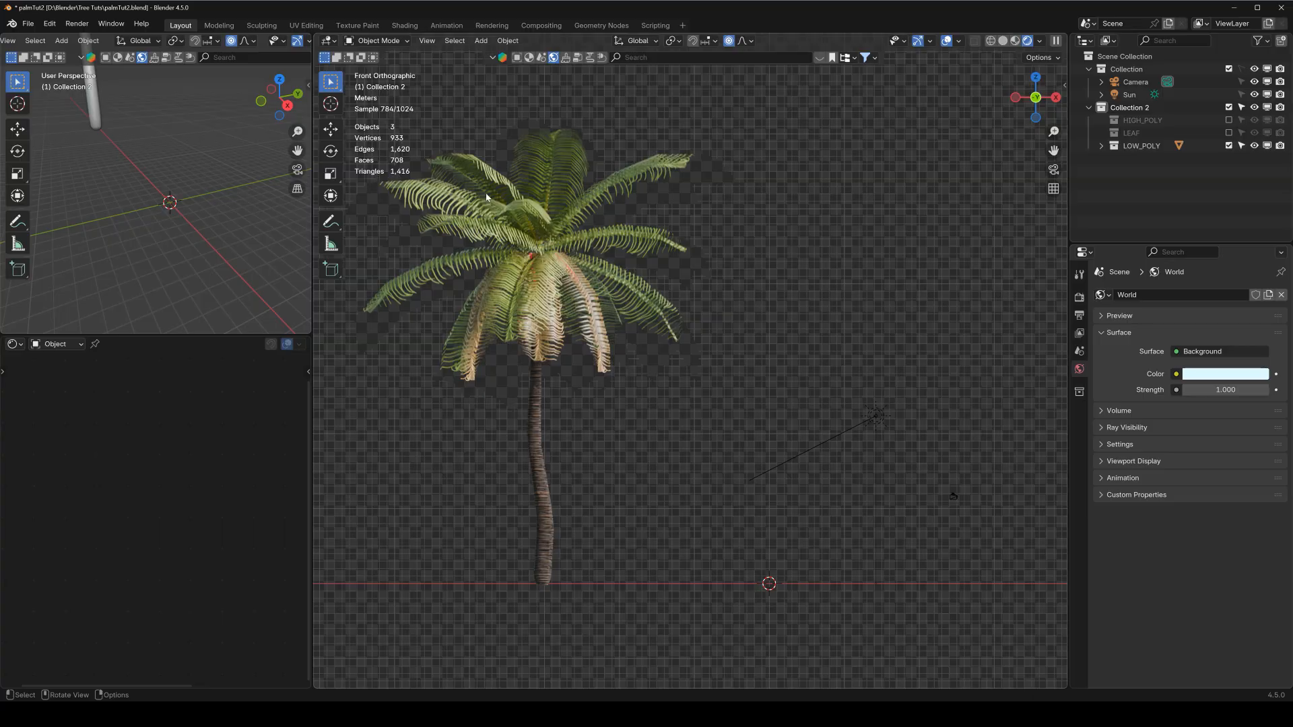
Select the low-poly palm and examine its fronds and trunk up close and as a whole.
middle_click_drag(451, 190, 509, 197, "shift")
left_click(596, 265)
scroll(596, 264, "up", 4)
scroll(597, 246, "down", 2)
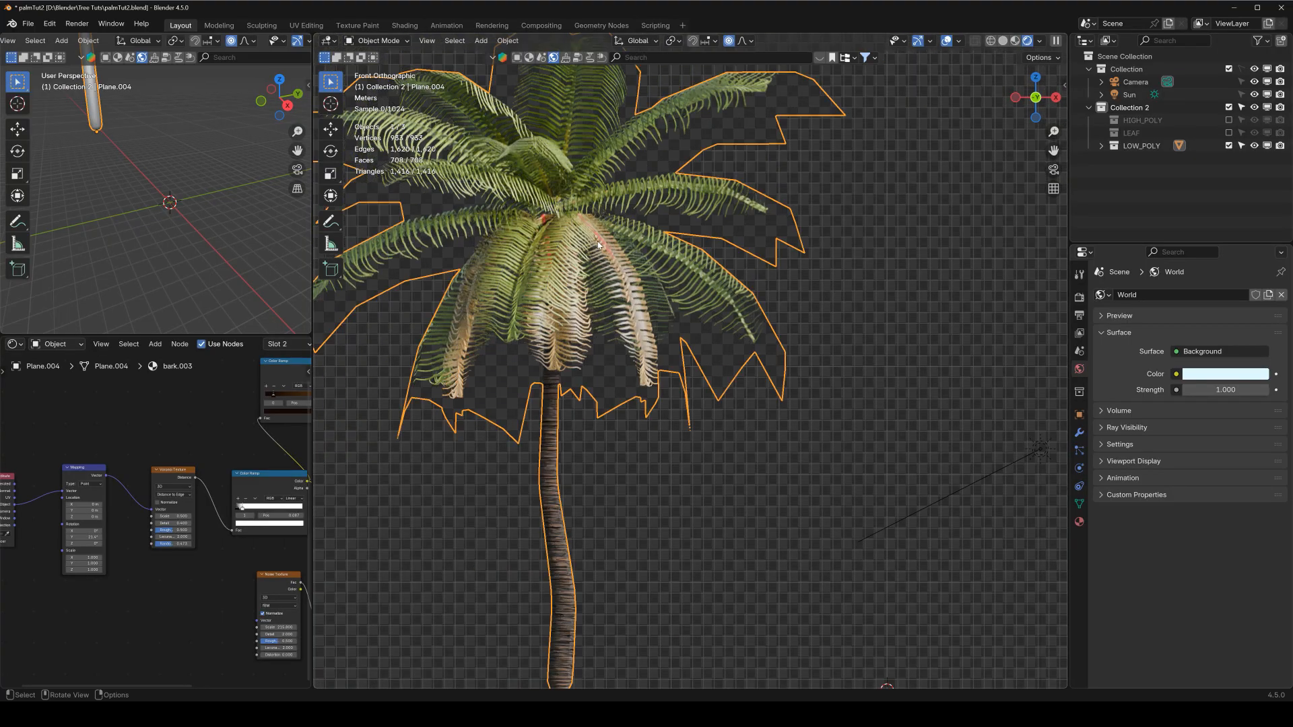
scroll(598, 246, "down", 2)
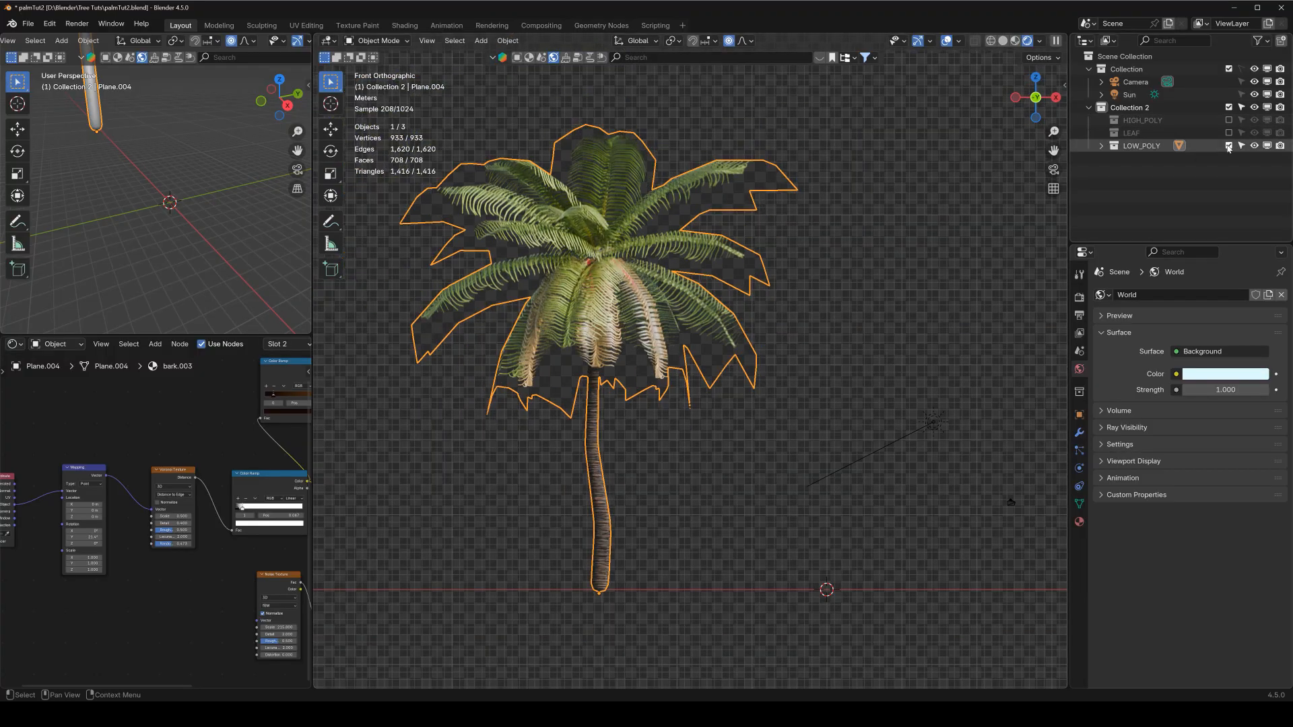
scroll(588, 347, "down", 1)
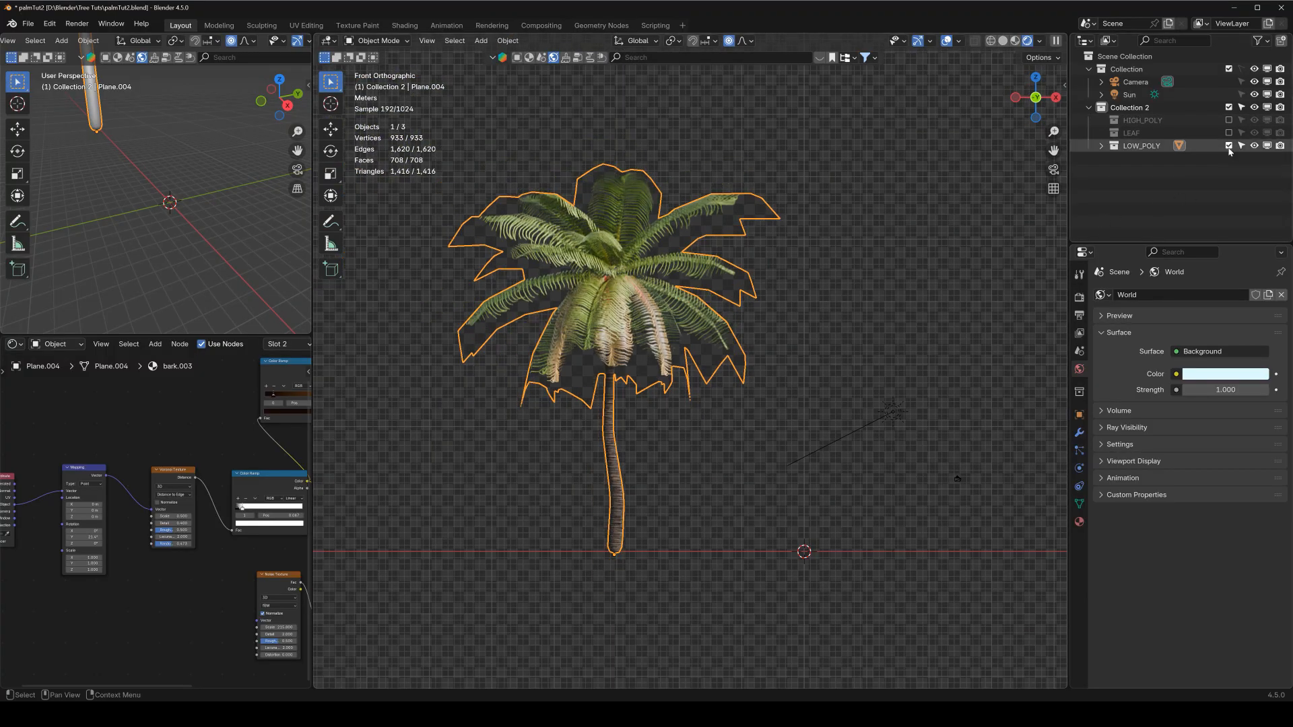
Exclude the LOW_POLY collection and include the LEAF collection in the view layer.
left_click(1229, 146)
scroll(433, 447, "down", 3)
middle_click_drag(433, 447, 781, 421, "shift")
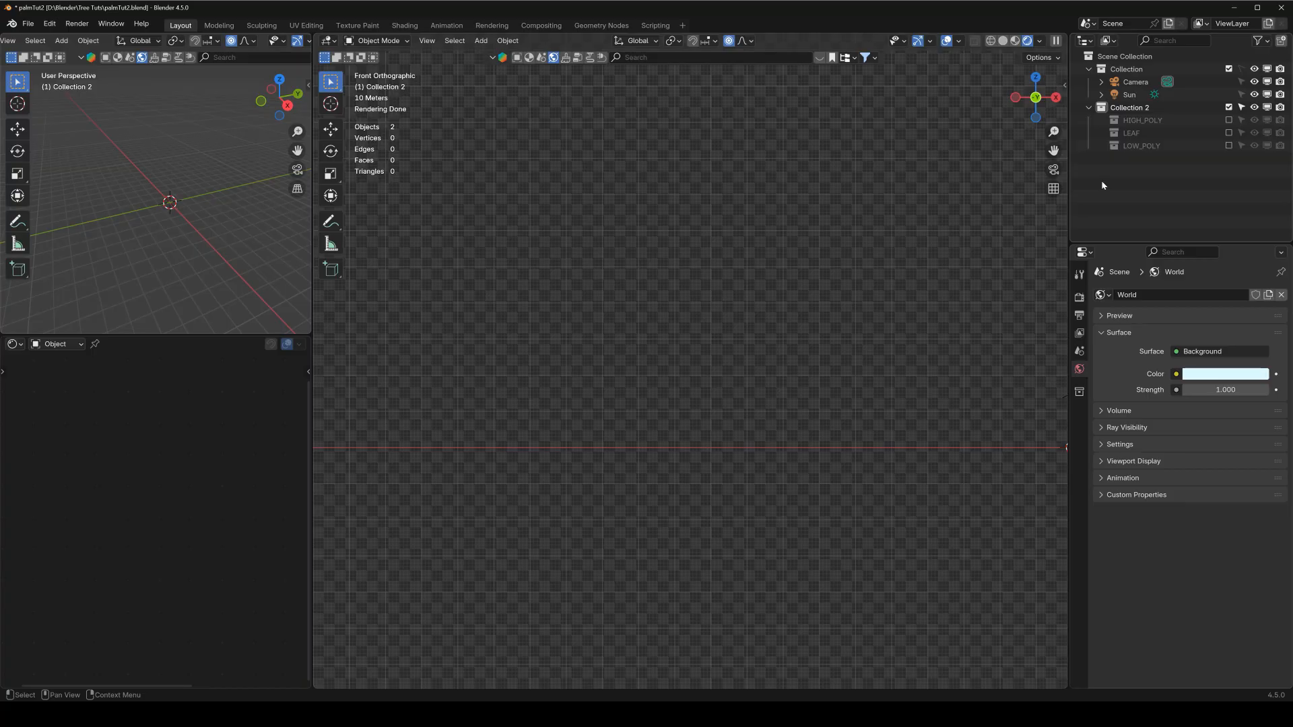
left_click(1228, 132)
middle_click_drag(796, 433, 575, 402, "shift")
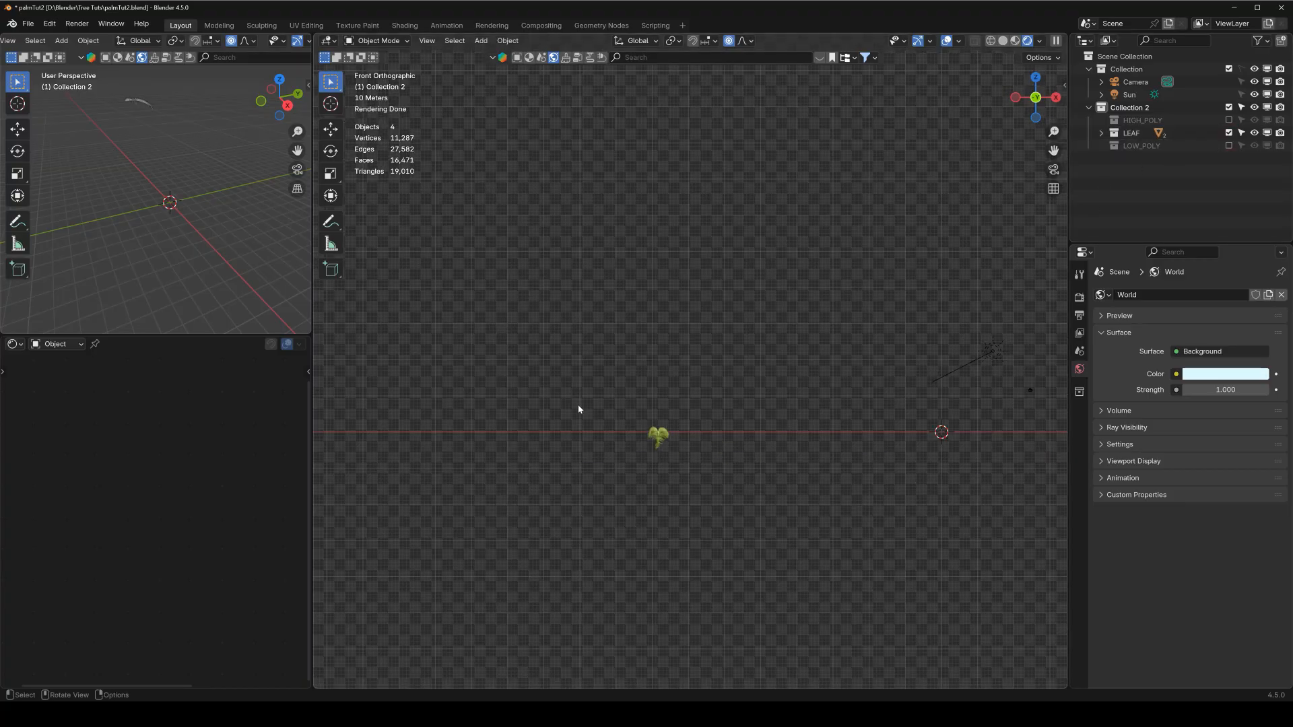
Examine the single palm leaf up close from several angles.
scroll(607, 499, "up", 3)
middle_click_drag(607, 499, 681, 301)
scroll(681, 301, "up", 2)
middle_click_drag(597, 259, 629, 349, "shift")
left_click(618, 313)
scroll(612, 315, "up", 5)
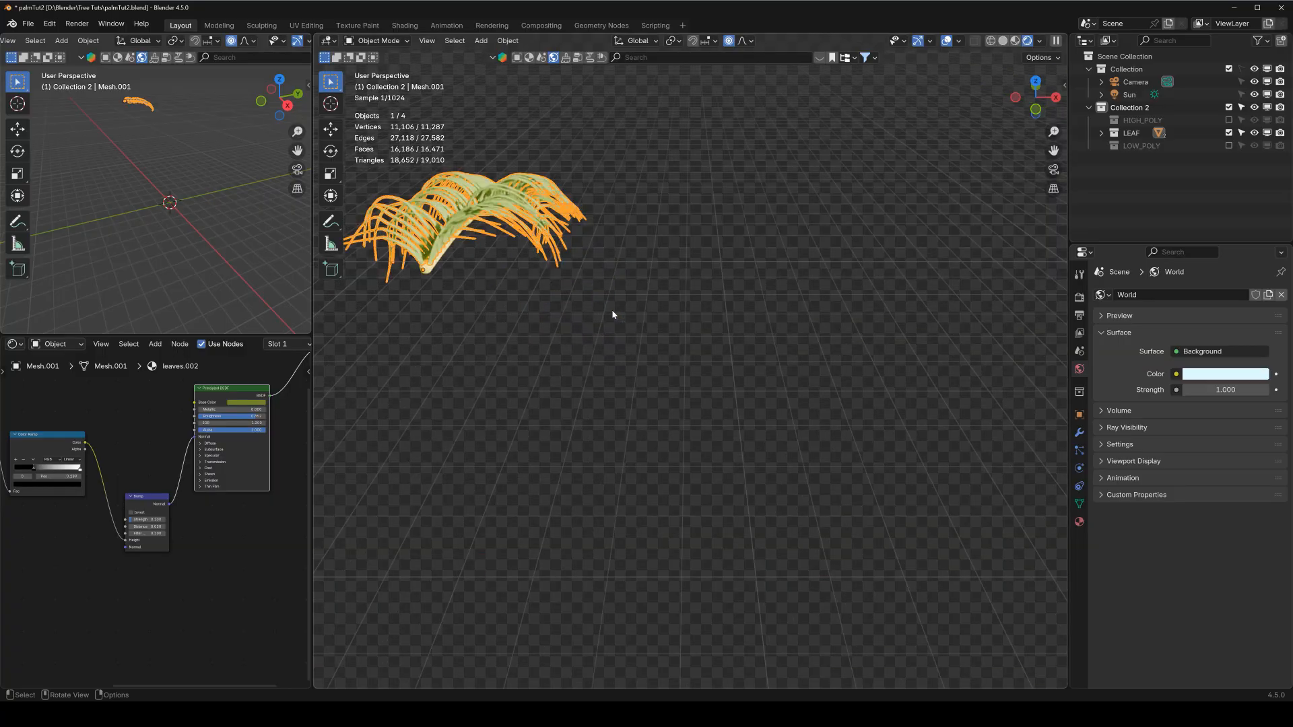
middle_click_drag(511, 278, 857, 374)
left_click(875, 337)
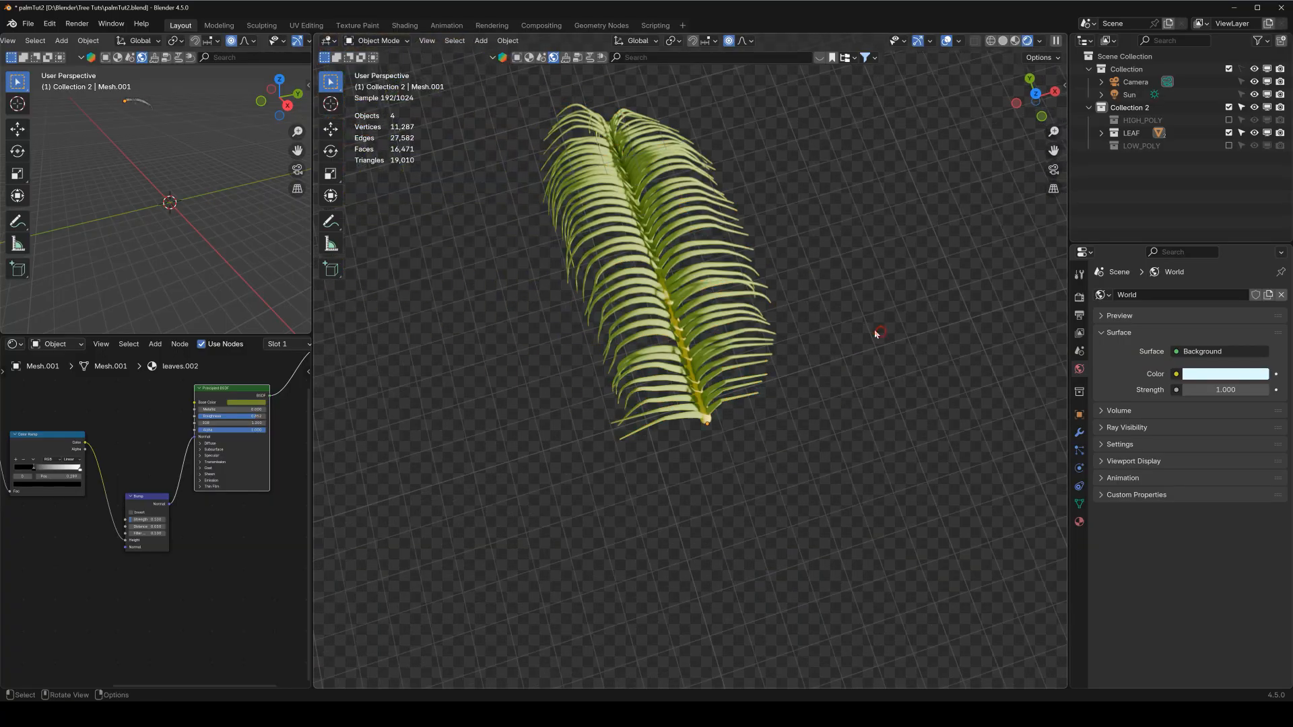
Frame the whole palm leaf in the top orthographic view.
key("KP_7")
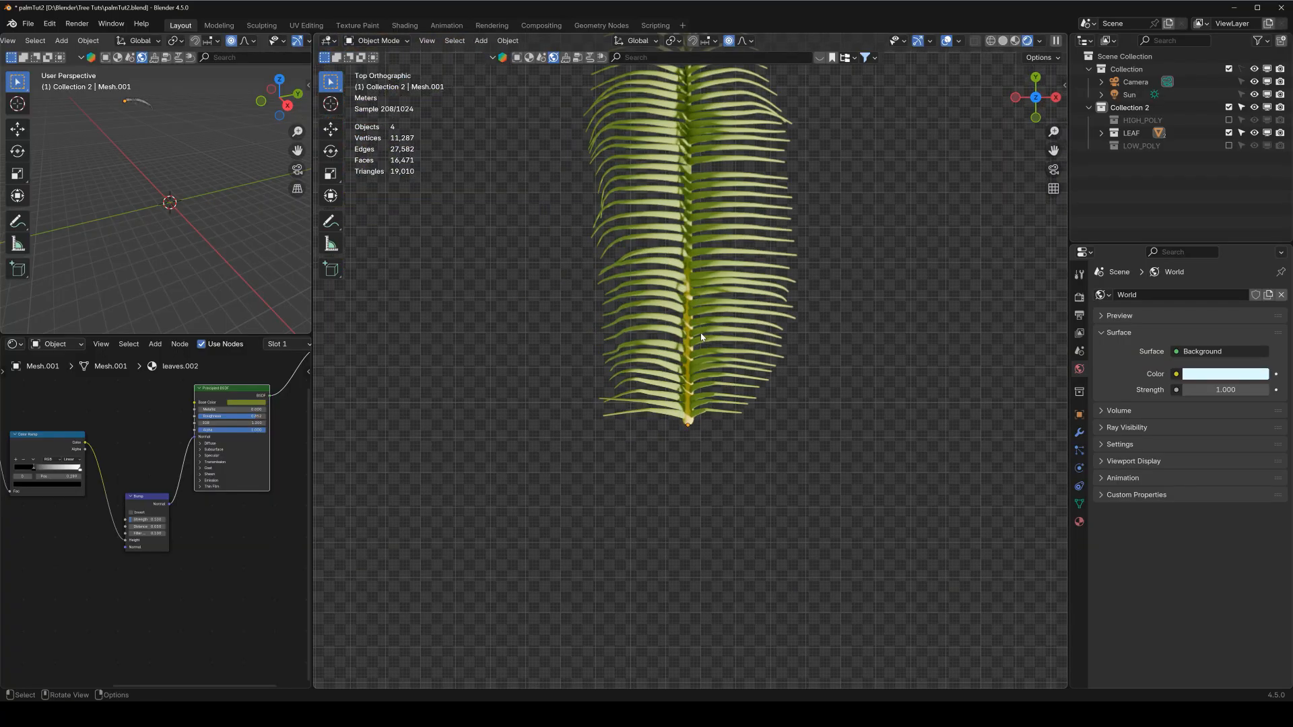
scroll(710, 348, "up", 2)
scroll(710, 348, "down", 1)
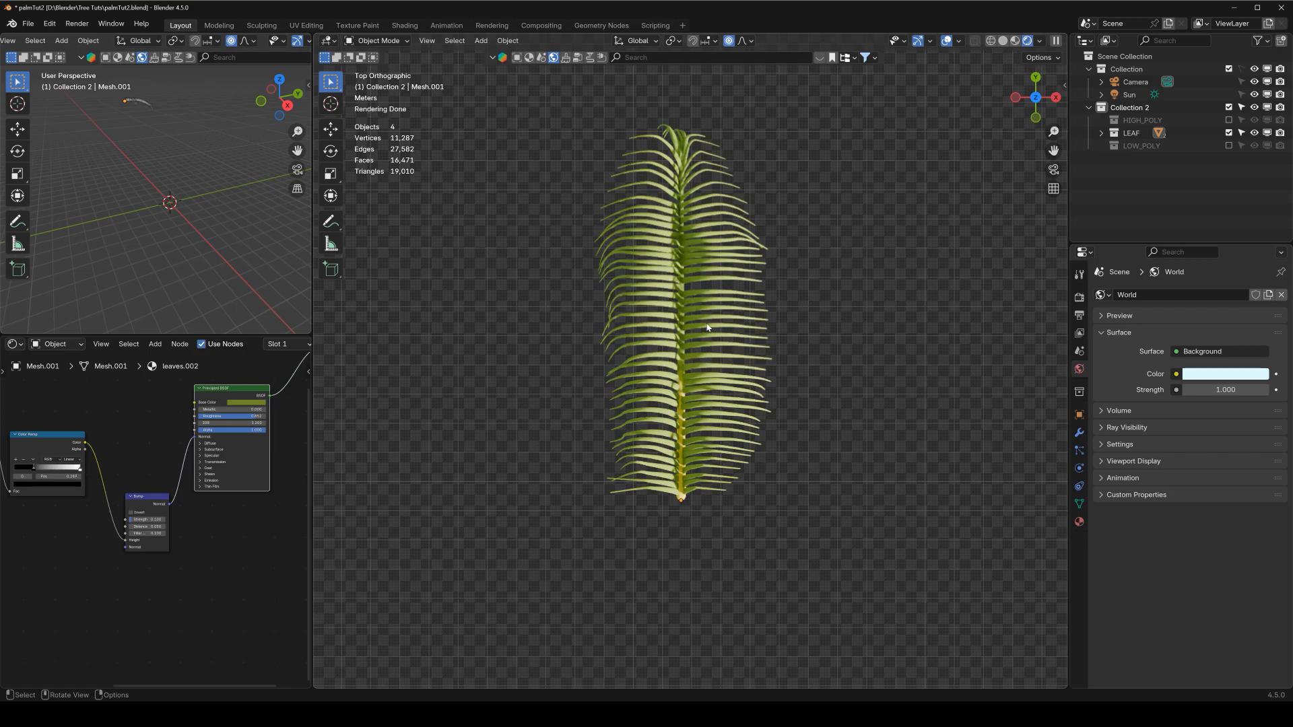
middle_click_drag(697, 238, 670, 252, "shift")
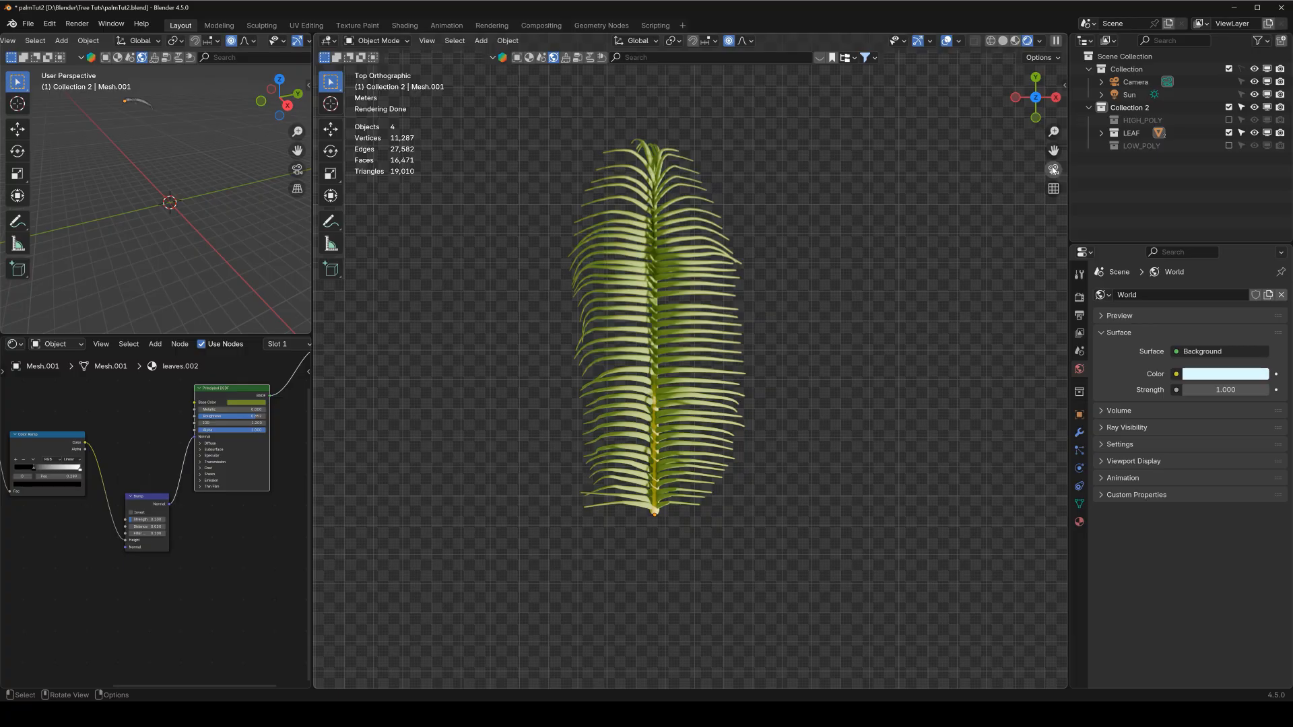
left_click(1054, 169)
left_click(1055, 169)
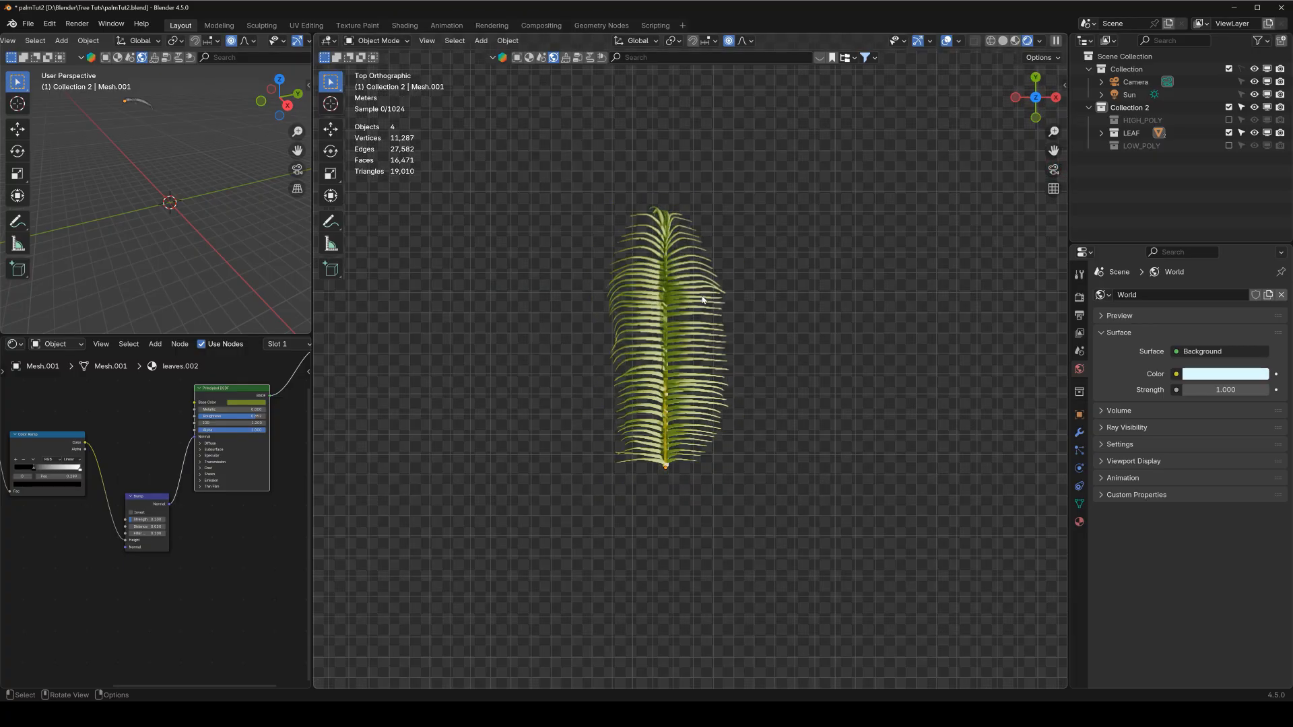
scroll(539, 101, "down", 1)
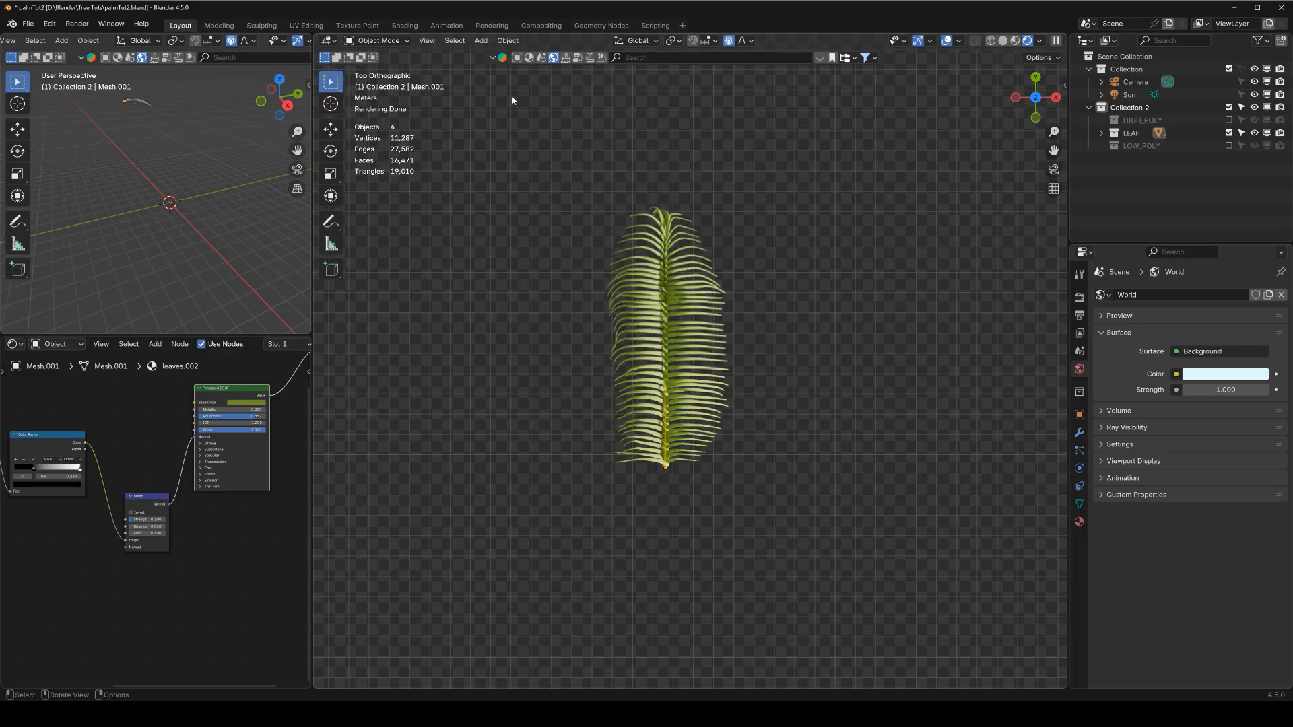
Select the scene's camera and align the active camera to the top view of the leaf.
left_click(1135, 81)
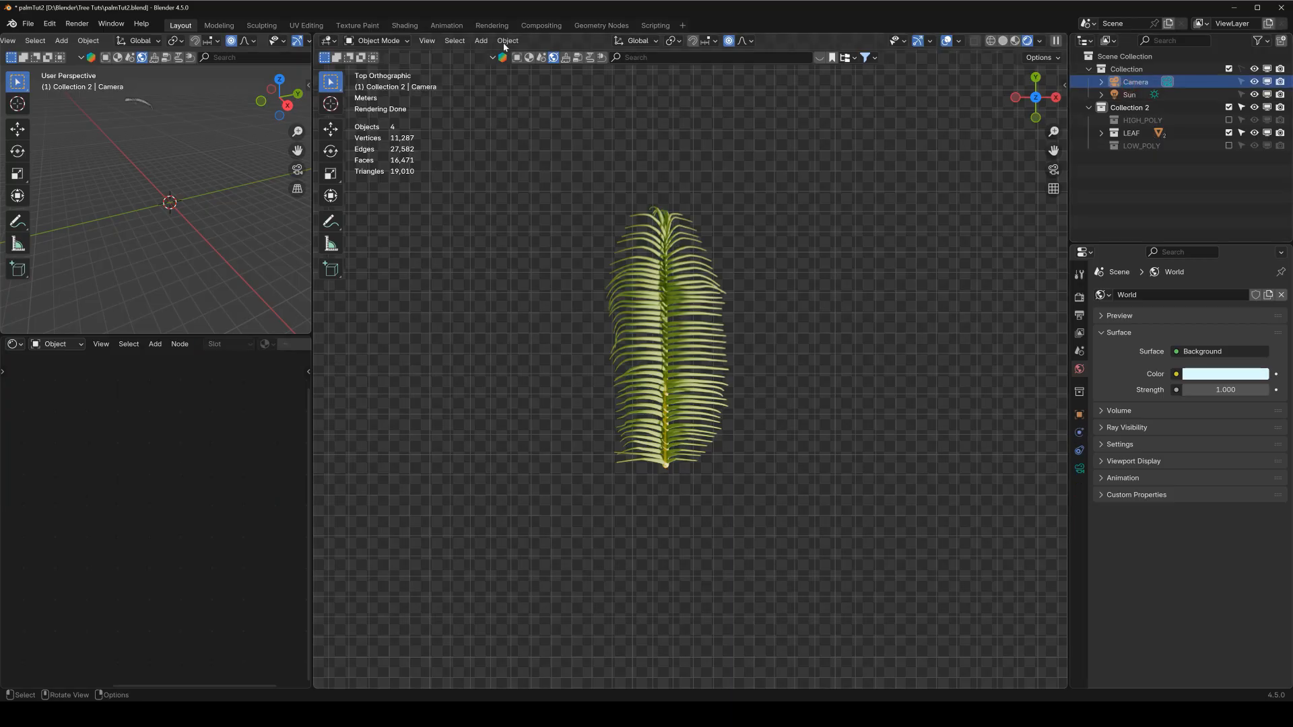
left_click(465, 43)
mouse_move(502, 42)
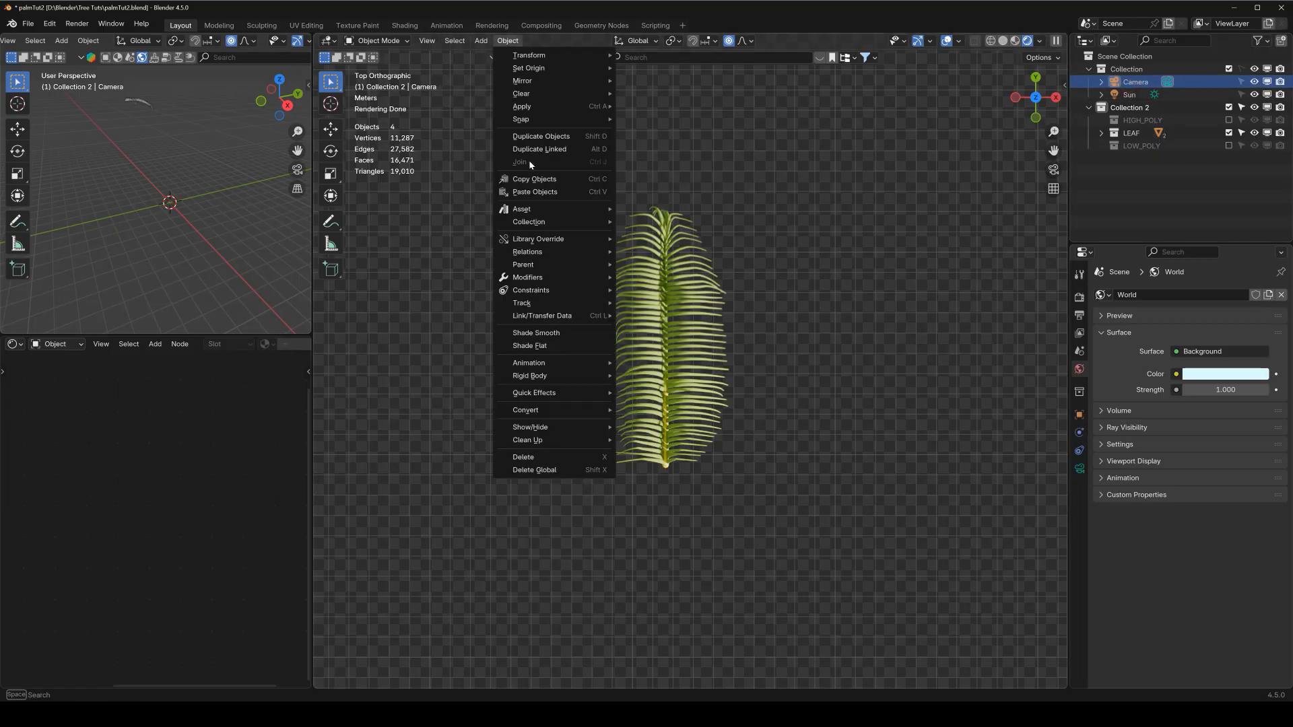
mouse_move(576, 304)
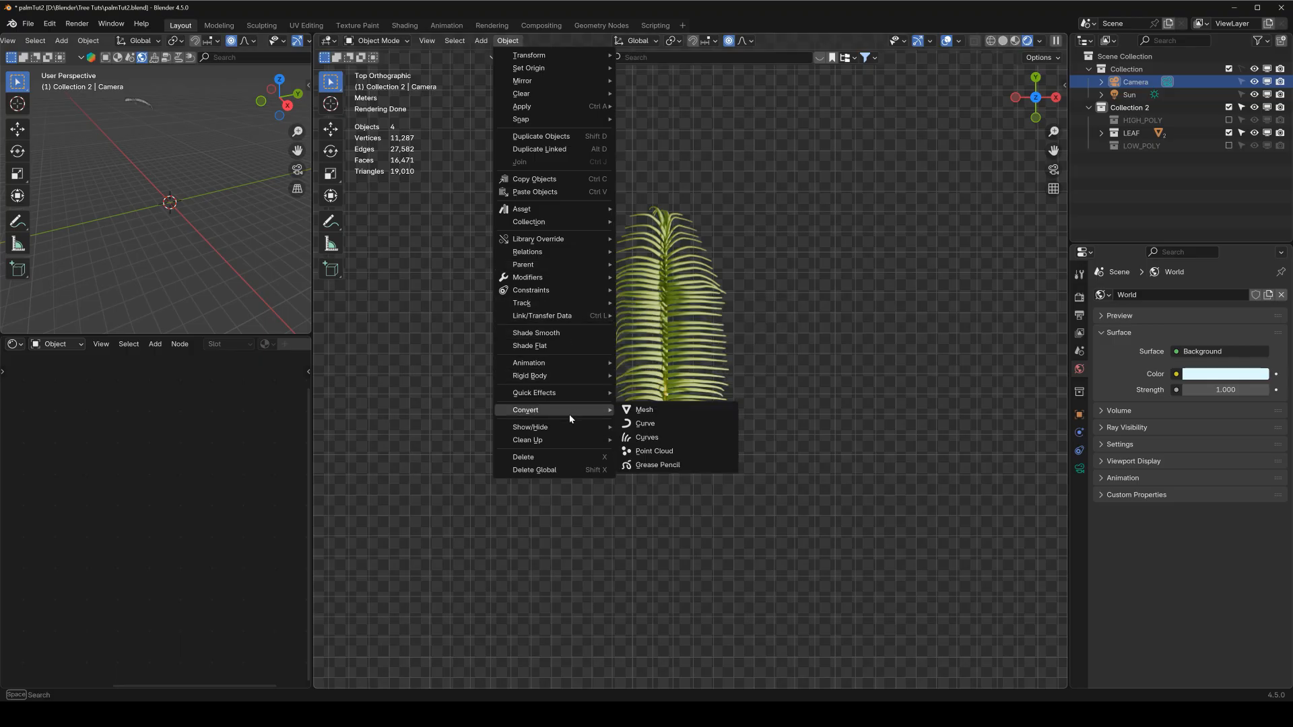
key("q")
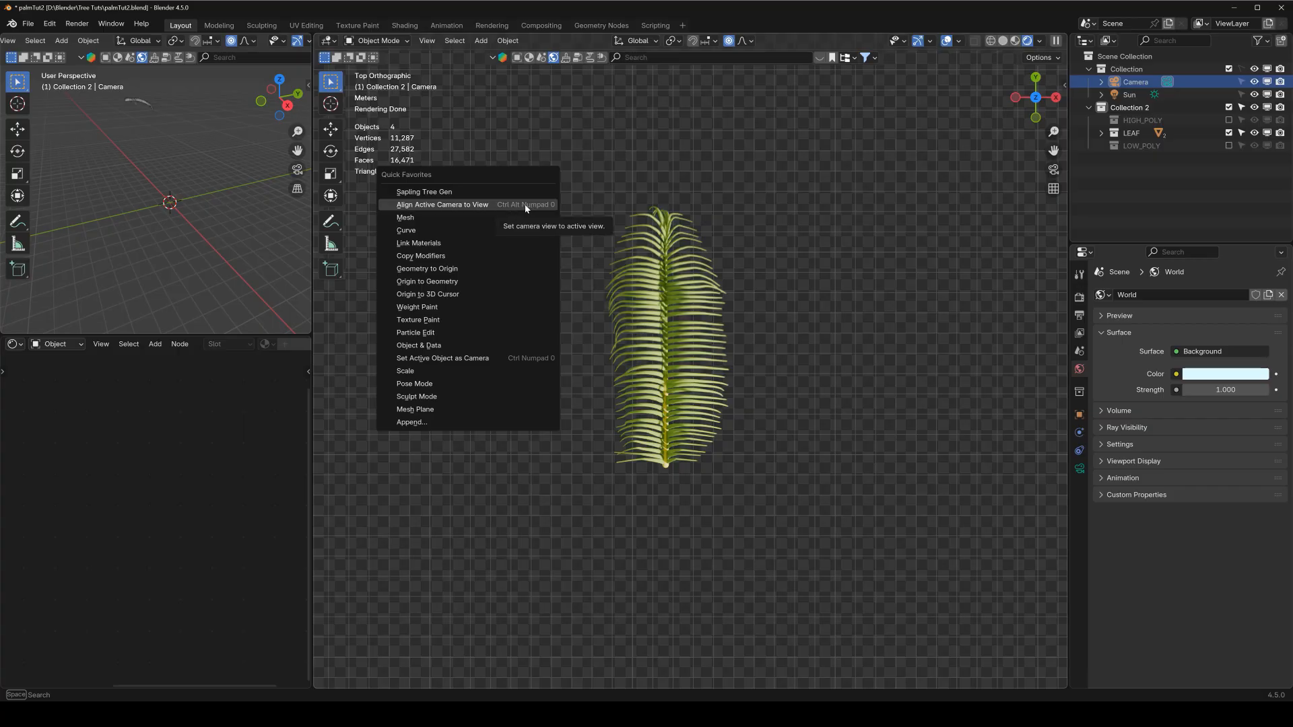
left_click(482, 206)
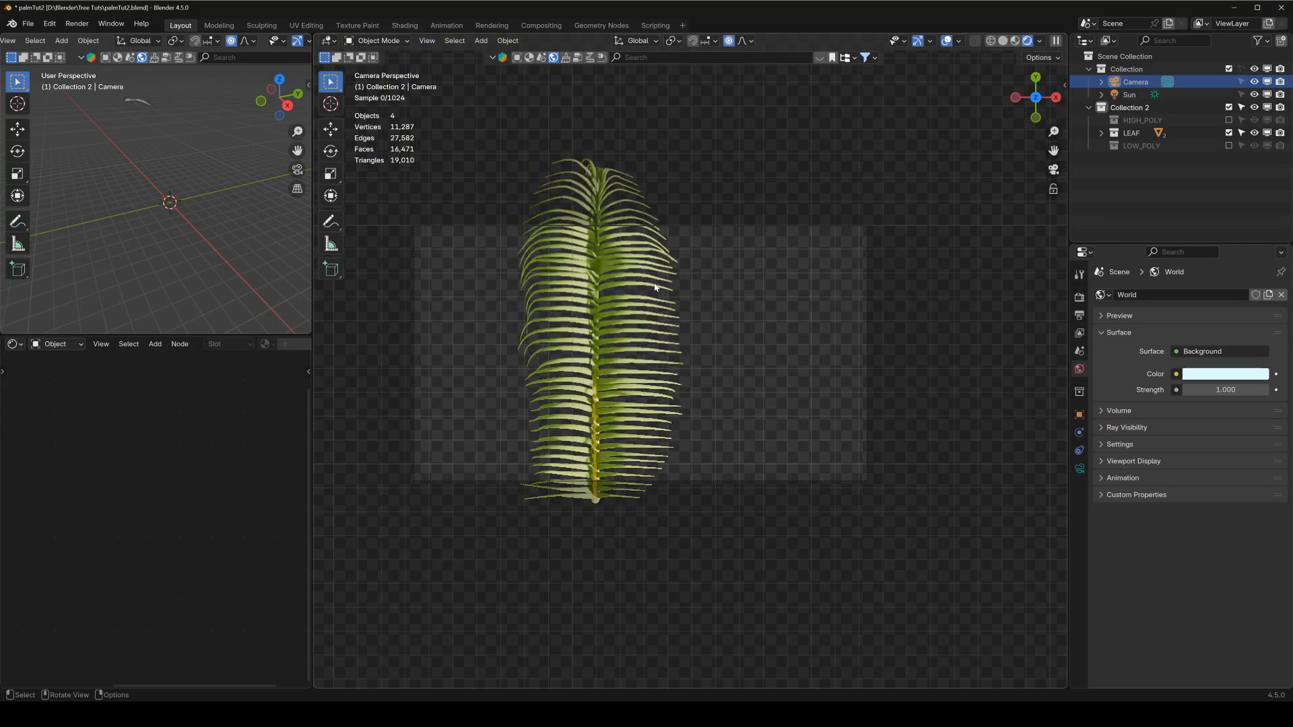
Move the camera back with walk navigation until the entire leaf fits inside the camera frame.
key("shift+grave")
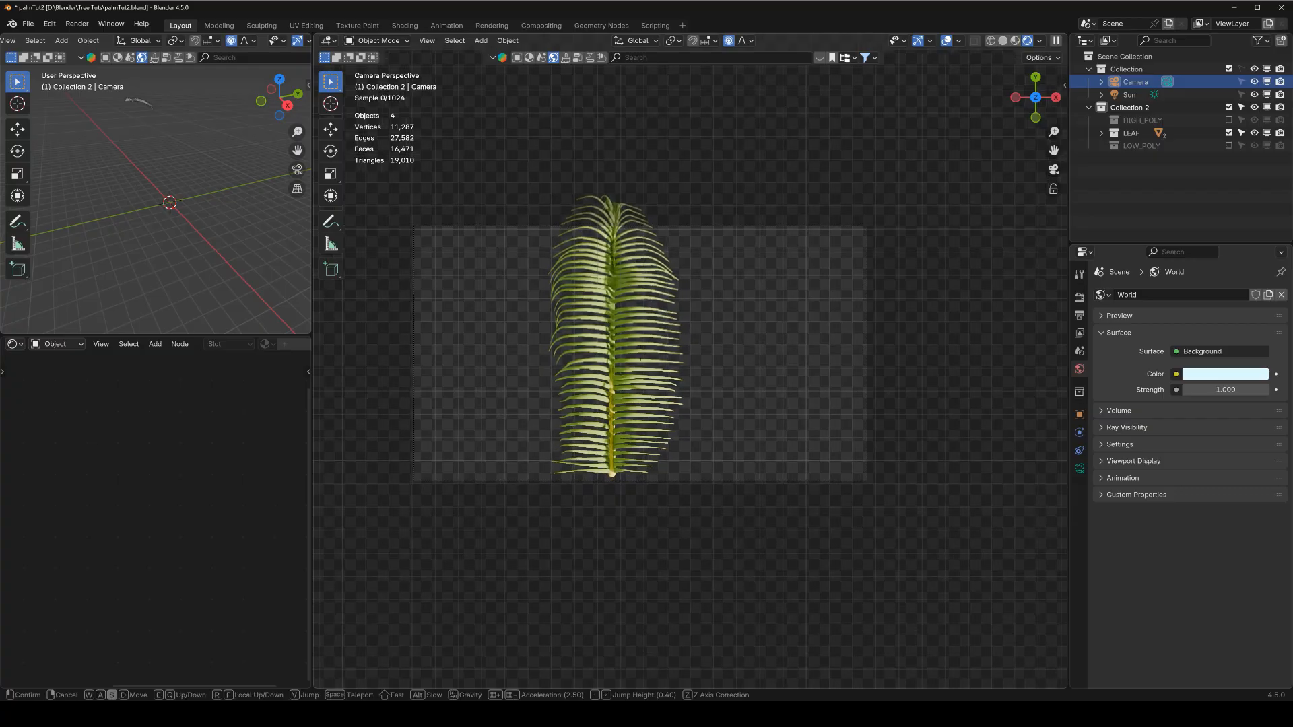
key("s")
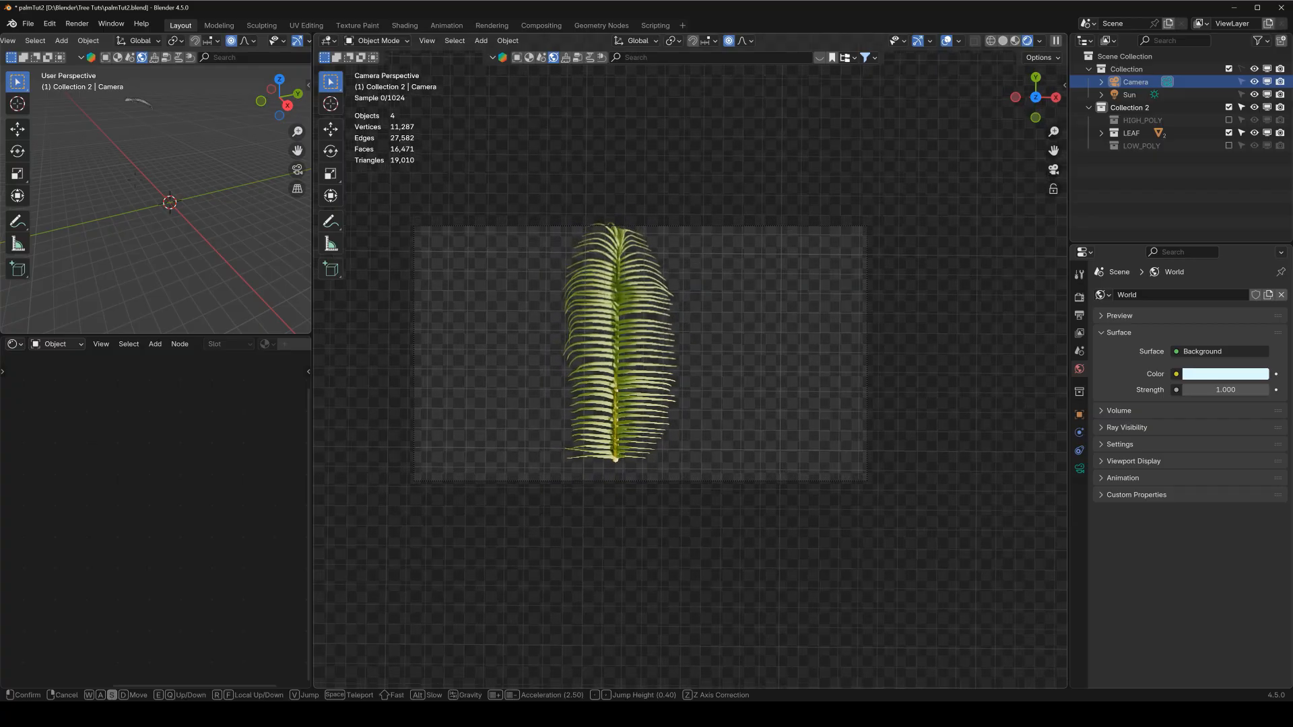
left_click(715, 280)
scroll(716, 280, "up", 3)
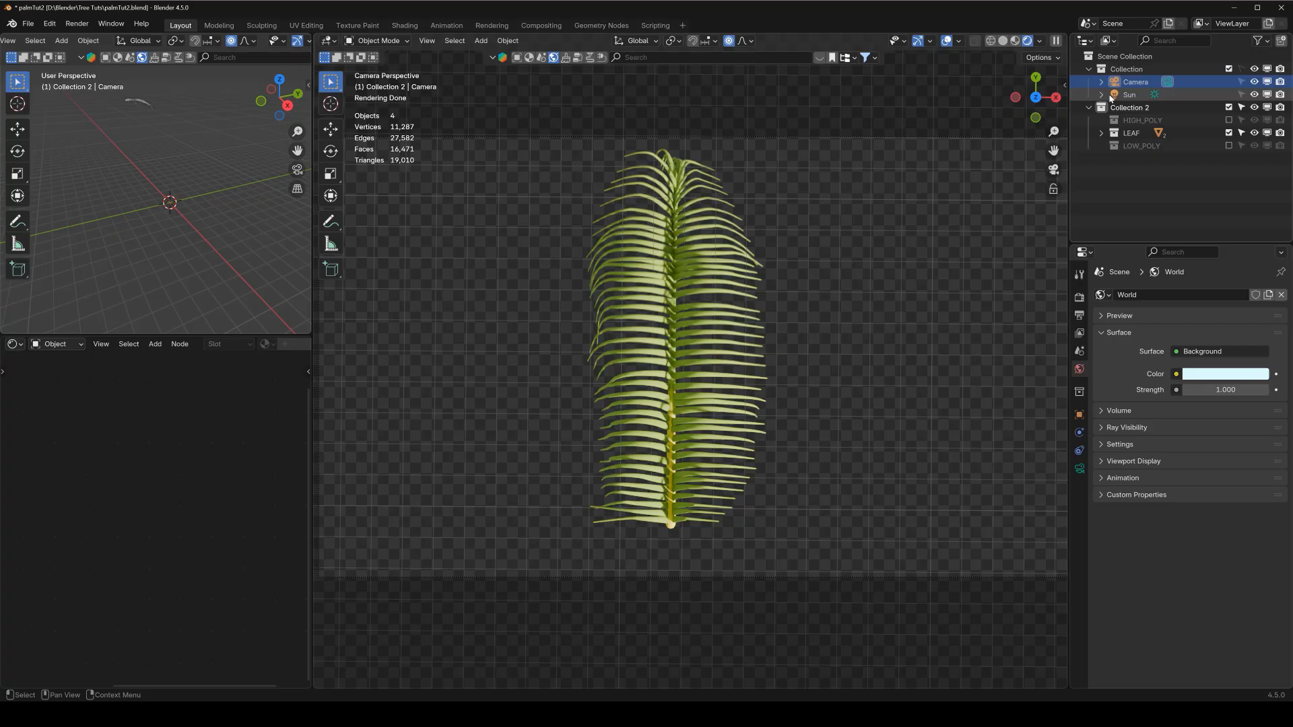
Disable the Sun light in viewports and turn off the Transparent film option in the render settings.
left_click(1267, 95)
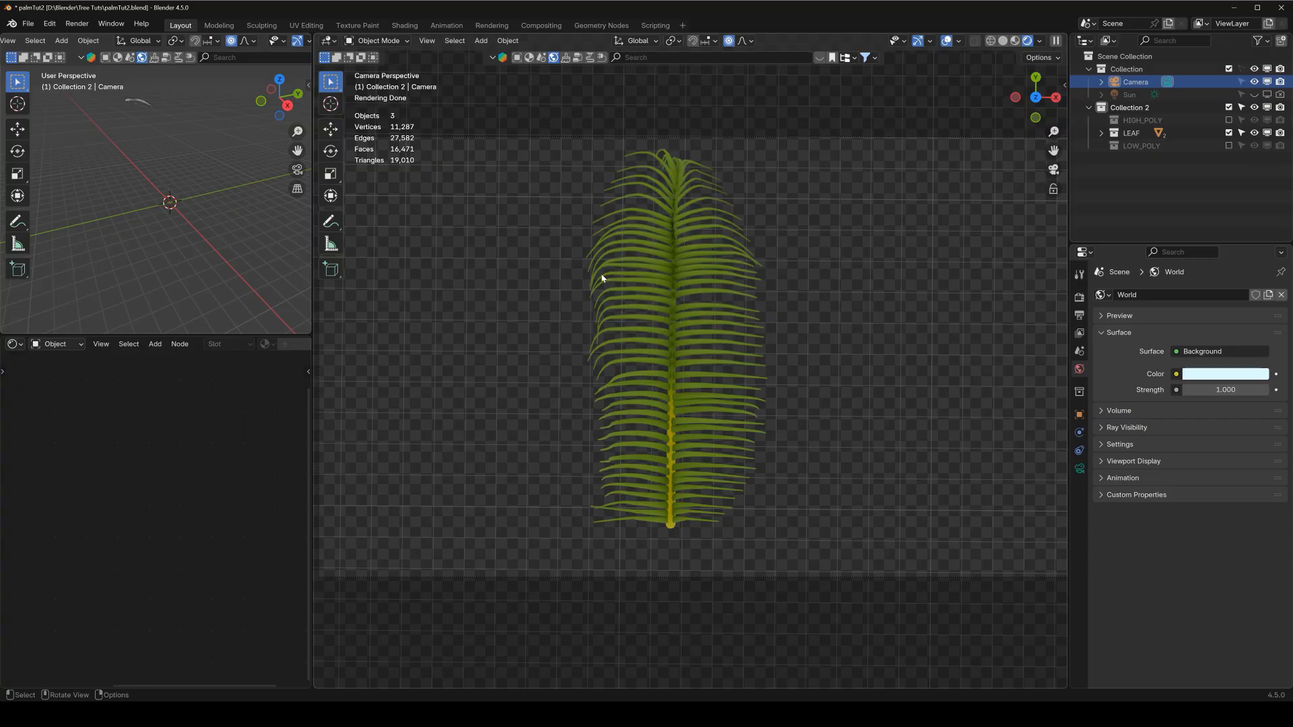
left_click(1078, 297)
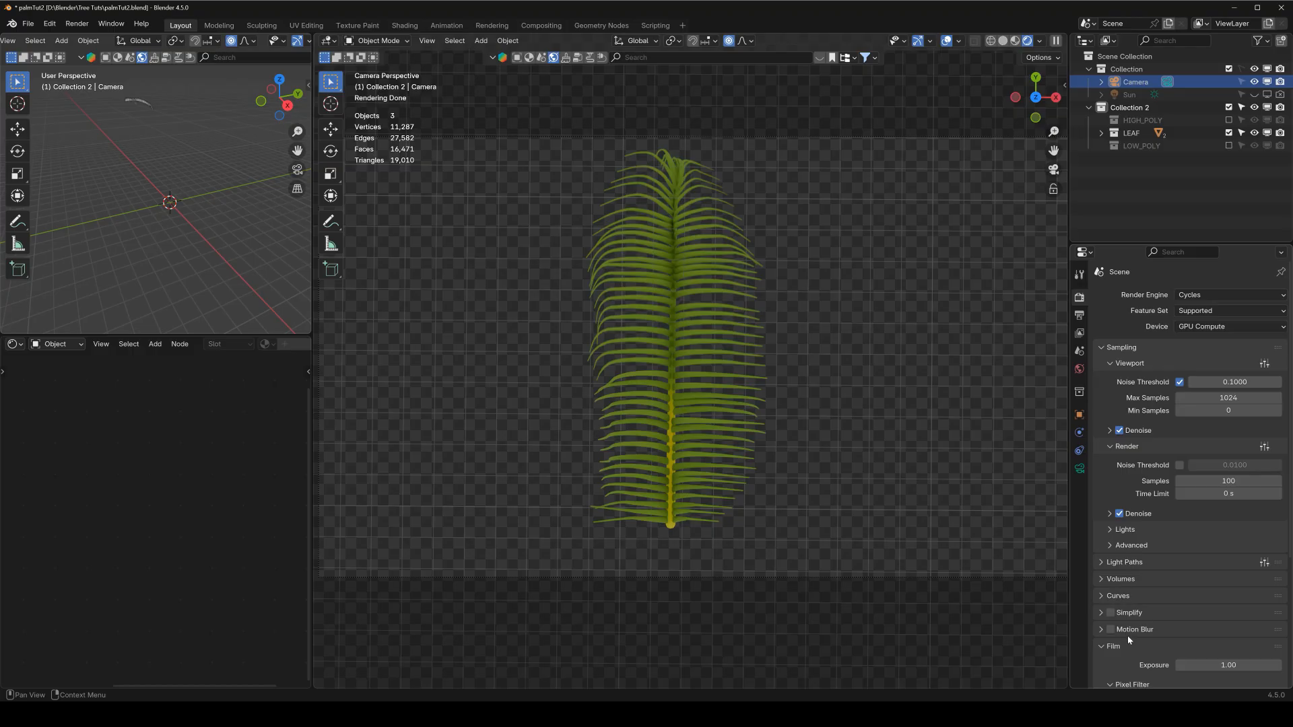
scroll(1128, 638, "down", 6)
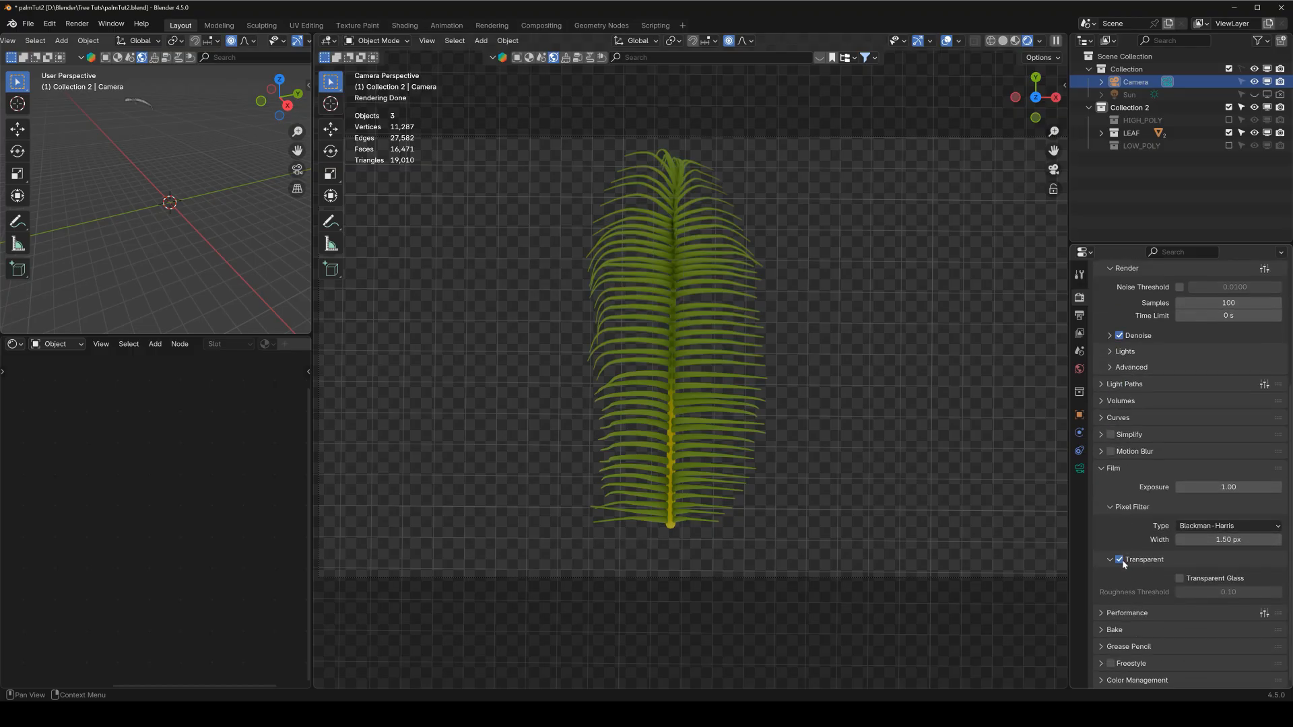
scroll(1118, 471, "up", 5)
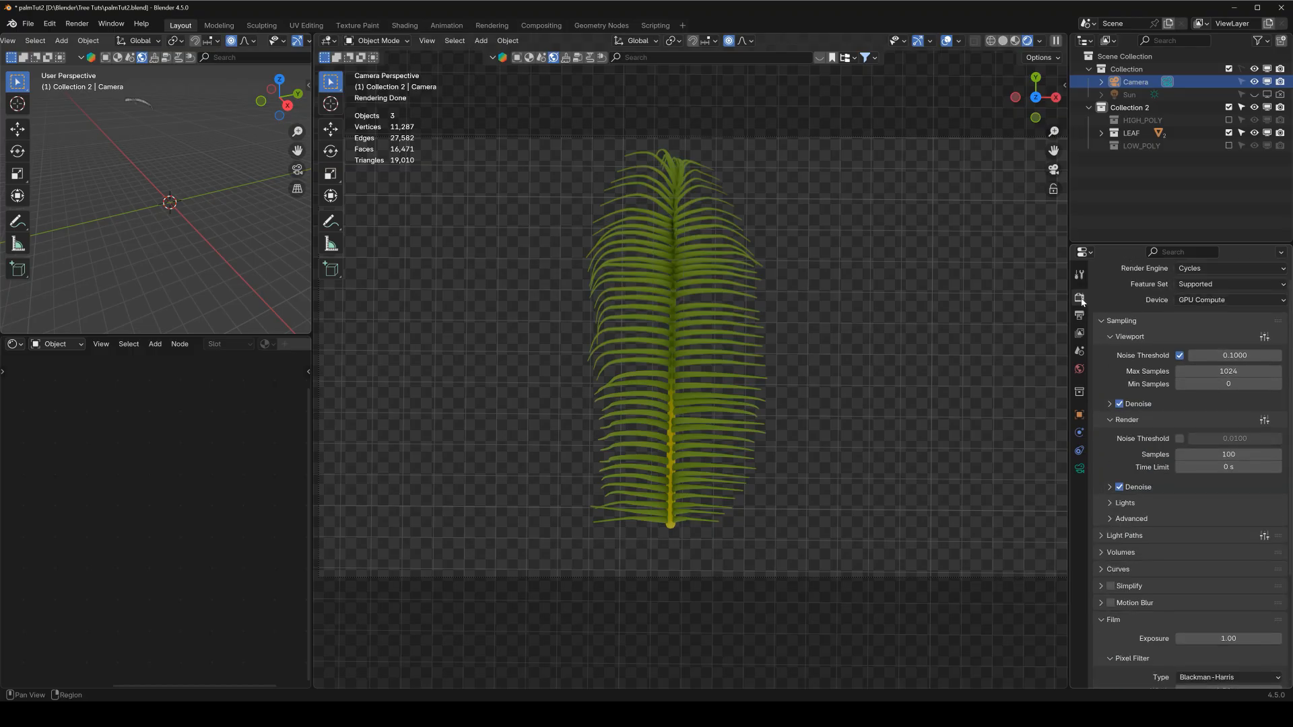
scroll(1130, 508, "down", 5)
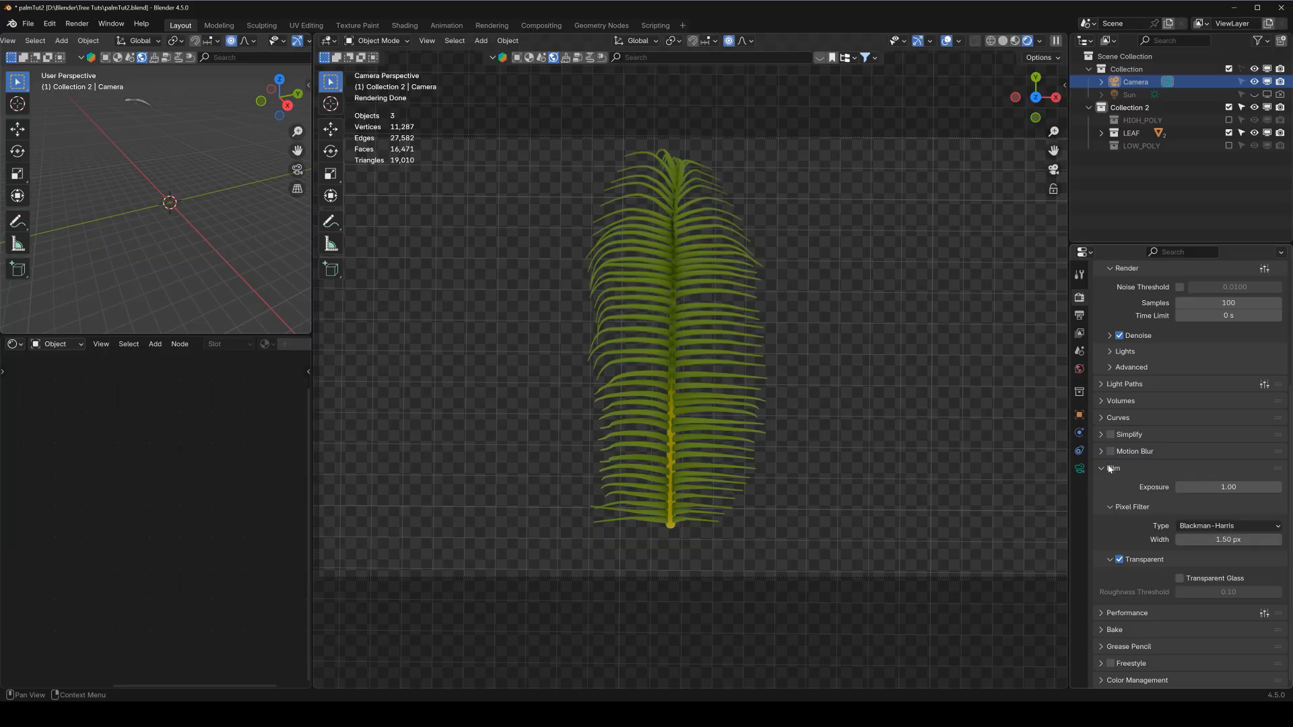
left_click(1118, 560)
View the leaf from the front and list BlenderKit's HDRs in the Outdoor category.
middle_click_drag(685, 372, 726, 290)
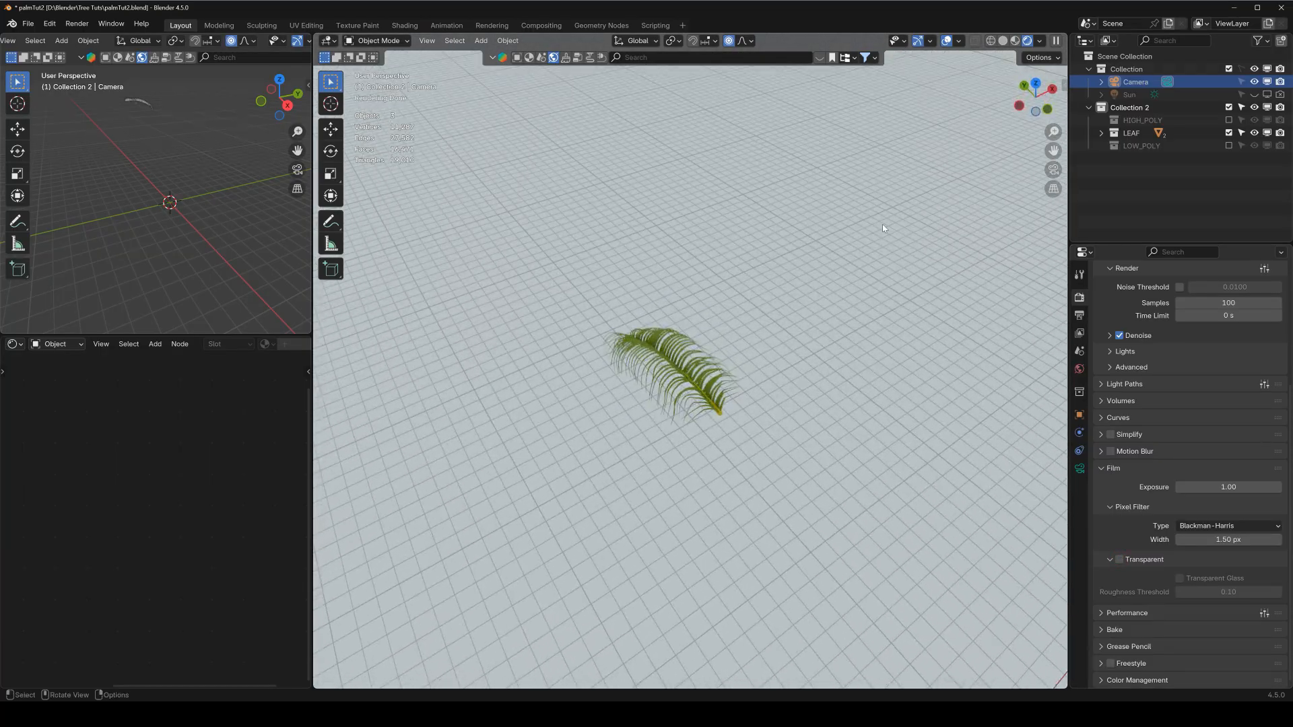
key("KP_1")
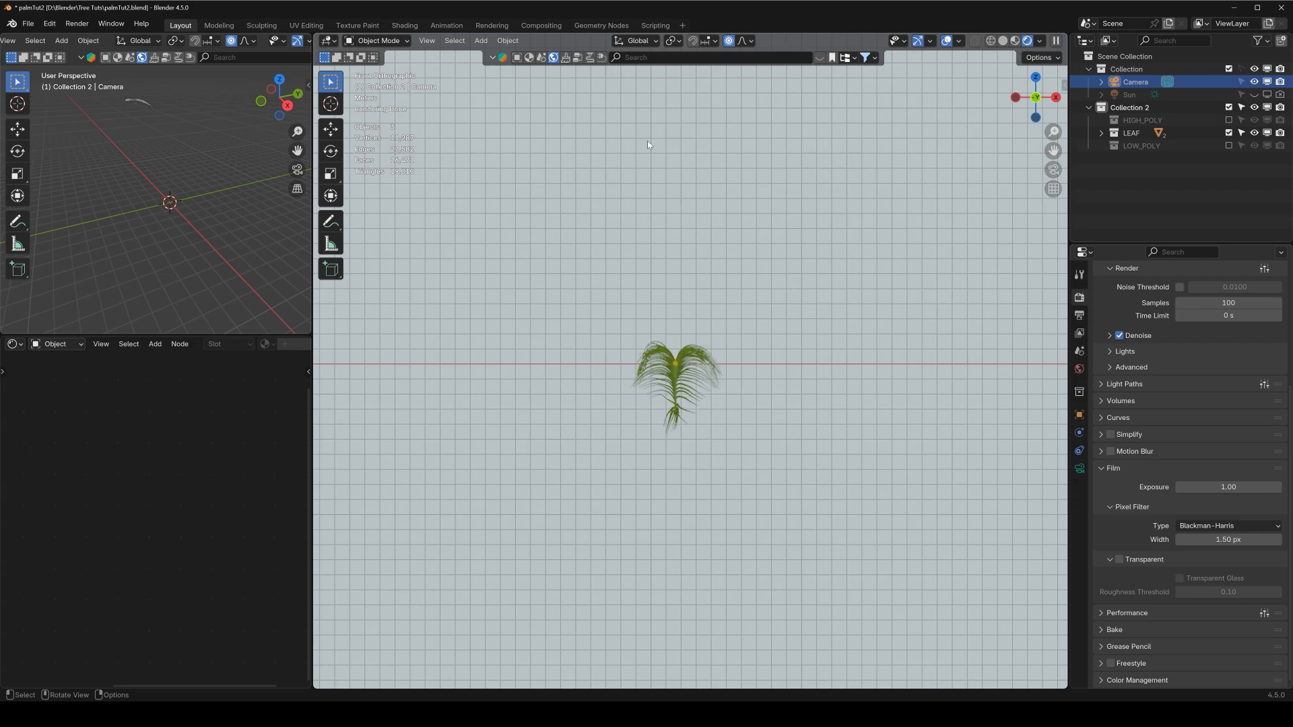
key("n")
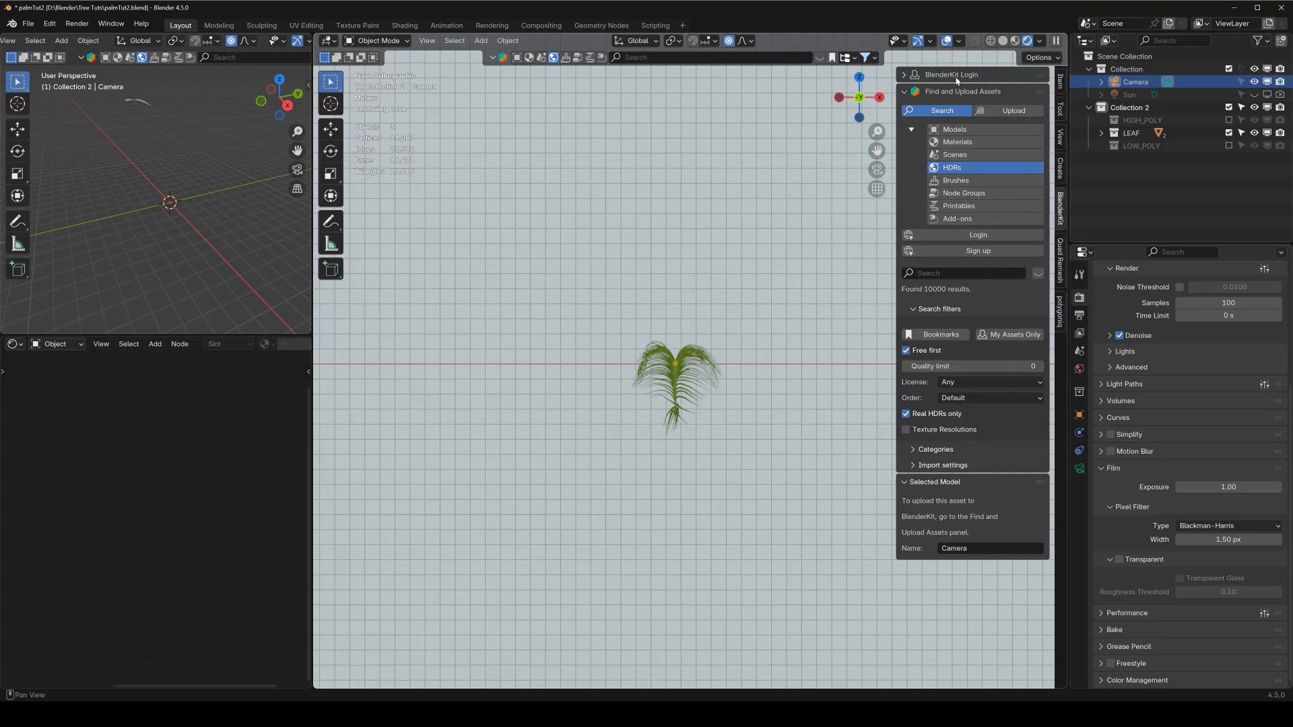
left_click(956, 172)
left_click(916, 311)
left_click(915, 311)
left_click(915, 309)
left_click(916, 326)
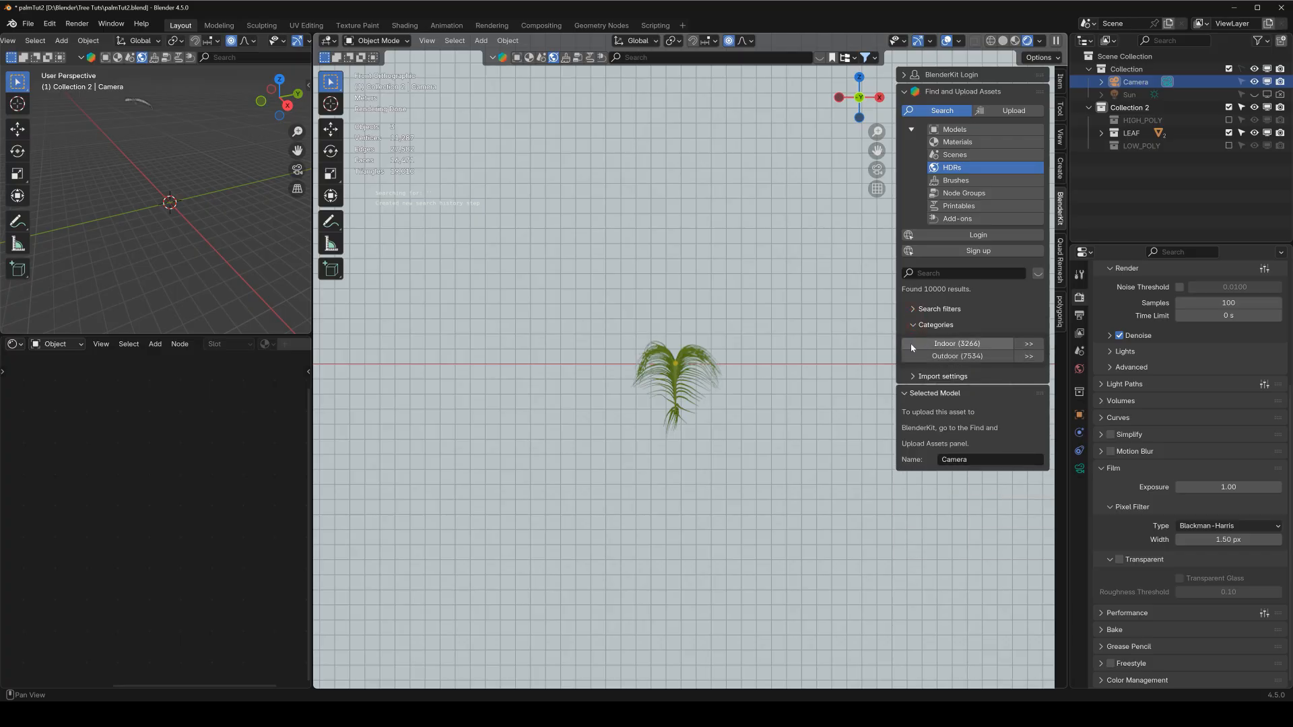
left_click(960, 358)
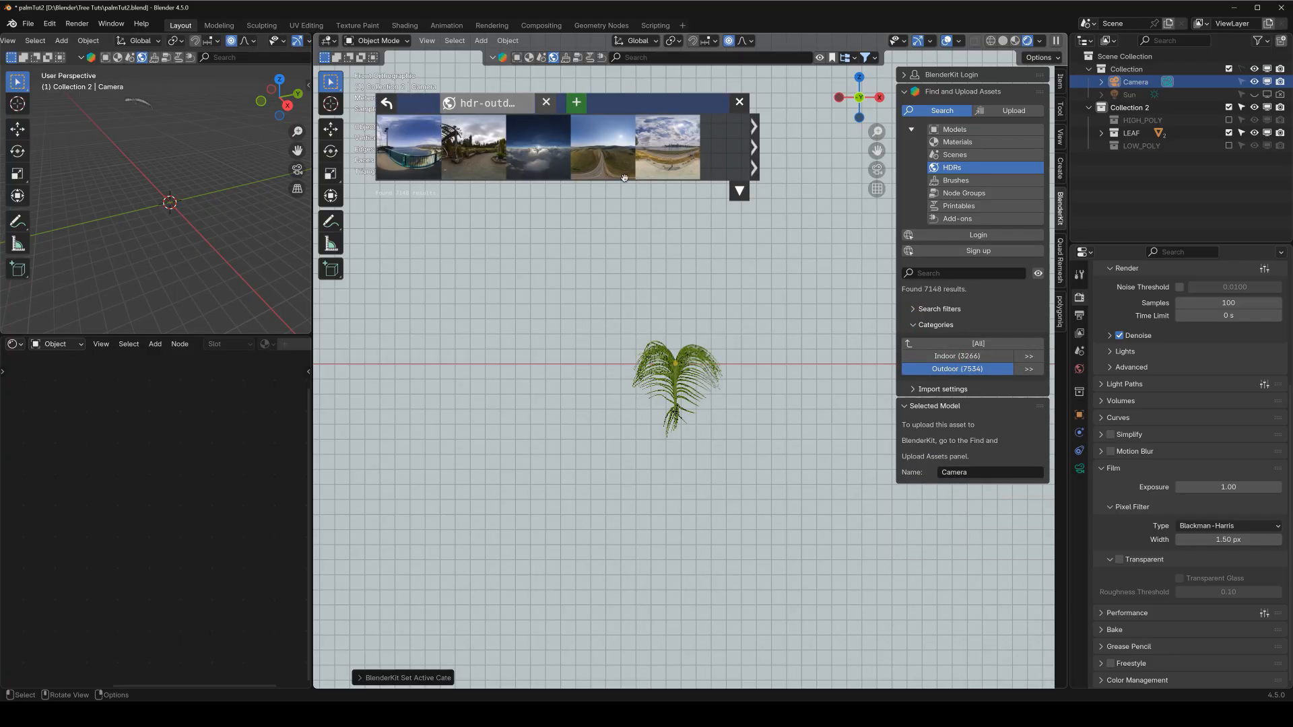
Browse the outdoor HDRs and download the dark clouds-and-mountains sky at 2048 resolution to light the scene.
mouse_move(546, 152)
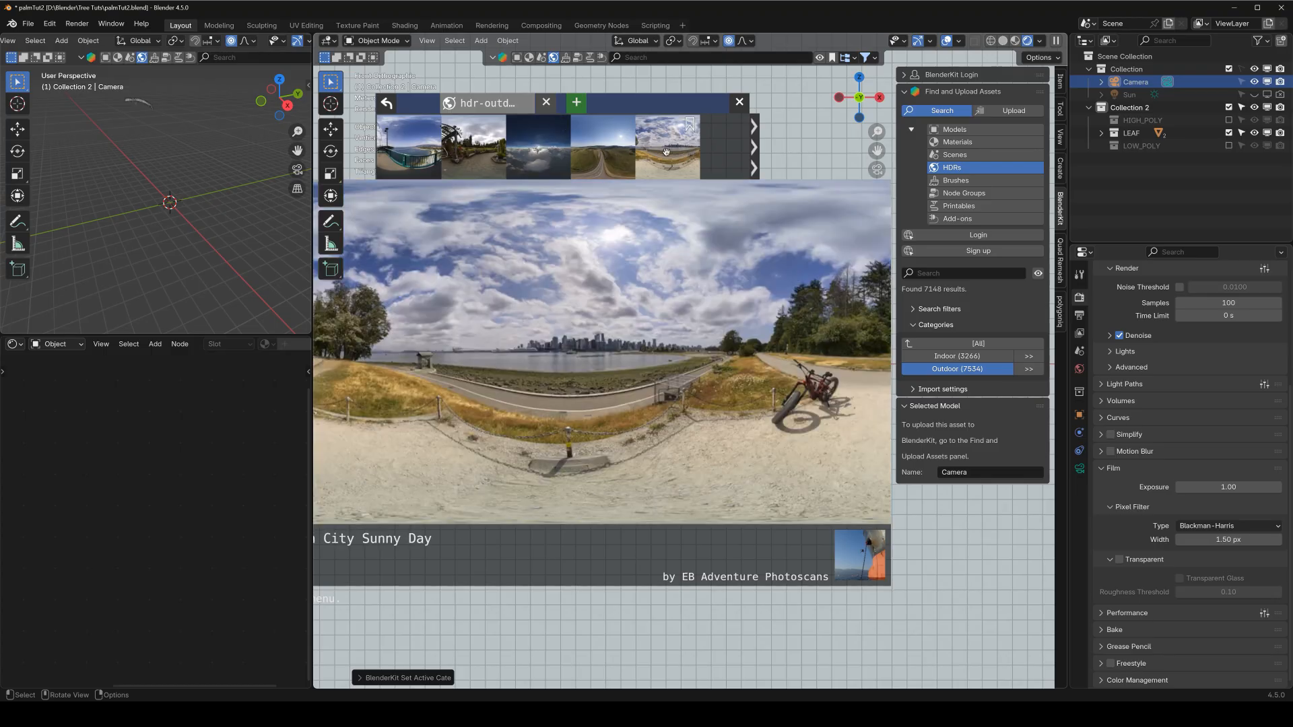
left_click(756, 151)
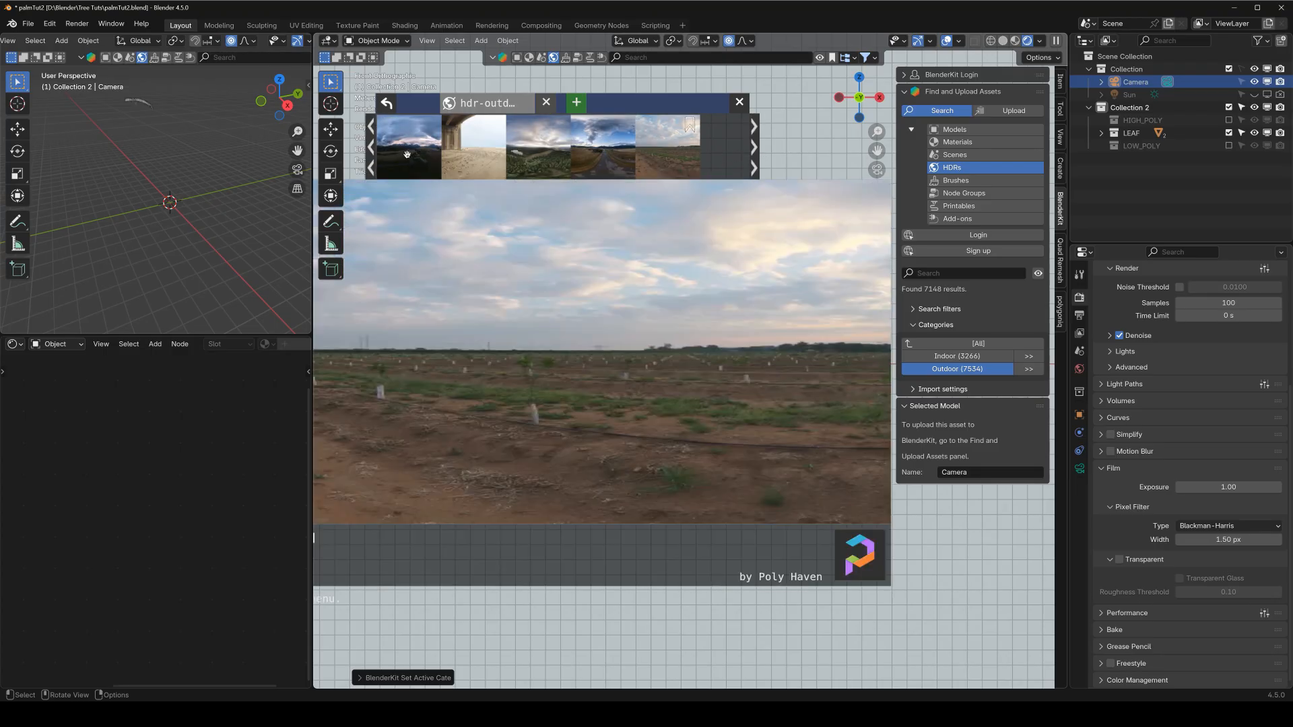
left_click(374, 153)
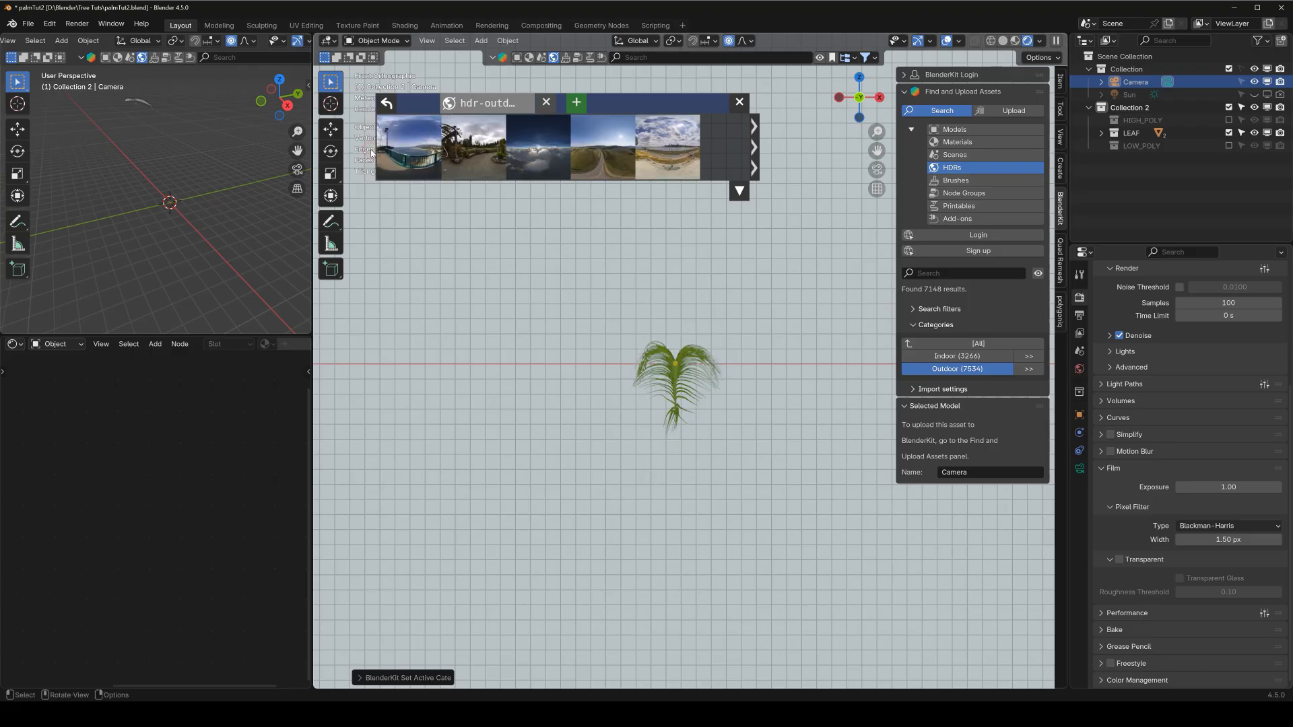
mouse_move(529, 154)
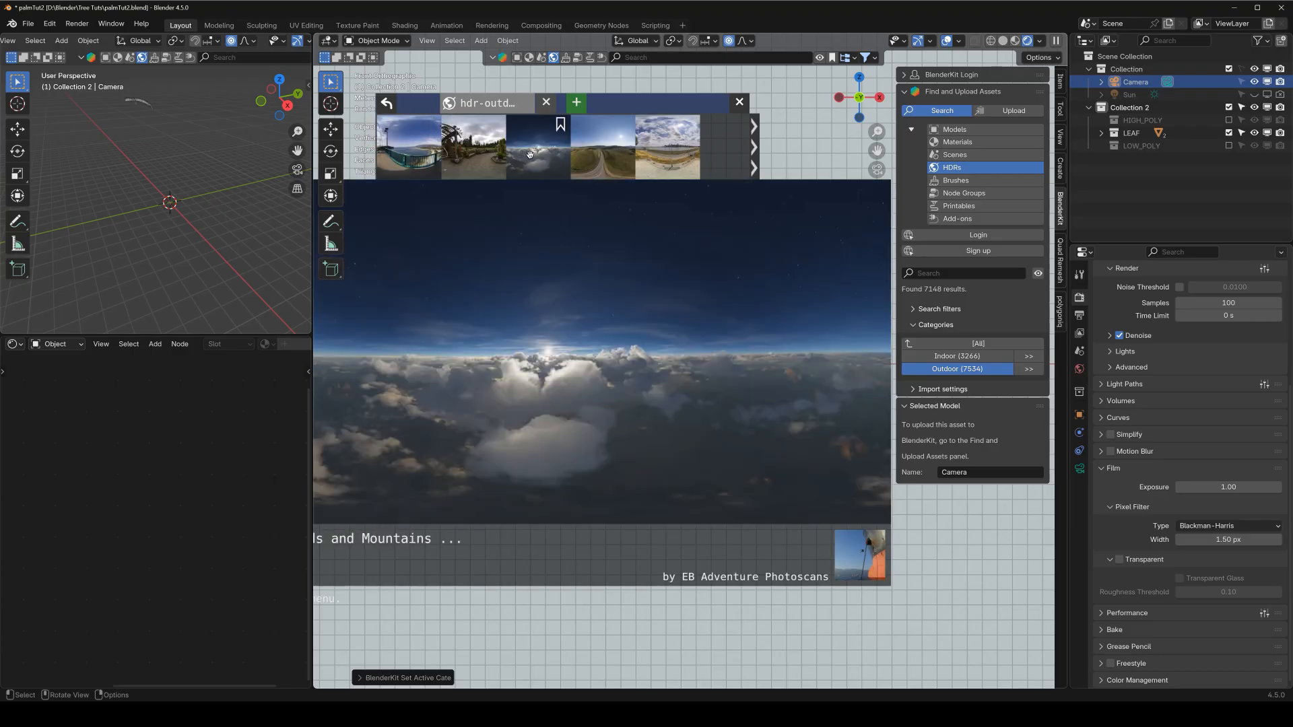
left_click(529, 154)
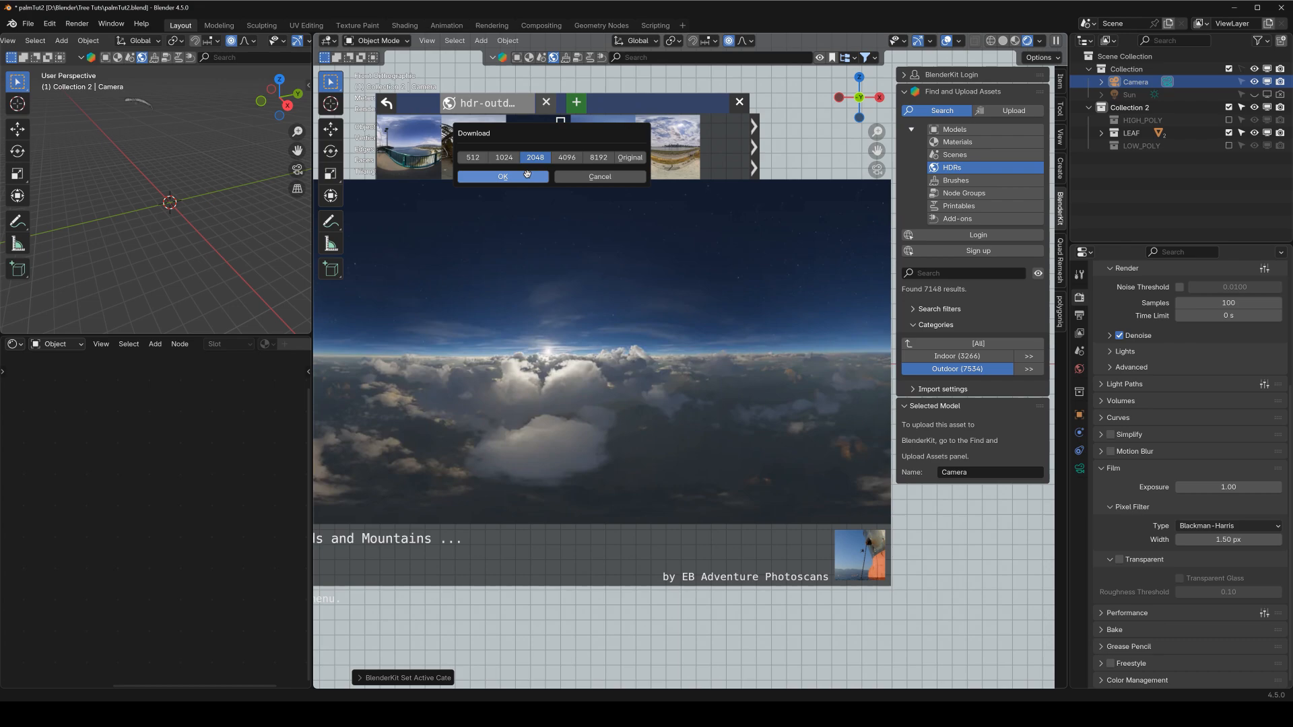
left_click(520, 177)
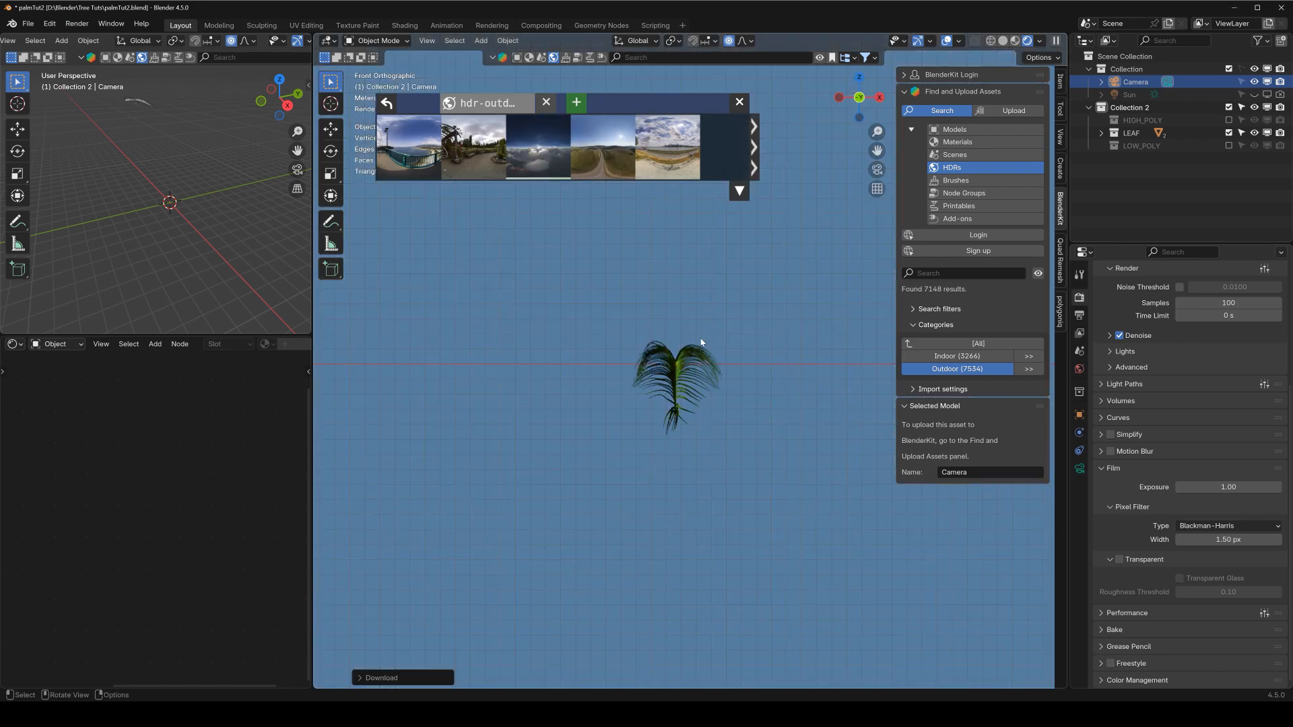
Close the HDR results and examine how the sky lights the leaf in the top and front orthographic views.
key("n")
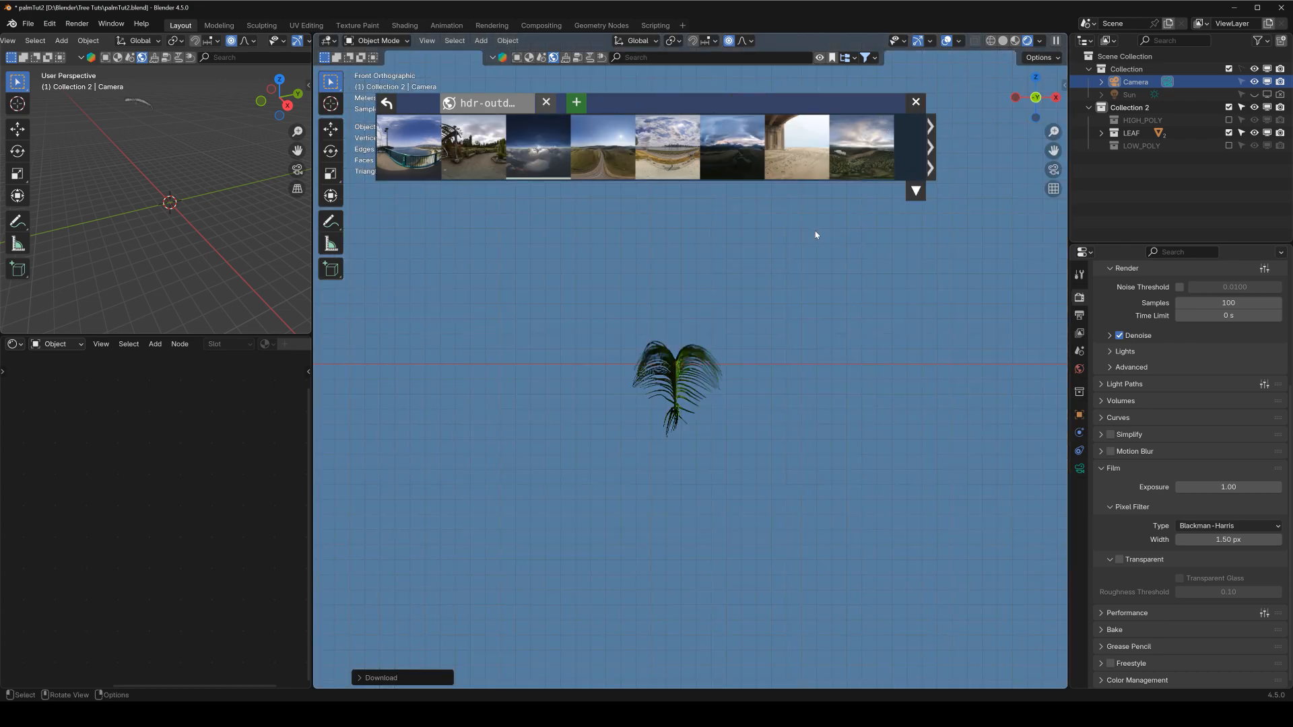
left_click(915, 101)
key("KP_7")
scroll(668, 358, "up", 5)
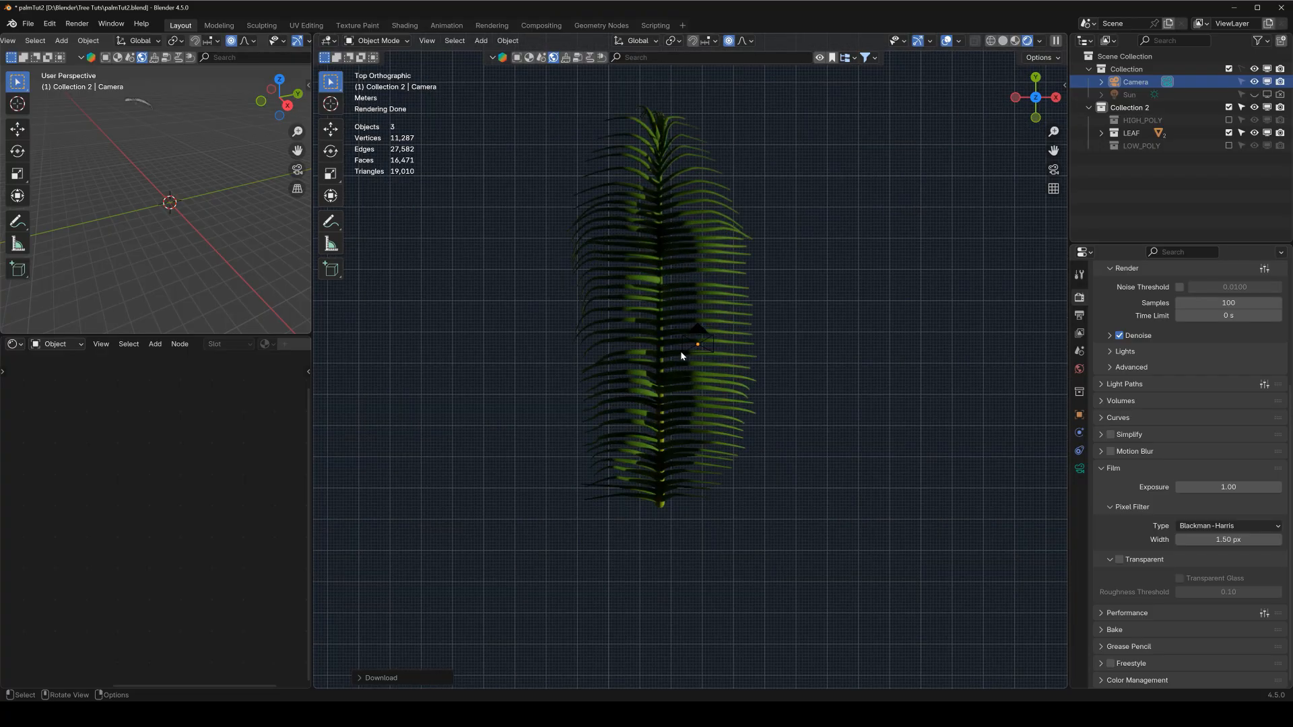
key("KP_1")
scroll(680, 352, "down", 3)
key("KP_7")
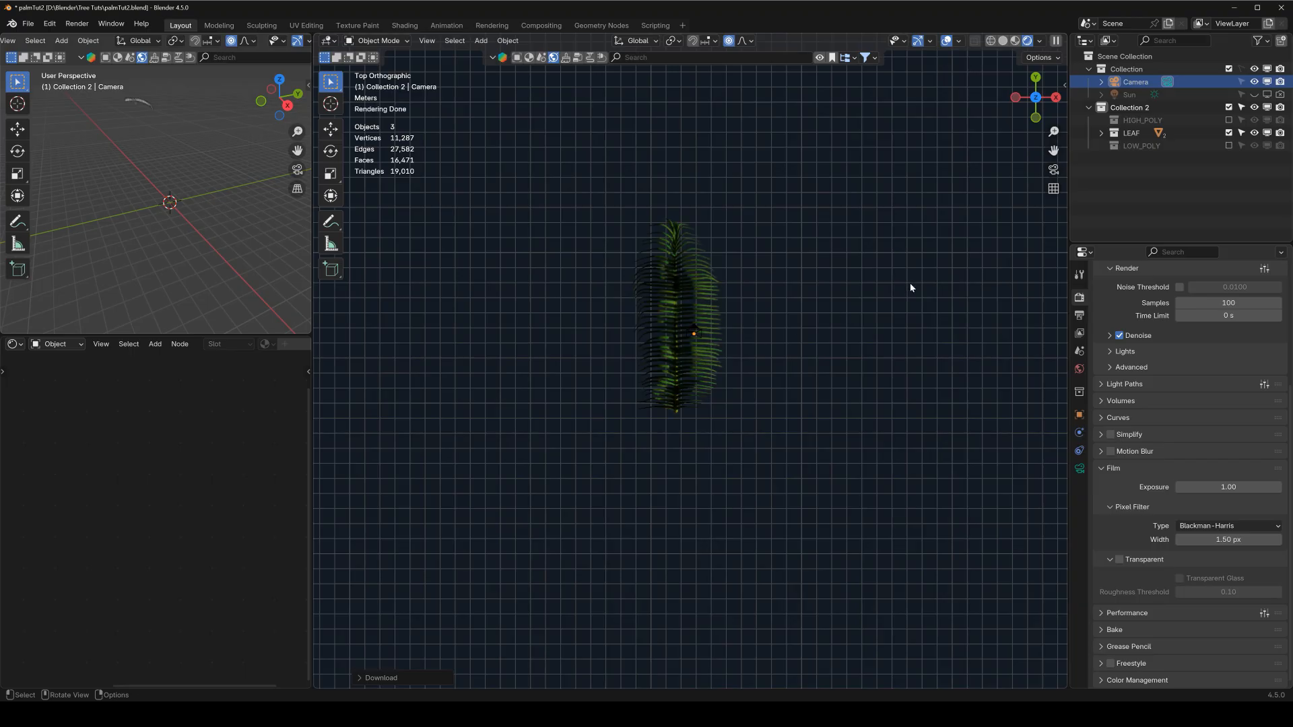
Reopen the outdoor HDR results and download the Lonely Road Afternoon sky at 2048 resolution.
key("n")
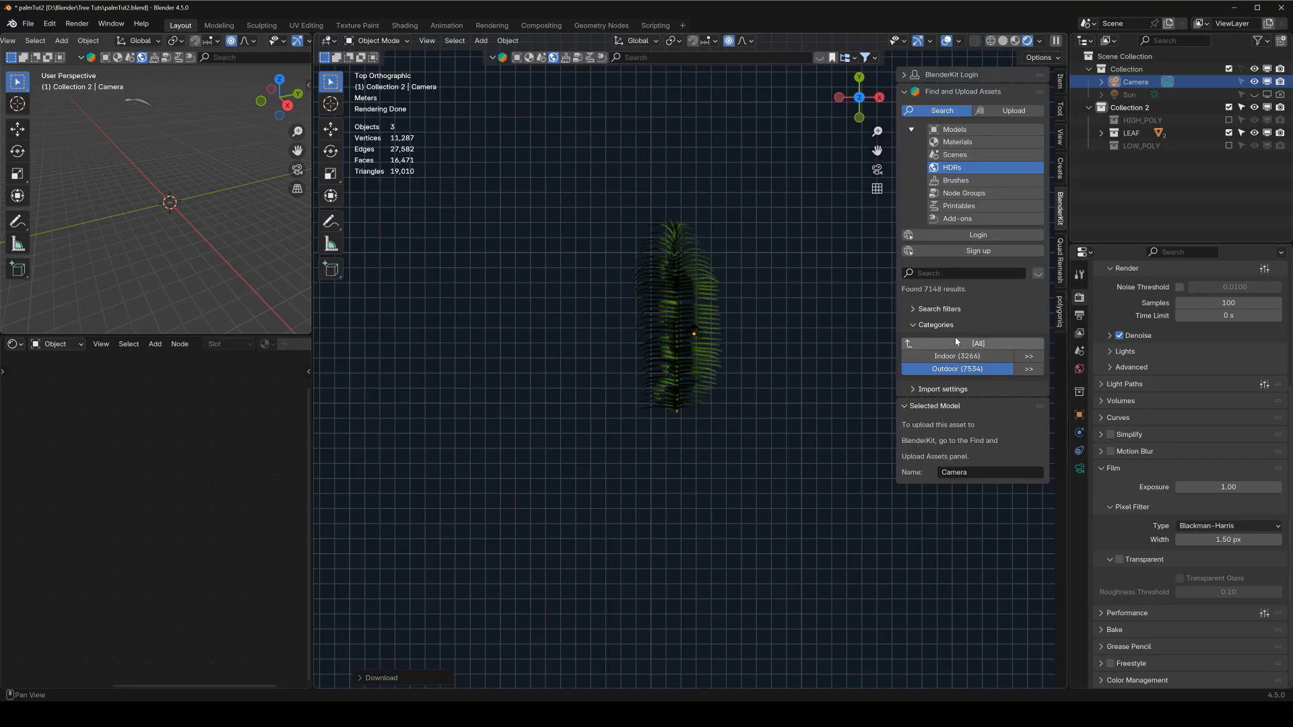
left_click(957, 368)
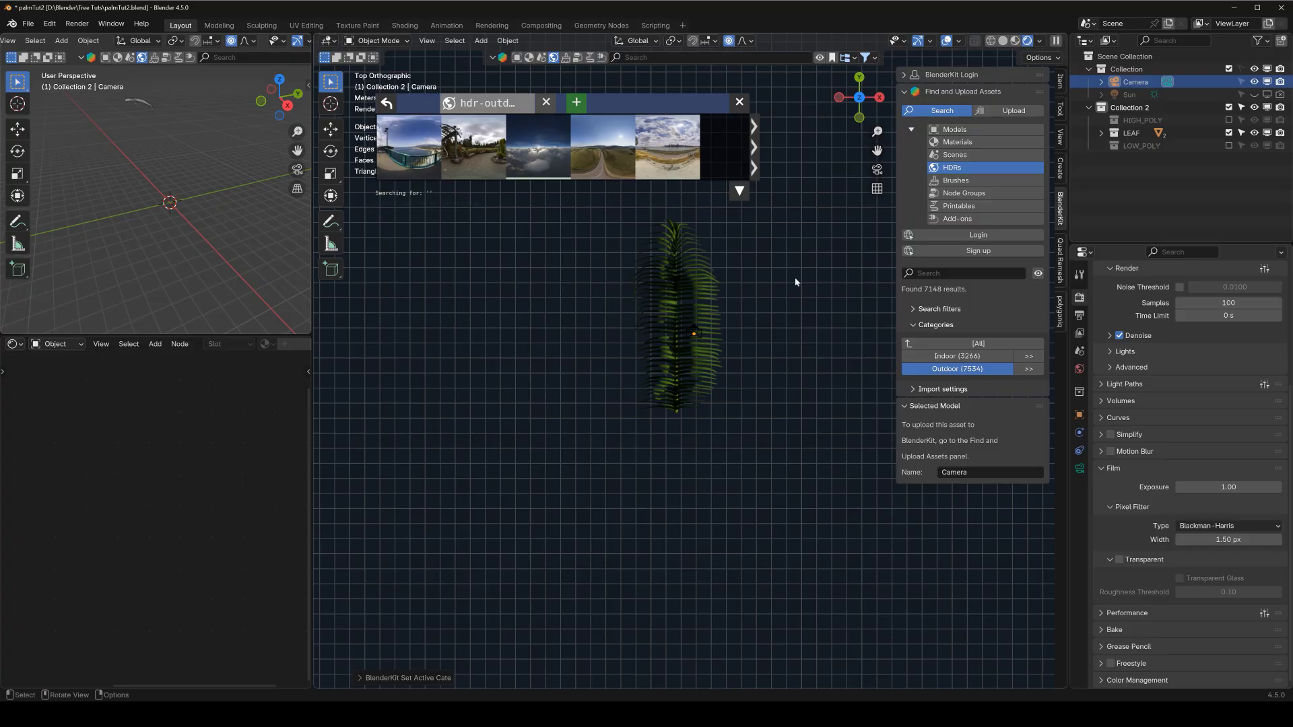
mouse_move(677, 156)
left_click(754, 148)
left_click(754, 148)
left_click(754, 148)
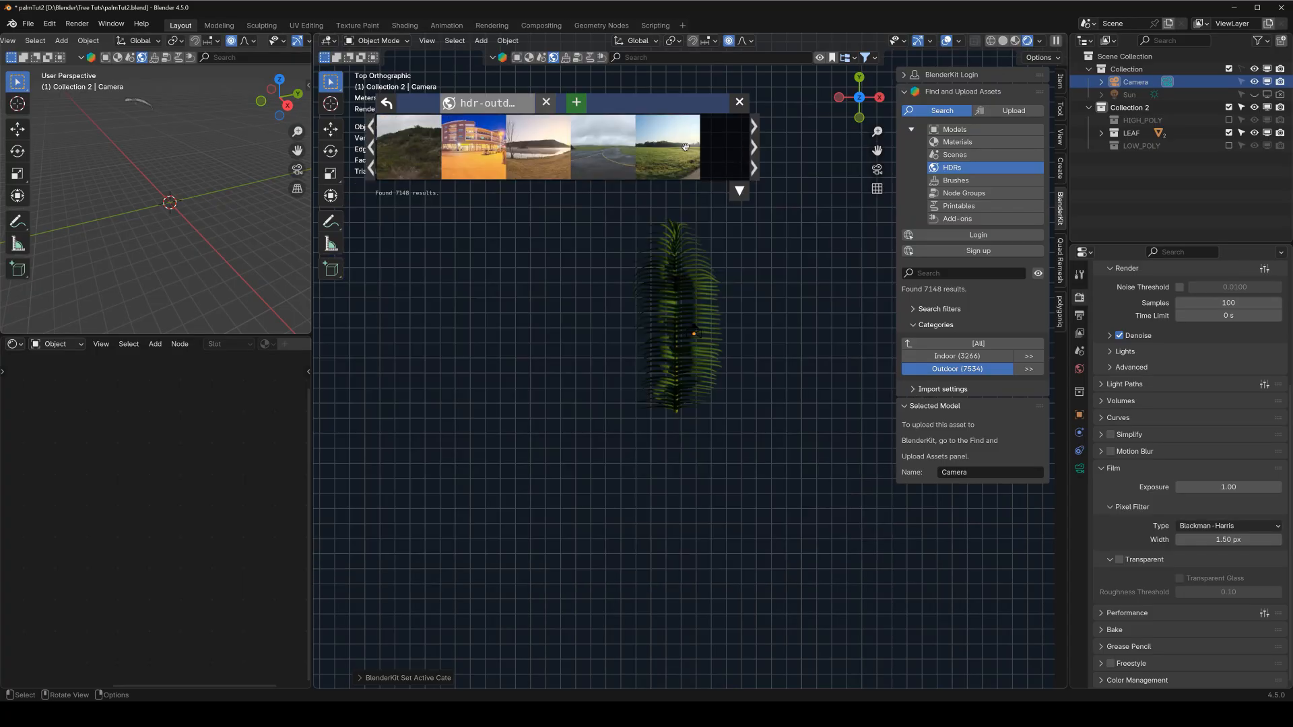
mouse_move(678, 145)
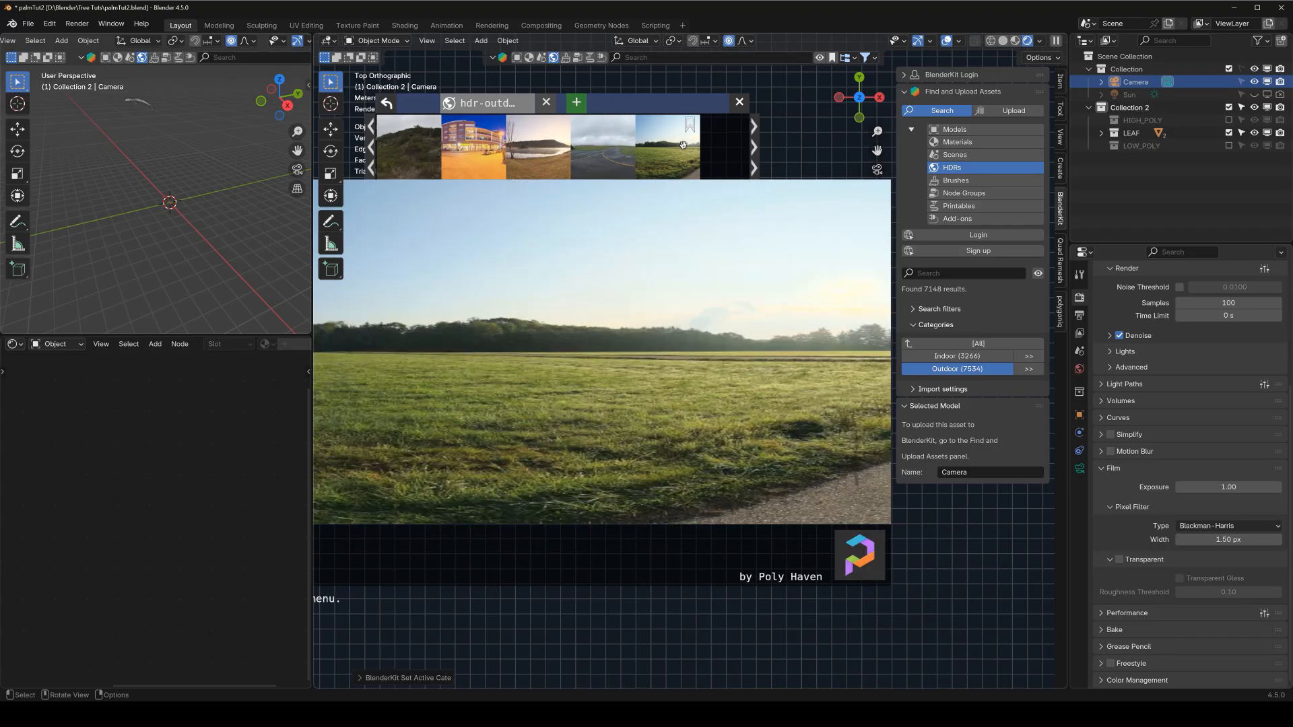
left_click(754, 147)
mouse_move(555, 144)
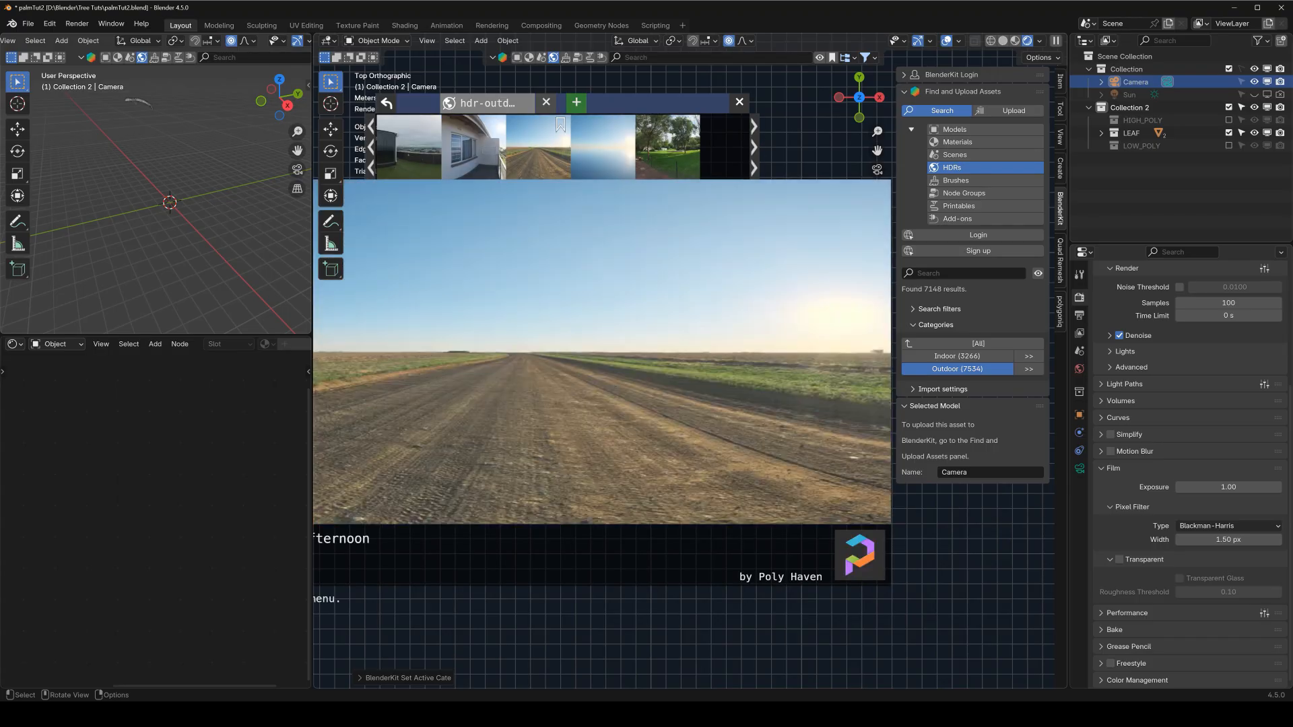
left_click(547, 144)
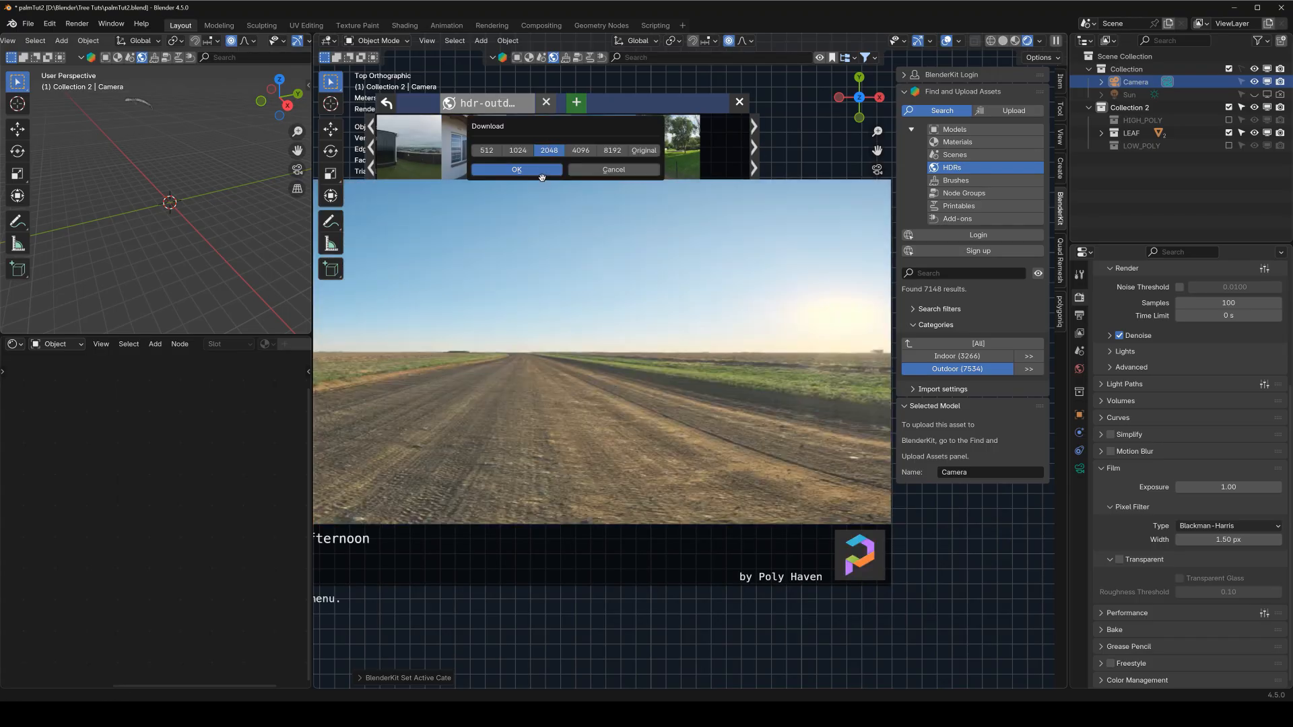
left_click(540, 170)
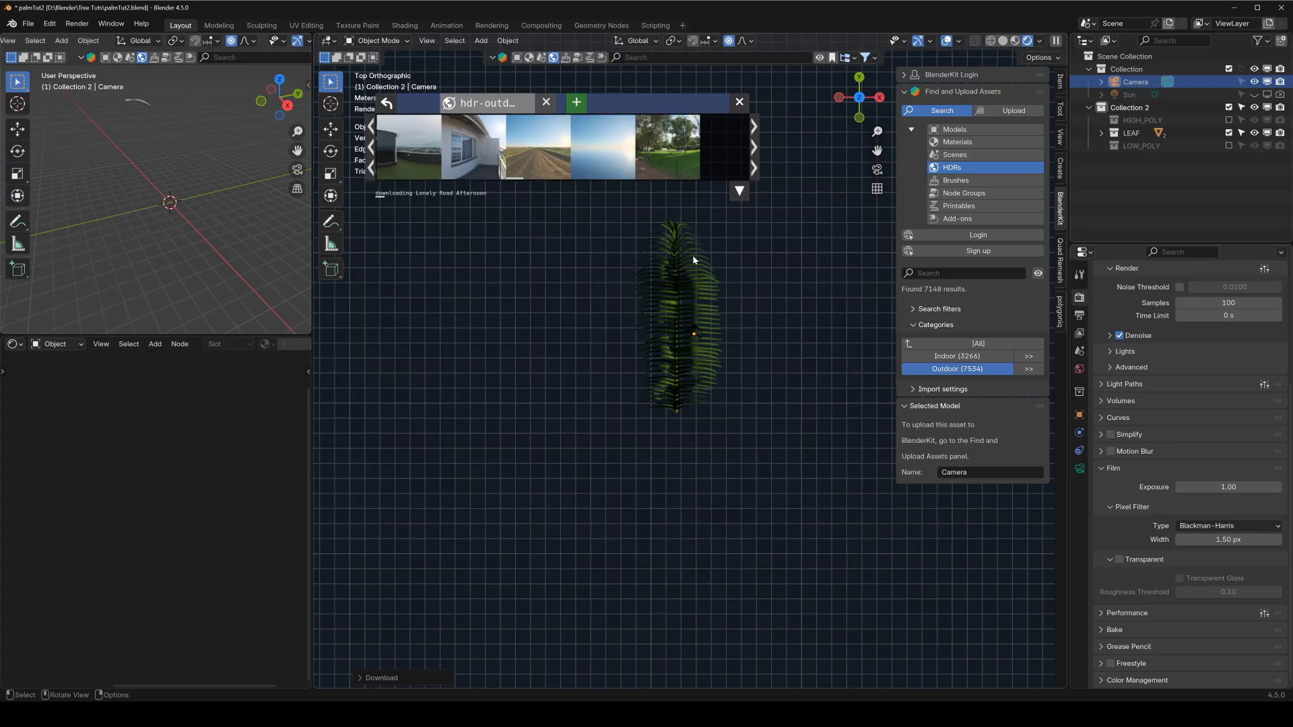
Close the HDR results and enable the Transparent film option so the leaf has no background.
scroll(689, 260, "up", 4)
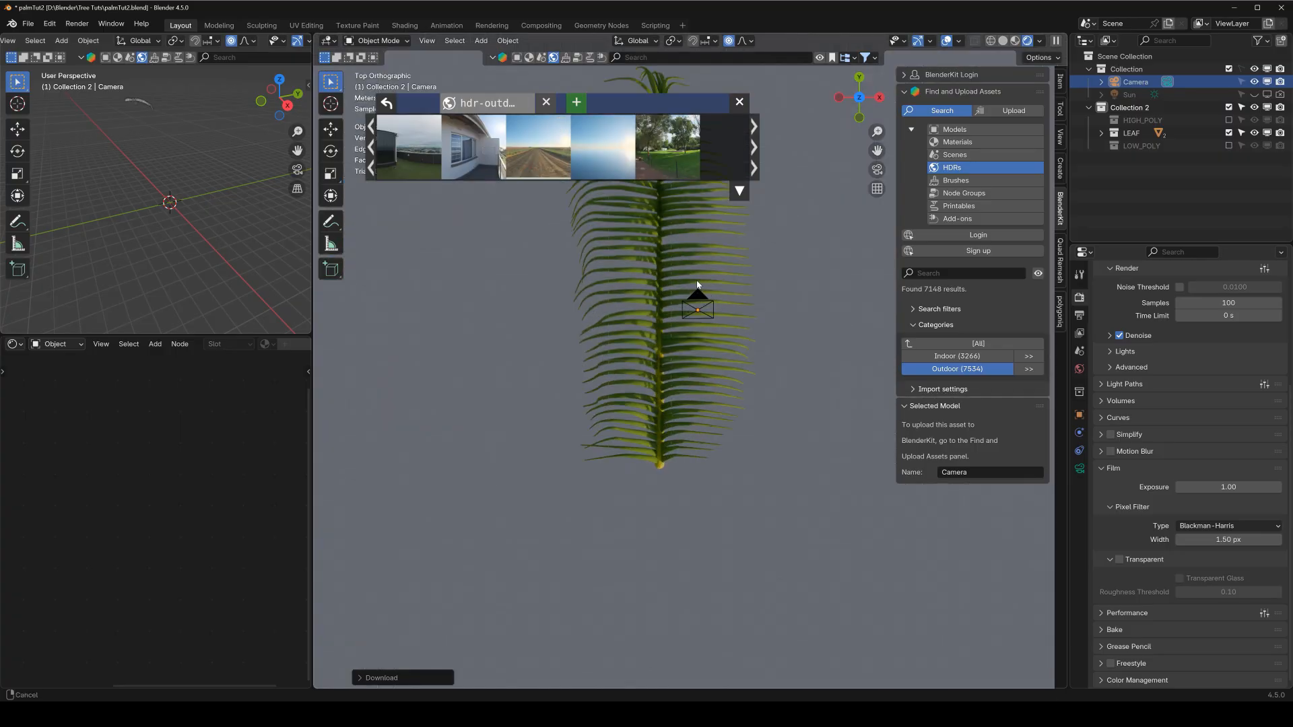
middle_click_drag(697, 281, 701, 384, "shift")
scroll(718, 317, "down", 1)
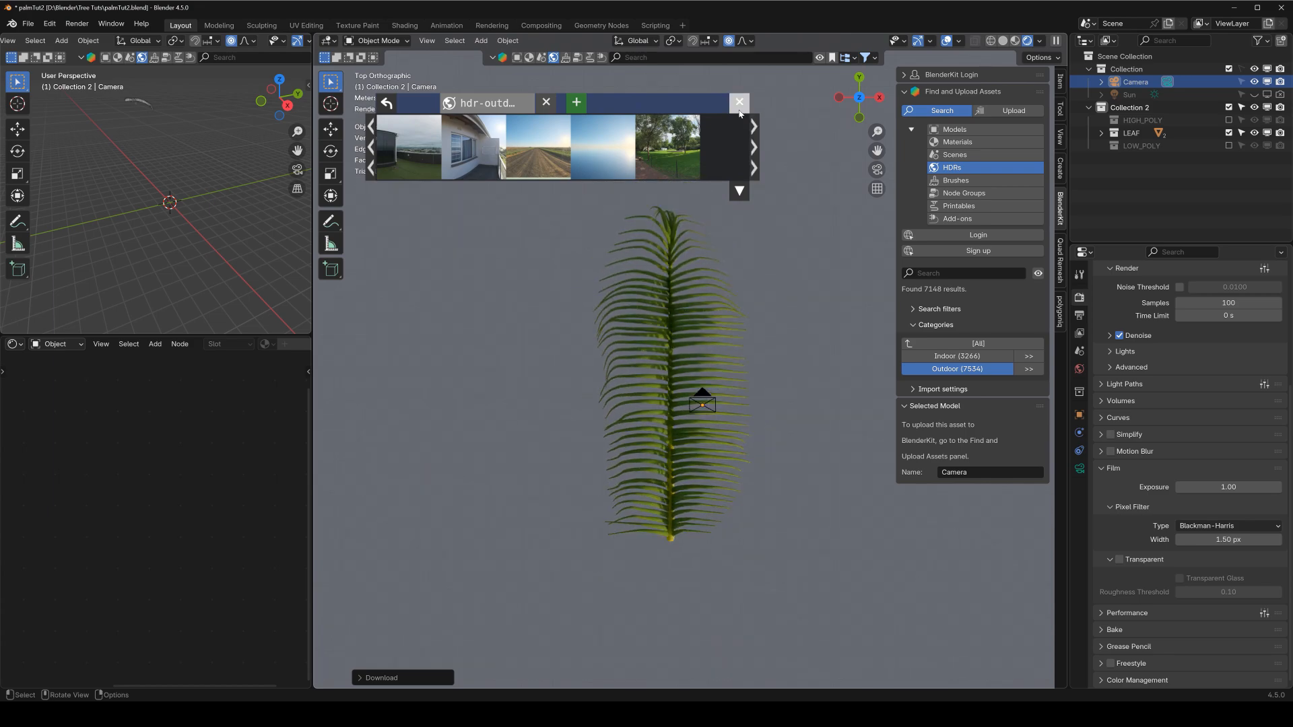
left_click(739, 109)
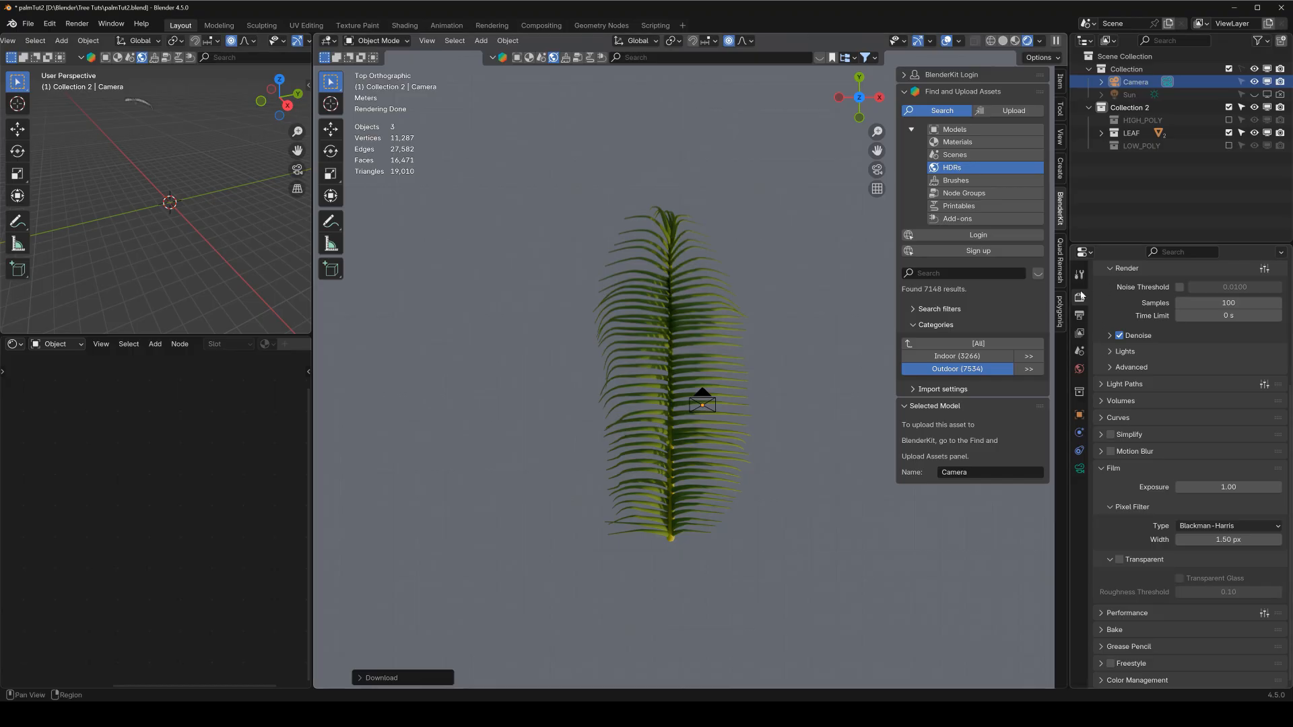
left_click(1119, 560)
scroll(717, 421, "up", 2)
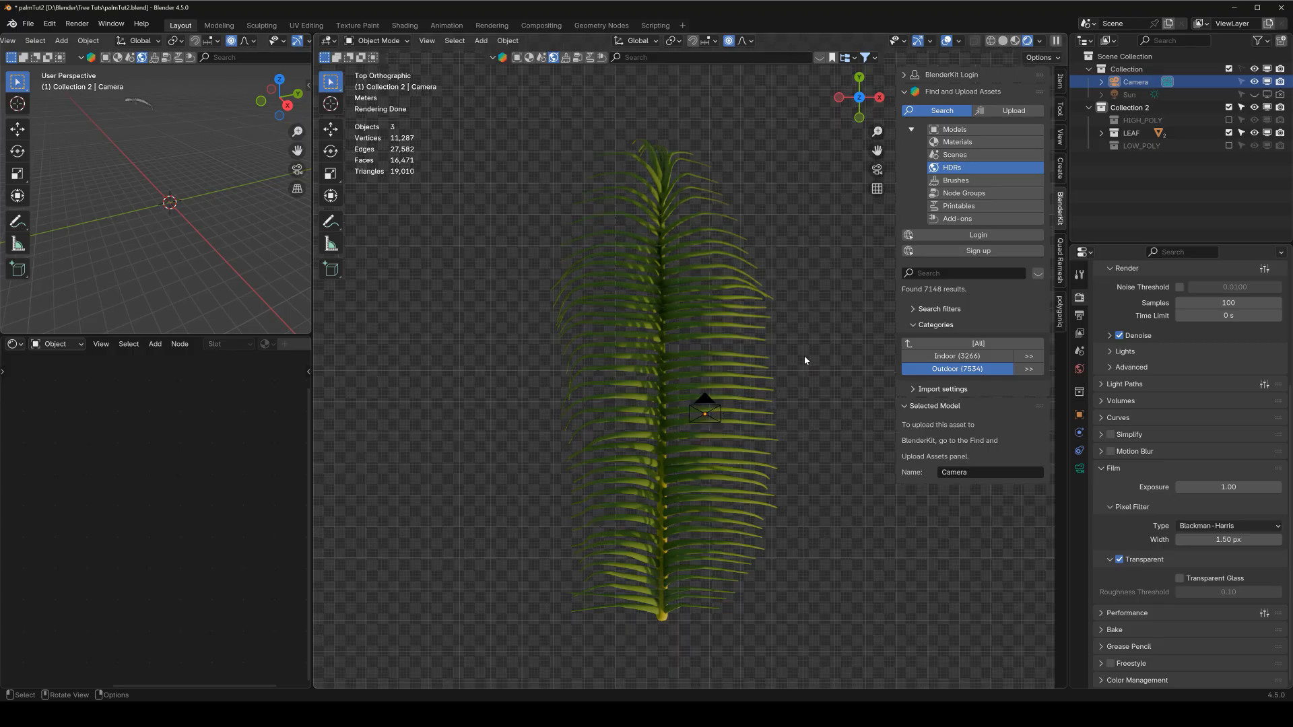
scroll(804, 355, "down", 2)
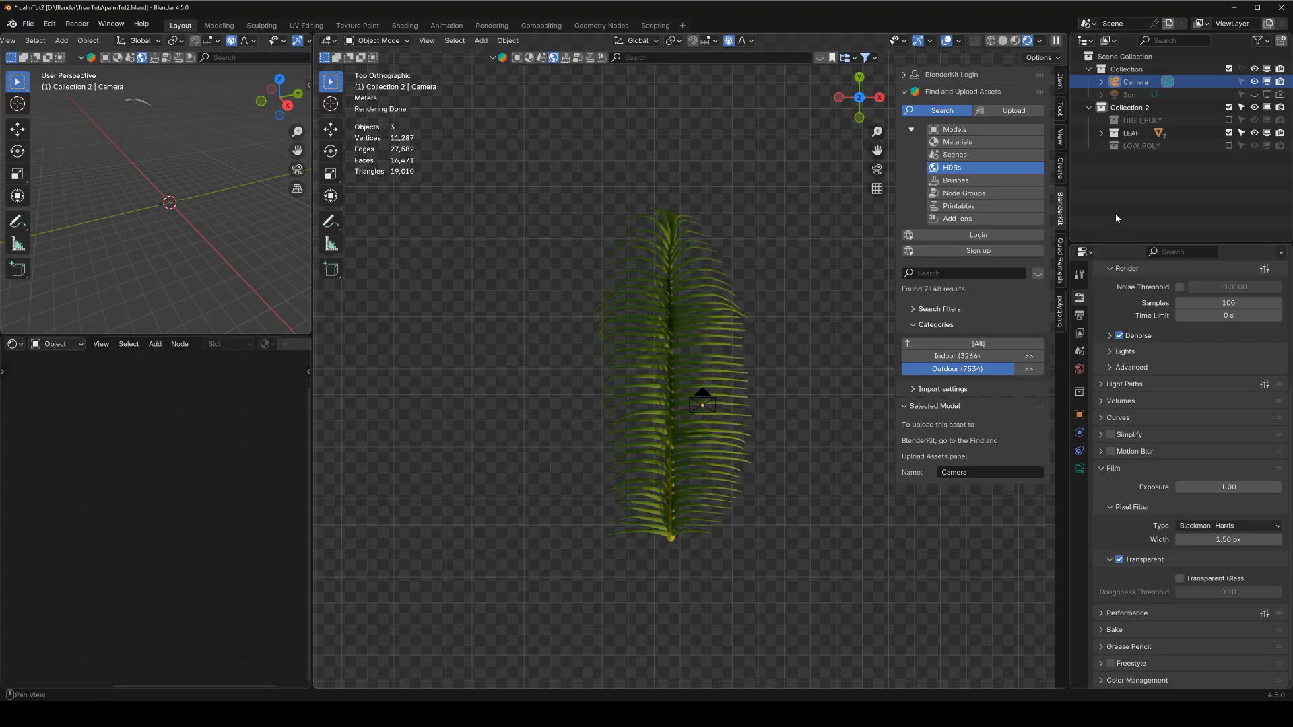
Look through the camera with the sidebar hidden to check the leaf inside the frame.
left_click(877, 169)
scroll(691, 329, "down", 1)
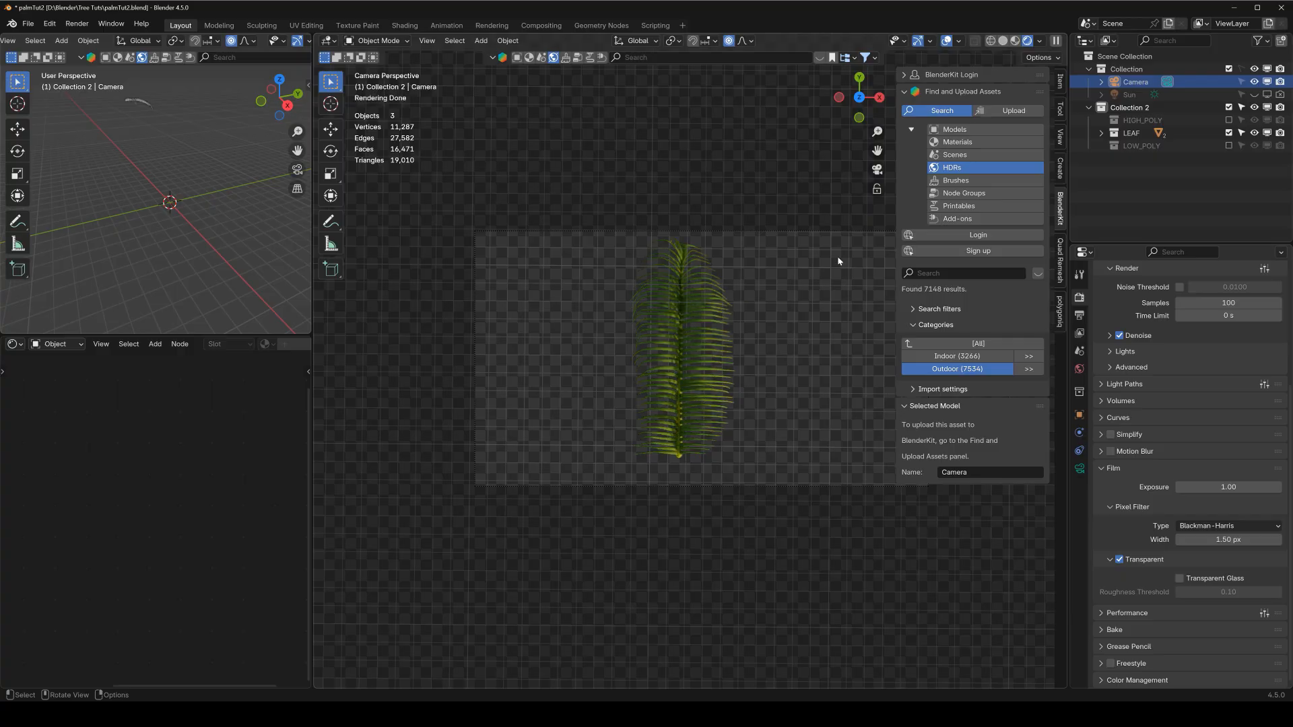
key("n")
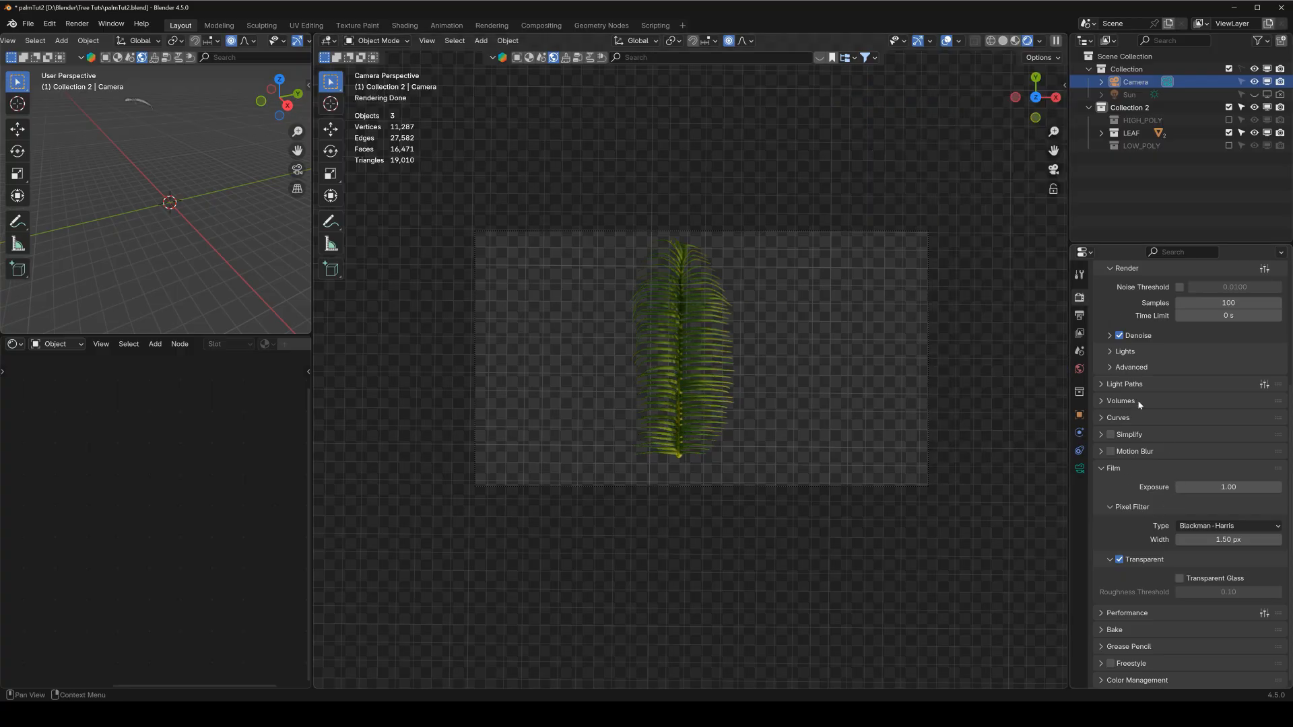
Set the render samples to 400 and render the camera view as a still image.
scroll(1138, 404, "up", 6)
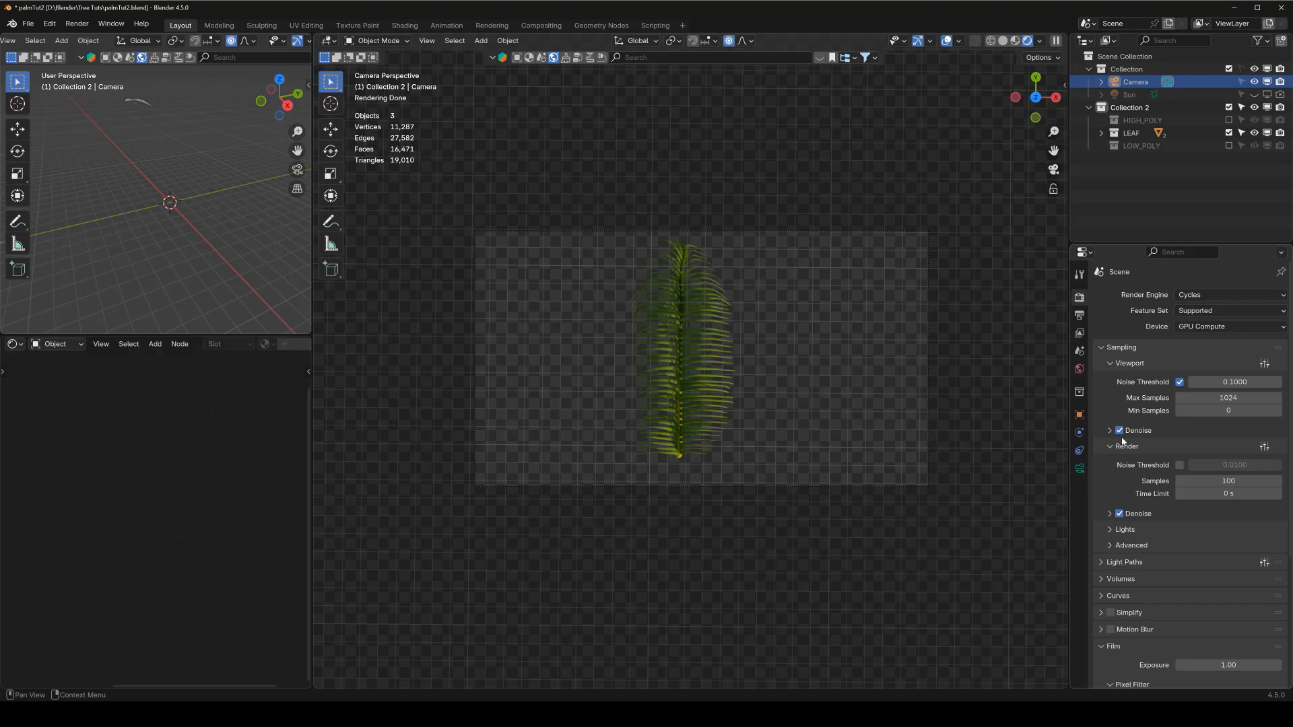
left_click(1190, 480)
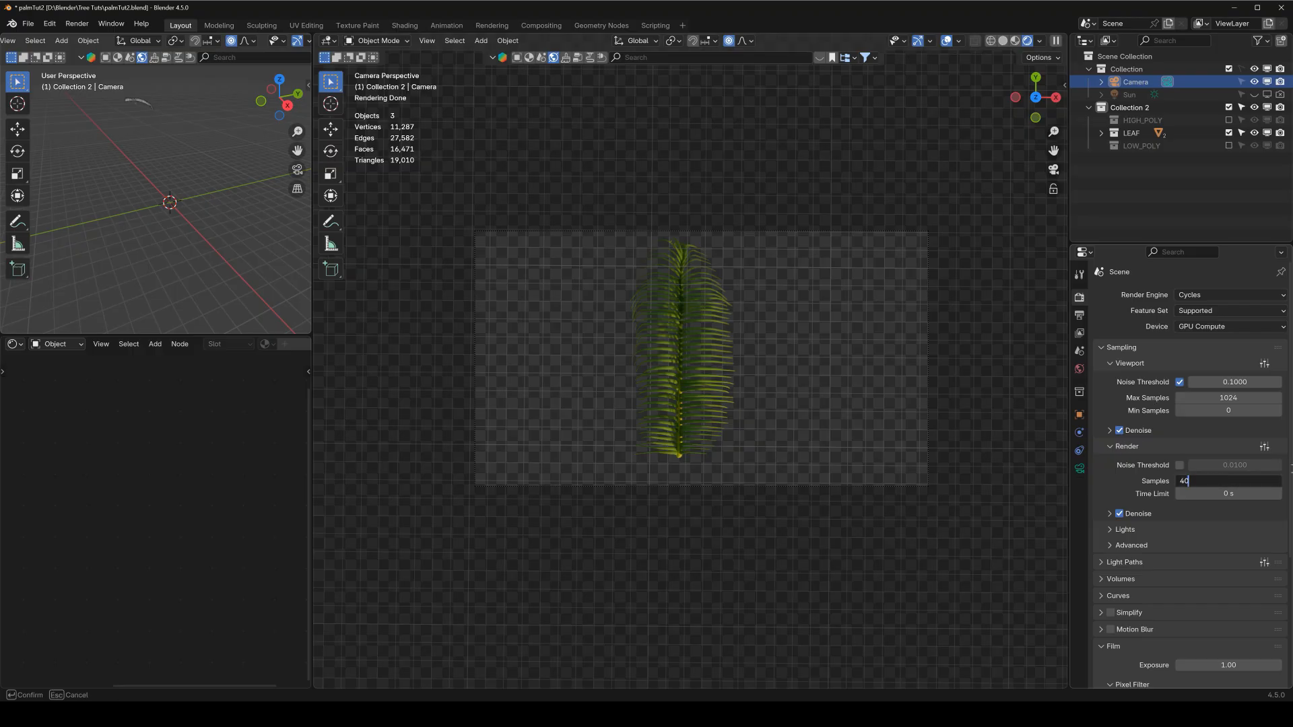
key("Return")
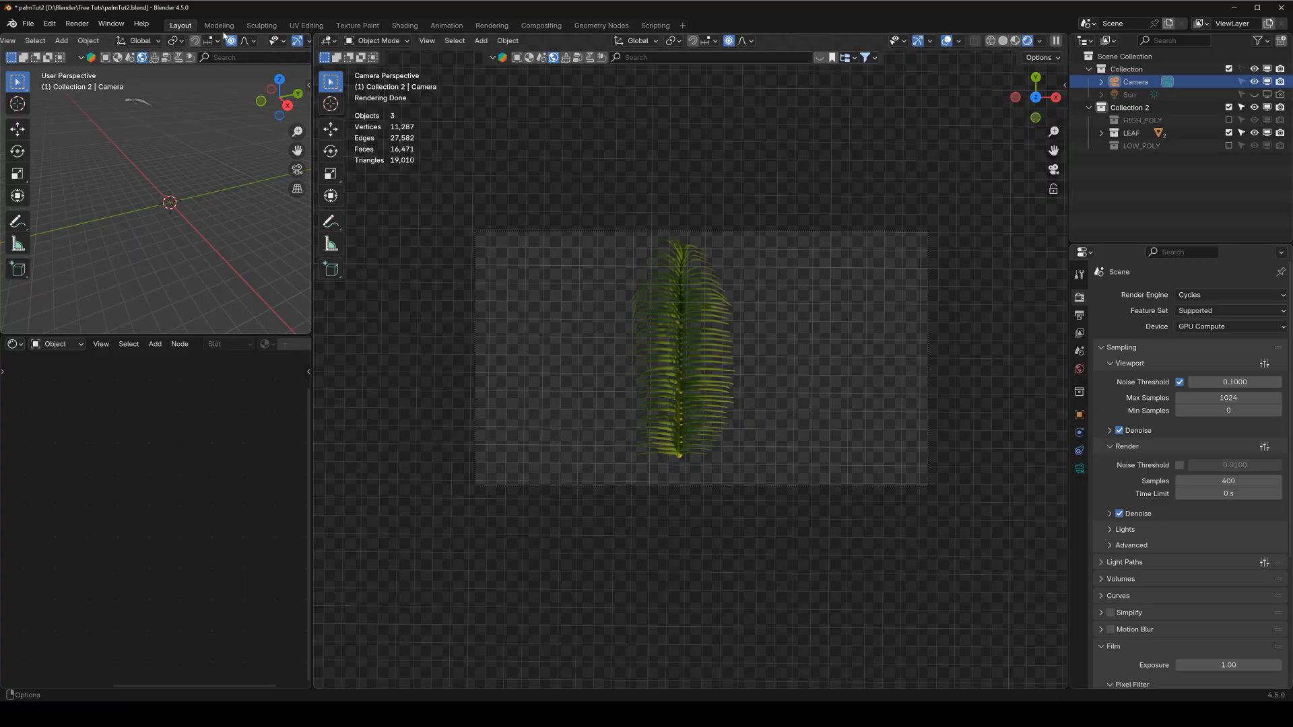
left_click(78, 23)
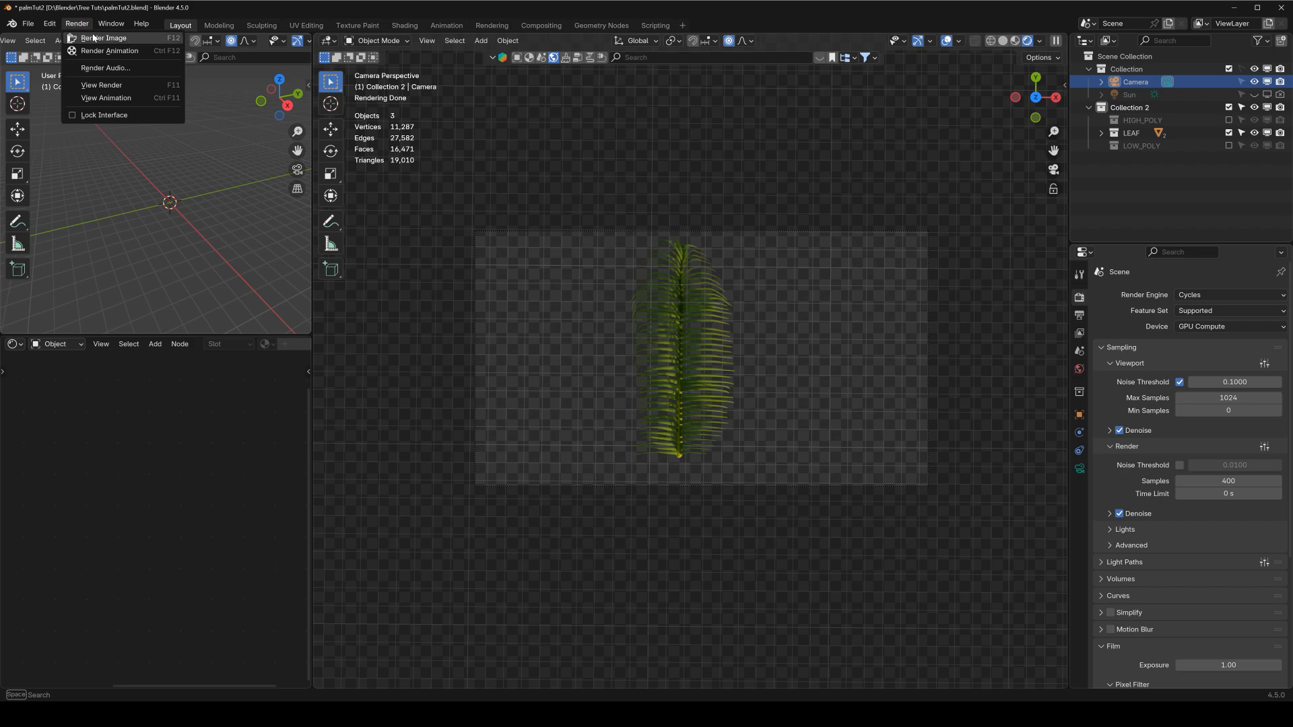
left_click(101, 38)
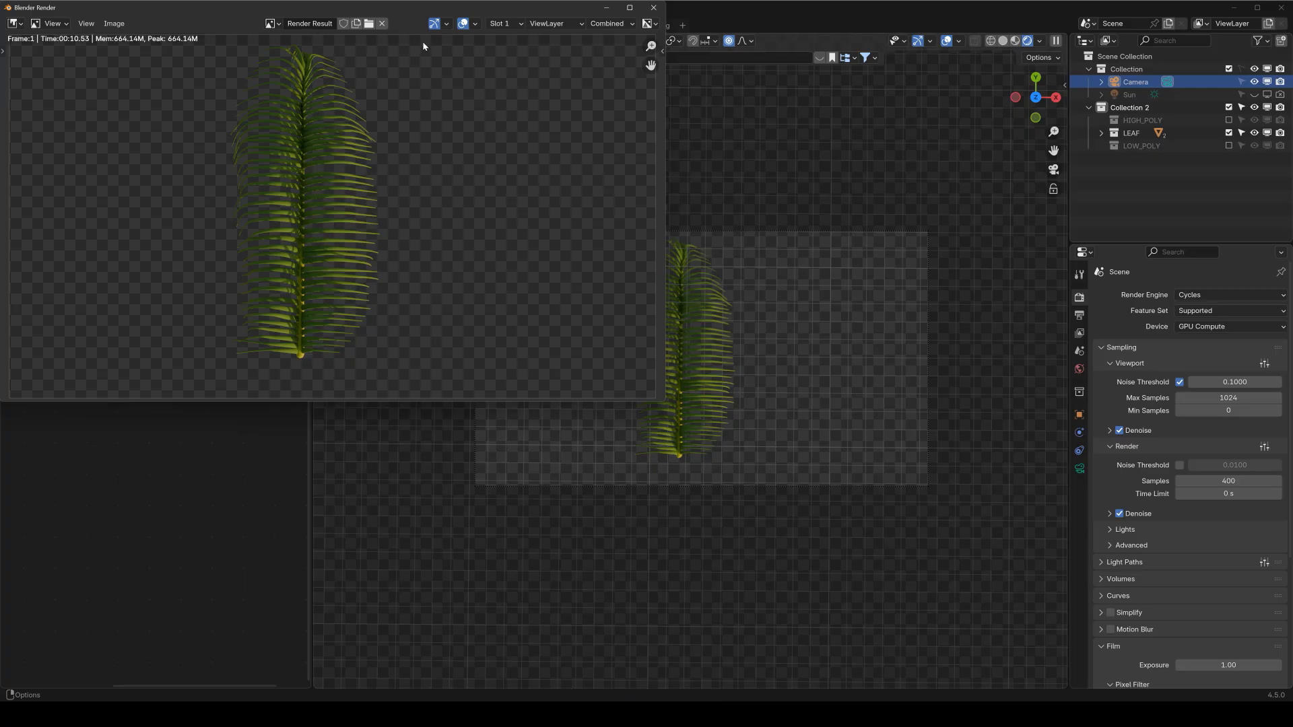
Save the rendered leaf as palmLeaf2.png in the Tree Tuts folder, replacing the existing file, and close the render window.
left_click(114, 23)
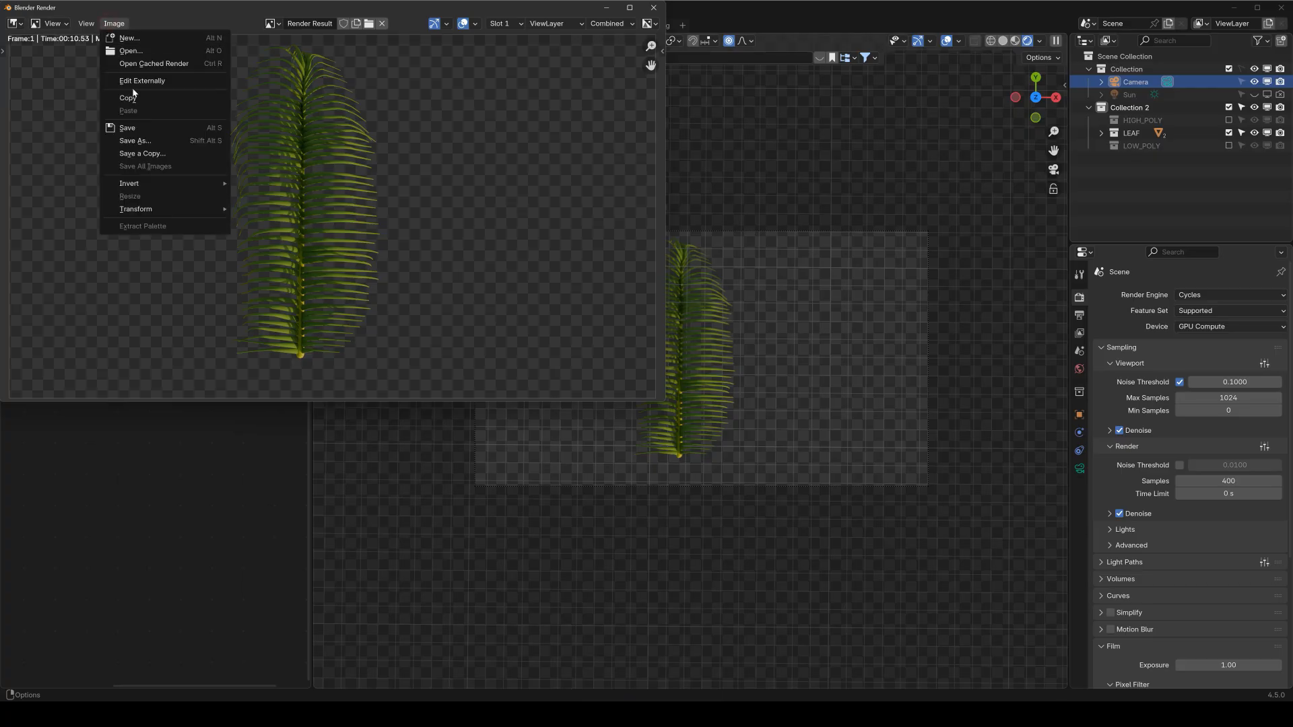
left_click(145, 142)
scroll(333, 197, "down", 5)
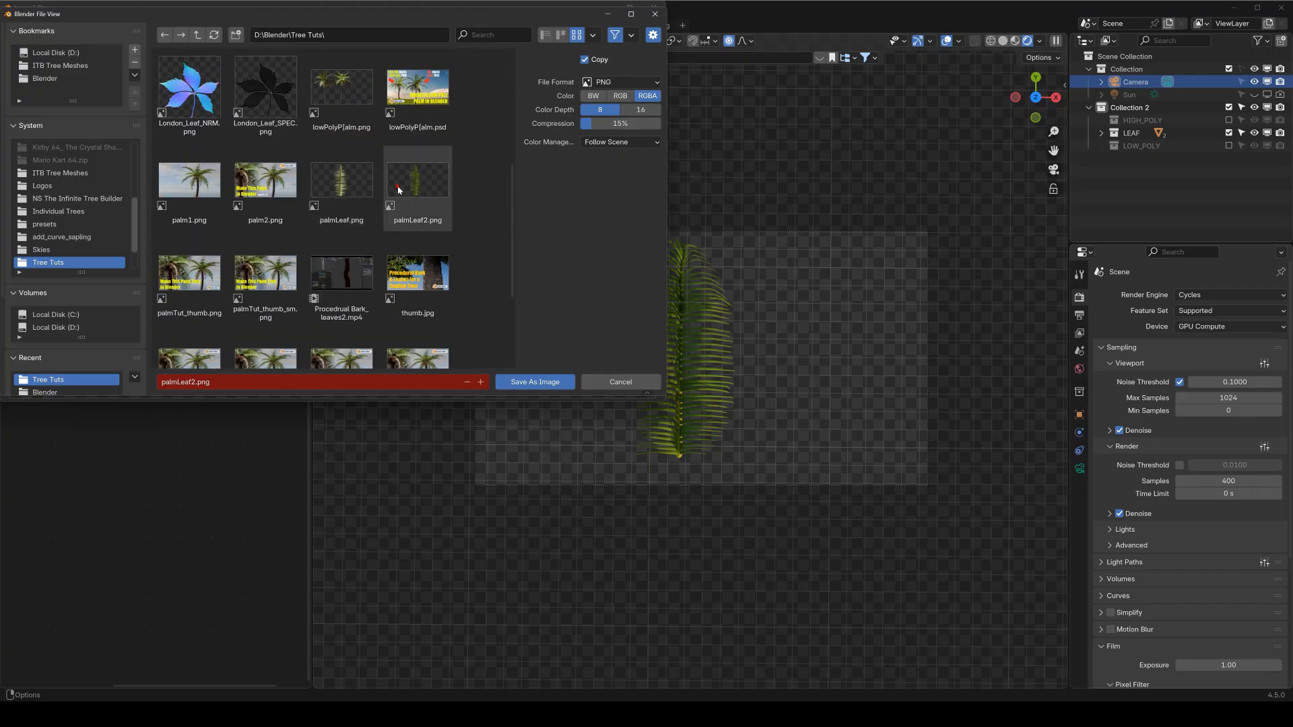
left_click(411, 192)
left_click(537, 382)
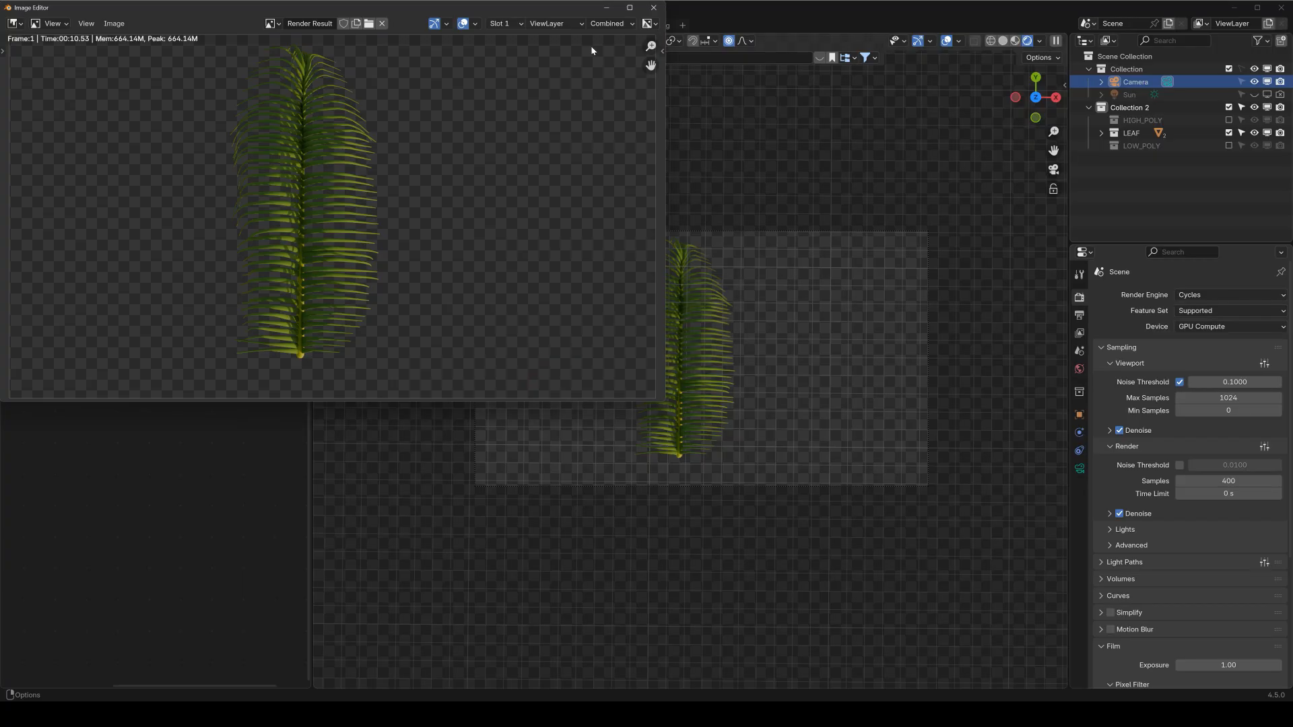
left_click(654, 9)
Import palmLeaf2.png from the Tree Tuts folder into the scene as a mesh plane image.
key("KP_1")
scroll(808, 337, "down", 10)
middle_click_drag(825, 316, 718, 357, "shift")
key("shift+a")
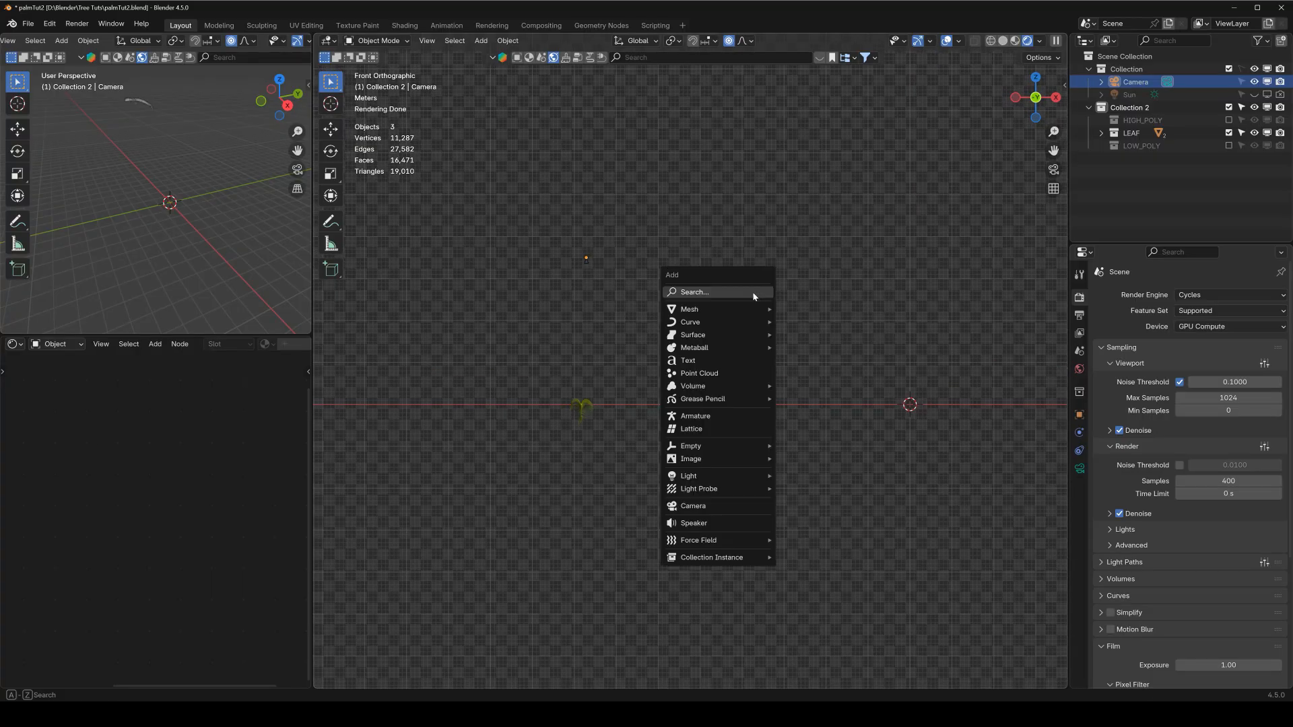
mouse_move(721, 458)
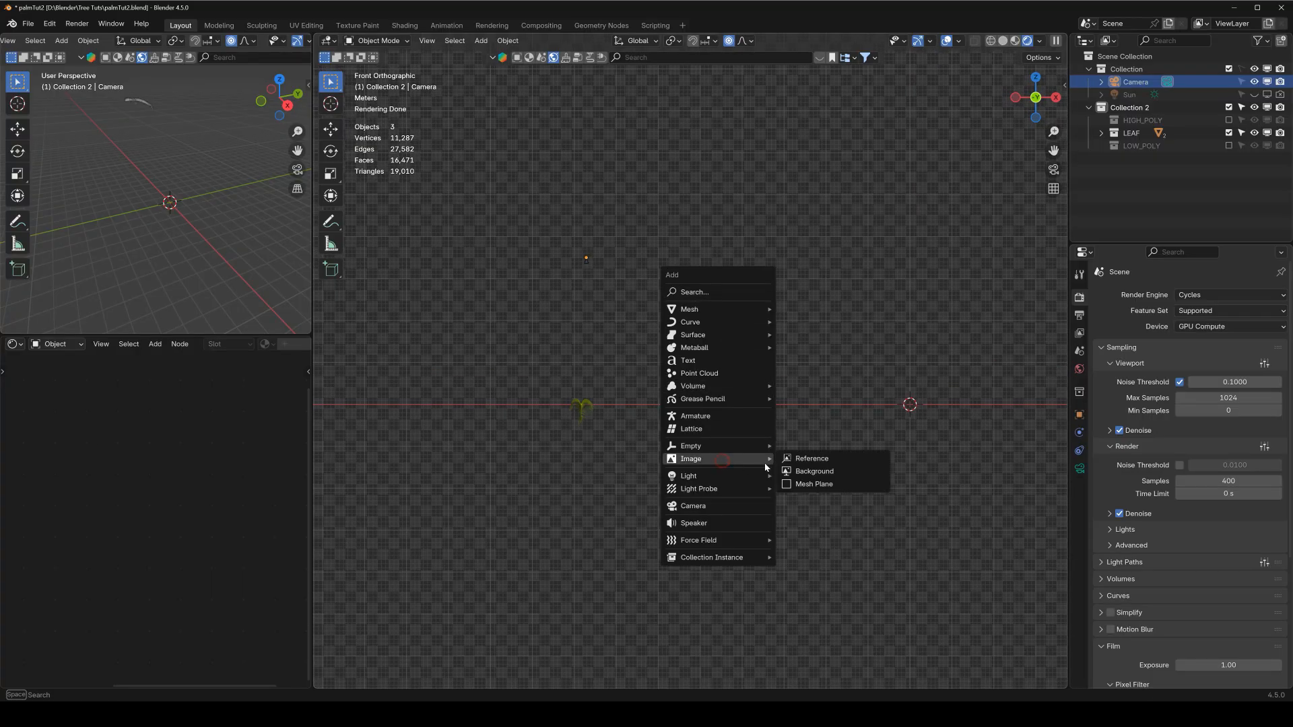
left_click(844, 485)
scroll(639, 336, "down", 5)
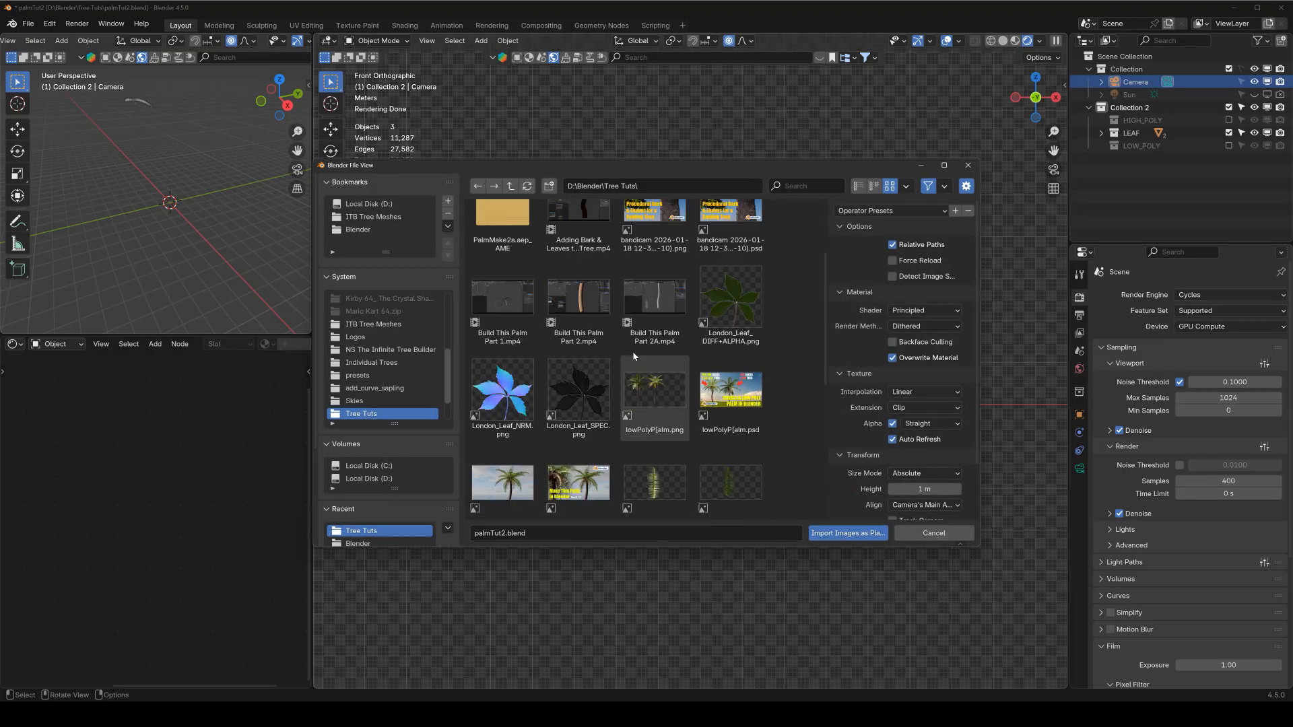
scroll(673, 316, "down", 2)
double_click(723, 269)
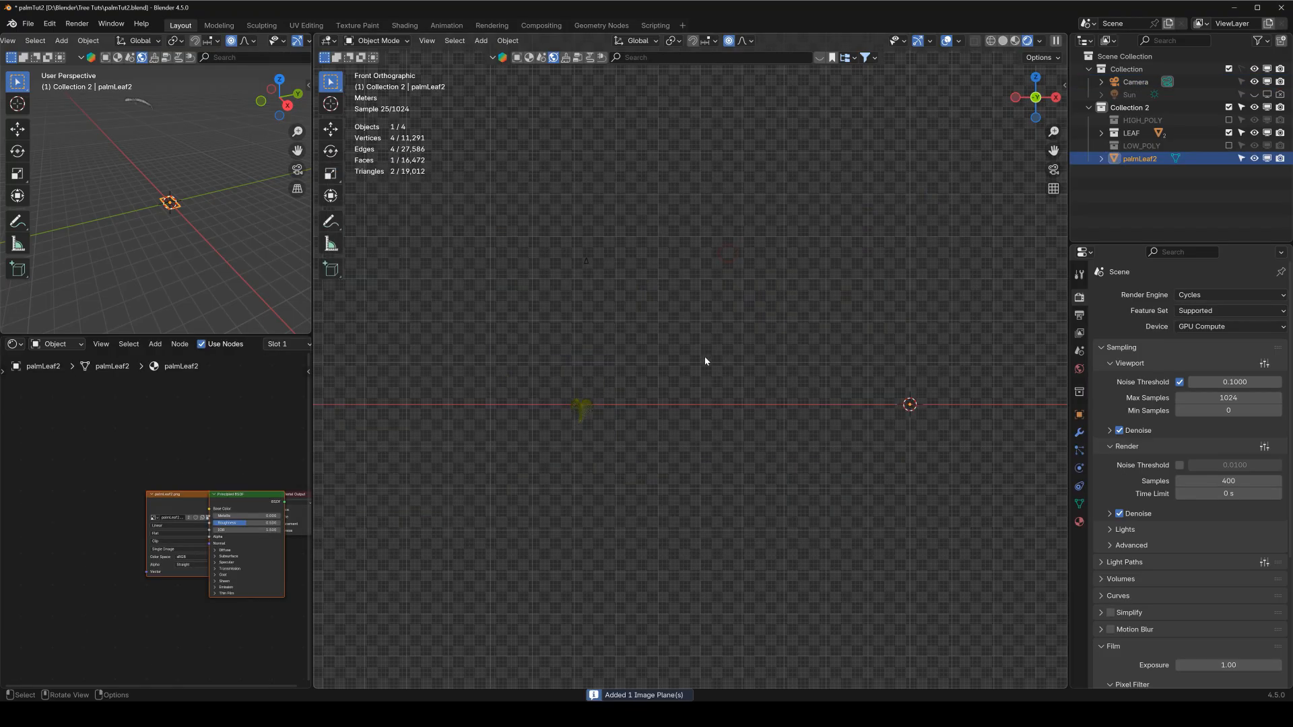
Find the imported leaf image plane at the world origin and scale it up uniformly as seen from above.
scroll(942, 407, "up", 3)
middle_click_drag(945, 408, 543, 363, "shift")
middle_click_drag(660, 391, 599, 517)
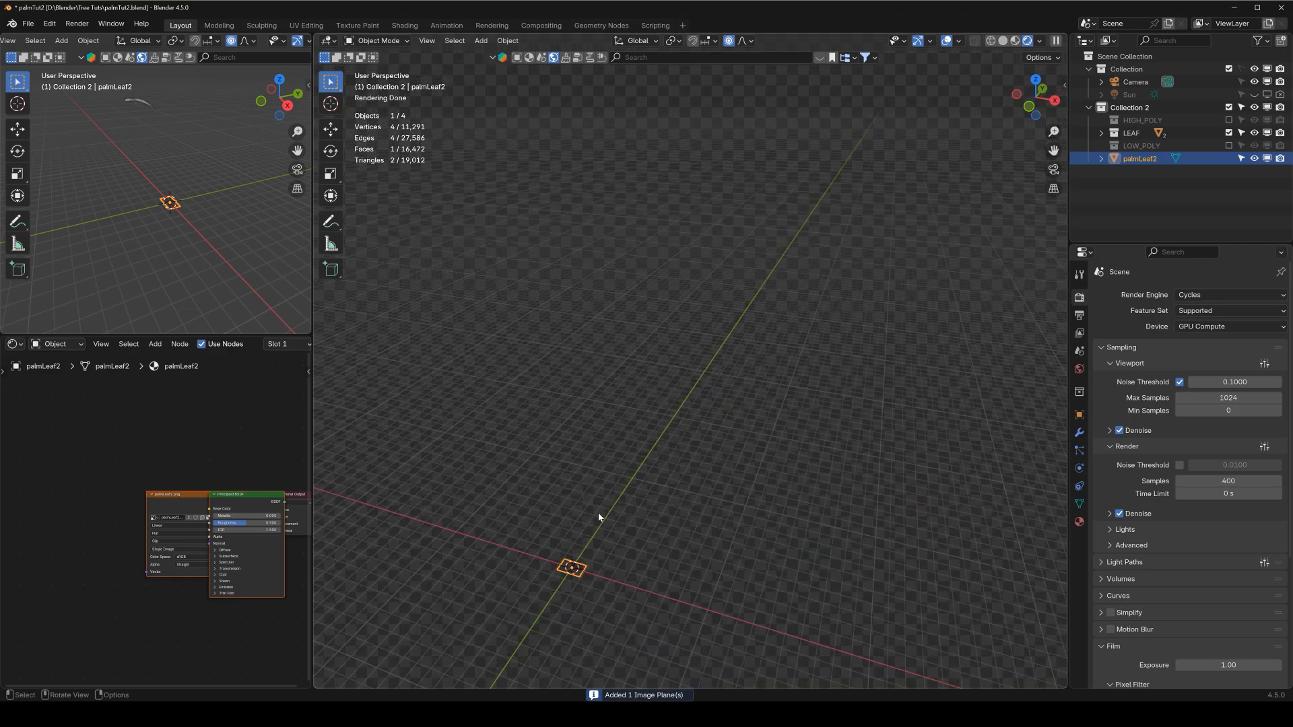
key("KP_7")
scroll(614, 486, "up", 4)
middle_click_drag(626, 472, 788, 196, "shift")
scroll(693, 418, "up", 4)
scroll(679, 380, "down", 5)
key("s")
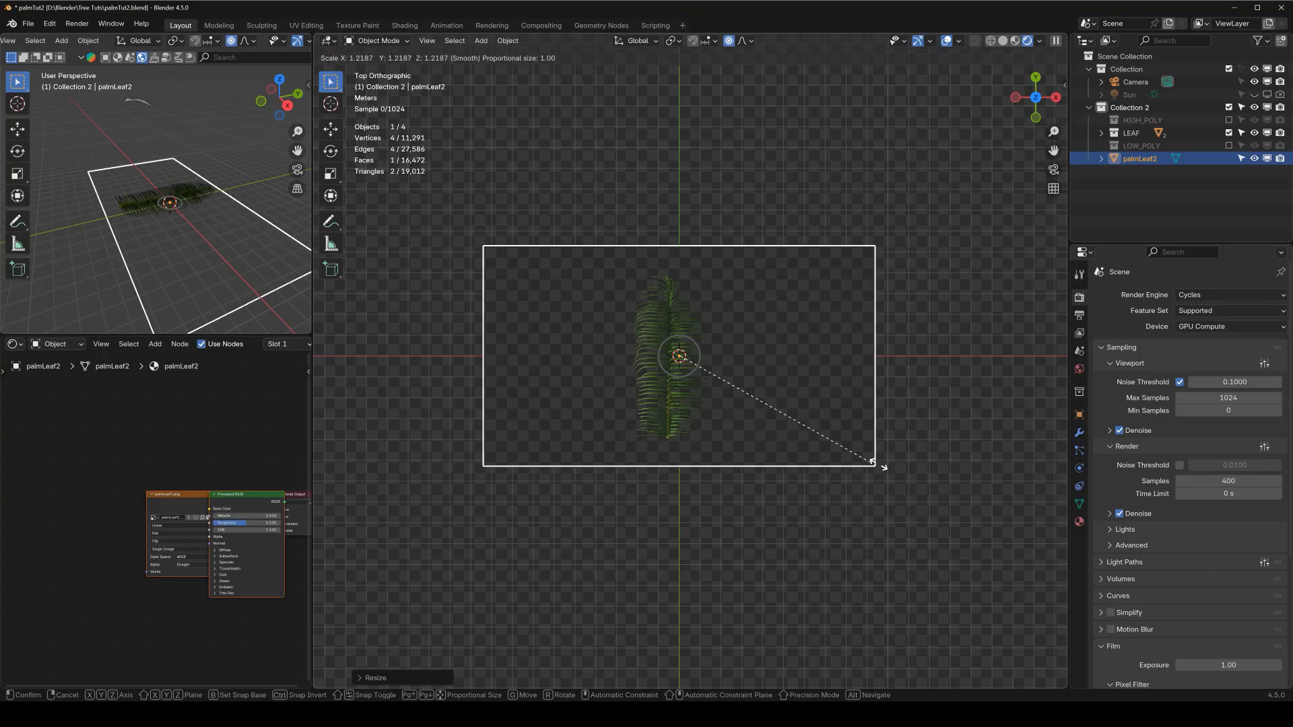
left_click(994, 489)
scroll(774, 390, "down", 4)
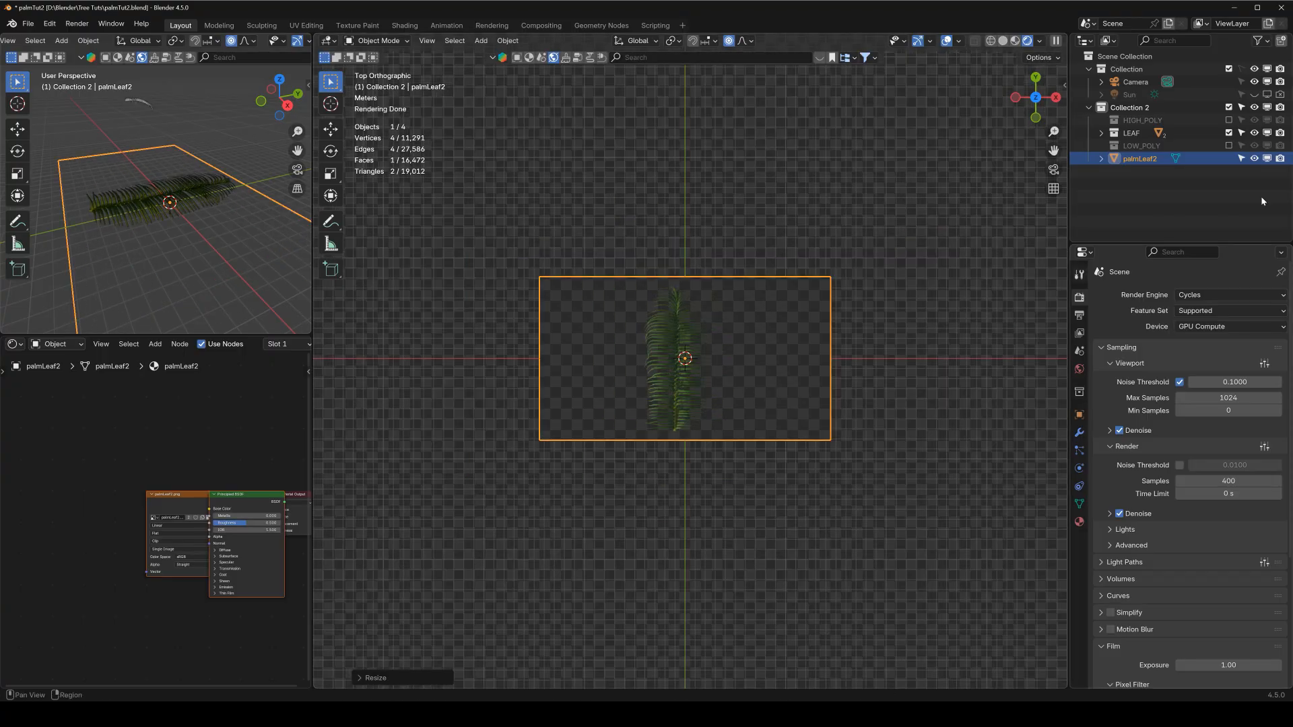
Make the Sun visible in the viewport and check the lit leaf plane from above.
left_click(1253, 95)
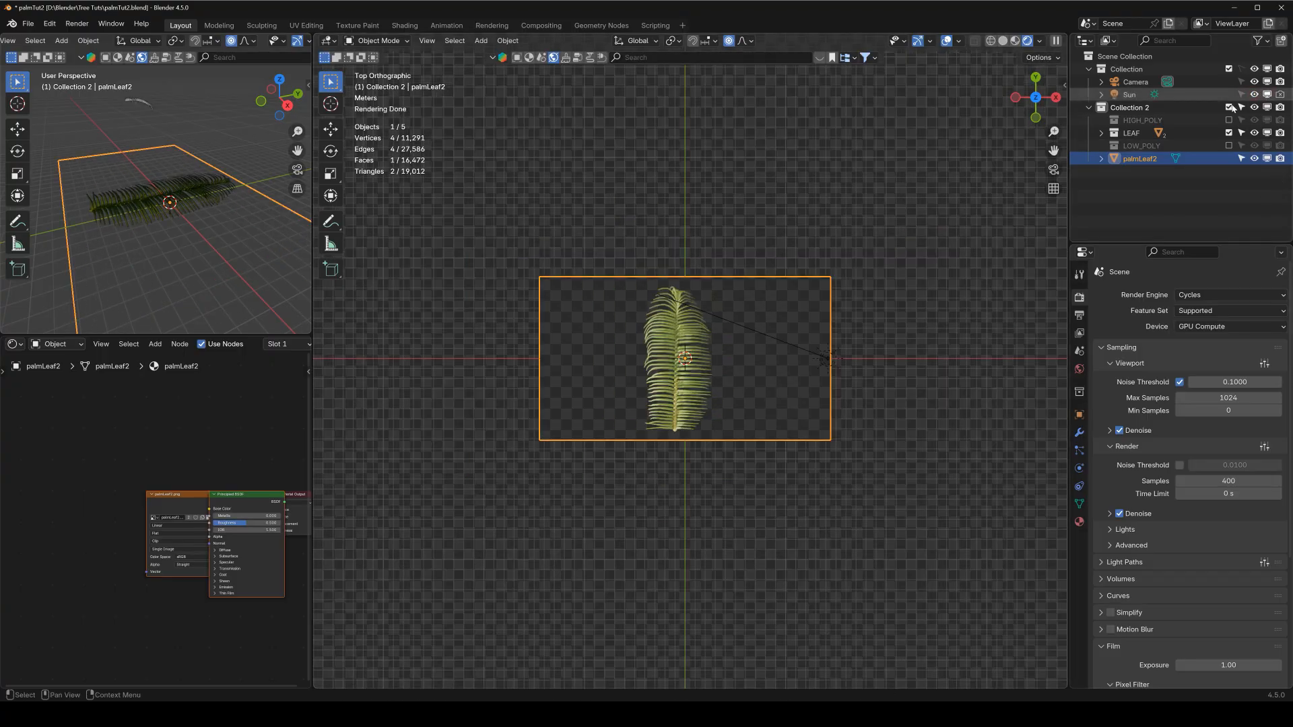
scroll(677, 388, "up", 6)
mouse_move(677, 388)
middle_mouse_down()
mouse_move(712, 294)
mouse_move(686, 383)
mouse_move(700, 389)
middle_mouse_up()
key("KP_7")
scroll(701, 387, "down", 3)
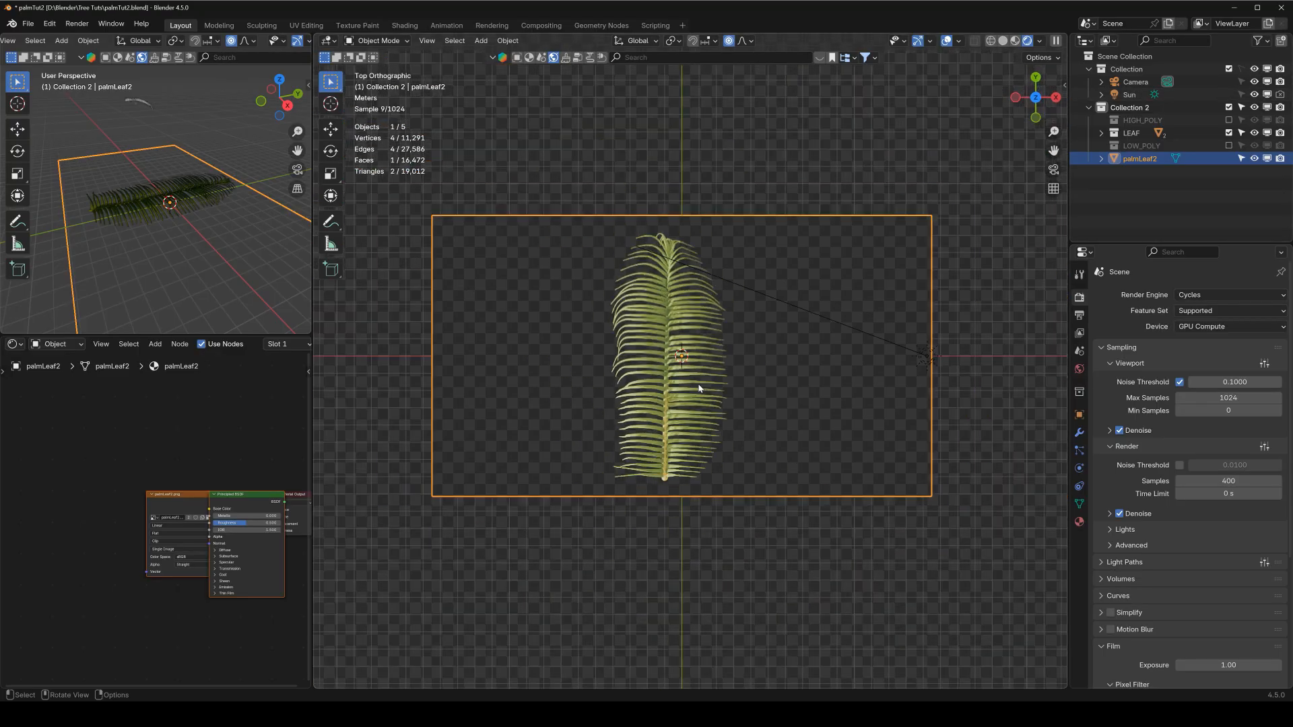
Add one lengthwise loop cut to the leaf plane in Edit Mode and slide it onto the leaf's stem.
key("Tab")
scroll(687, 280, "up", 3)
key("ctrl+r")
left_click(678, 155)
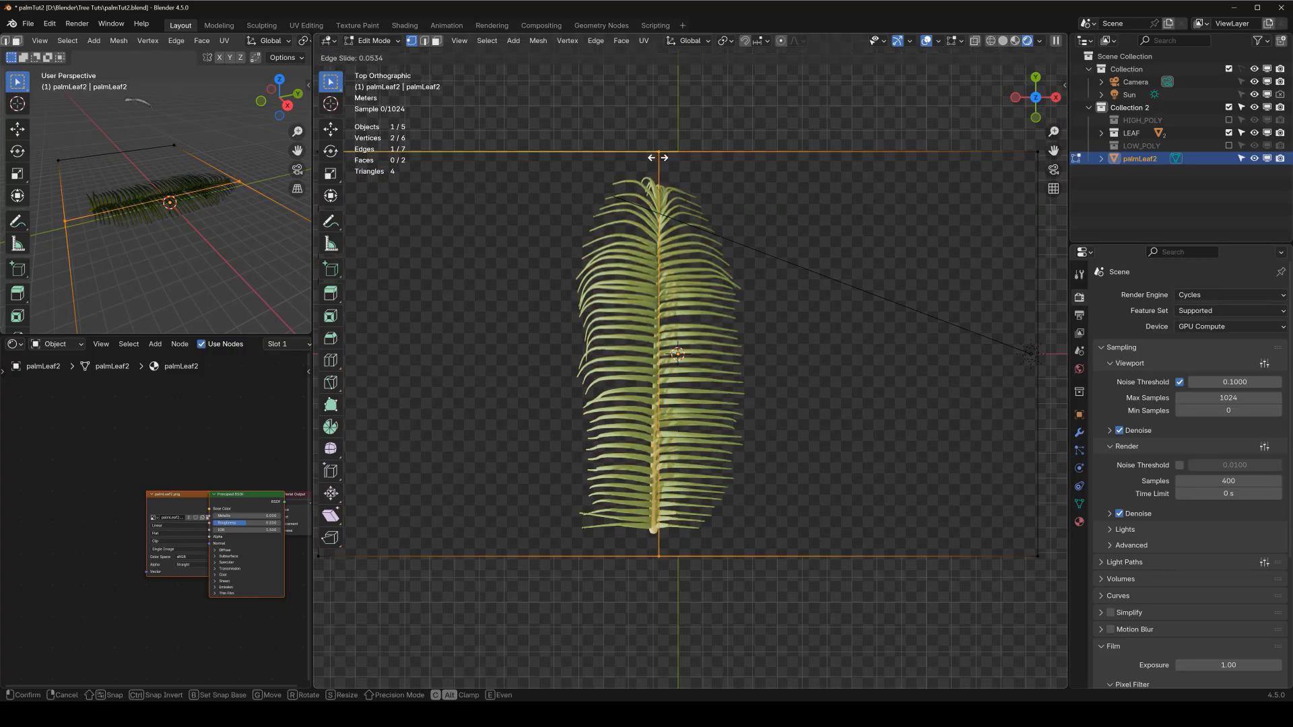
left_click(657, 161)
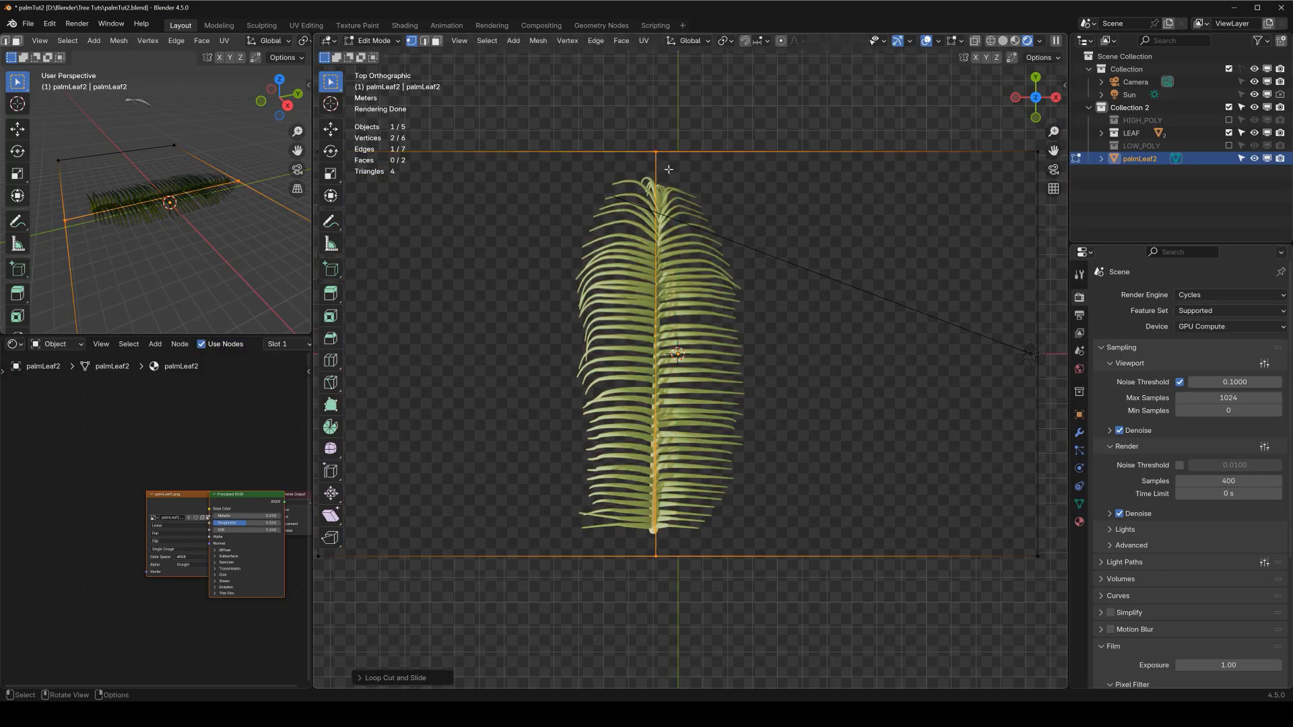
Bevel the stem cut with 1 segment and about 0.25 m offset so the strip encloses the whole leaf.
scroll(670, 168, "down", 2)
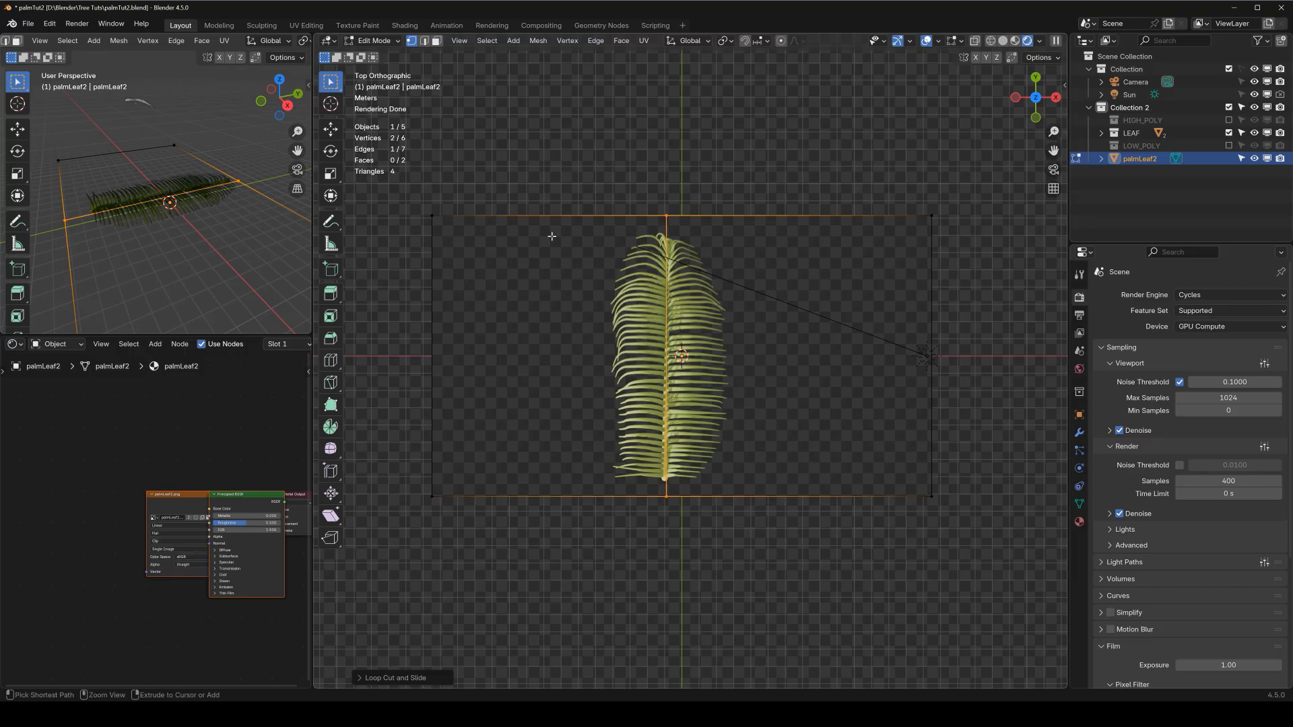
key("ctrl+b")
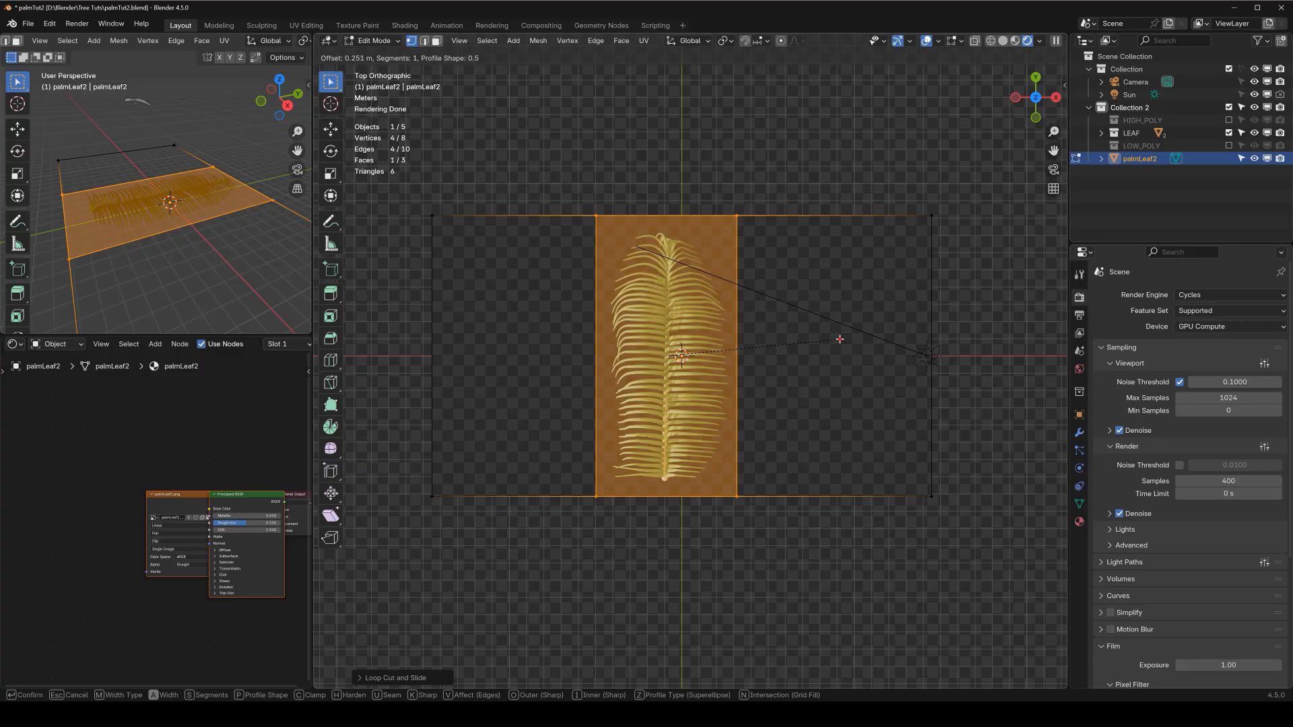
left_click(839, 339)
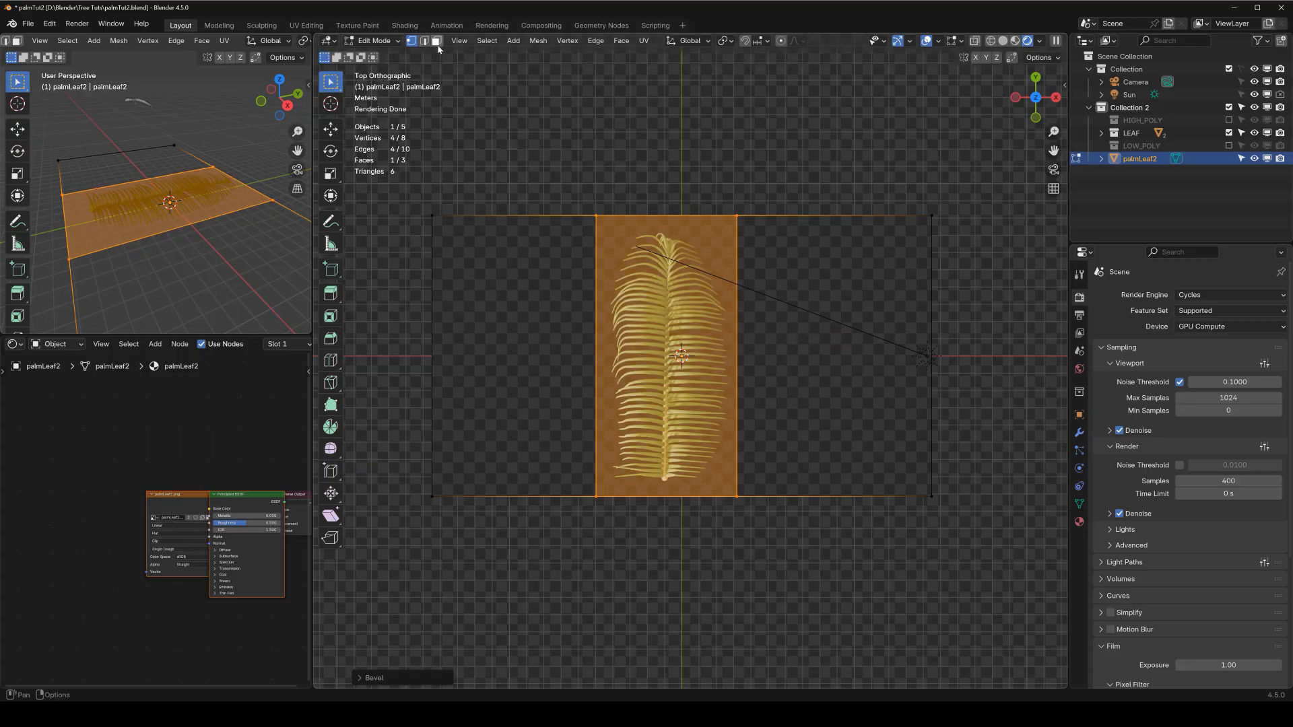
Delete the two empty outer faces beside the leaf strip and check the trimmed plane in Object Mode.
left_click(437, 43)
key("ctrl+i")
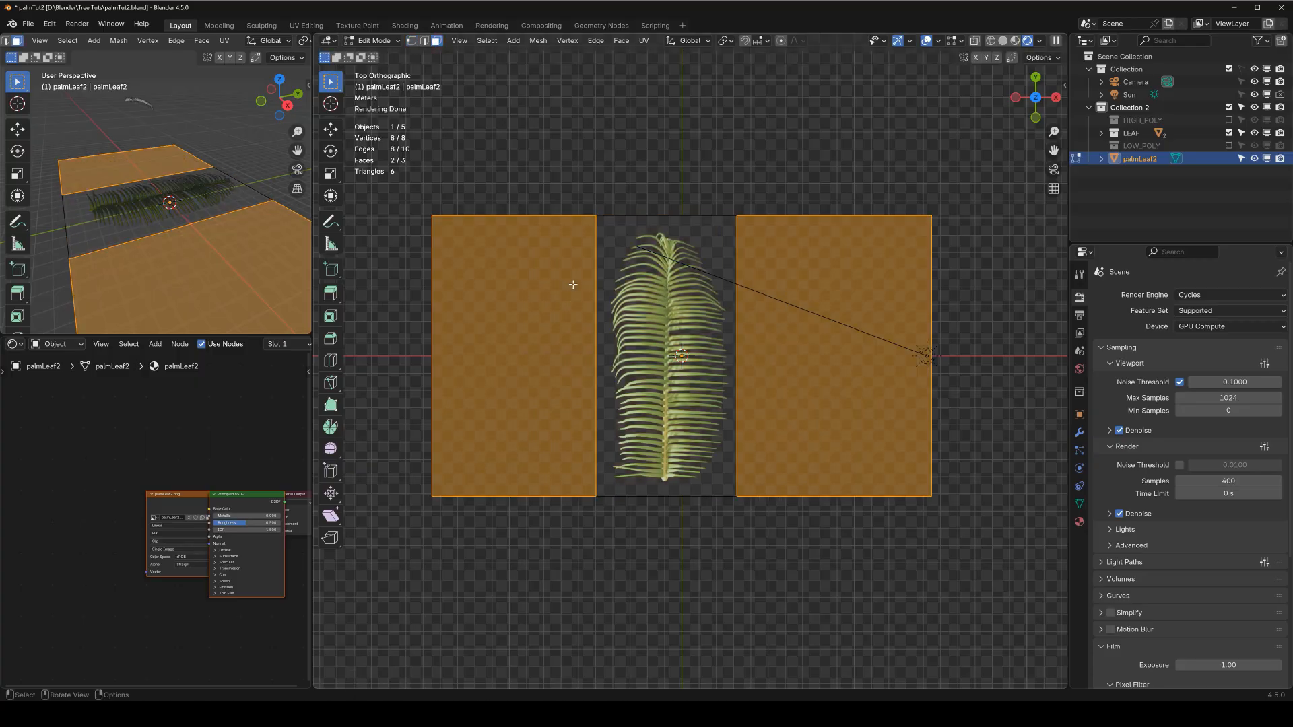
key("x")
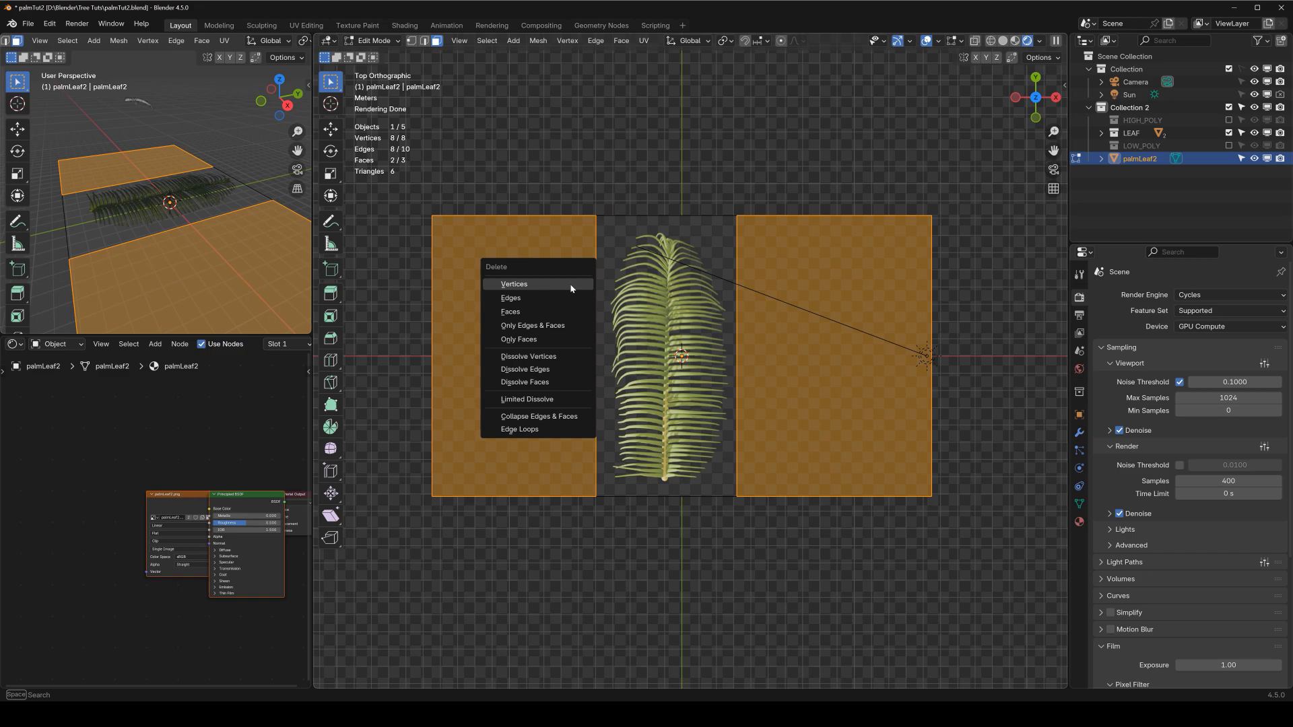
left_click(537, 305)
key("Tab")
key("Tab")
key("Tab")
scroll(653, 329, "up", 4)
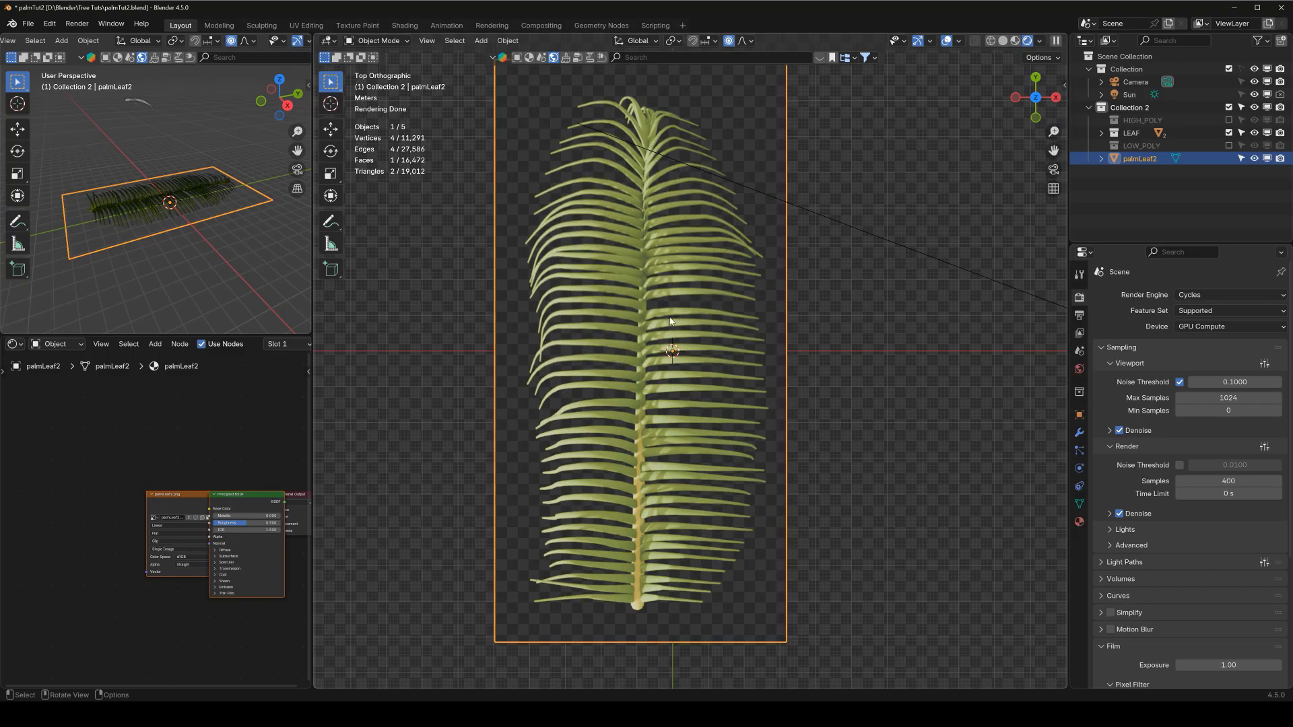
scroll(663, 322, "down", 1)
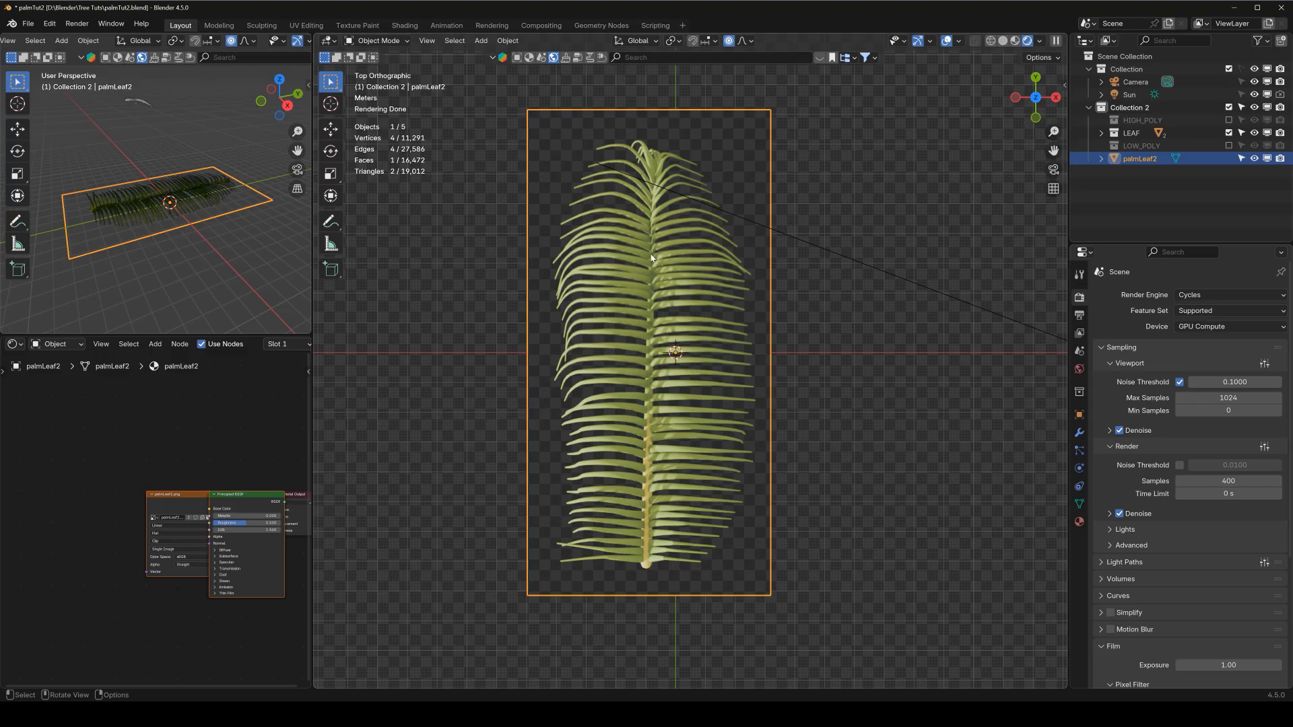
Add a centred lengthwise loop cut without sliding along the trimmed leaf plane.
key("Tab")
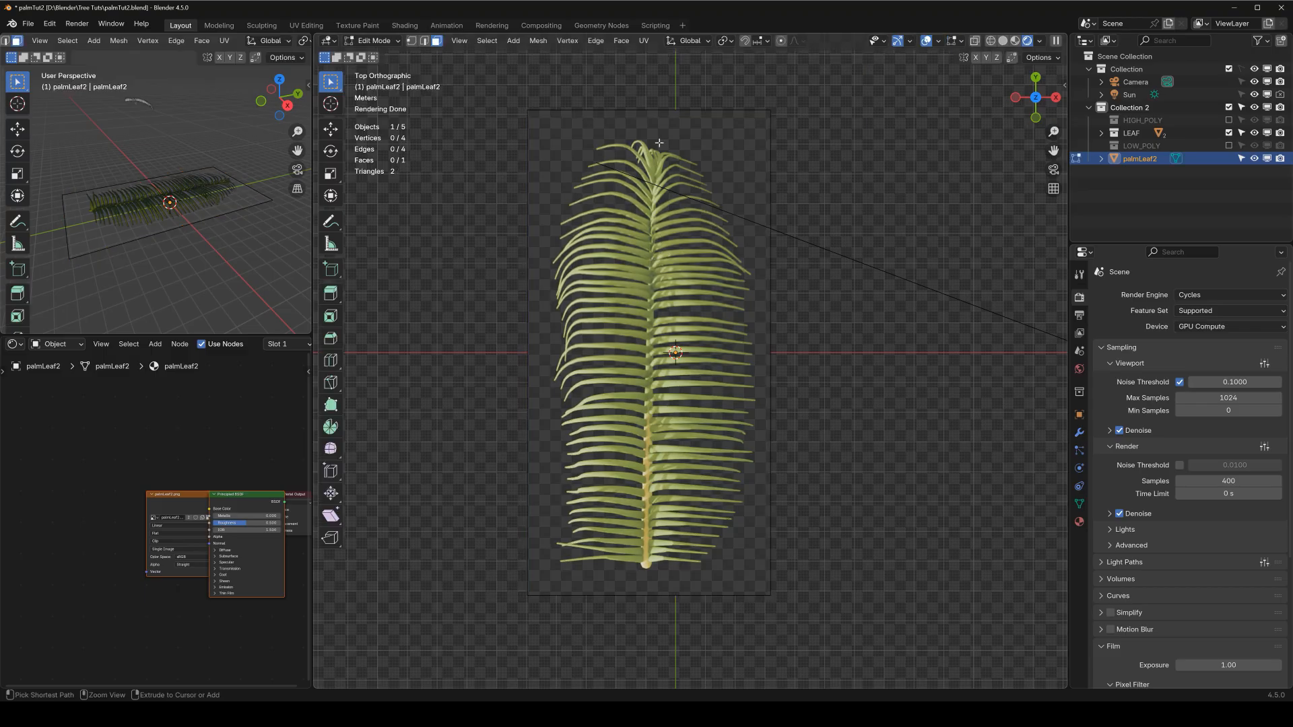
key("ctrl+r")
left_click(649, 115)
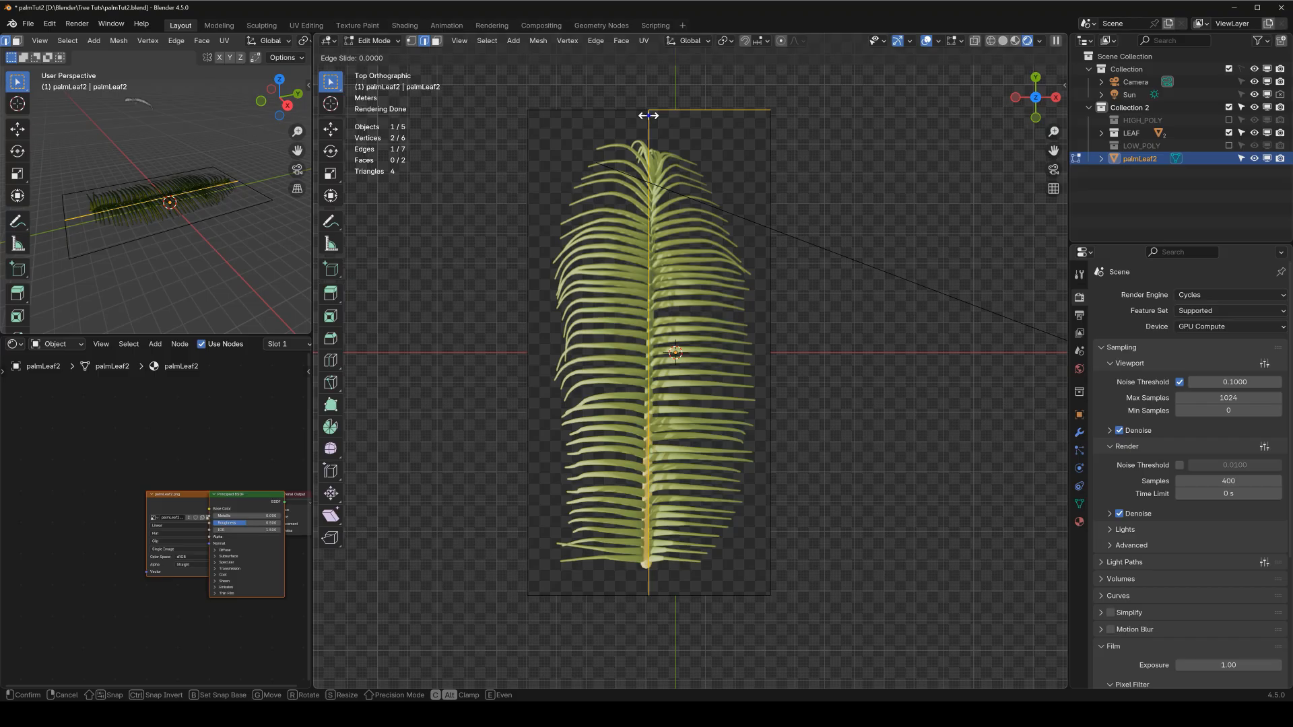
right_click(648, 115)
Add one lengthwise loop cut on each side of the centre line, sliding both inward toward the stem.
key("ctrl+r")
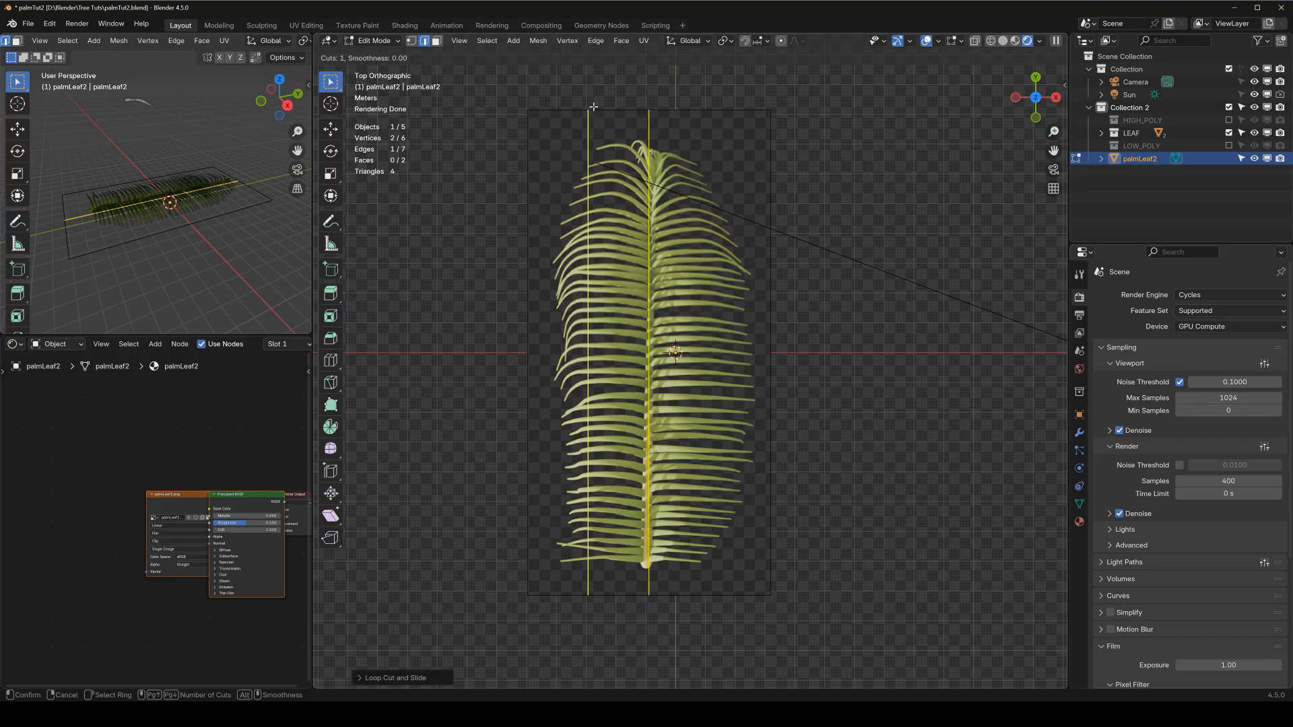
left_click(592, 110)
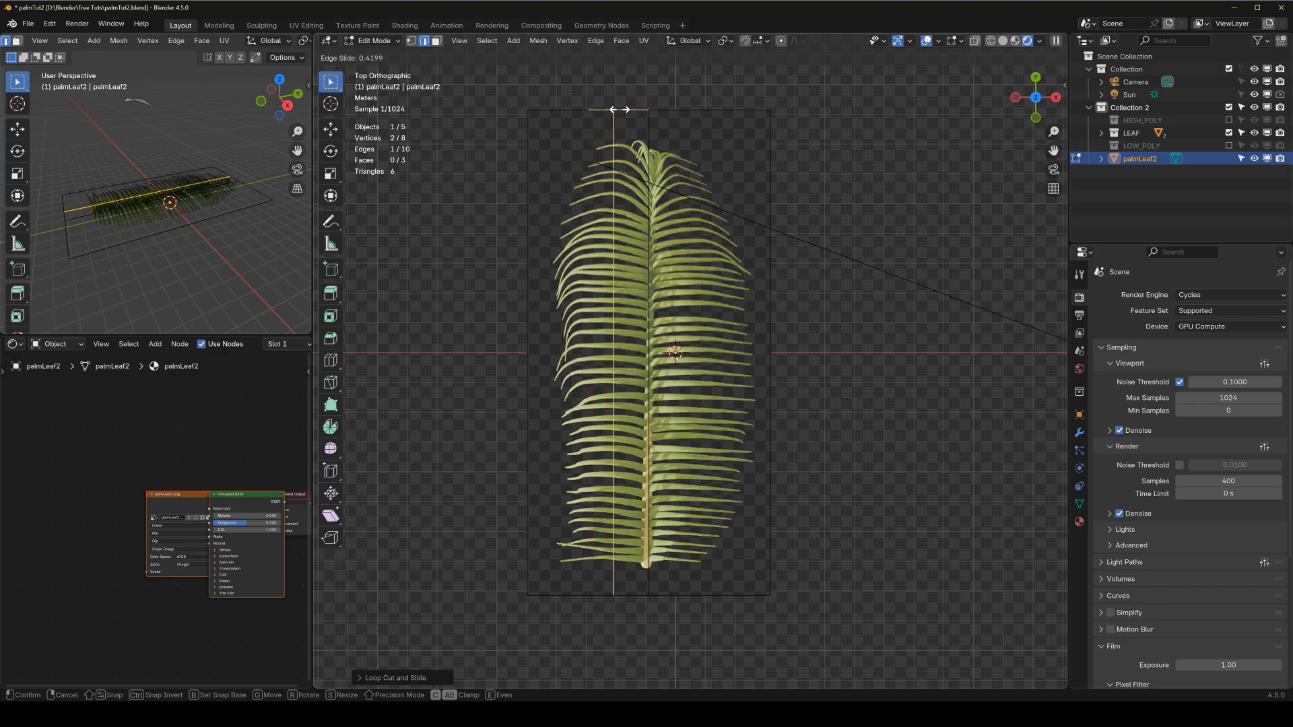
left_click(623, 108)
key("ctrl+r")
left_click(690, 113)
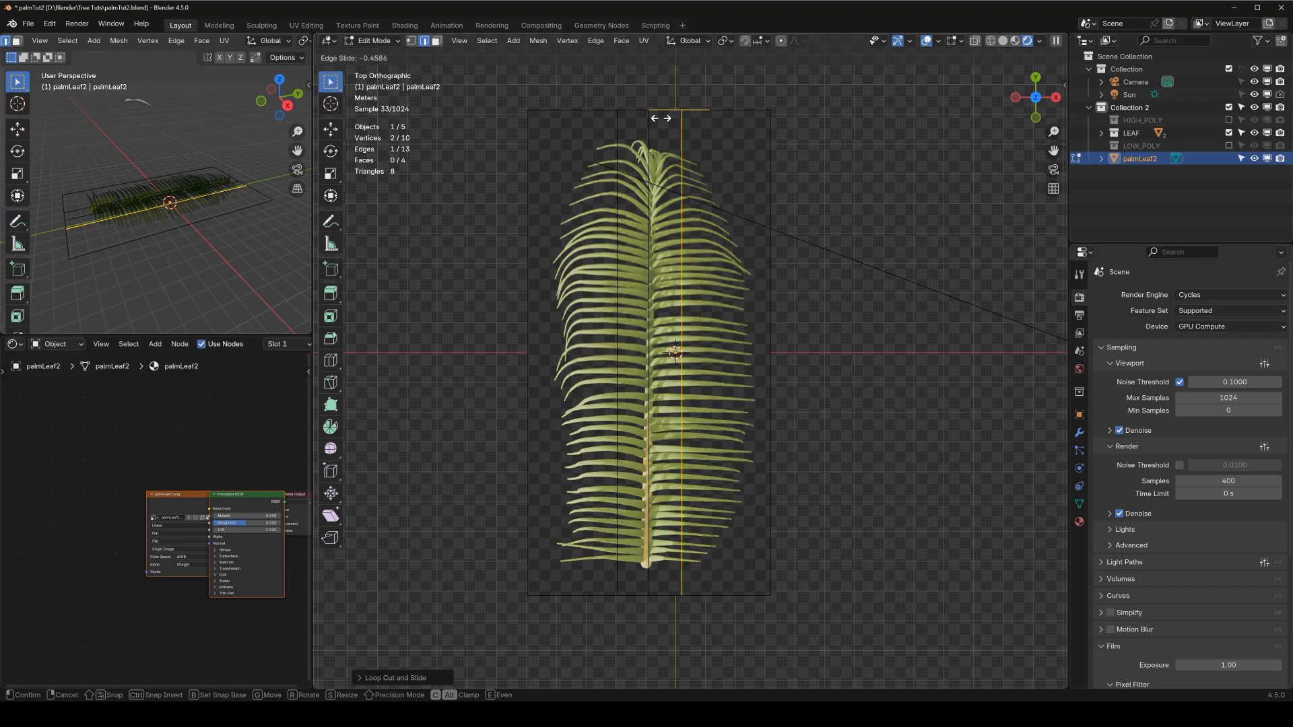
left_click(659, 119)
Add a lengthwise loop cut in each outer section of the leaf plane, sliding both slightly inward.
key("ctrl+r")
left_click(573, 116)
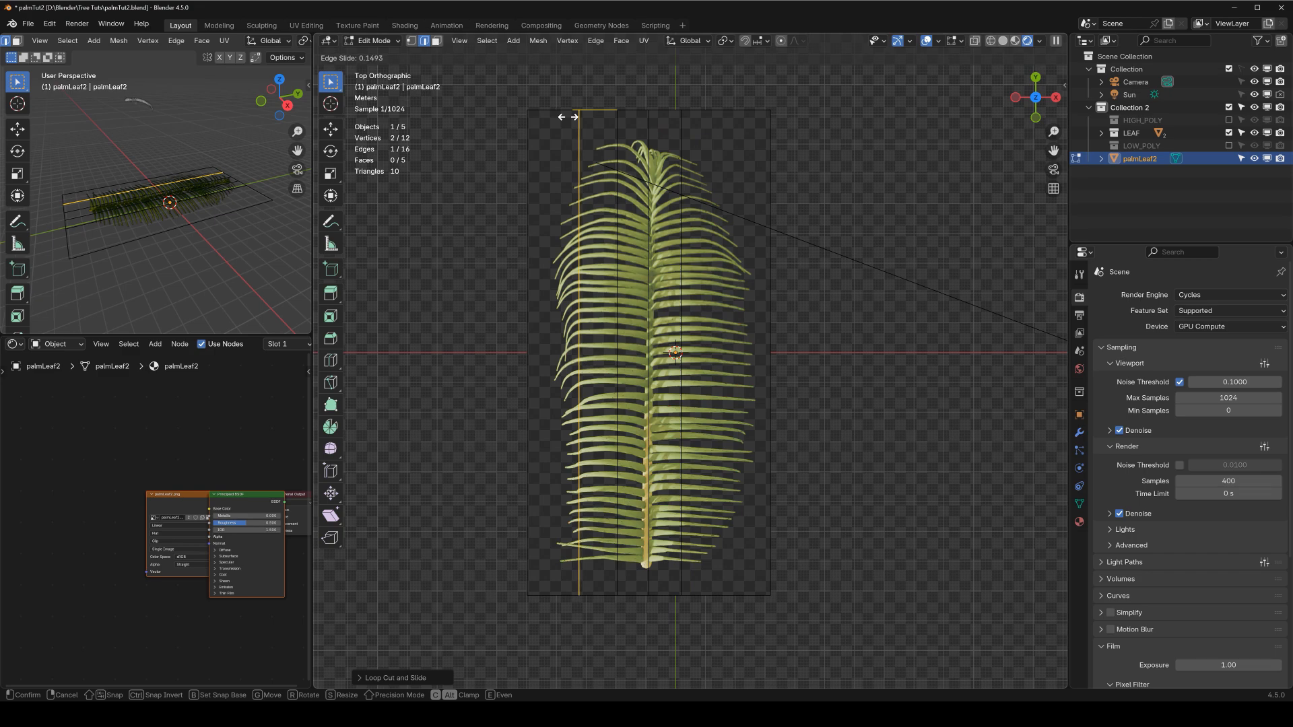
left_click(569, 117)
key("ctrl+r")
left_click(719, 111)
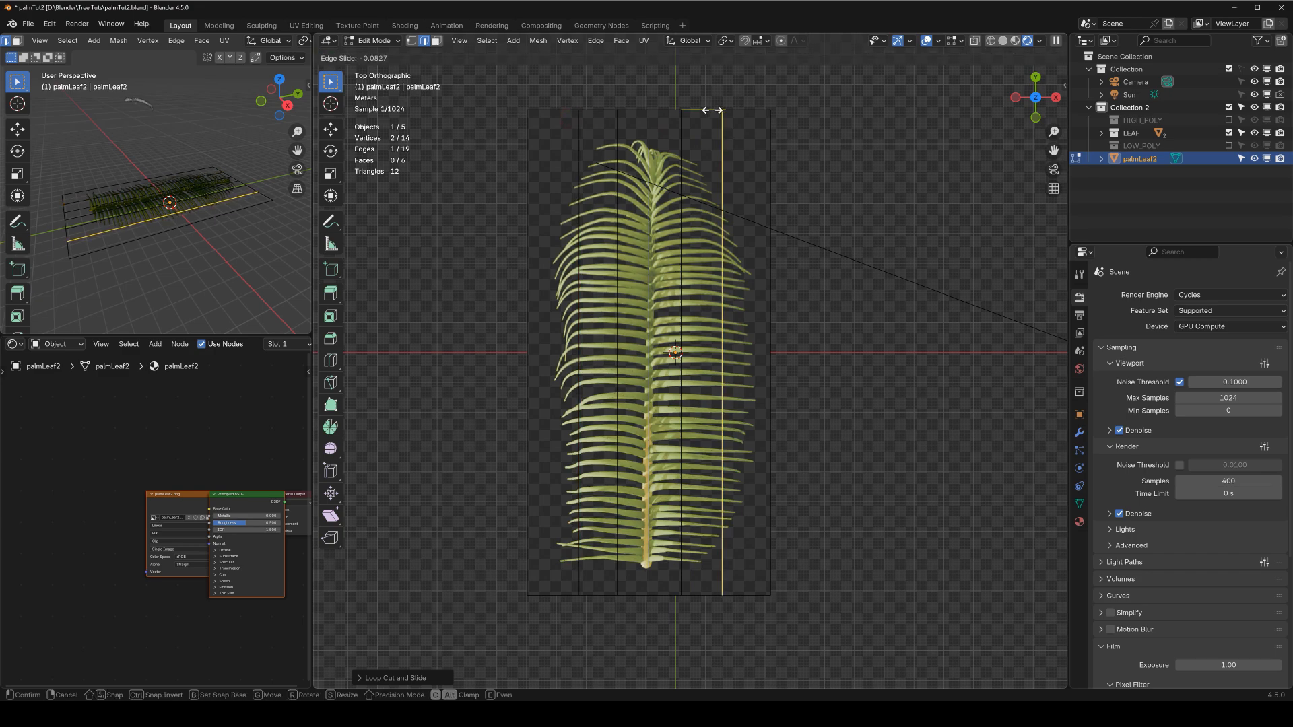
left_click(713, 112)
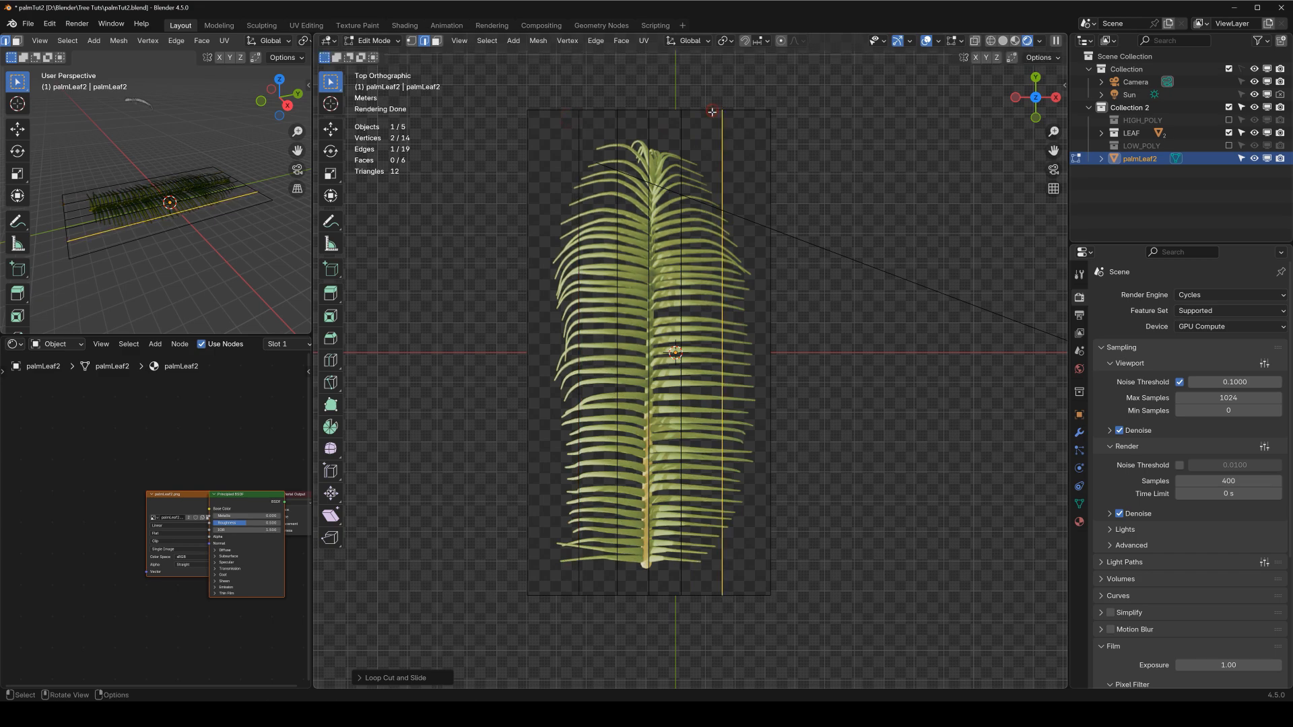
Add three evenly spaced crosswise loop cuts across the leaf plane.
key("ctrl+r")
left_click(604, 235)
left_click(604, 235)
Select the middle crosswise edge loop and raise it in the right side view to form a peak in the leaf.
middle_click_drag(604, 235, 637, 242)
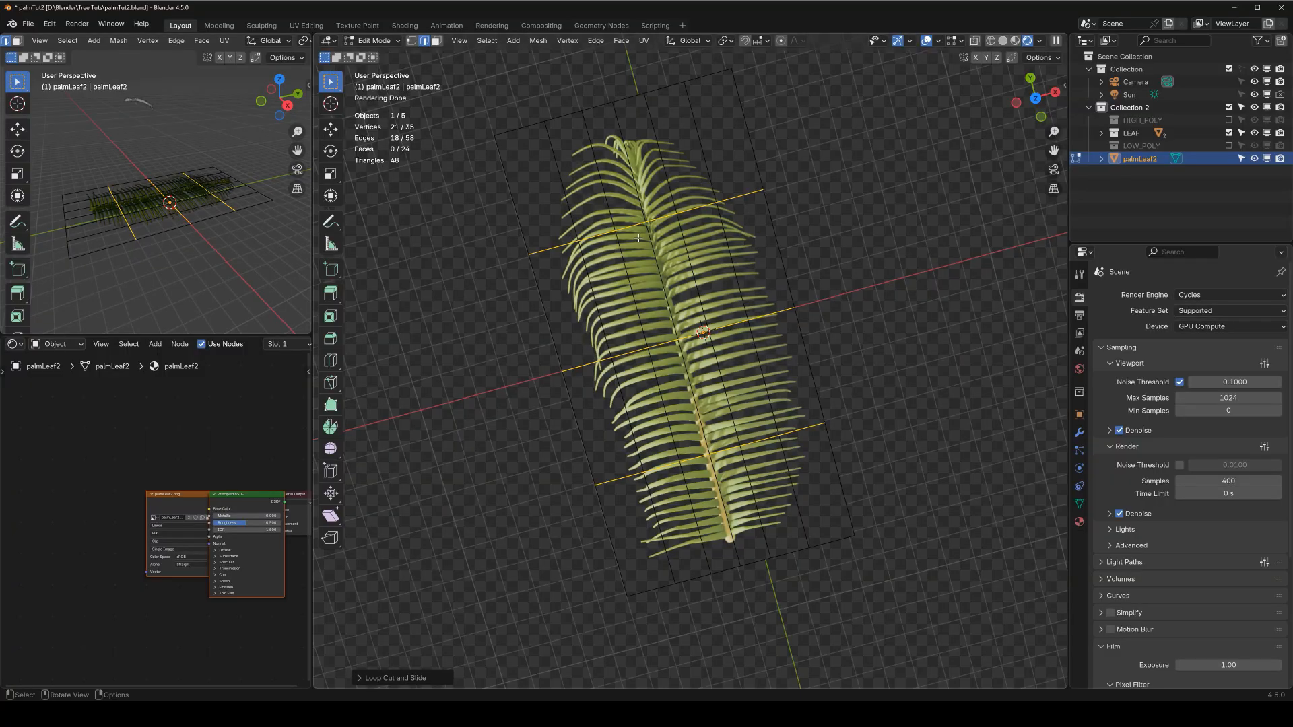
key("KP_3")
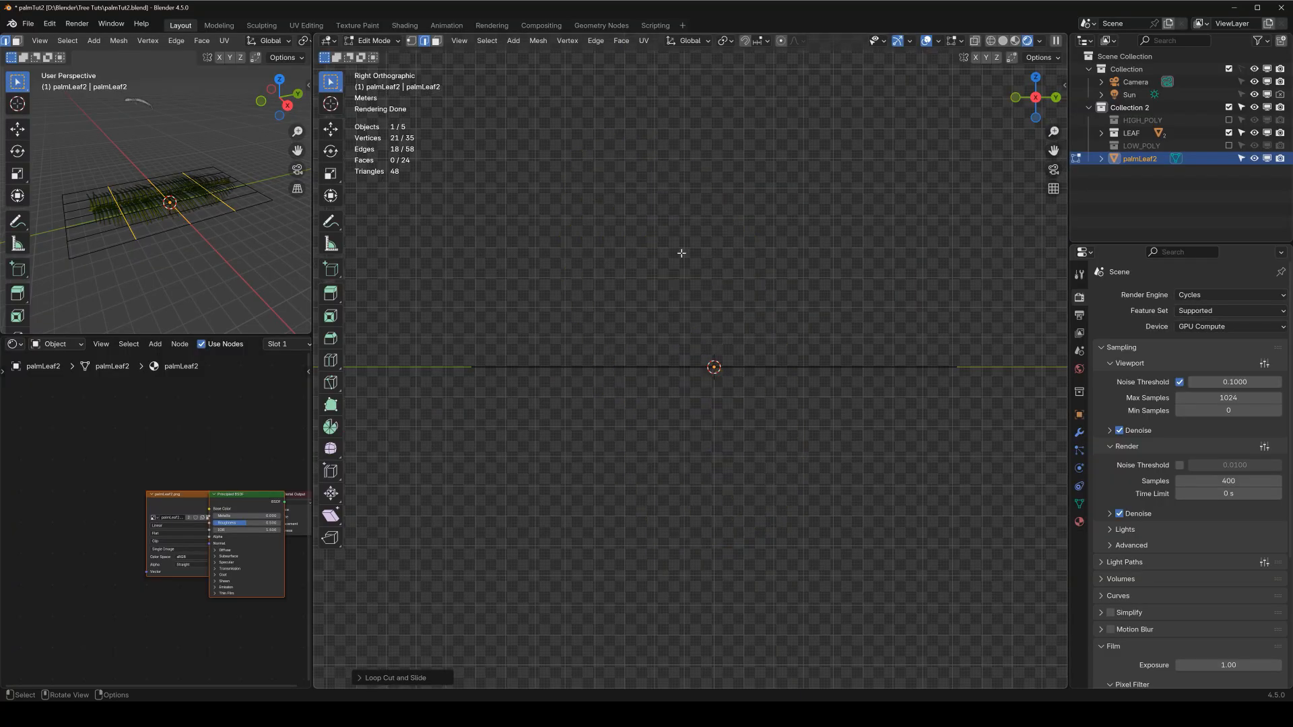
middle_click_drag(181, 199, 234, 156)
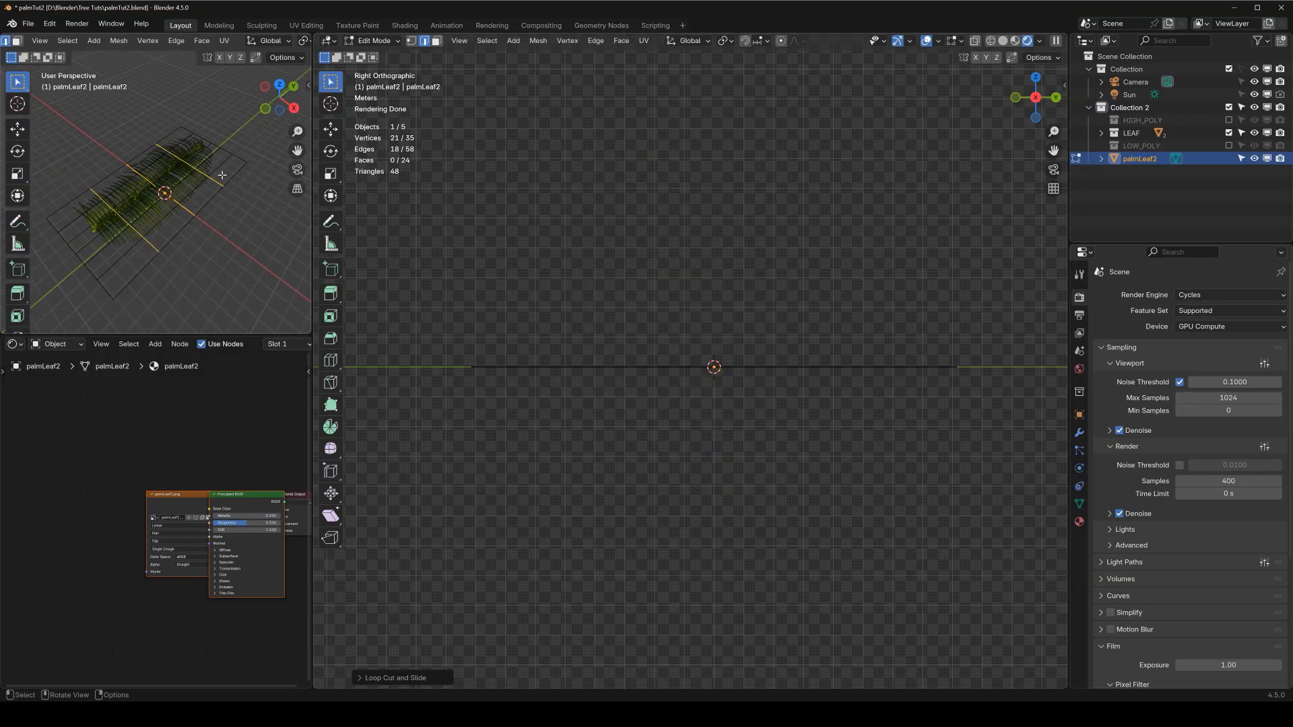
left_click(195, 212)
left_click(180, 213, "alt")
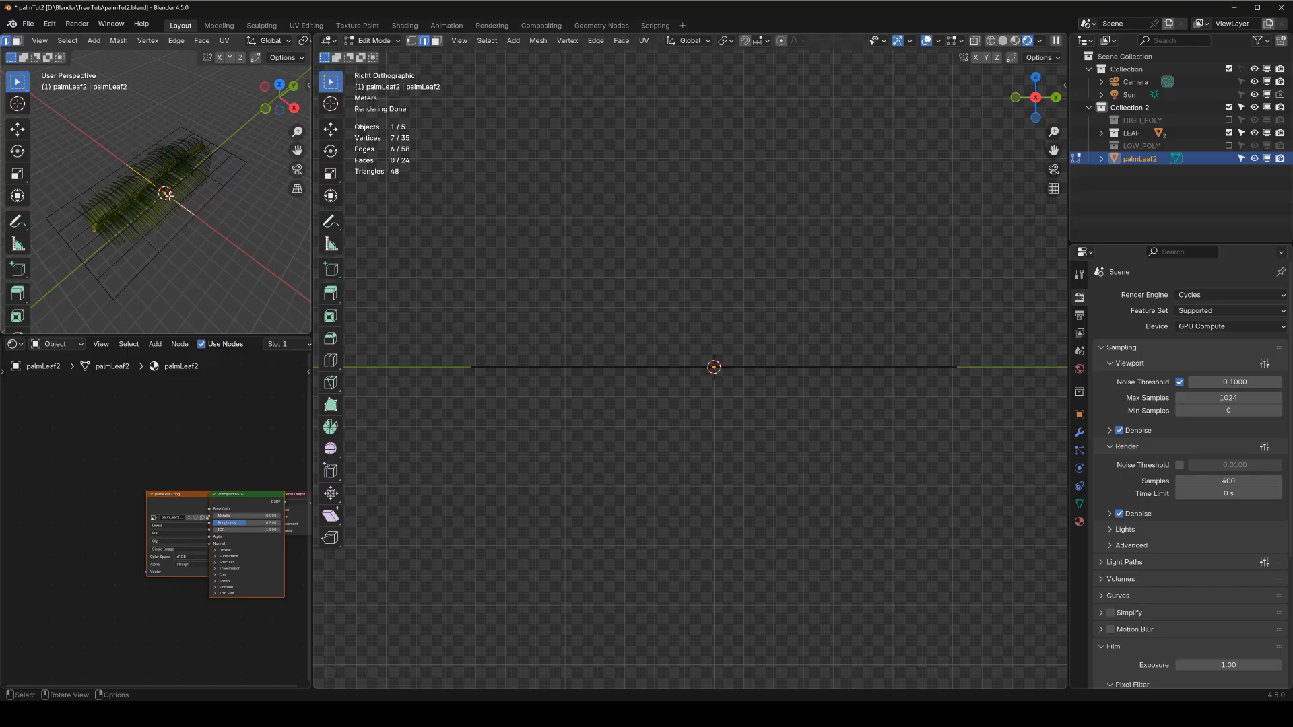
key("g")
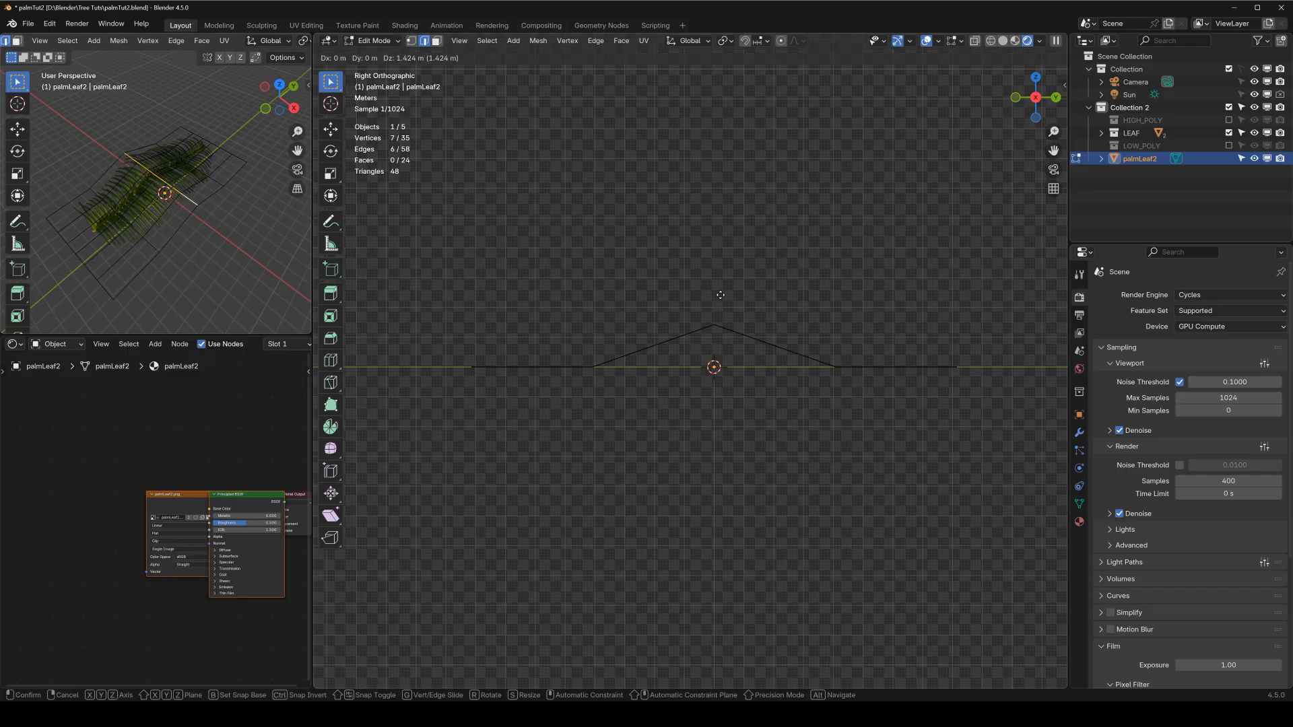
left_click(715, 259)
middle_click_drag(279, 214, 221, 190)
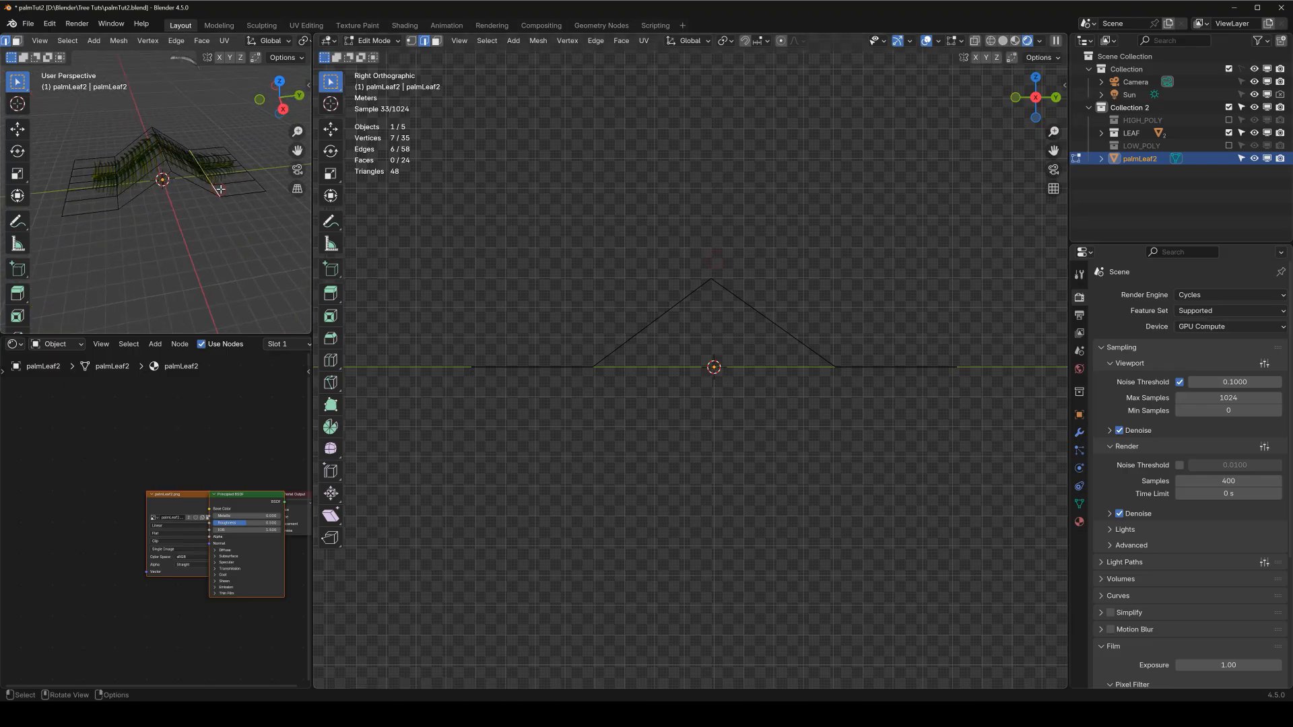
Raise the crosswise loop between the peak and the leaf tip about 2.1 m, and lower the tip edge about 4.7 m.
key("g")
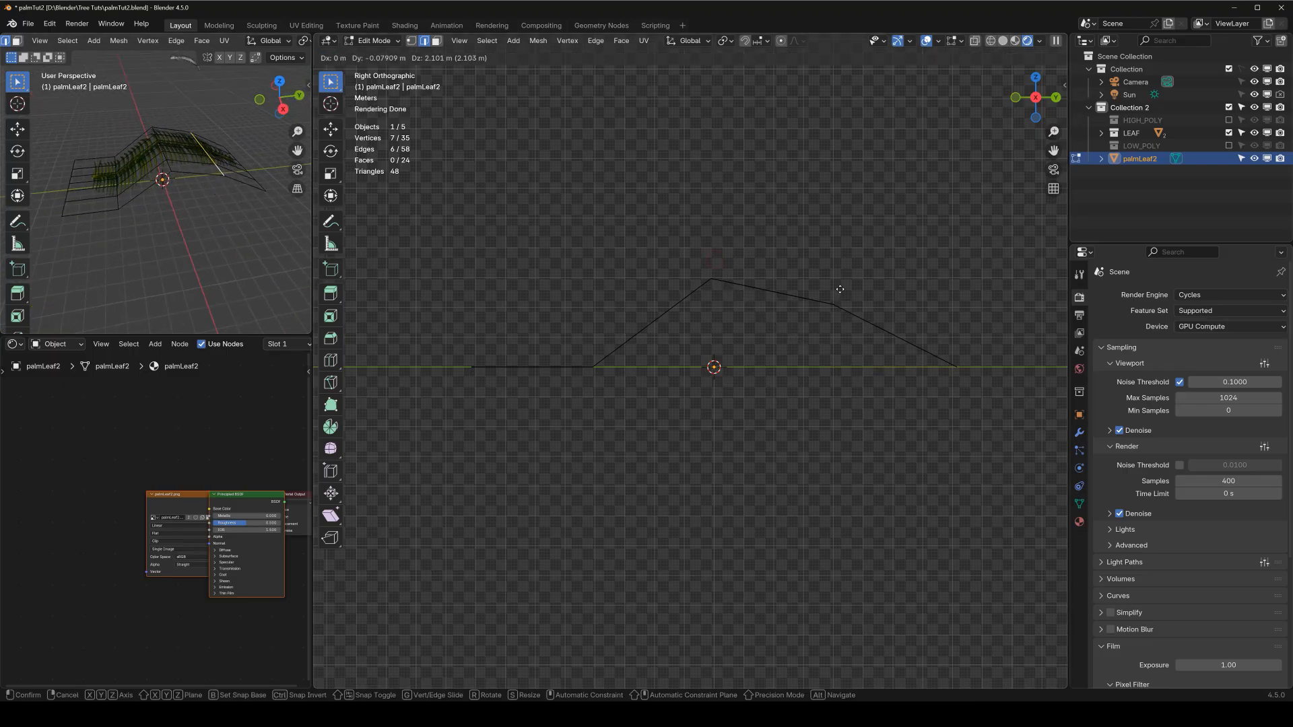
left_click(840, 288)
left_click(261, 181)
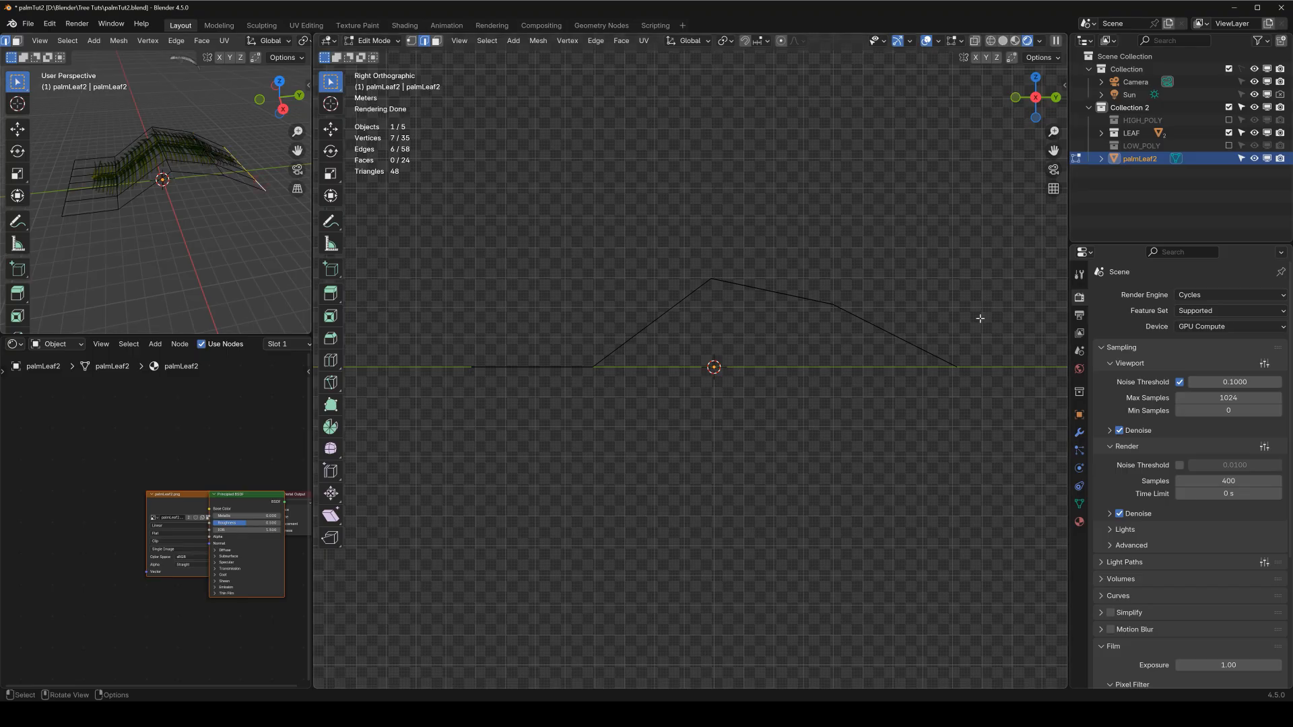
key("g")
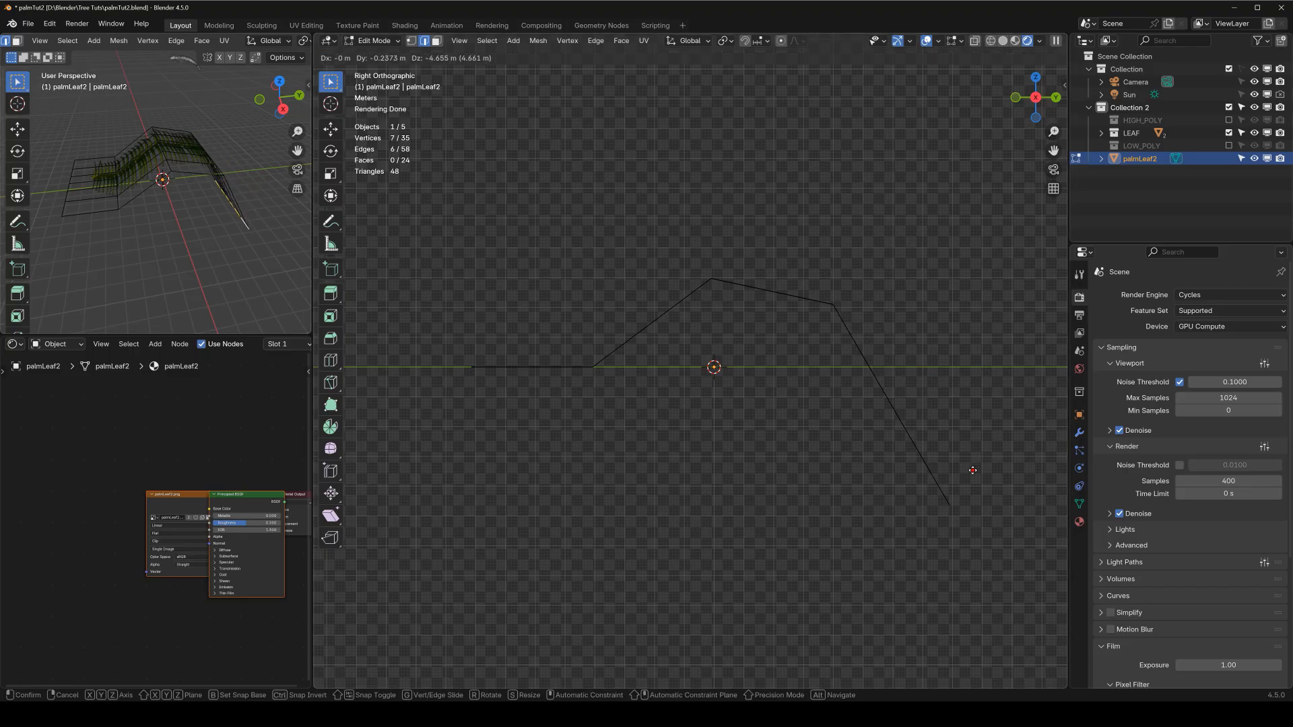
left_click(973, 470)
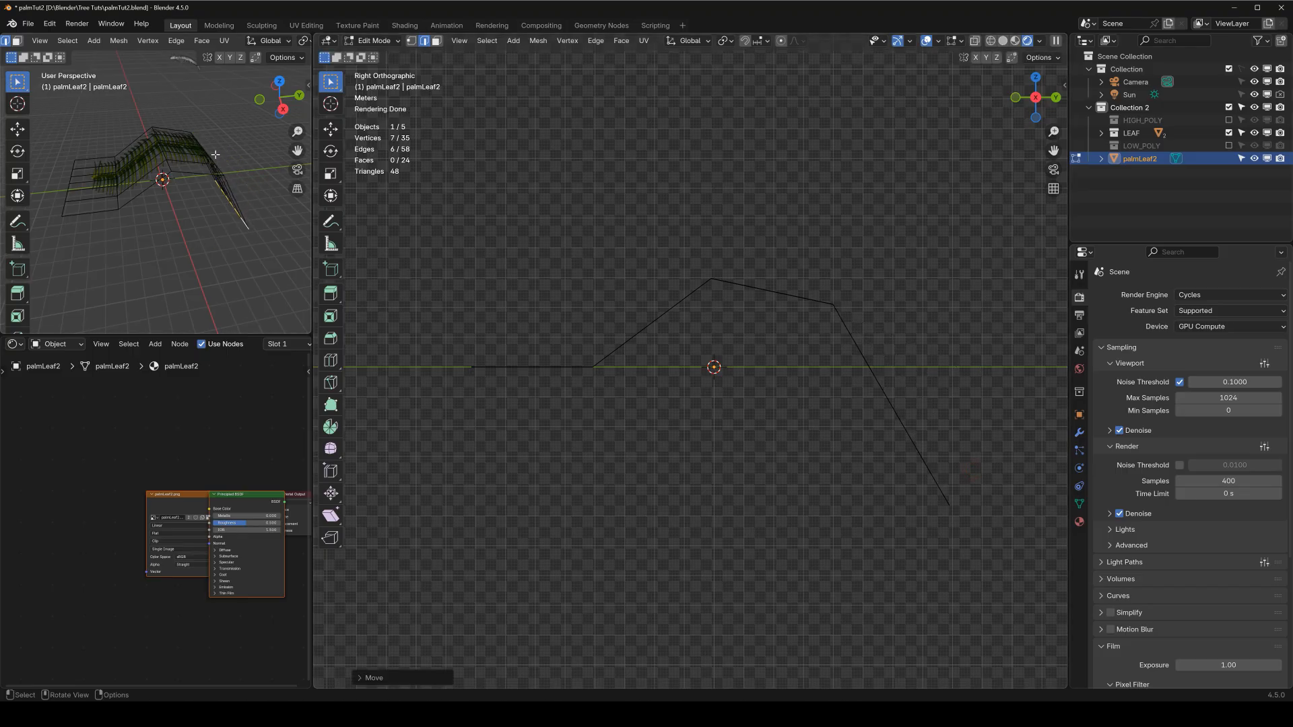
Select the crosswise loop nearest the leaf tip, lower it and adjust its position to form a downward curve toward the tip.
middle_click_drag(116, 165, 115, 167)
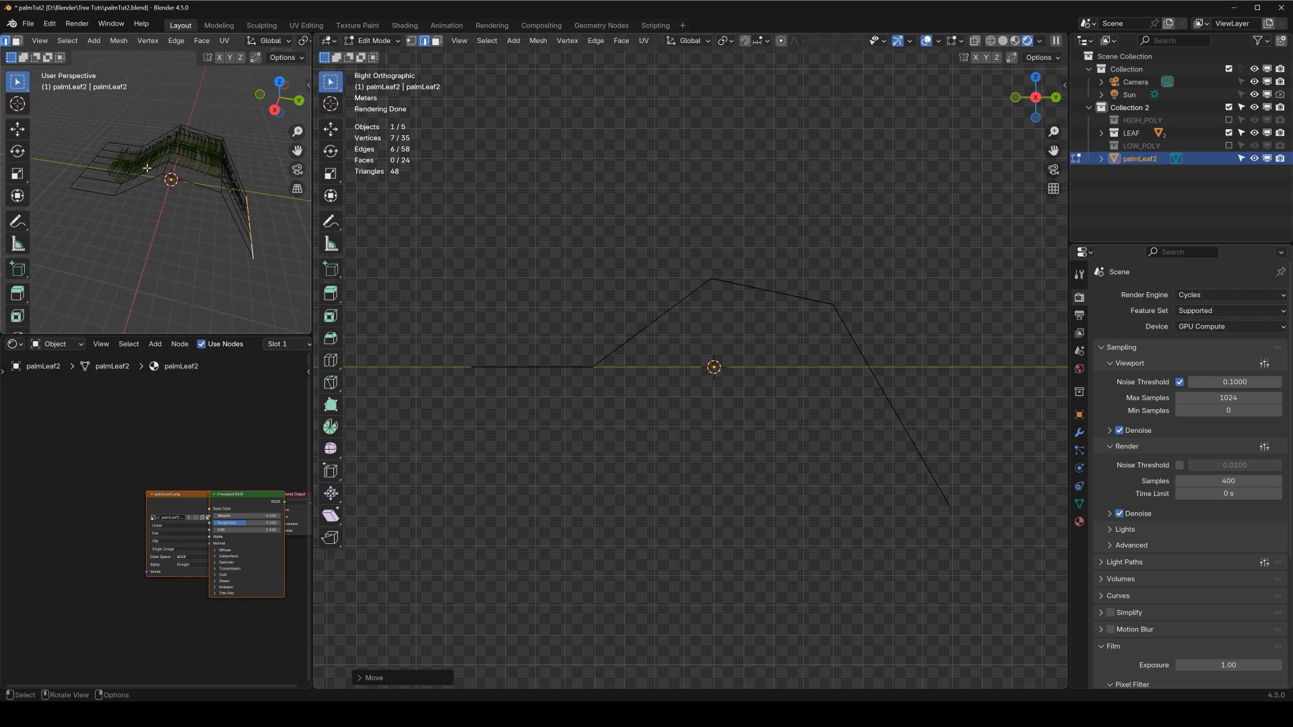
left_click(225, 183, "ctrl")
left_click(220, 185, "alt")
key("g")
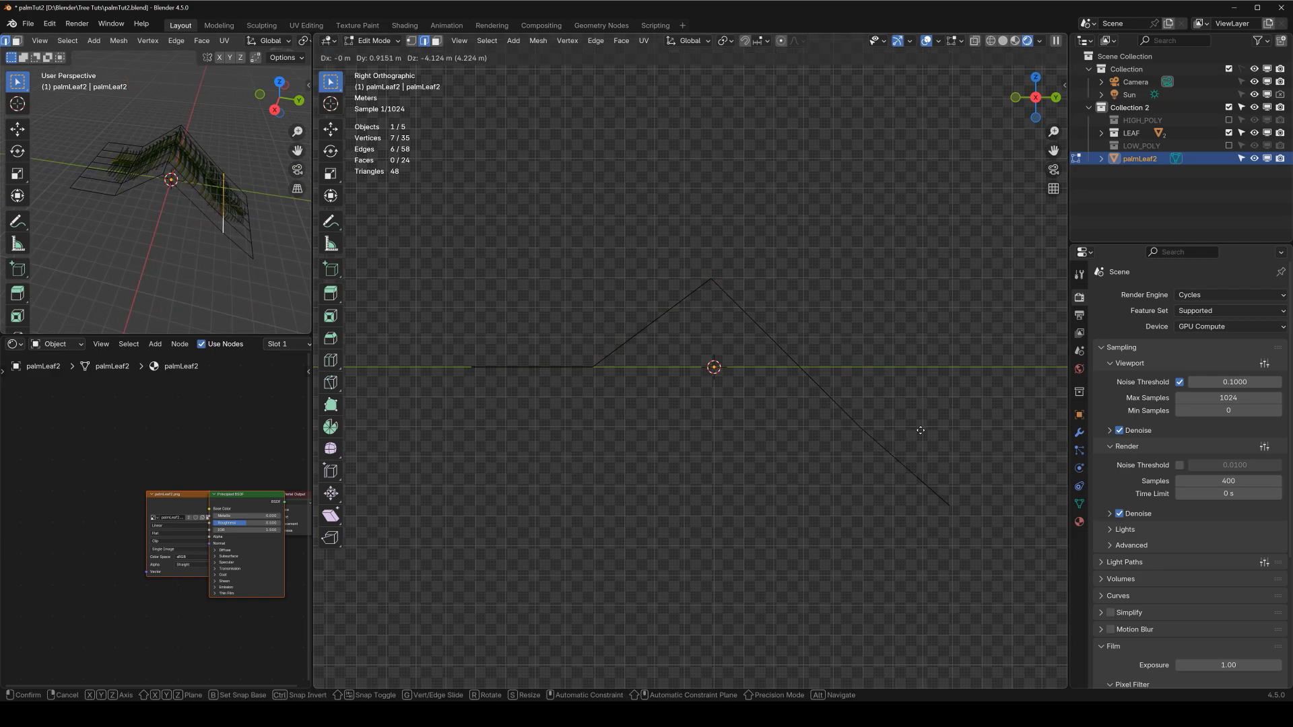
left_click(929, 419)
key("g")
left_click(837, 347)
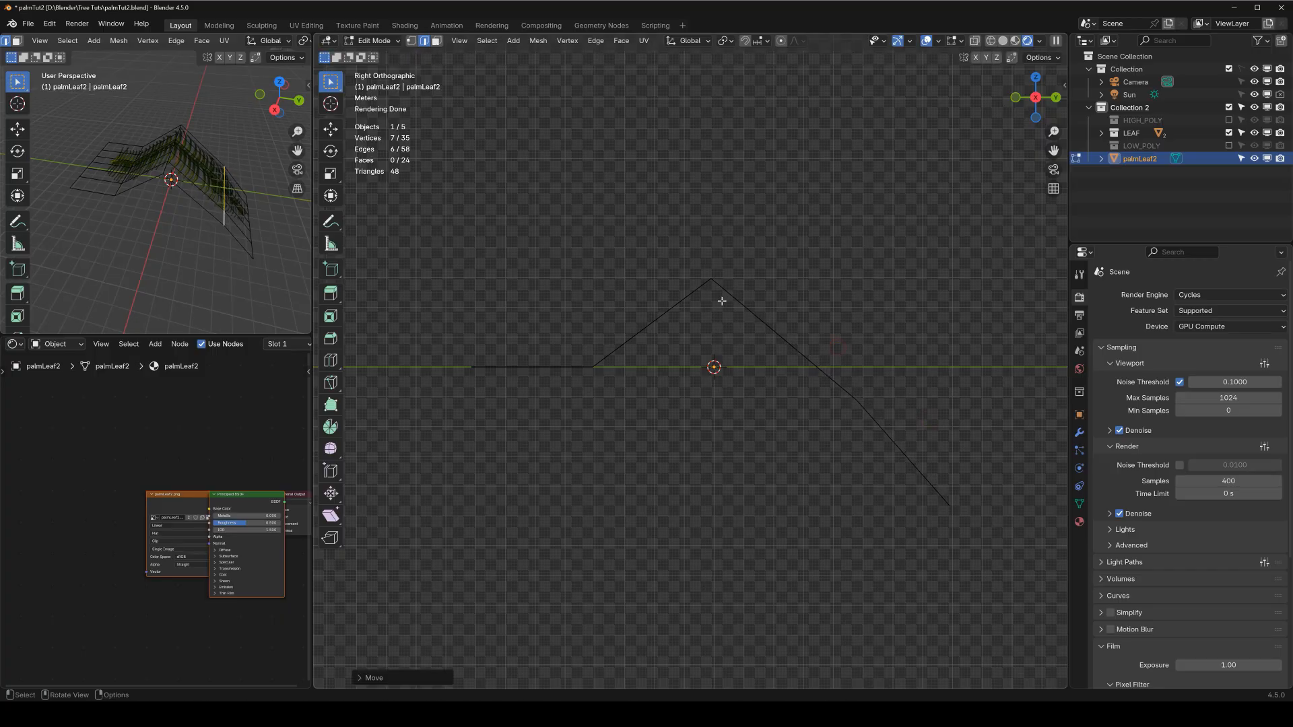
Lower the leaf's middle crosswise loop and shift it slightly toward the tip to flatten the peak.
left_click(169, 159, "alt")
key("g")
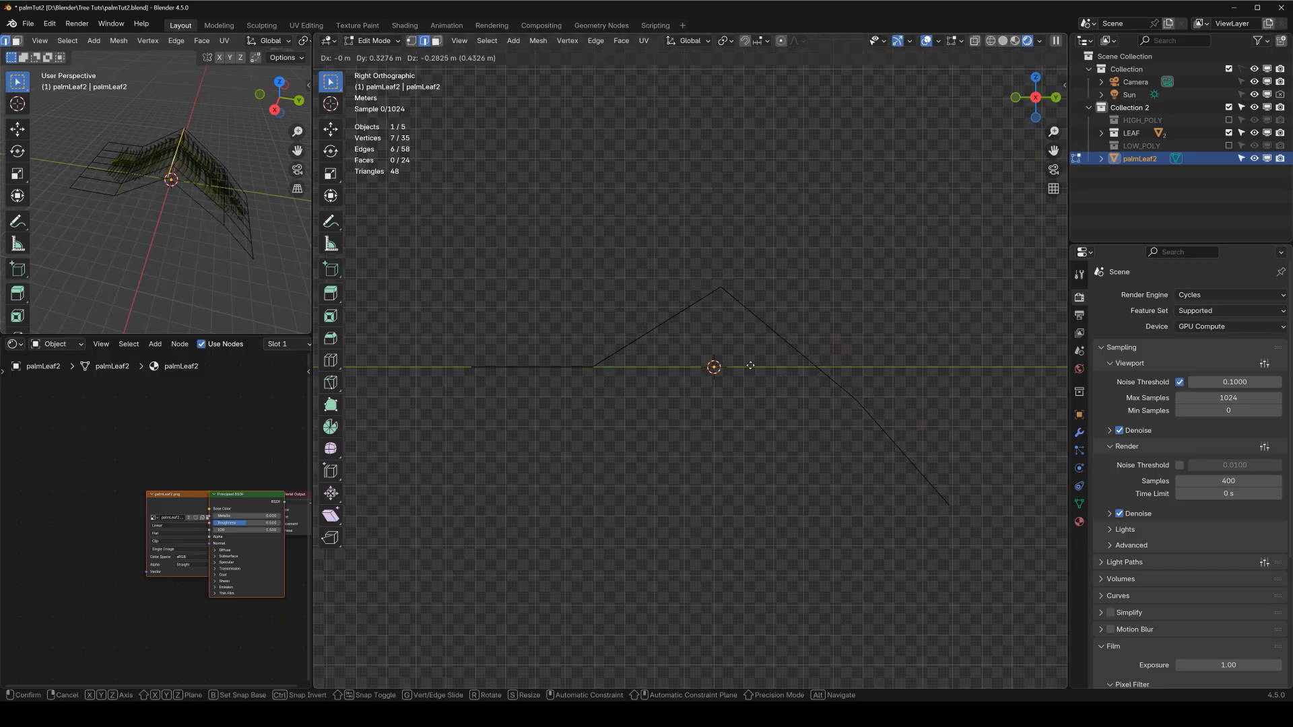
left_click(771, 402)
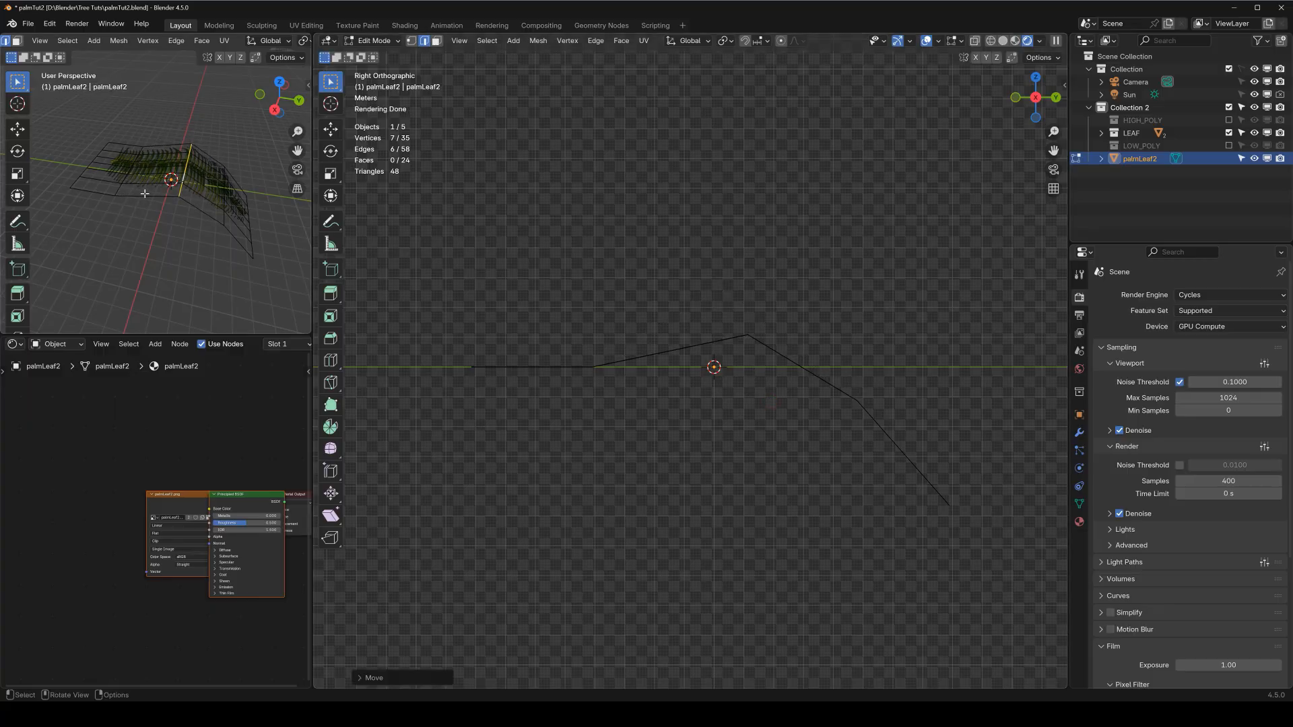
Raise the crosswise loop nearest the stem base level with the middle loop, and lower the base edge about 0.7 m.
left_click(119, 189, "alt")
key("g")
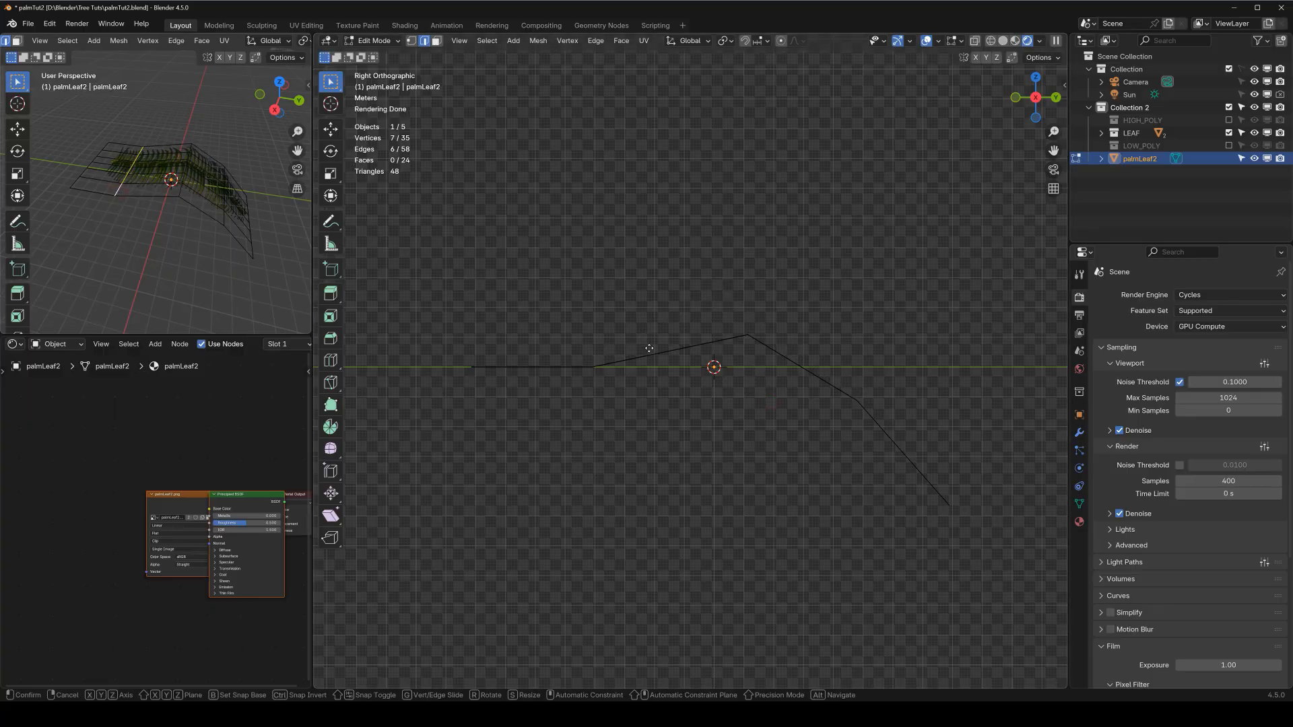
left_click(638, 321)
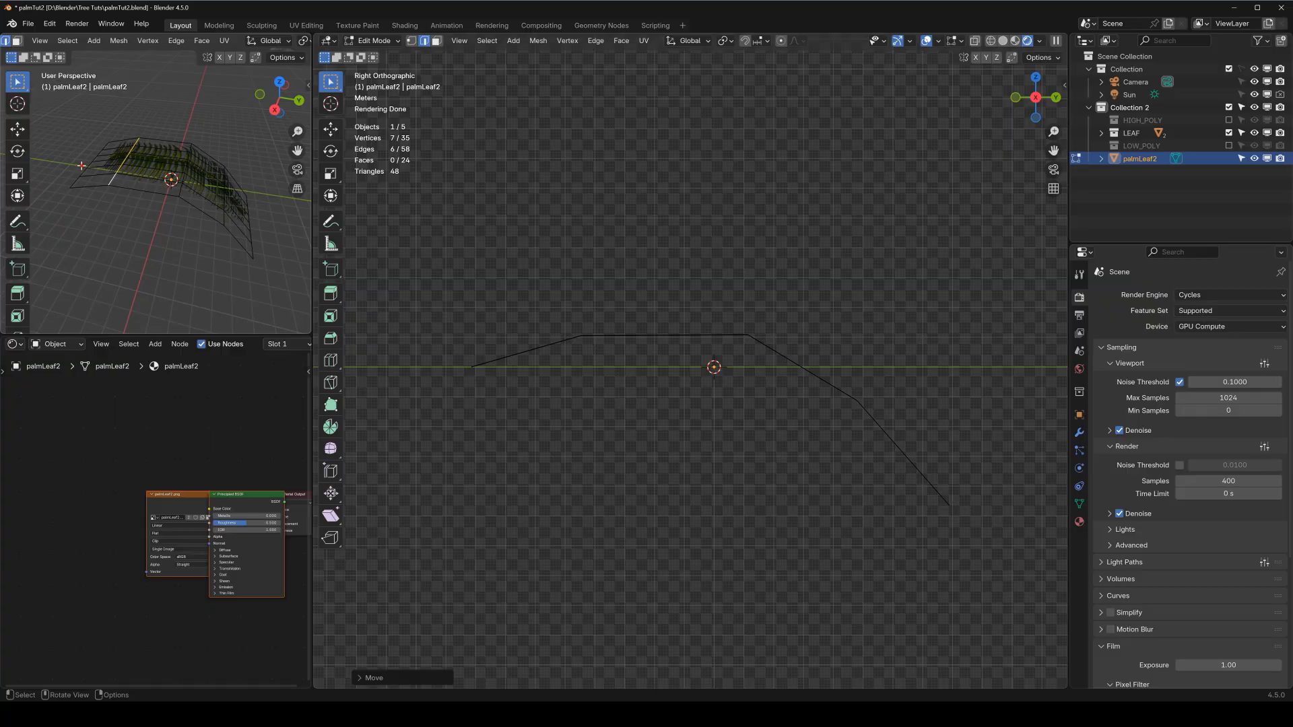
left_click(81, 165, "alt")
key("g")
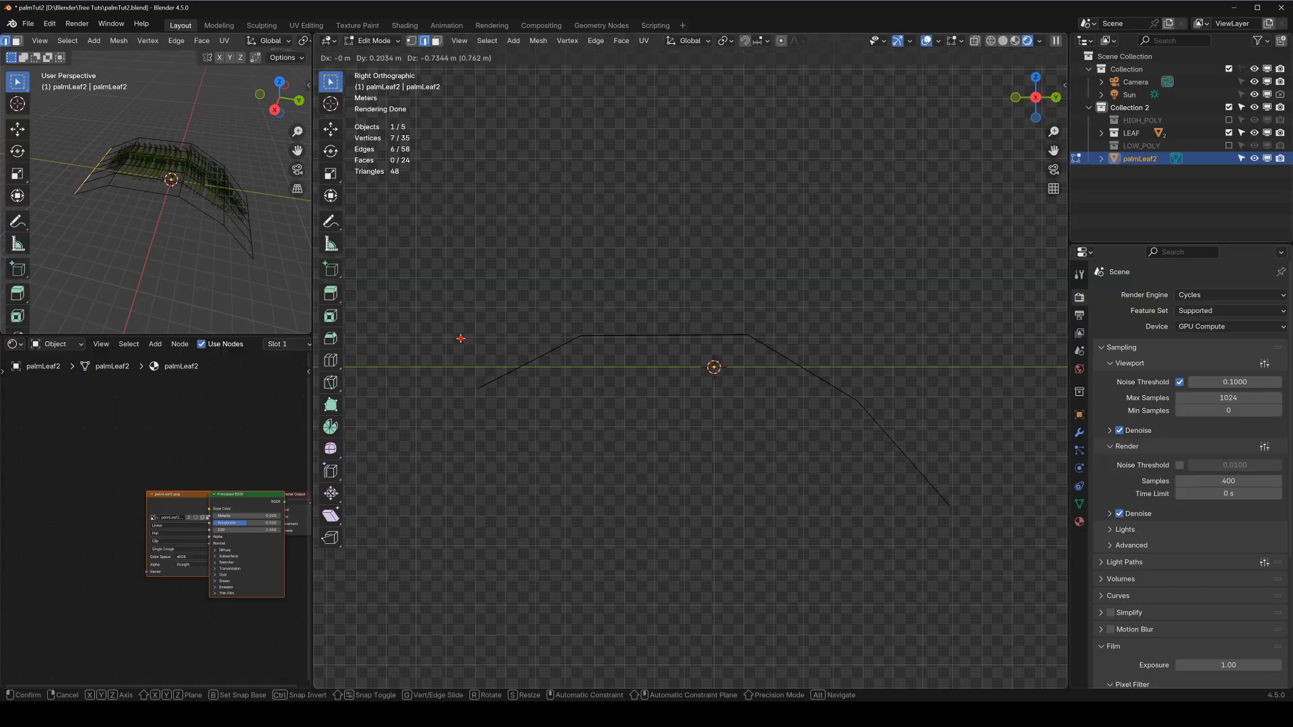
left_click(460, 338)
Select the two lengthwise loops beside the leaf's centre line and raise them about 0.6 m along Z.
middle_click_drag(936, 437, 667, 381)
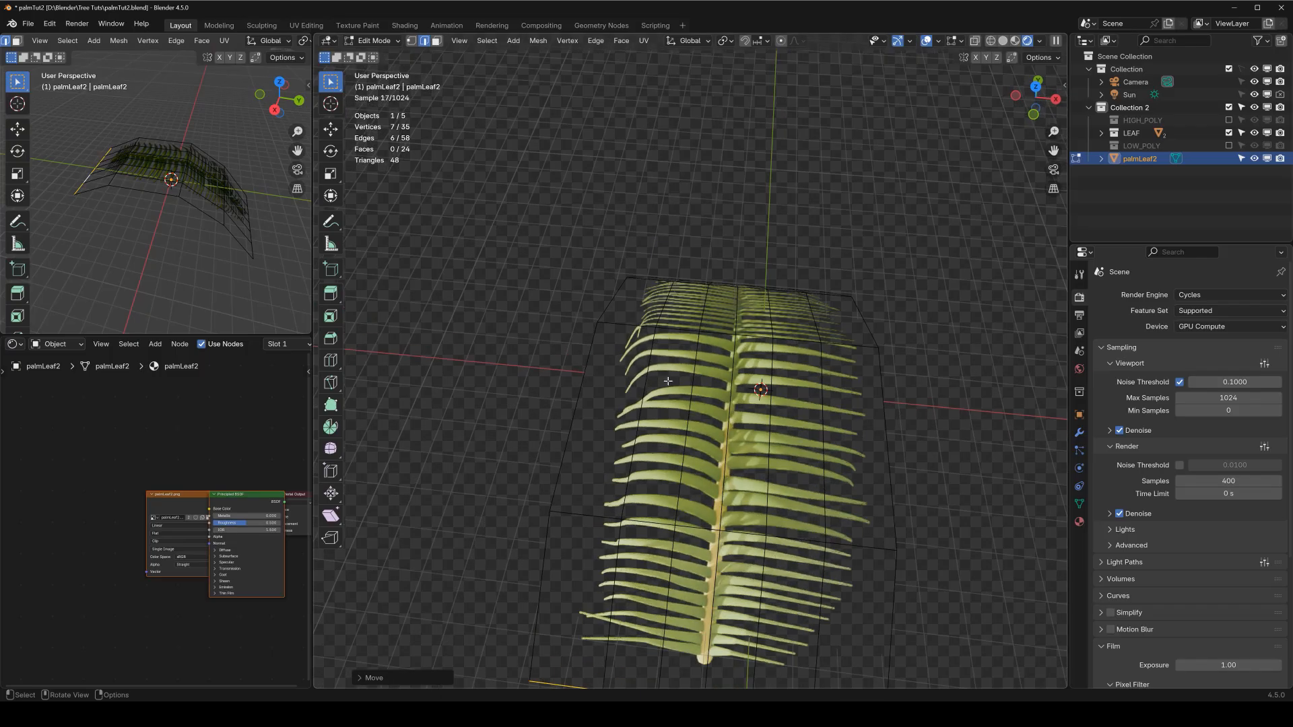
left_click(693, 387, "alt")
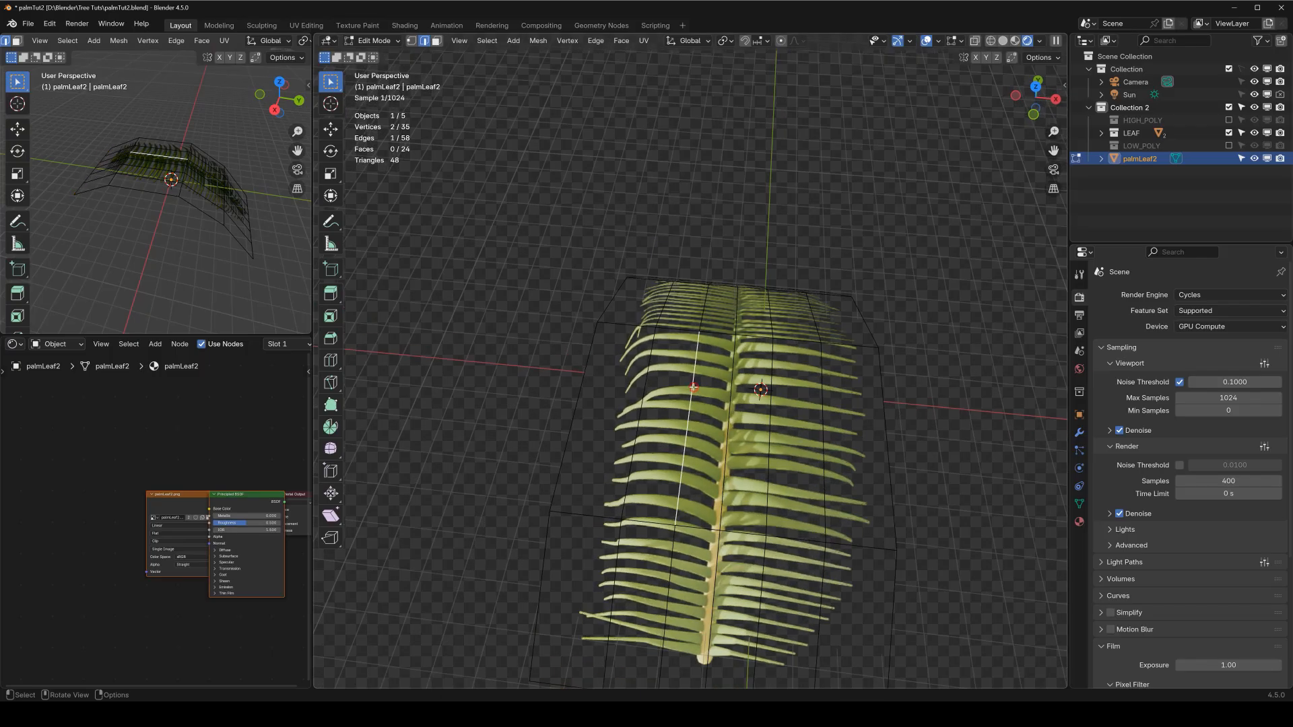
left_click(772, 395, "alt+shift")
middle_click_drag(773, 396, 784, 355)
key("z")
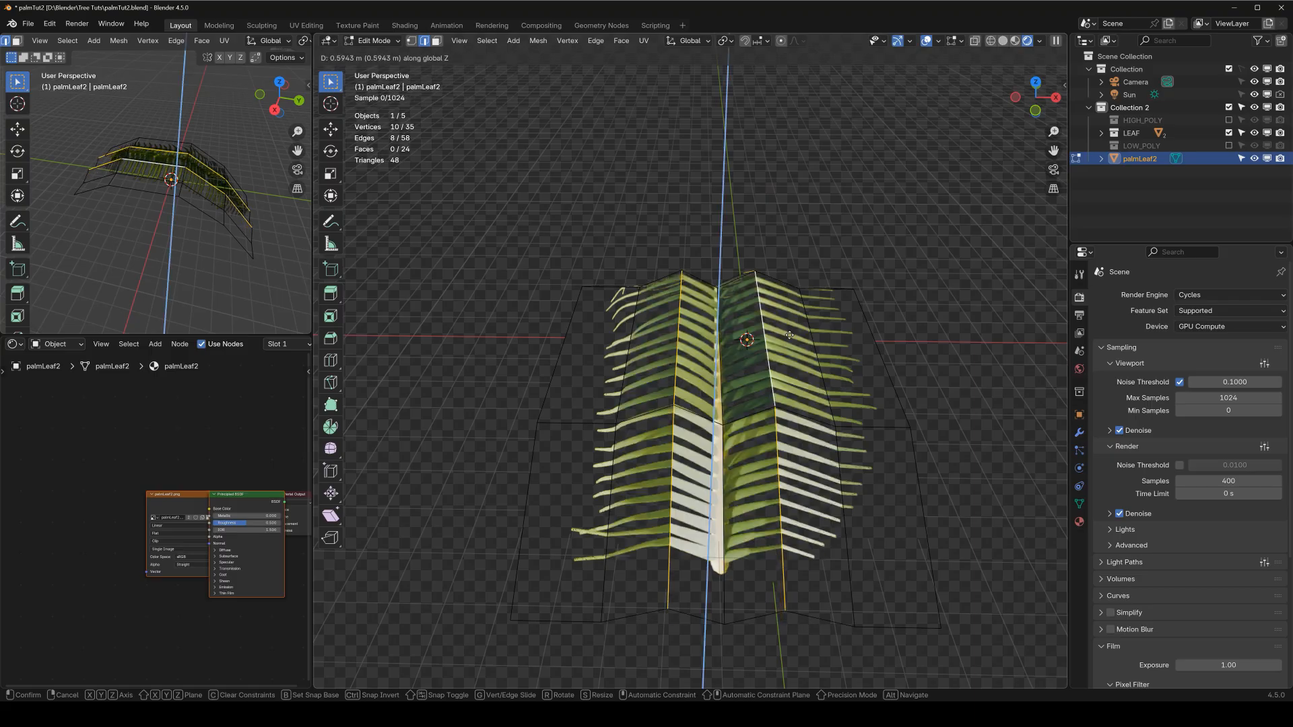
left_click(789, 336)
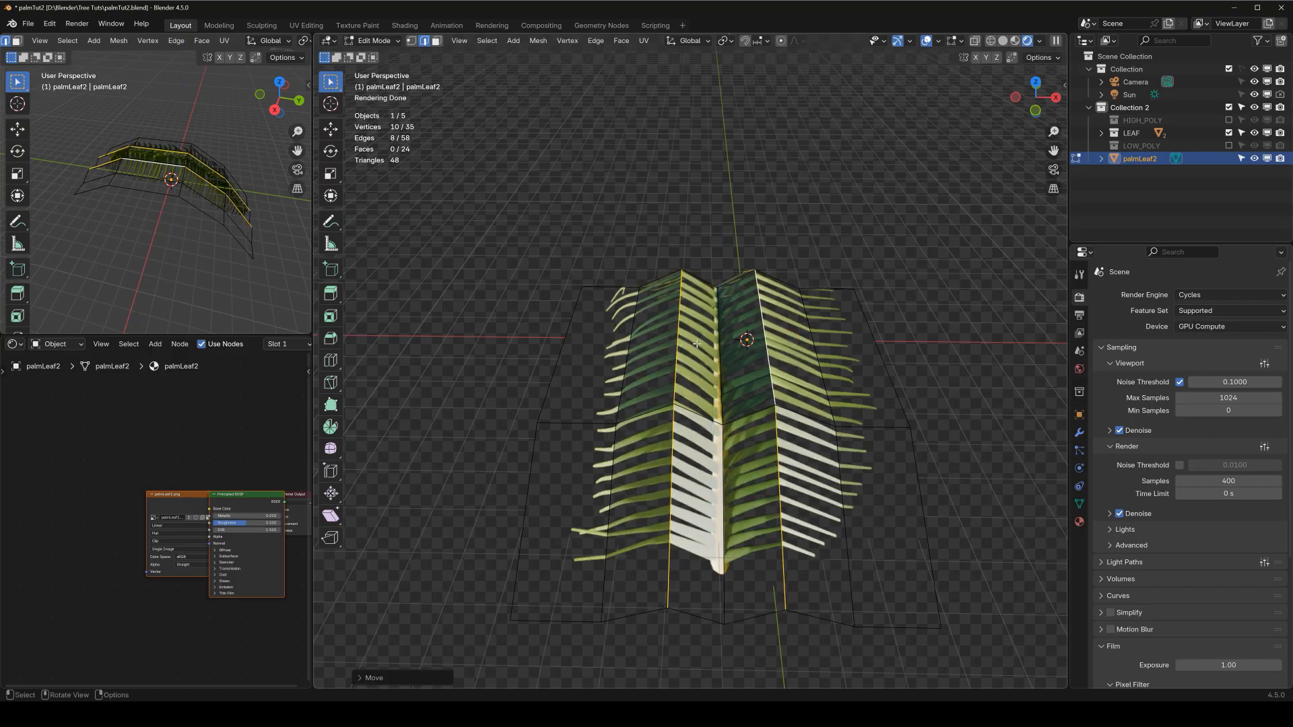
Select the two outer lengthwise loops of the leaf and raise them along Z.
left_click(623, 349, "alt")
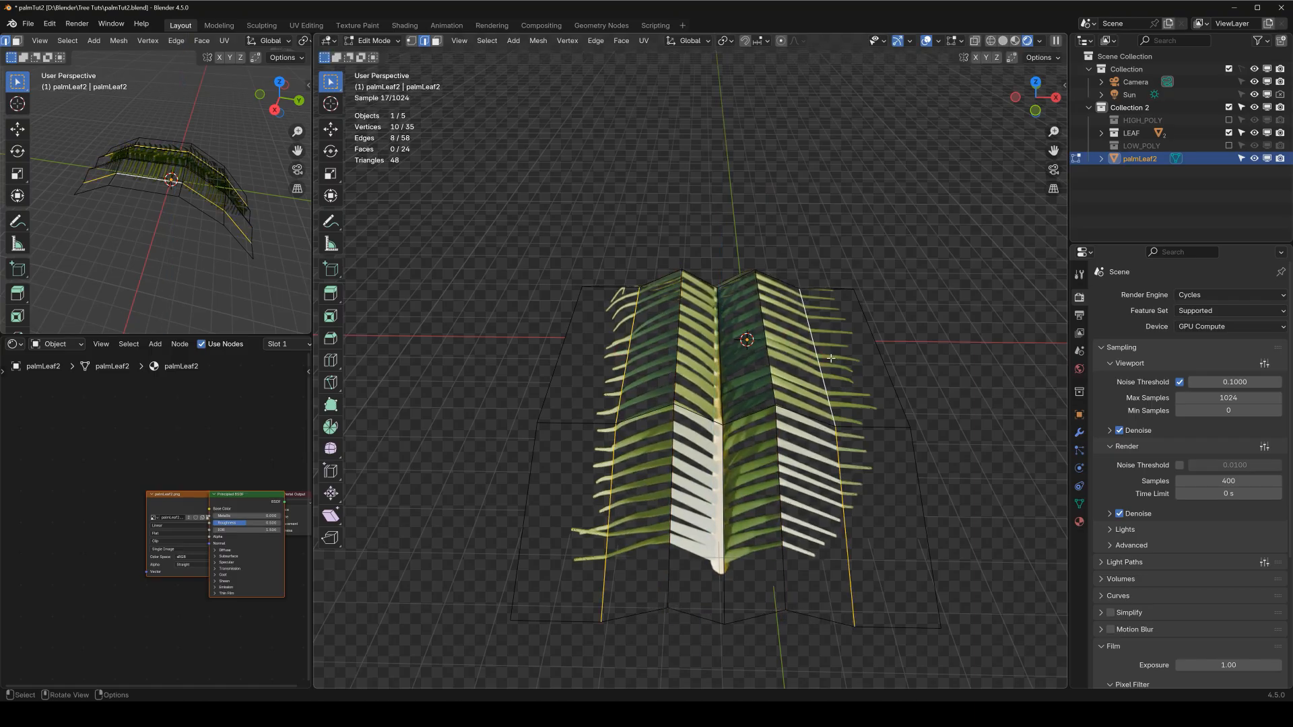
key("g")
key("z")
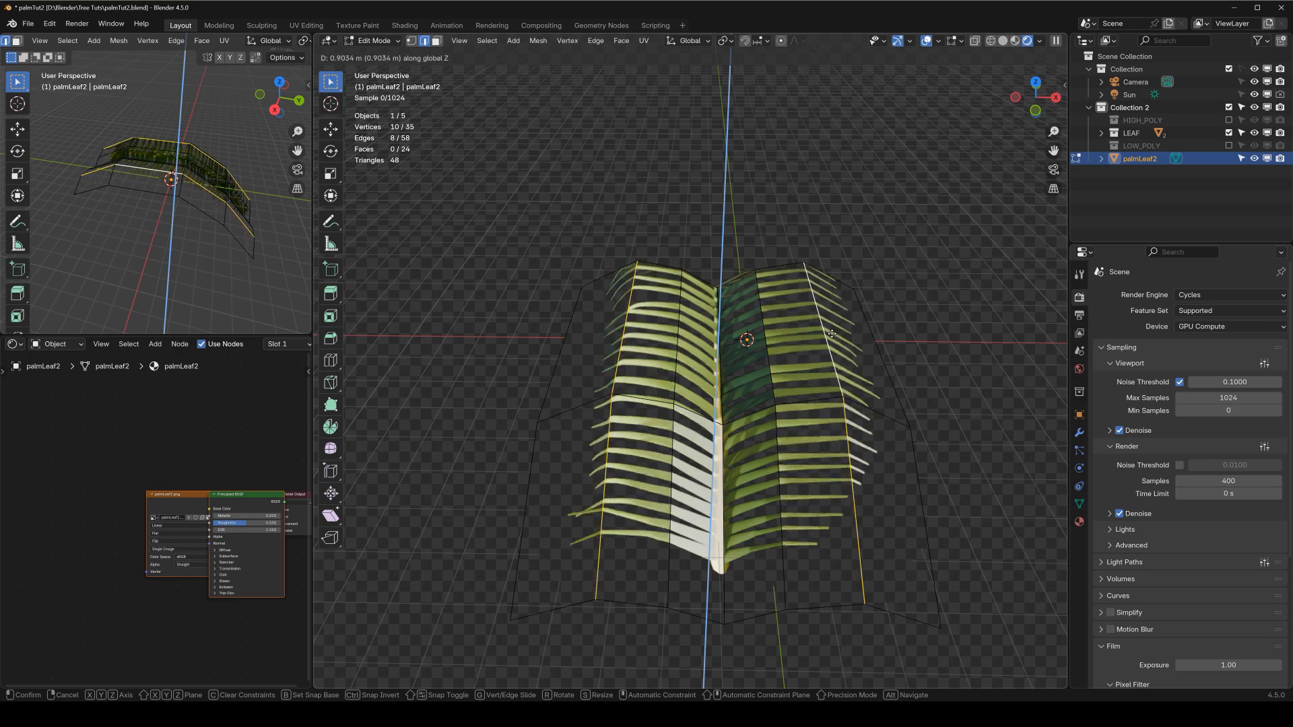
left_click(827, 343)
Slide the lengthwise border edge on the leaf's positive X side inward and lower it slightly.
middle_click_drag(827, 343, 801, 308)
double_click(897, 361)
middle_click_drag(897, 361, 913, 369)
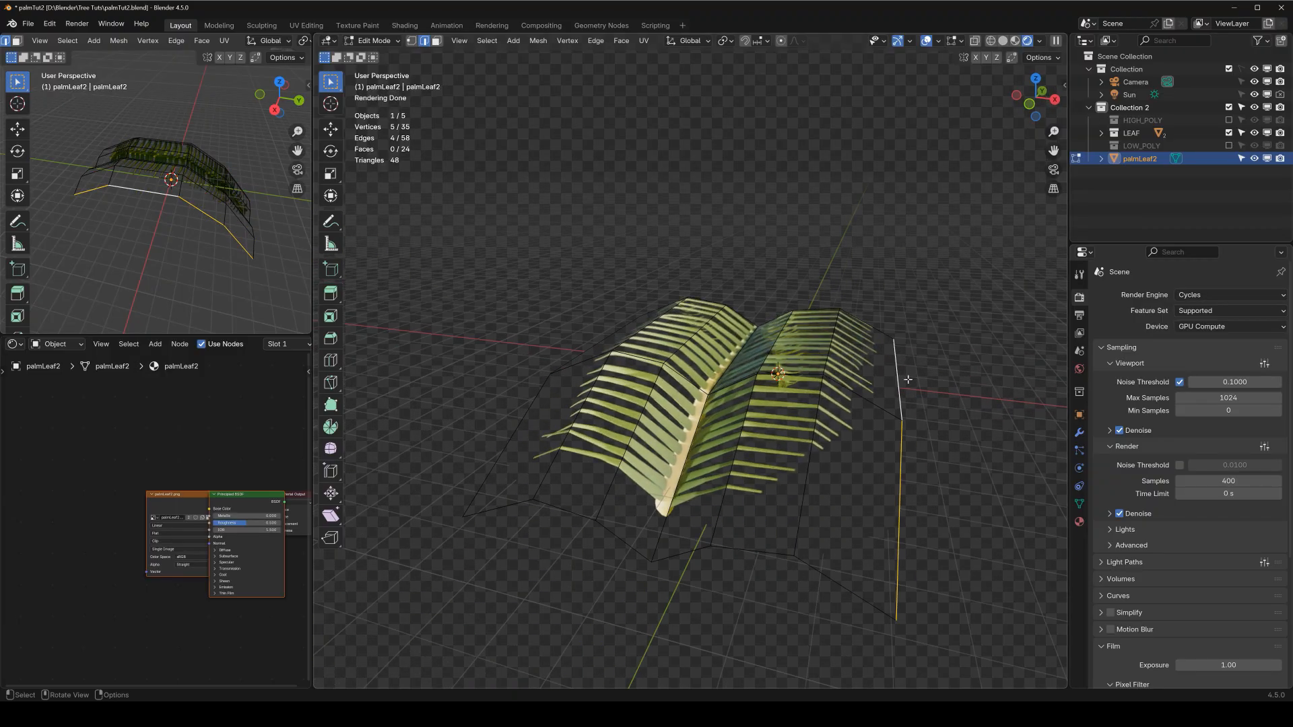
key("g")
key("g")
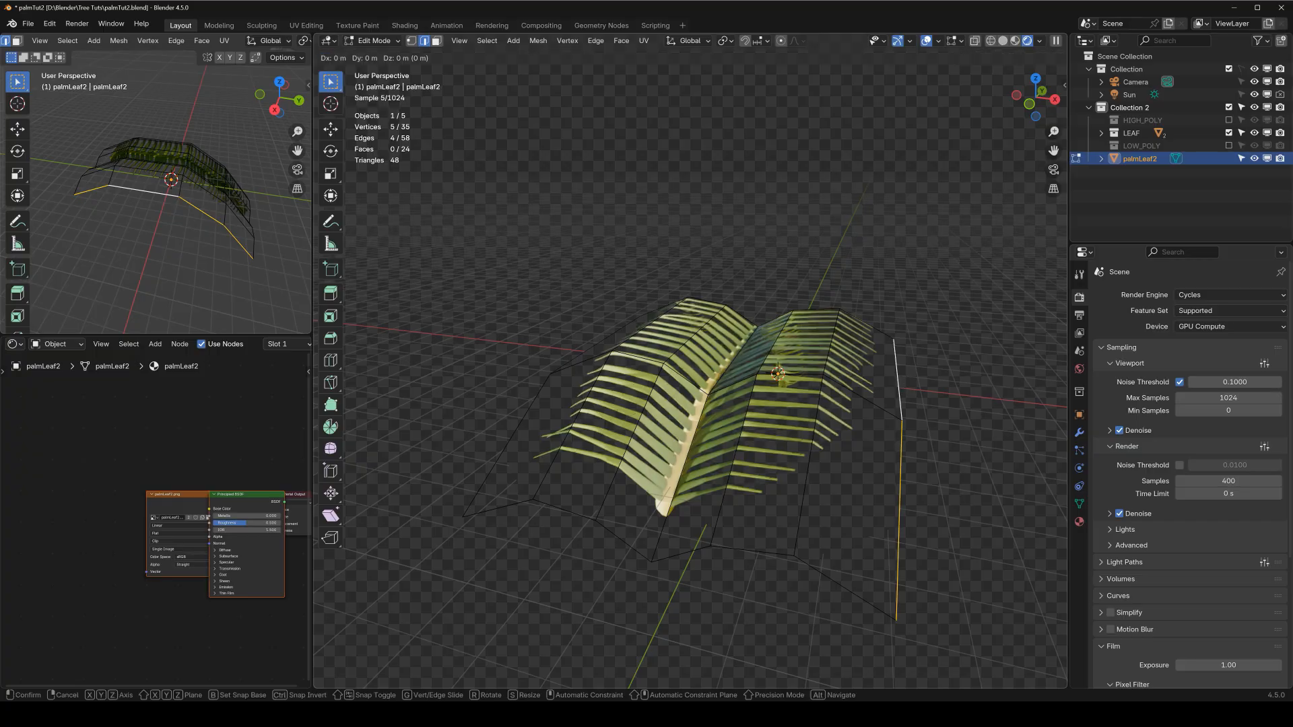
left_click(892, 384)
key("alt+a")
middle_click_drag(860, 367, 870, 350)
key("g")
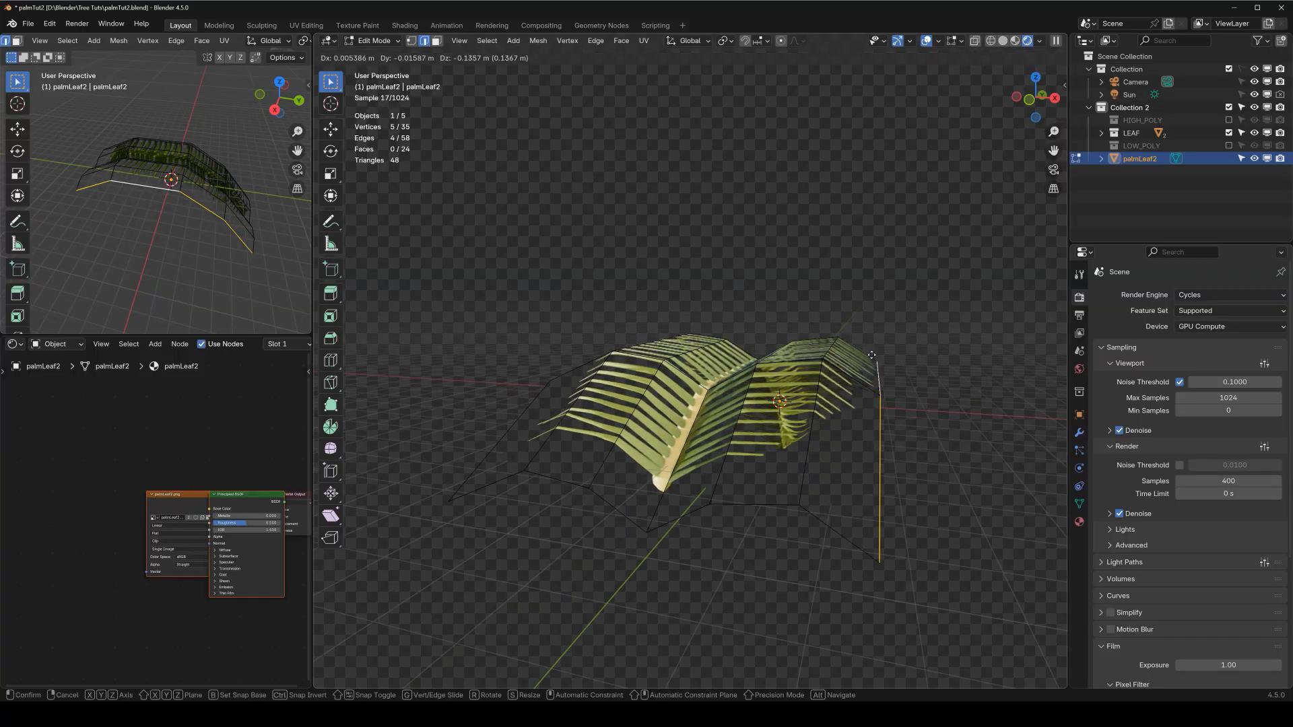
left_click(870, 364)
Slide the opposite lengthwise border edge of the leaf inward and lower it along Z.
middle_click_drag(871, 364, 538, 396)
left_click(538, 395)
key("g")
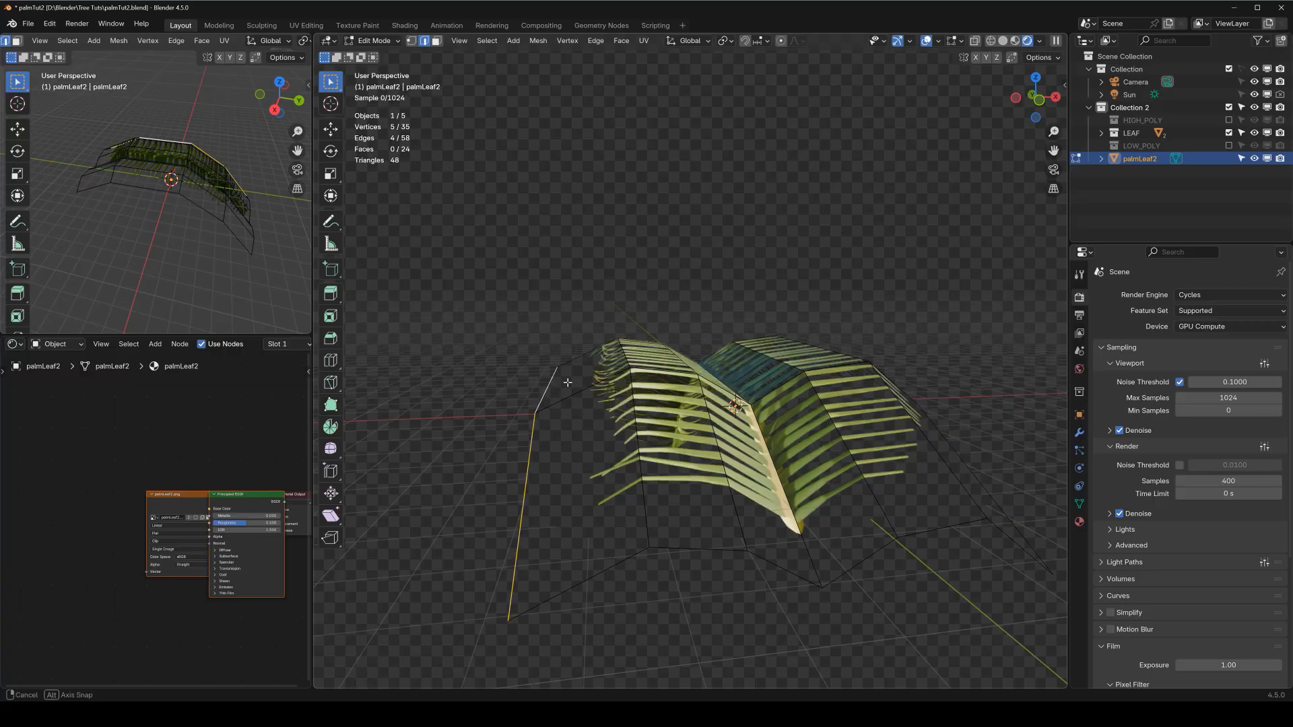
key("g")
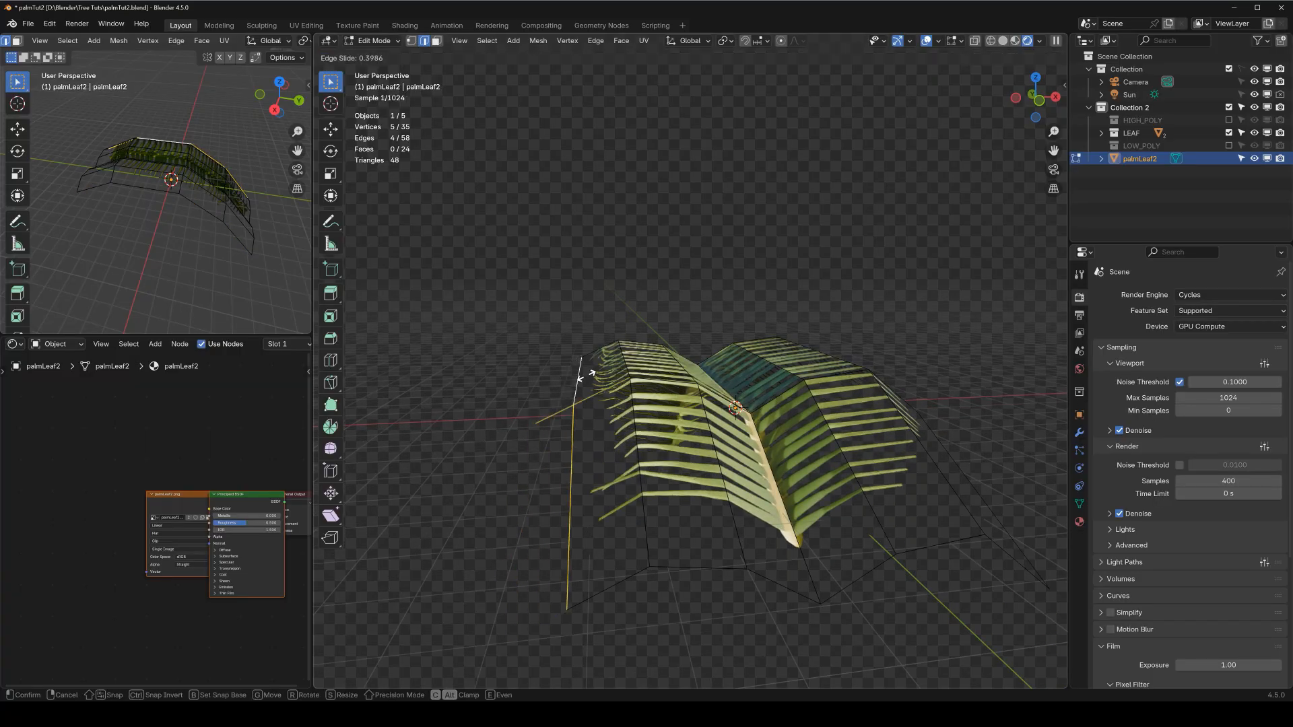
left_click(585, 365)
middle_click_drag(585, 365, 588, 359)
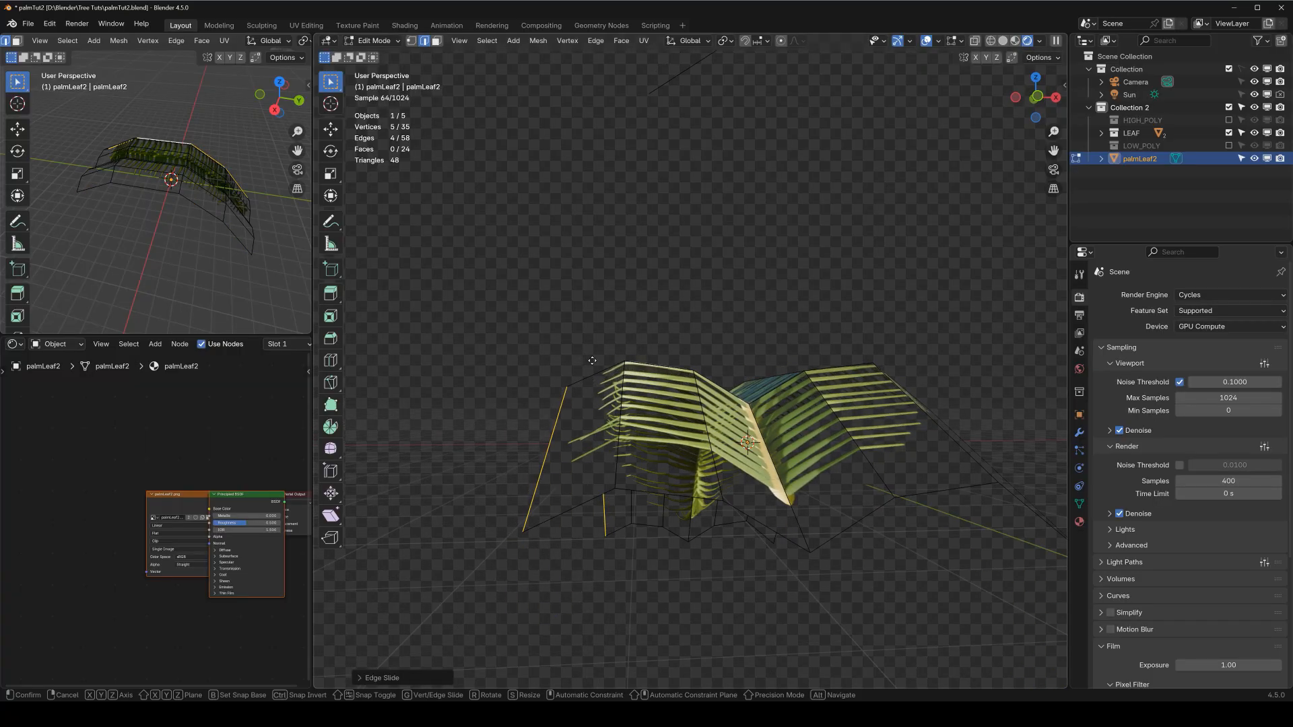
key("g")
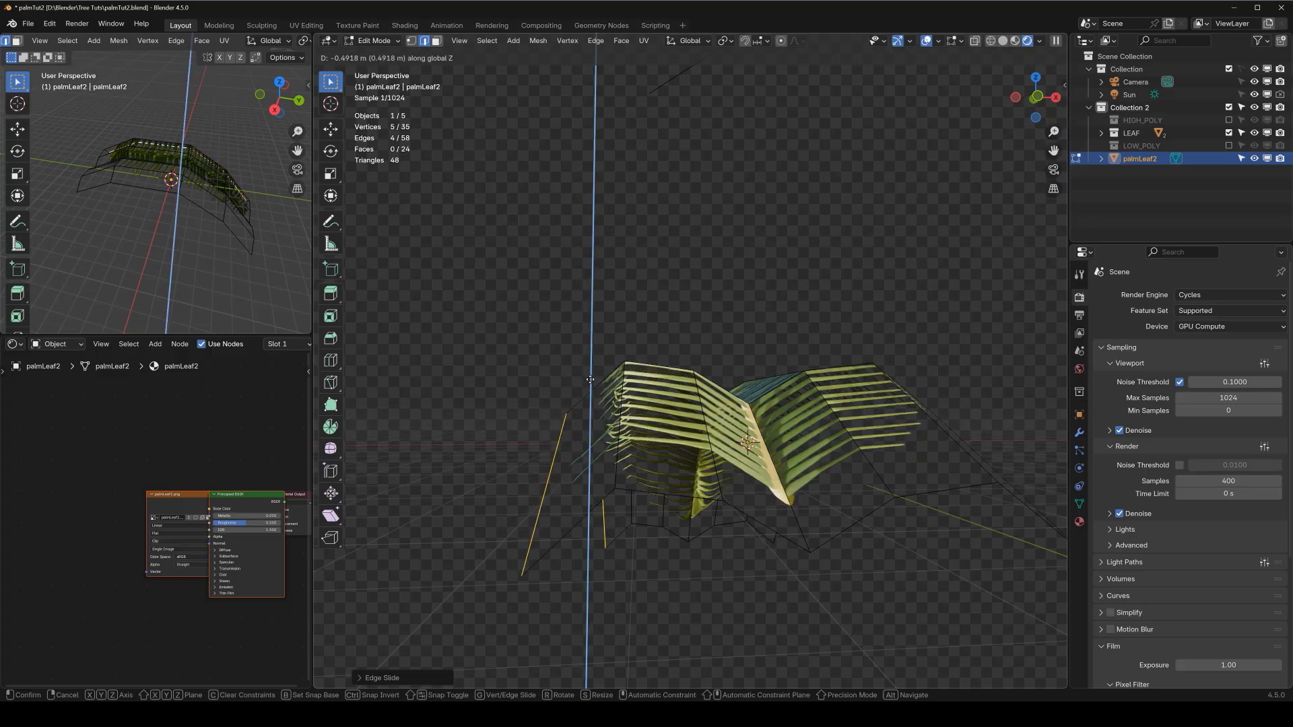
left_click(625, 404)
Return the leaf to Object Mode and apply Shade Smooth.
middle_click_drag(624, 404, 696, 346)
key("Tab")
right_click(665, 315)
left_click(641, 316)
In the front view, rotate the leaf 90° about the global X axis so it stands upright.
scroll(697, 346, "down", 1)
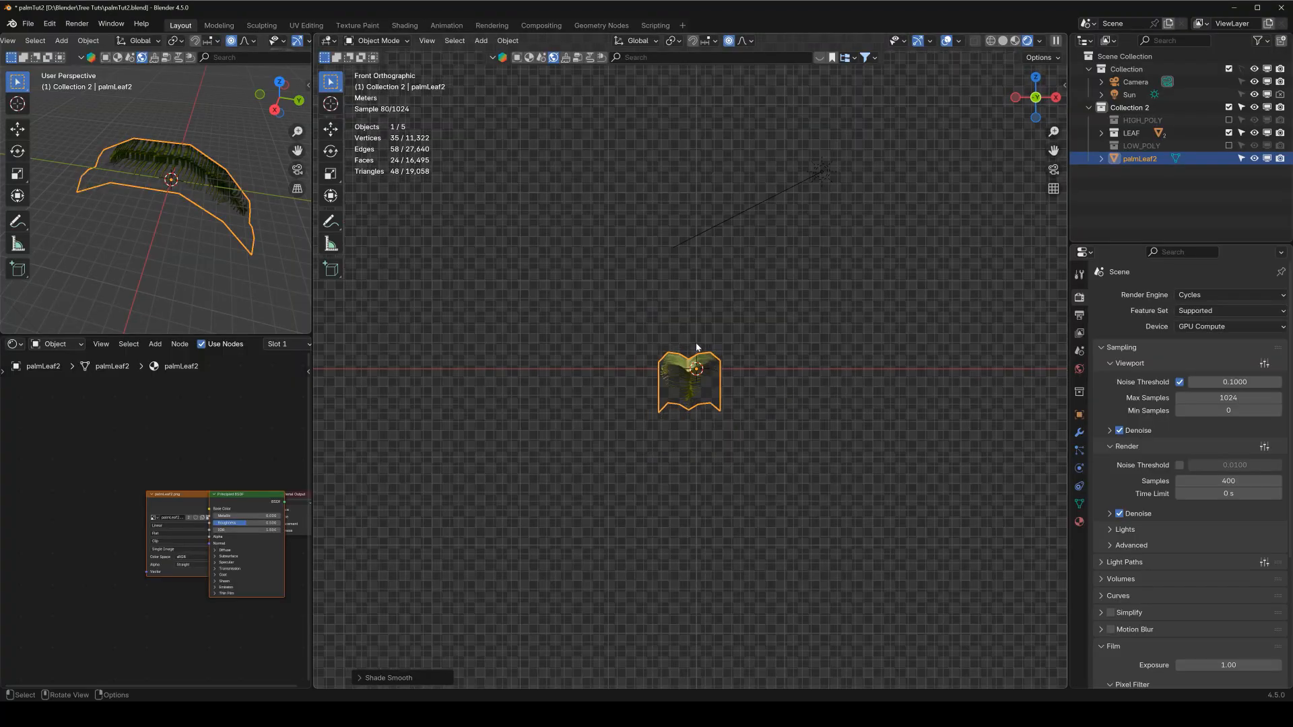
key("r")
type("x")
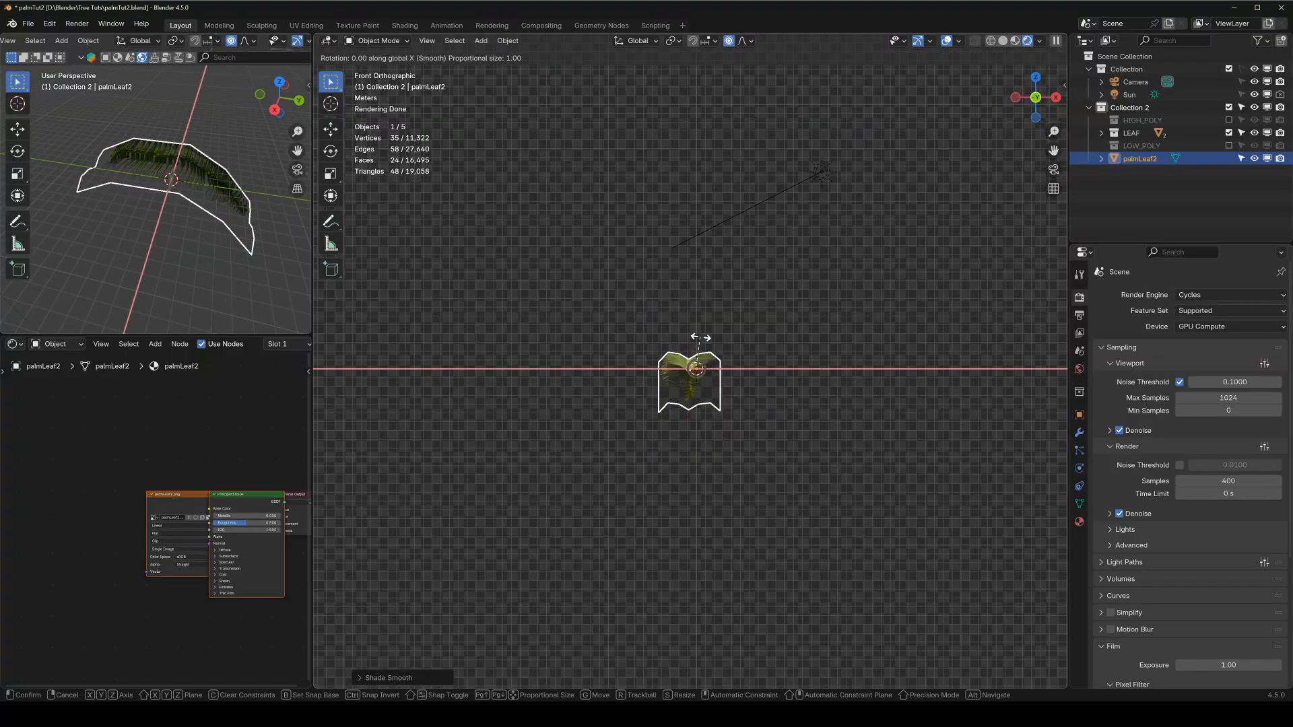
type("-90")
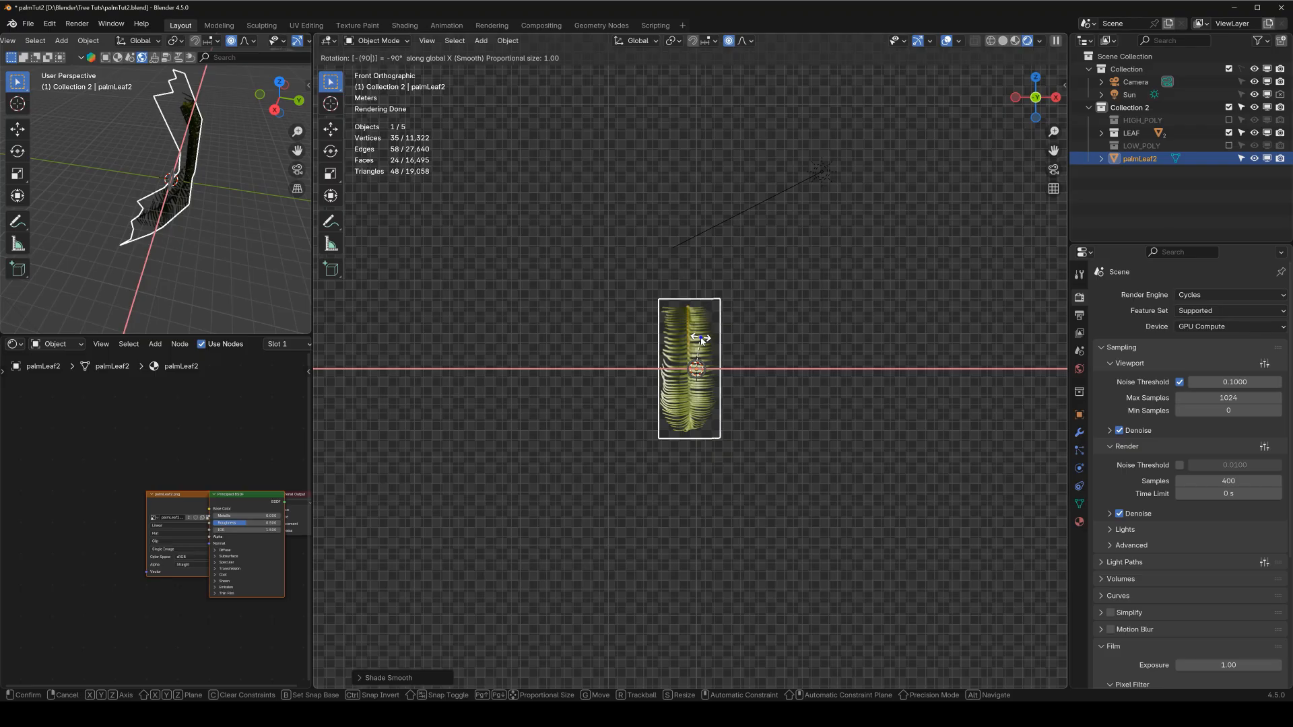
key("BackSpace")
key("BackSpace")
key("BackSpace")
type("90")
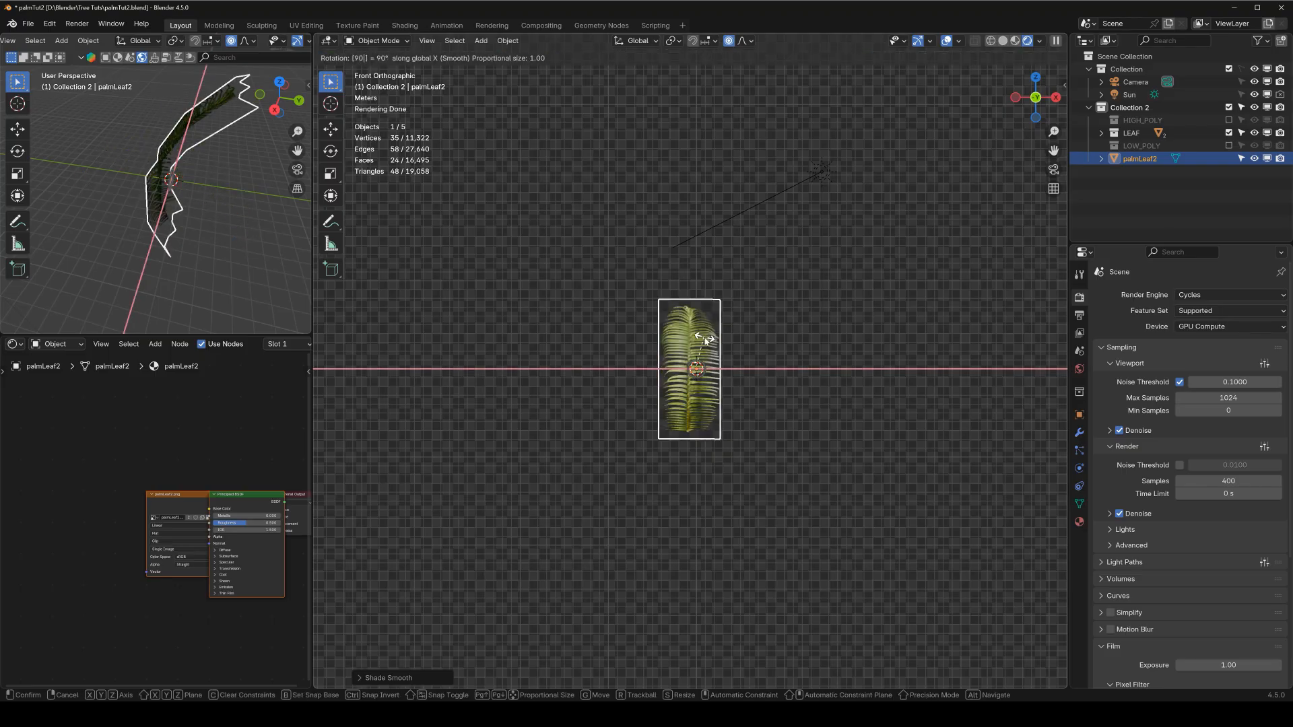
key("Return")
Move the upright leaf upward and toward negative X, well clear of the world origin.
key("g")
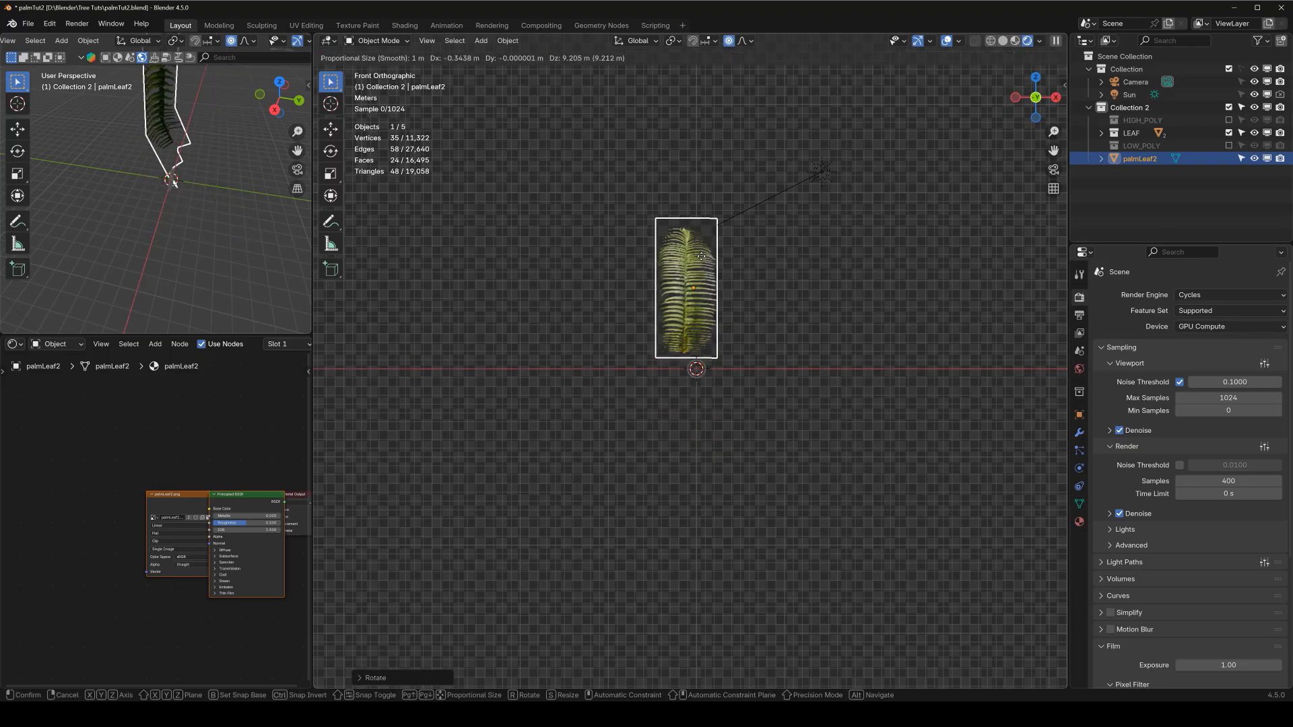
left_click(638, 256)
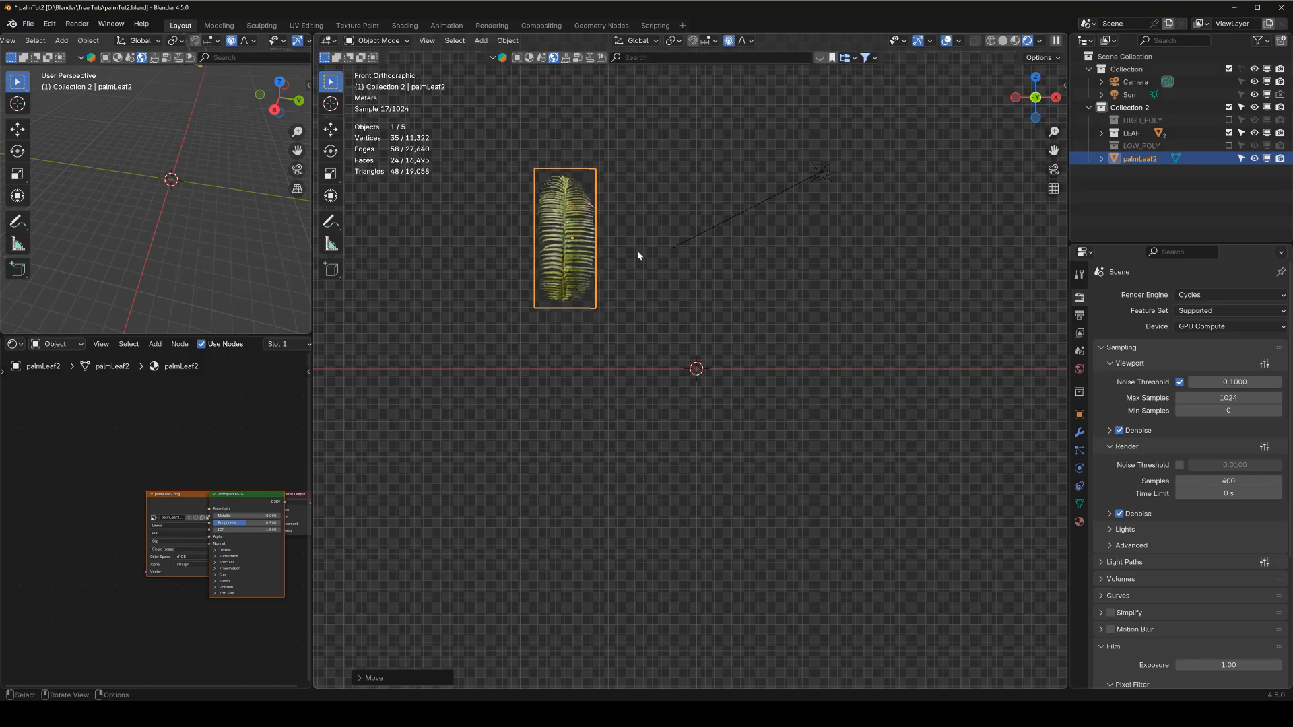
scroll(583, 233, "up", 2)
middle_click_drag(553, 224, 582, 313, "shift")
key("g")
left_click(568, 314)
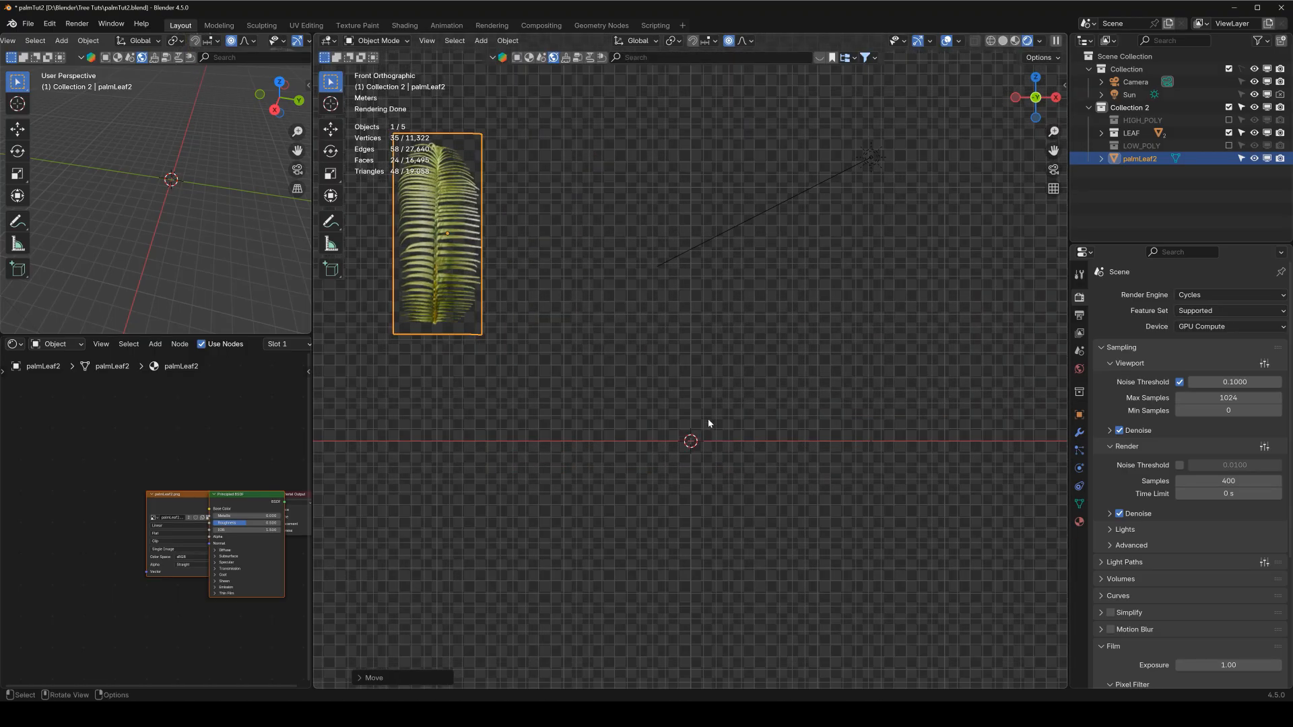
Add a mesh plane at the world origin and switch it to Edit Mode.
middle_click_drag(700, 441, 666, 406, "shift")
scroll(681, 377, "up", 2)
key("shift+a")
mouse_move(682, 357)
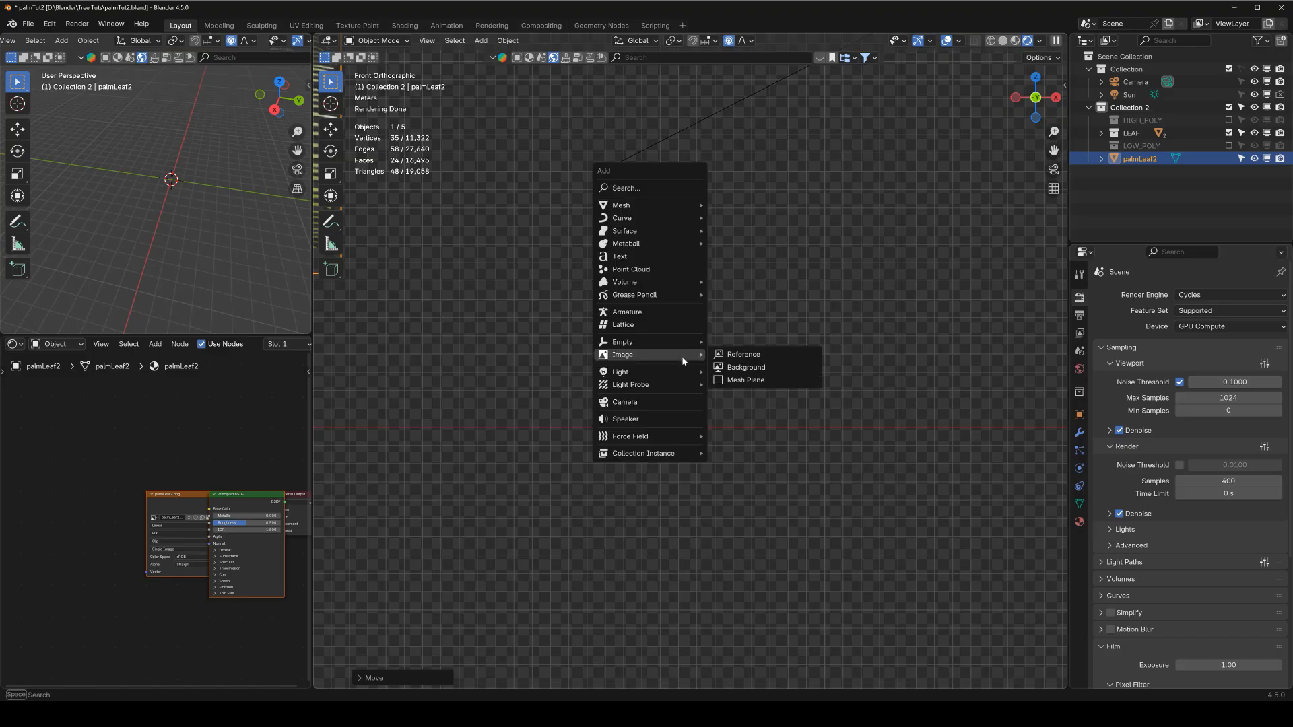
mouse_move(667, 205)
left_click(734, 206)
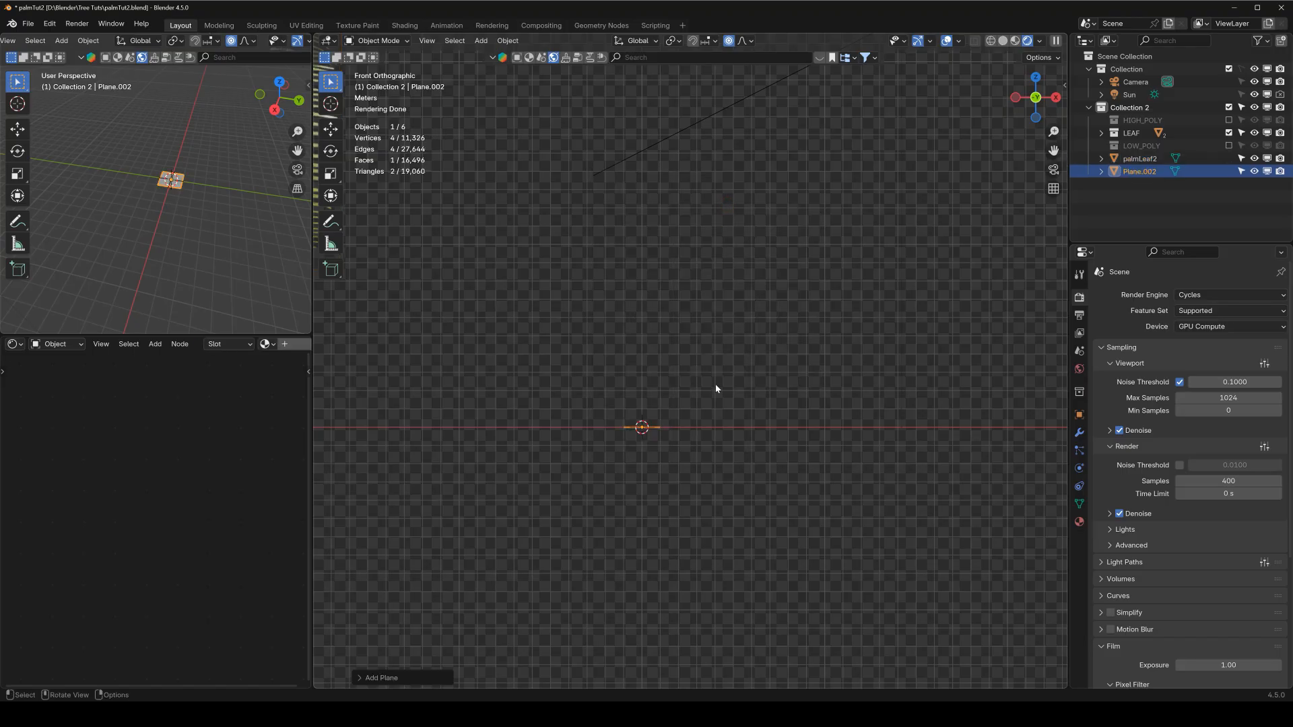
key("Tab")
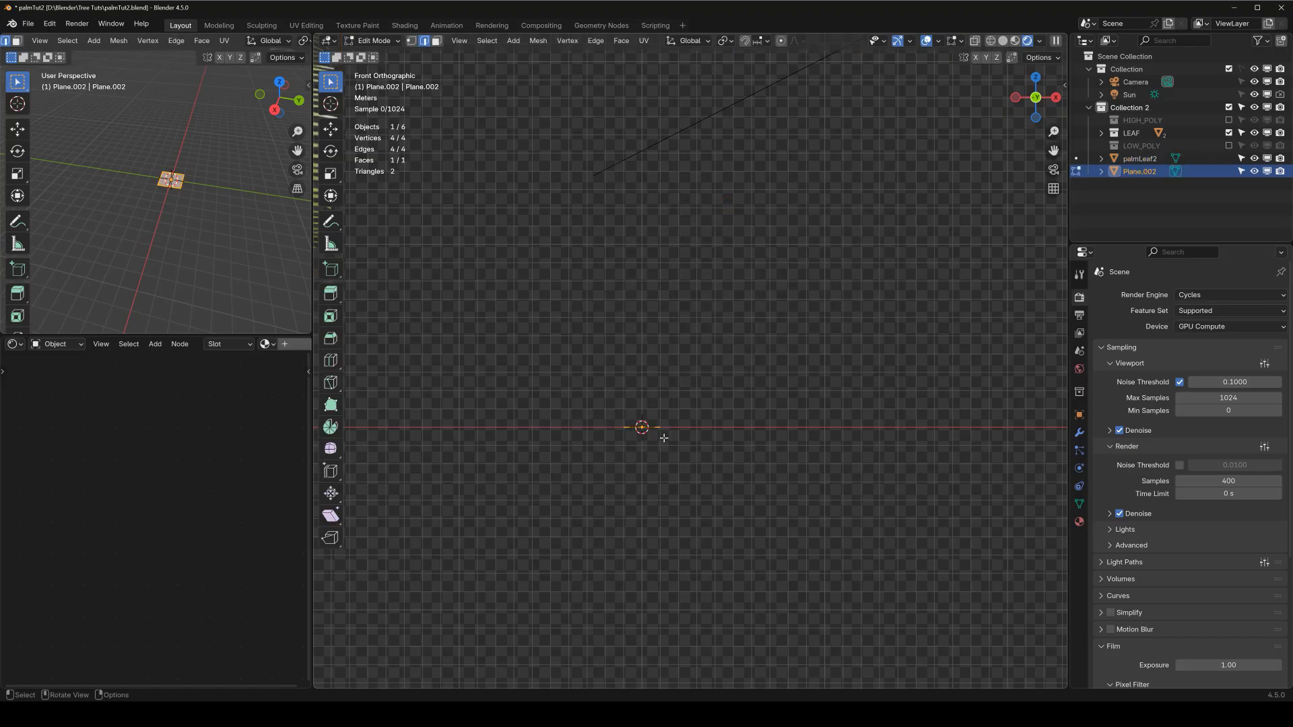
Merge the plane's vertices at their centre into a single point and switch to vertex selection.
left_click(542, 45)
mouse_move(577, 128)
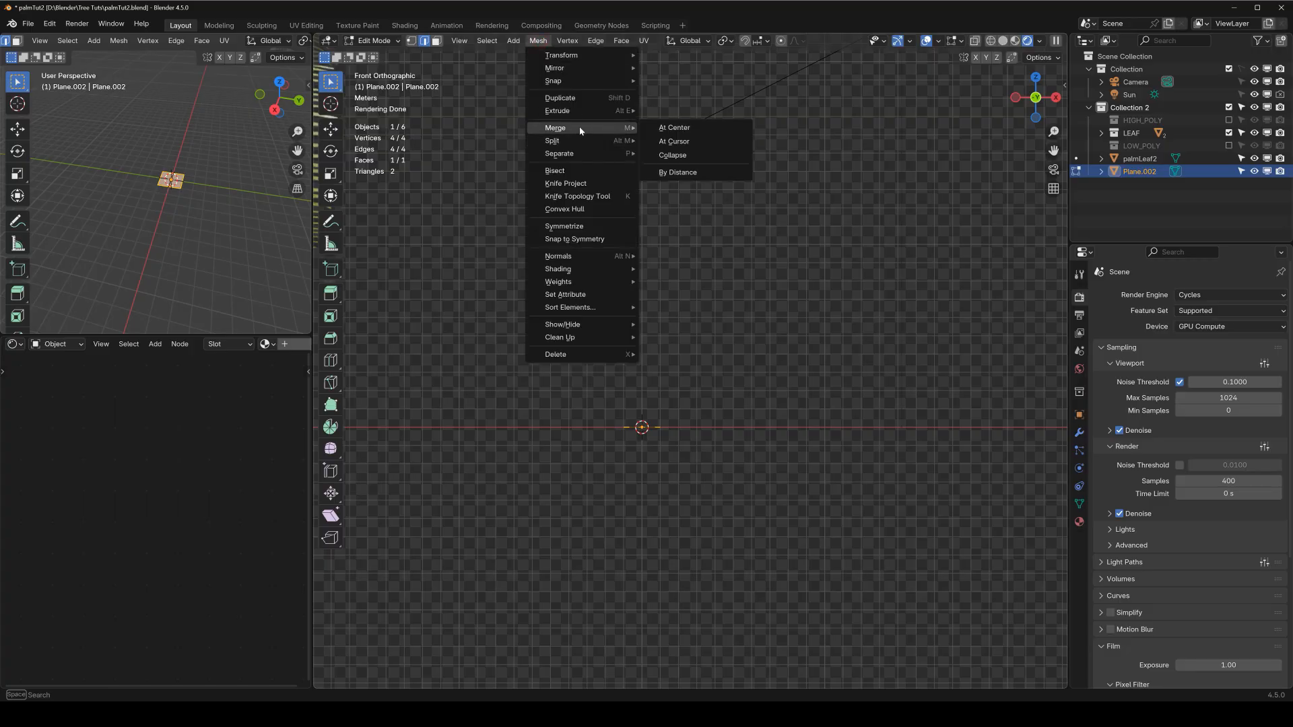
left_click(672, 128)
left_click(412, 42)
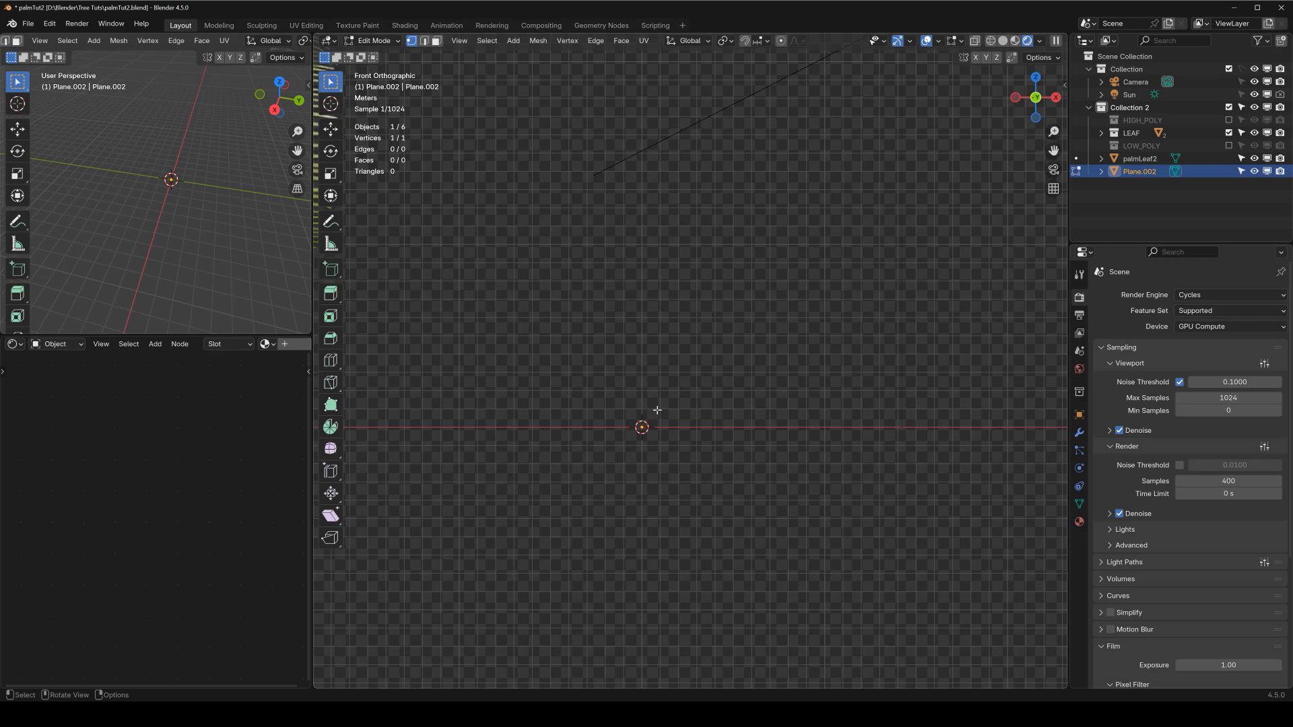
Extrude the vertex upward along Z as a tall trunk line, and raise its top end about 14 m more along Z.
scroll(669, 365, "down", 4)
middle_click_drag(688, 373, 692, 471, "shift")
key("e")
key("z")
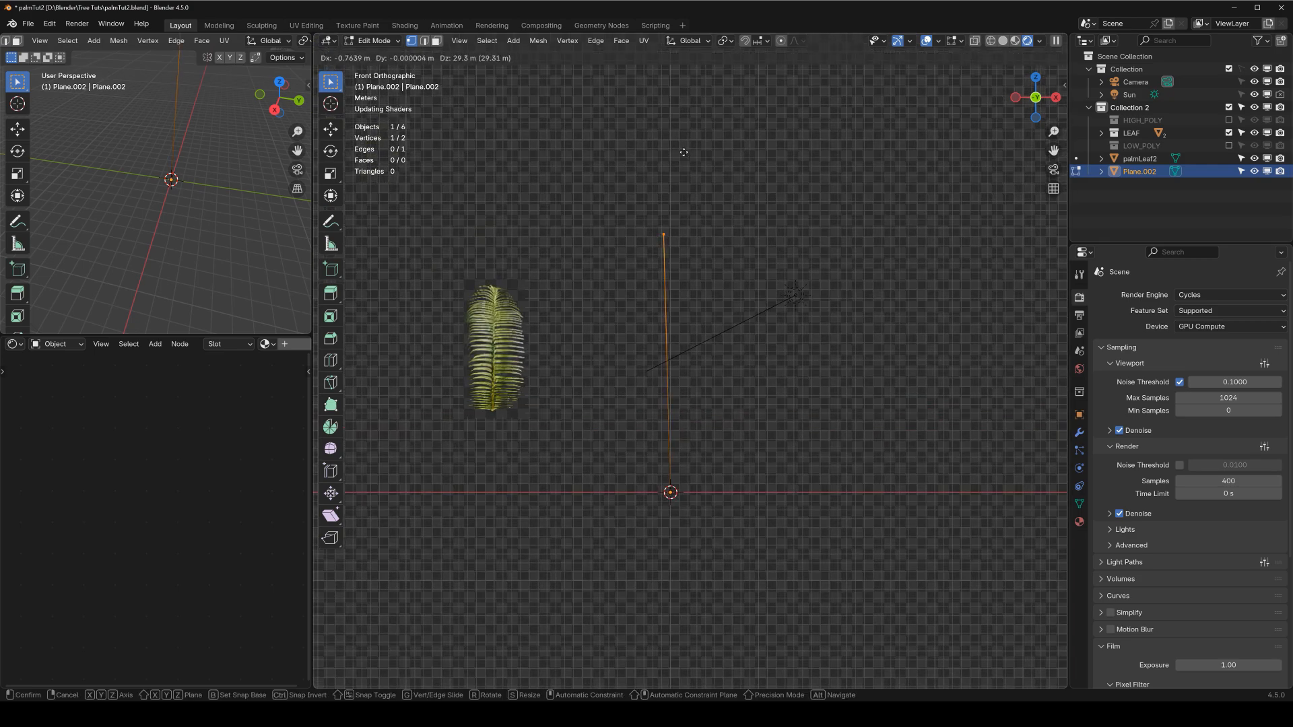
left_click(710, 157)
scroll(712, 156, "down", 3)
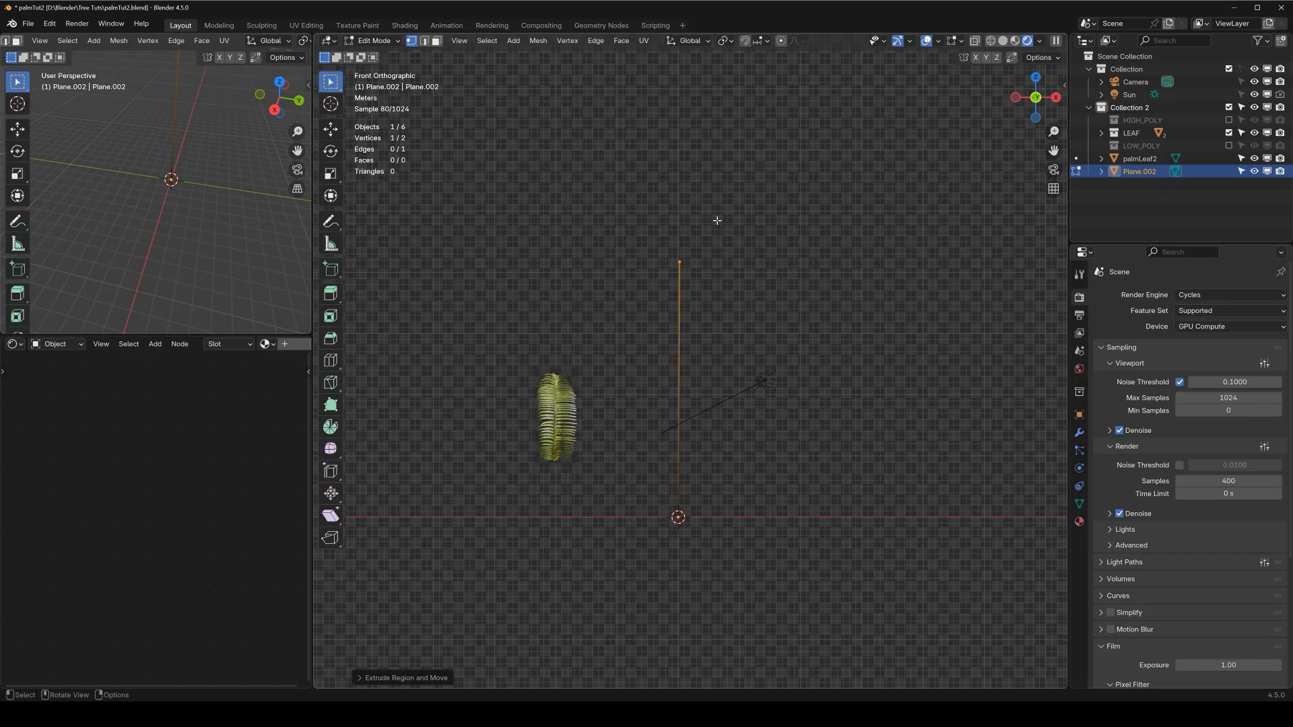
key("g")
key("z")
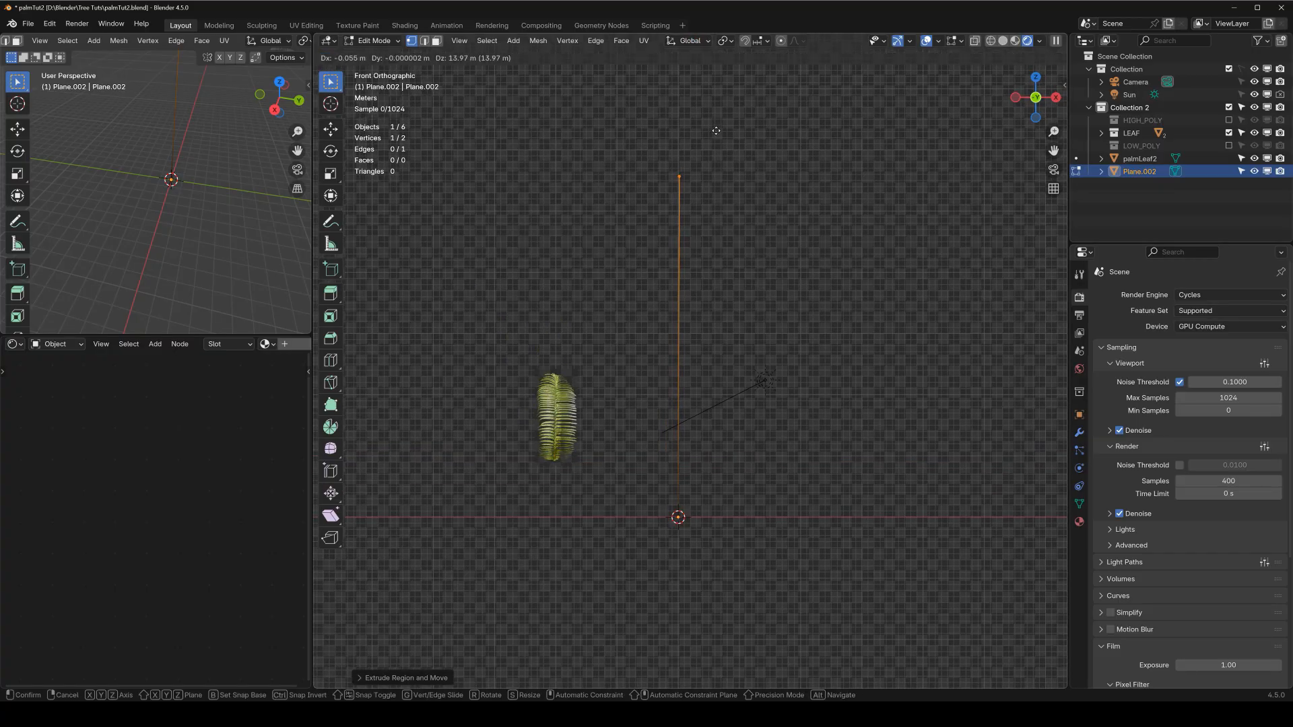
left_click(689, 137)
Select the whole trunk line and subdivide it into four equal segments.
key("a")
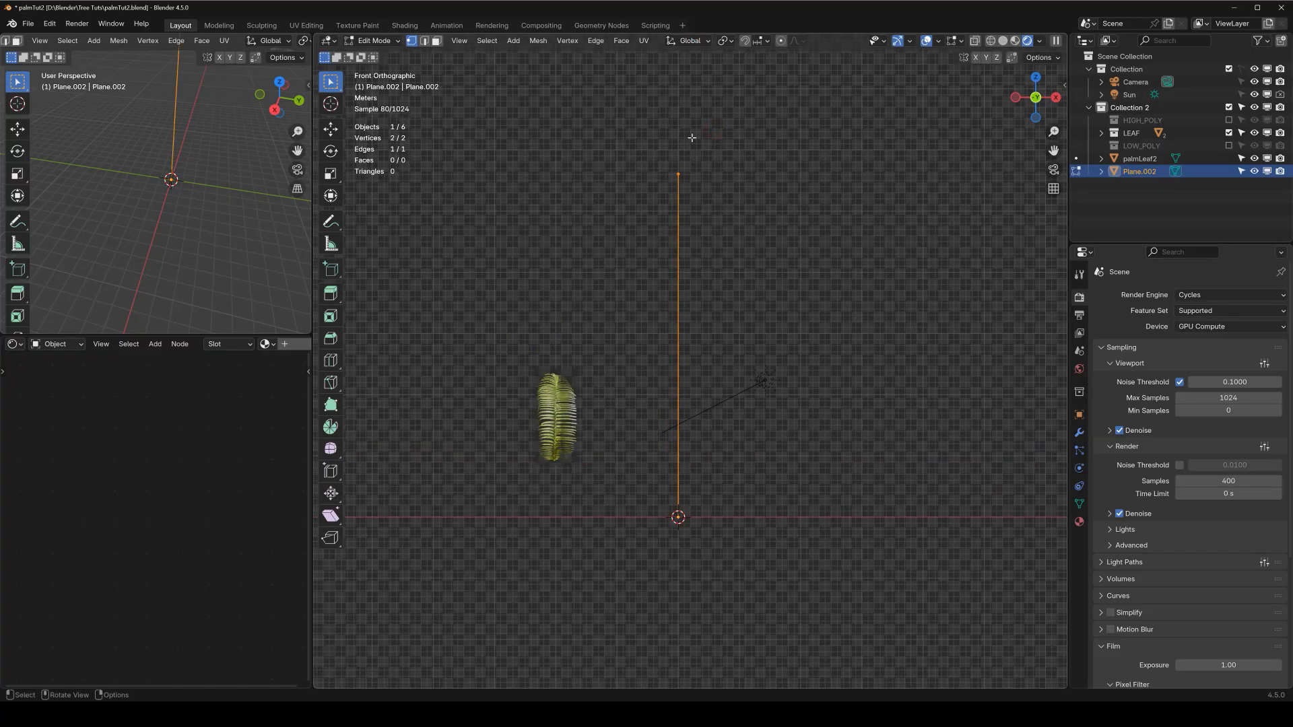
right_click(684, 204)
left_click(684, 206)
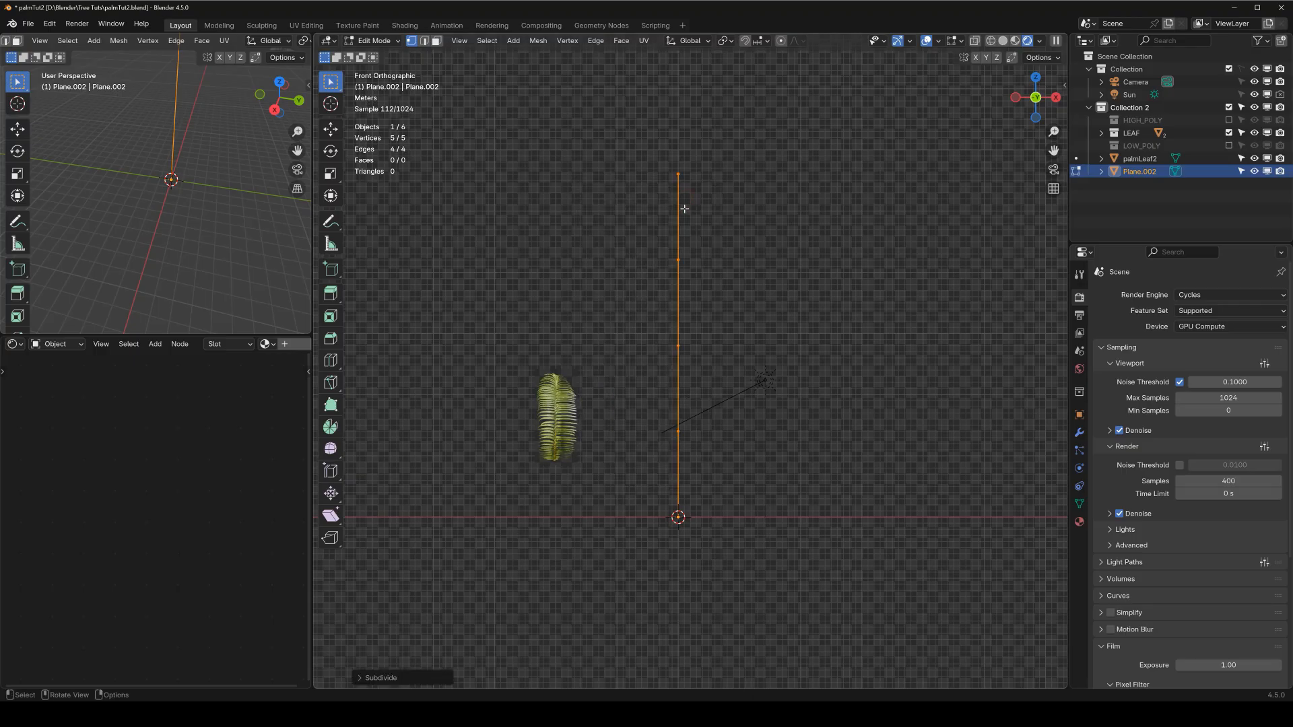
In the front view, shift the upper two inner vertices slightly toward negative X and the lowest one toward positive X.
left_click(678, 260)
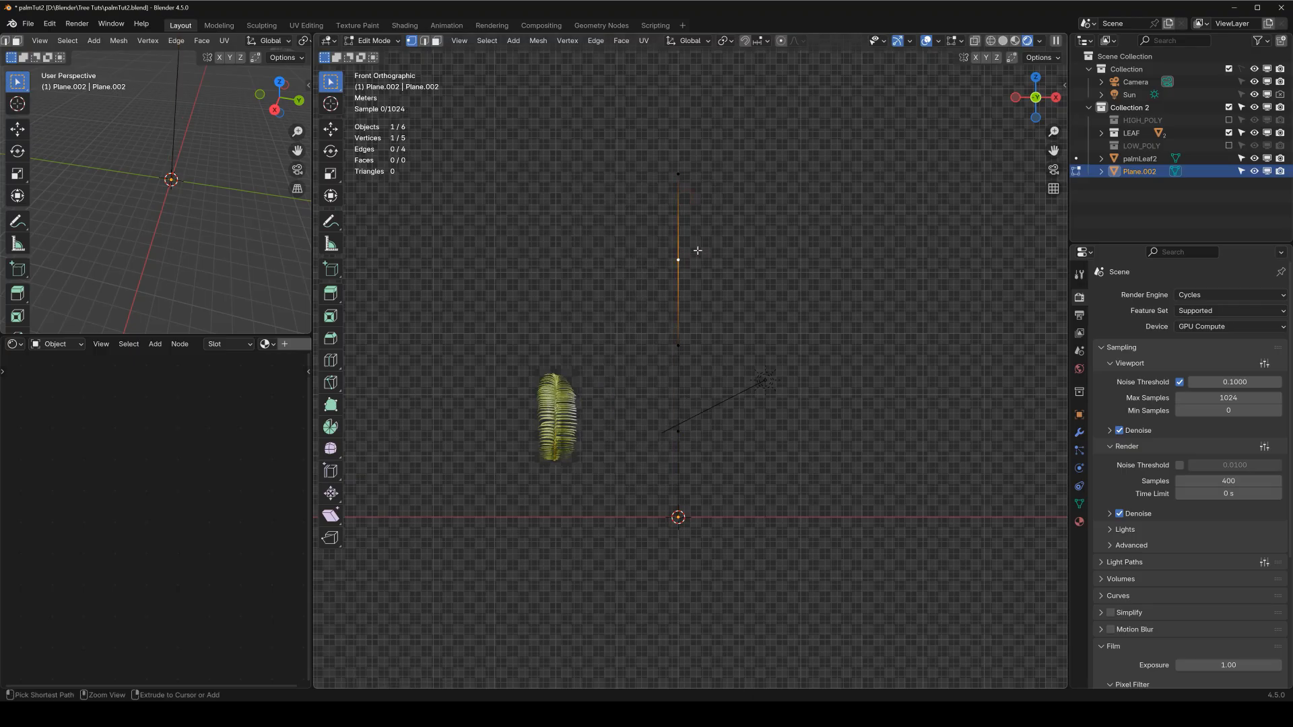
key("g")
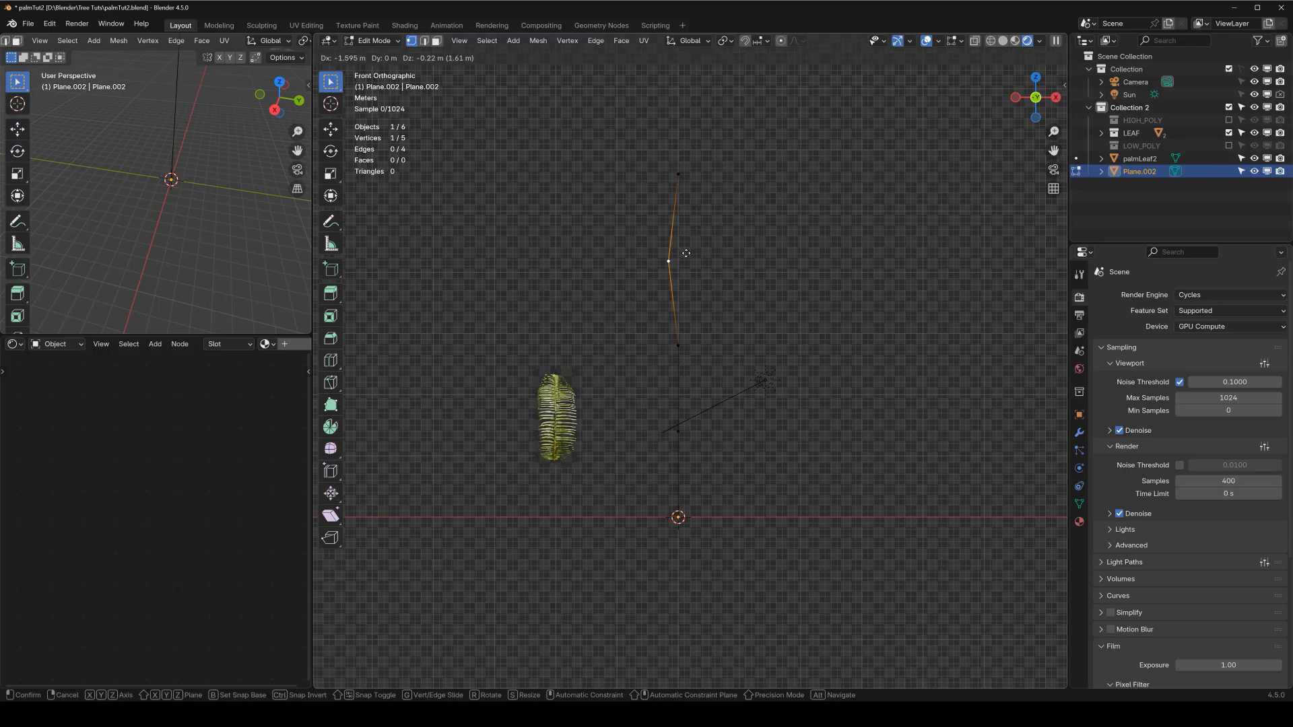
left_click(686, 253)
left_click(680, 340)
key("g")
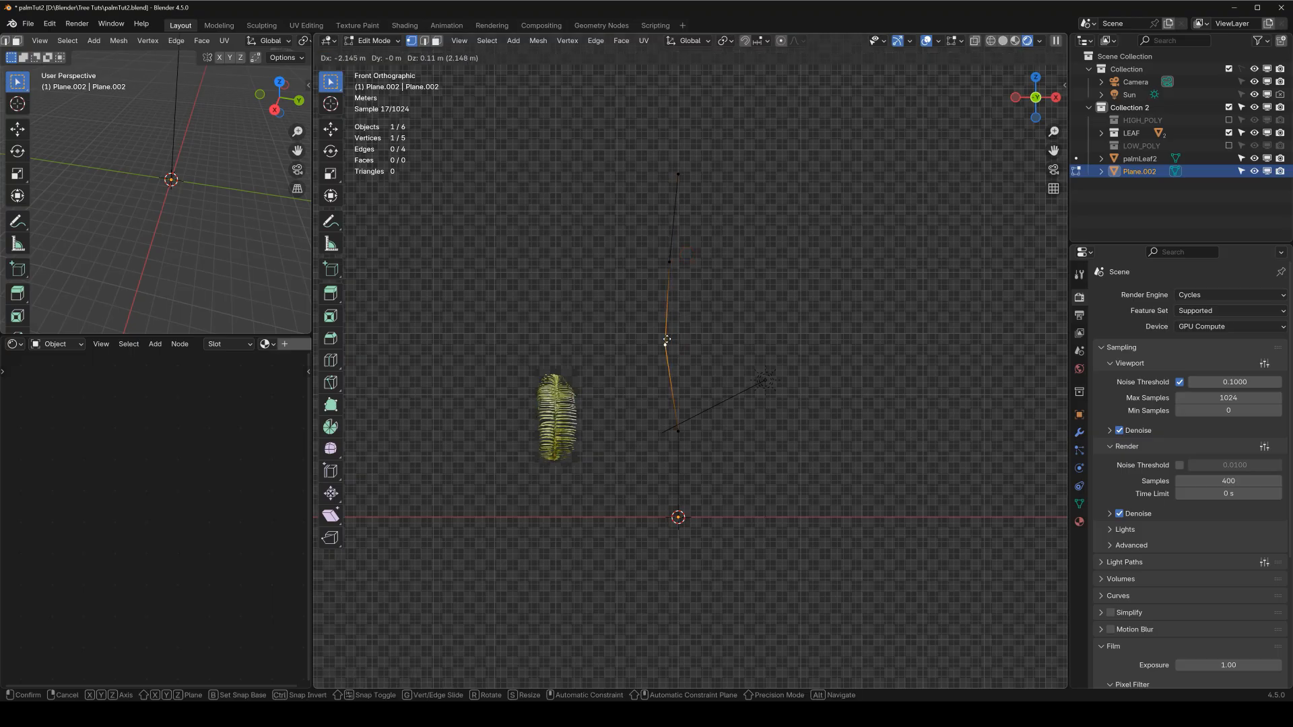
left_click(667, 346)
key("g")
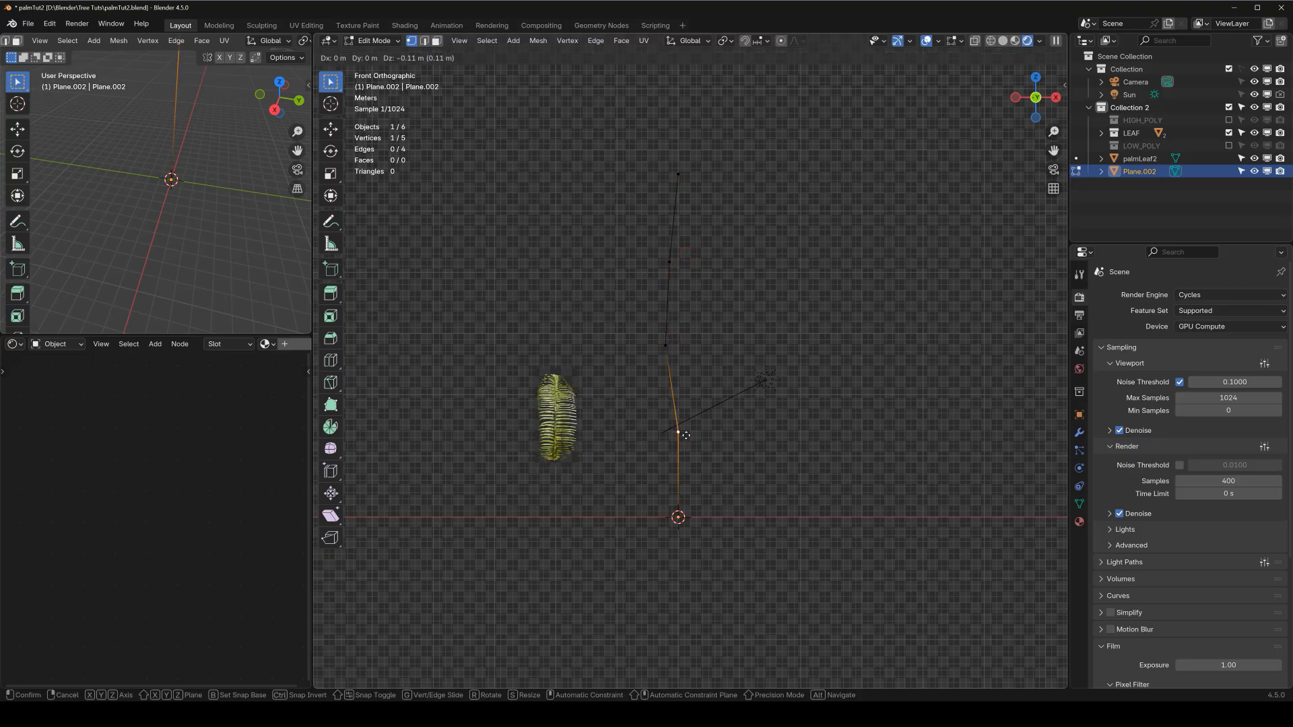
left_click(693, 435)
In the right view, offset the top and three inner vertices slightly along Y in differing directions to bend the trunk line.
key("KP_3")
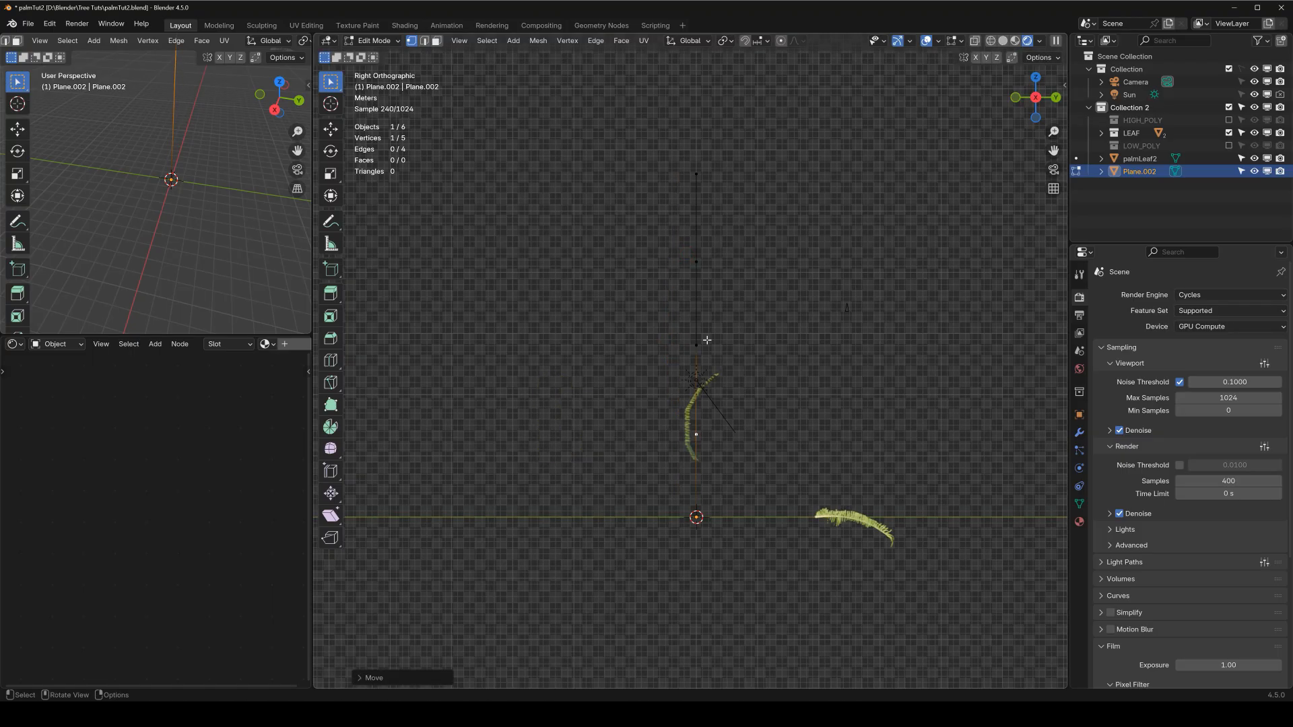
left_click(706, 340)
key("g")
left_click(730, 338)
left_click(700, 265)
key("g")
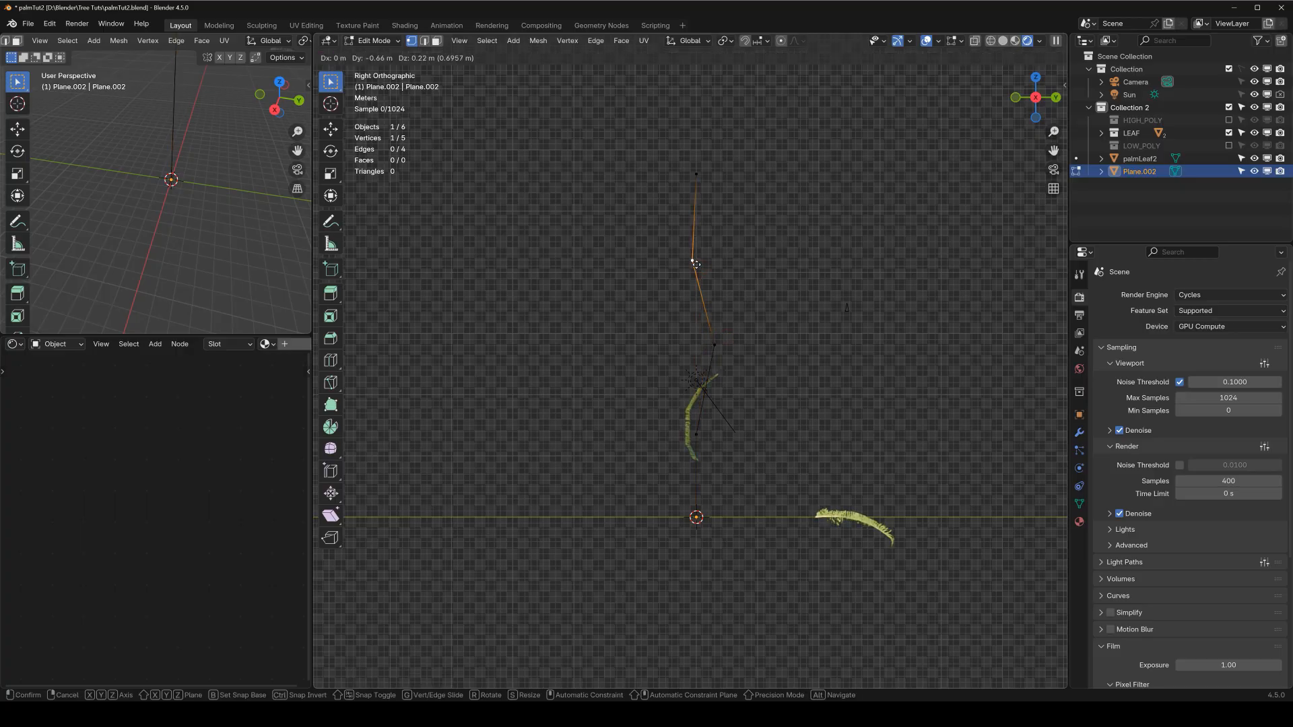
left_click(694, 263)
left_click(695, 171)
key("g")
left_click(701, 168)
left_click(696, 434)
key("g")
left_click(689, 434)
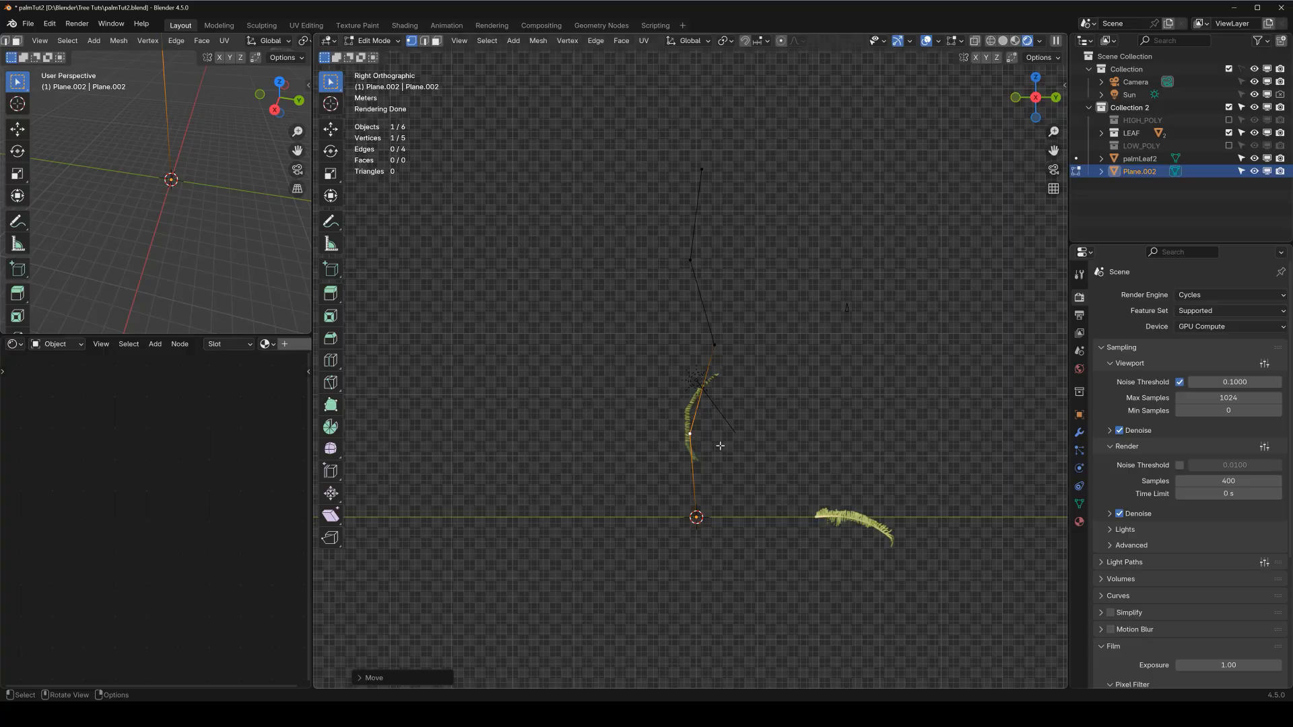
Return to Object Mode in the front view, then add and apply a Subdivision Surface modifier with 2 viewport levels.
key("KP_1")
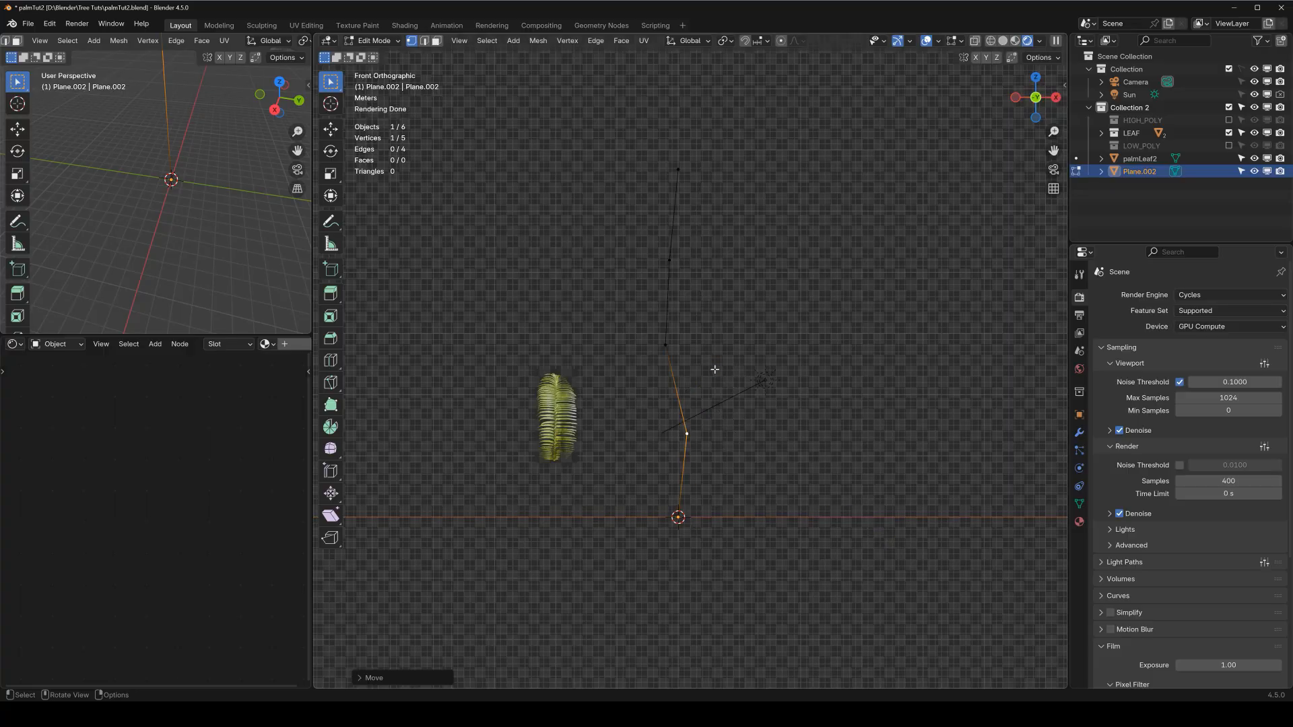
key("Tab")
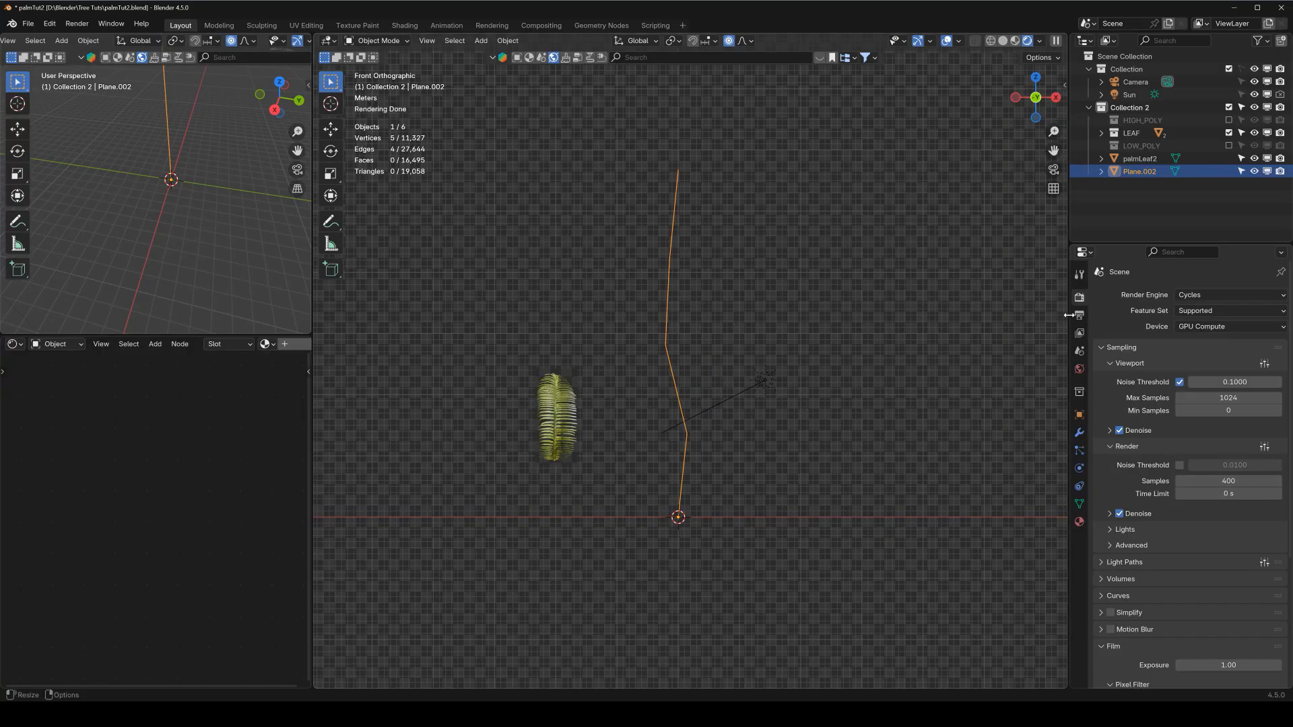
left_click(1079, 434)
left_click(1151, 295)
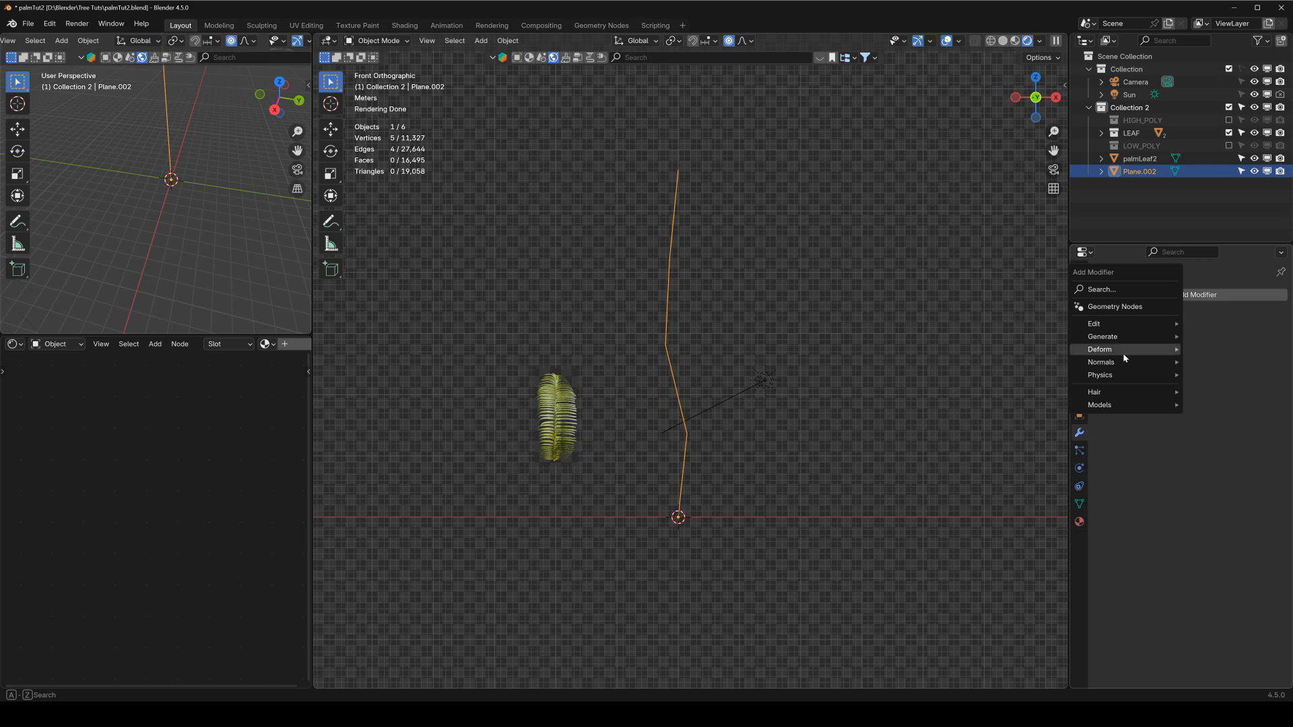
mouse_move(1136, 344)
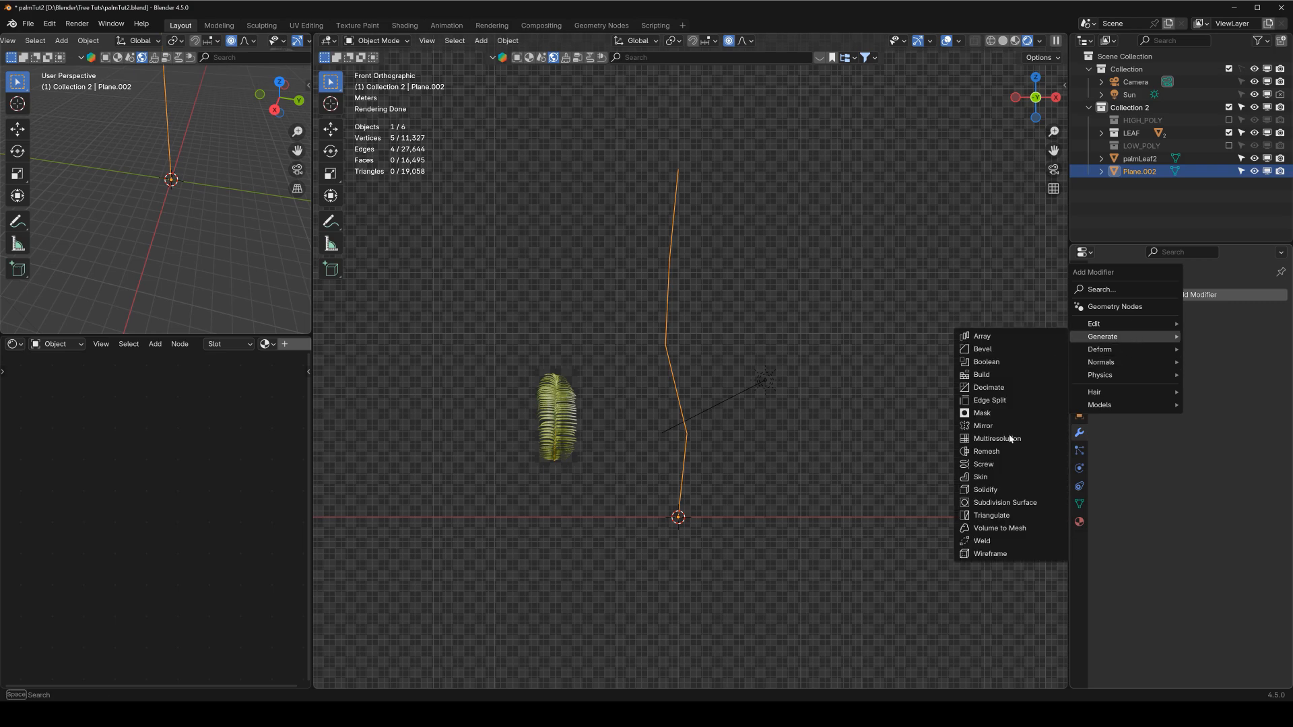
left_click(1004, 503)
left_click(1262, 350)
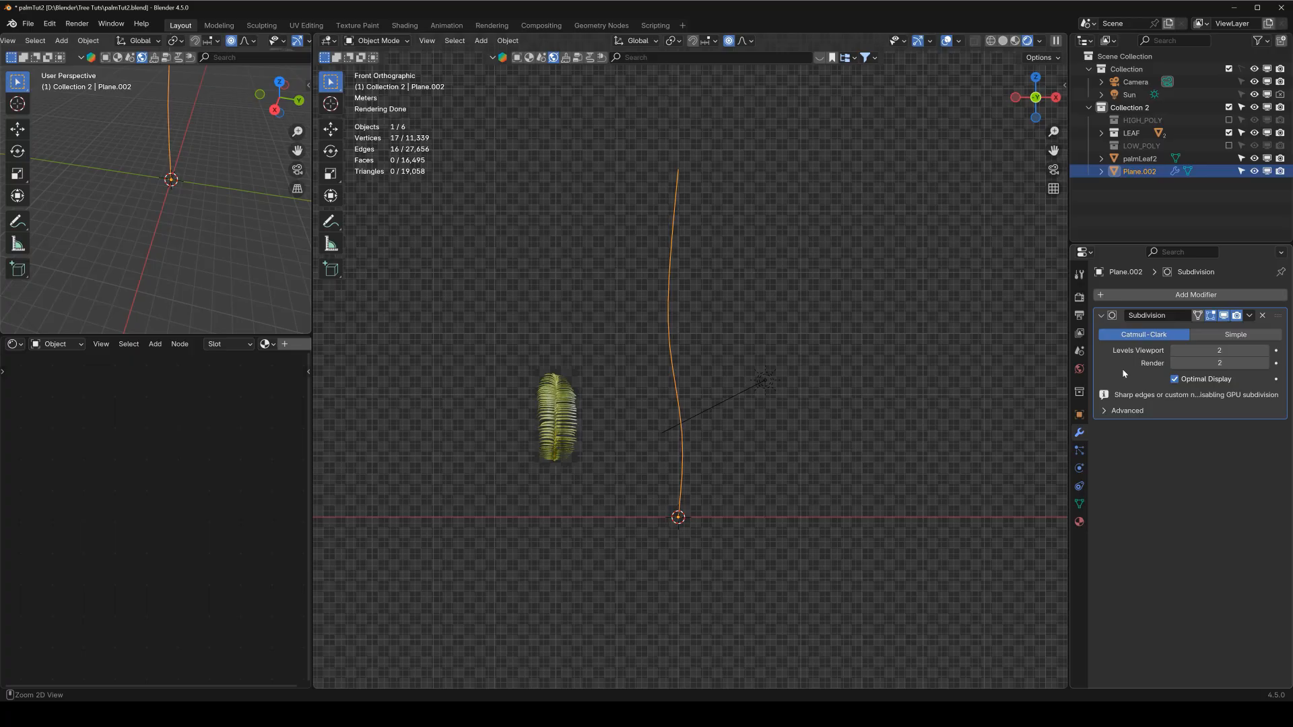
key("ctrl+a")
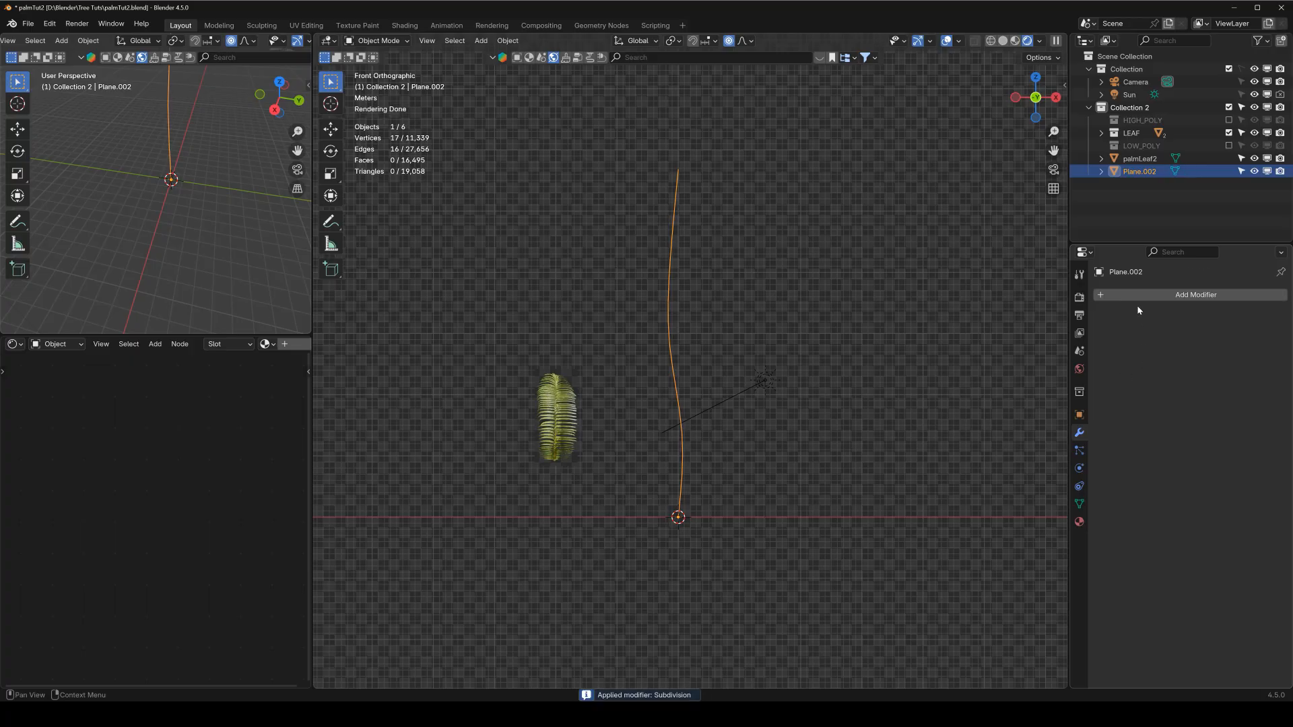
Add a Skin modifier to the smoothed trunk line.
left_click(1138, 298)
mouse_move(1129, 299)
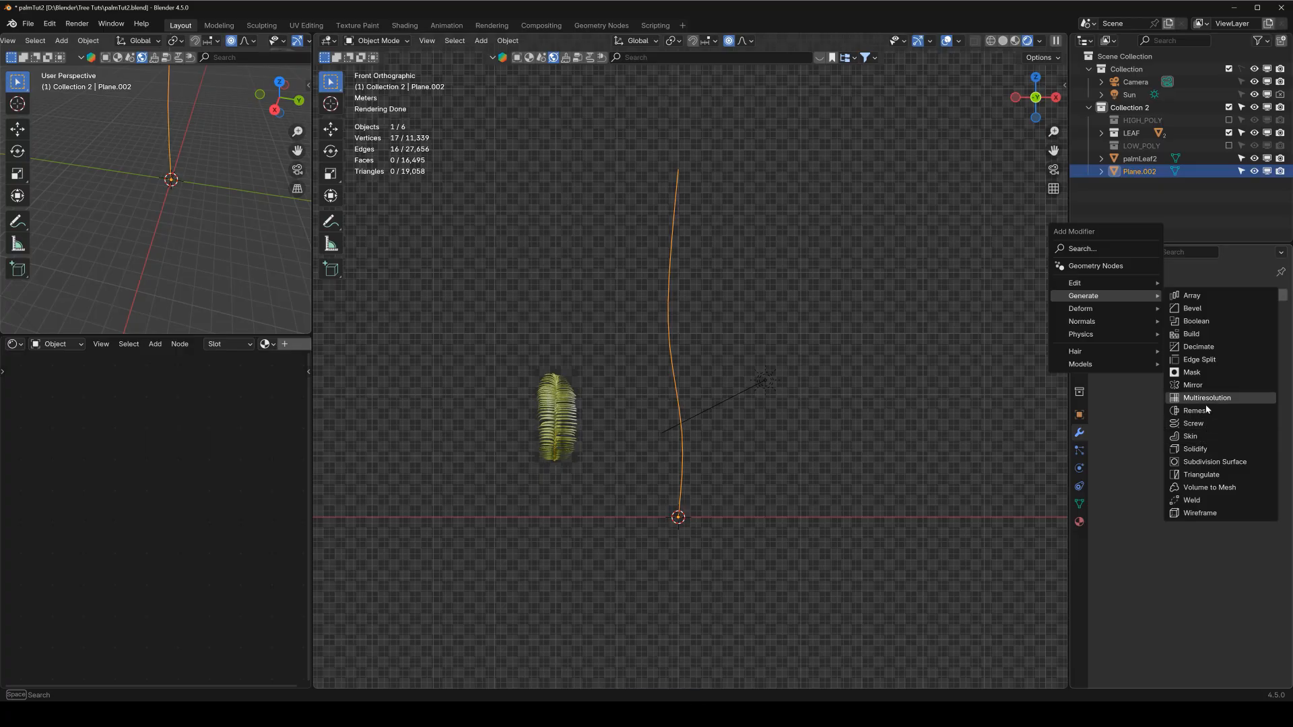
left_click(1204, 438)
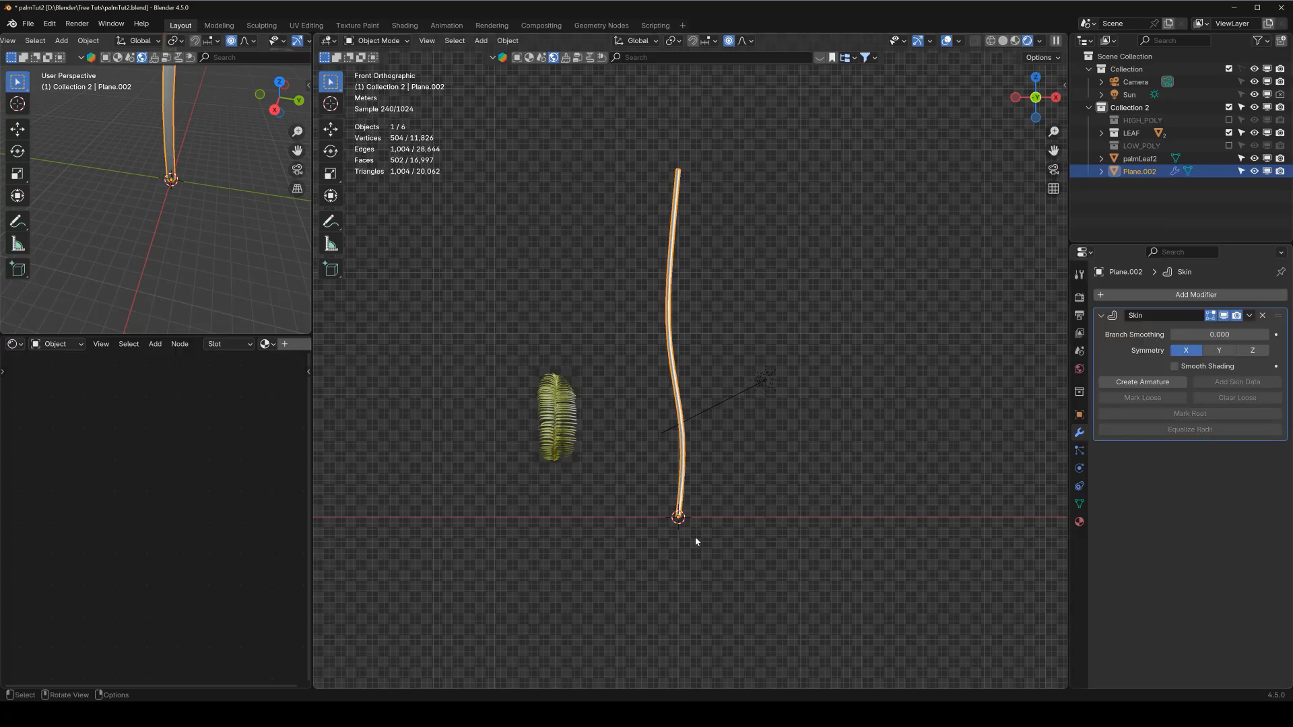
In Edit Mode, switch the viewport to solid shading with X-ray and select only the trunk's bottom vertex.
scroll(694, 536, "up", 3)
middle_click_drag(690, 622, 725, 473, "shift")
key("Tab")
scroll(713, 490, "up", 4)
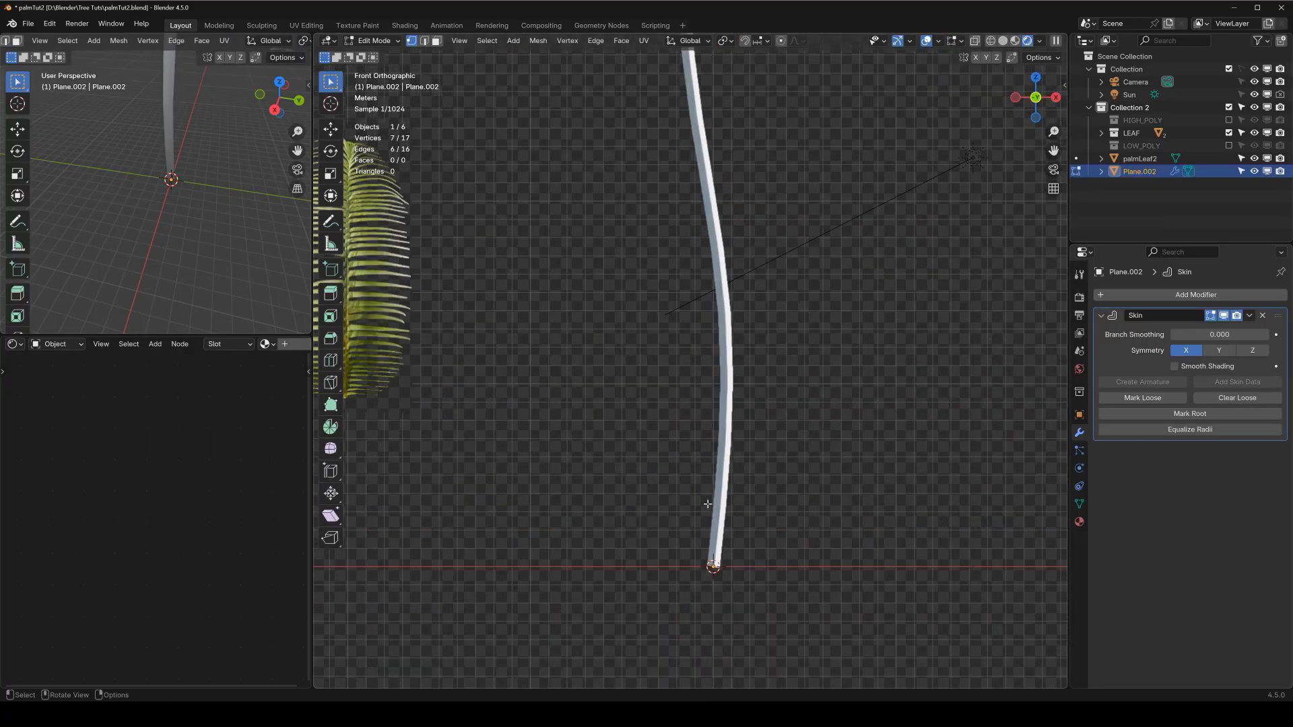
left_click(1003, 40)
scroll(793, 438, "down", 2)
middle_click_drag(746, 549, 744, 441, "shift")
scroll(745, 442, "up", 2)
left_click_drag(701, 421, 738, 502)
scroll(783, 453, "down", 4)
middle_click_drag(780, 400, 715, 526, "shift")
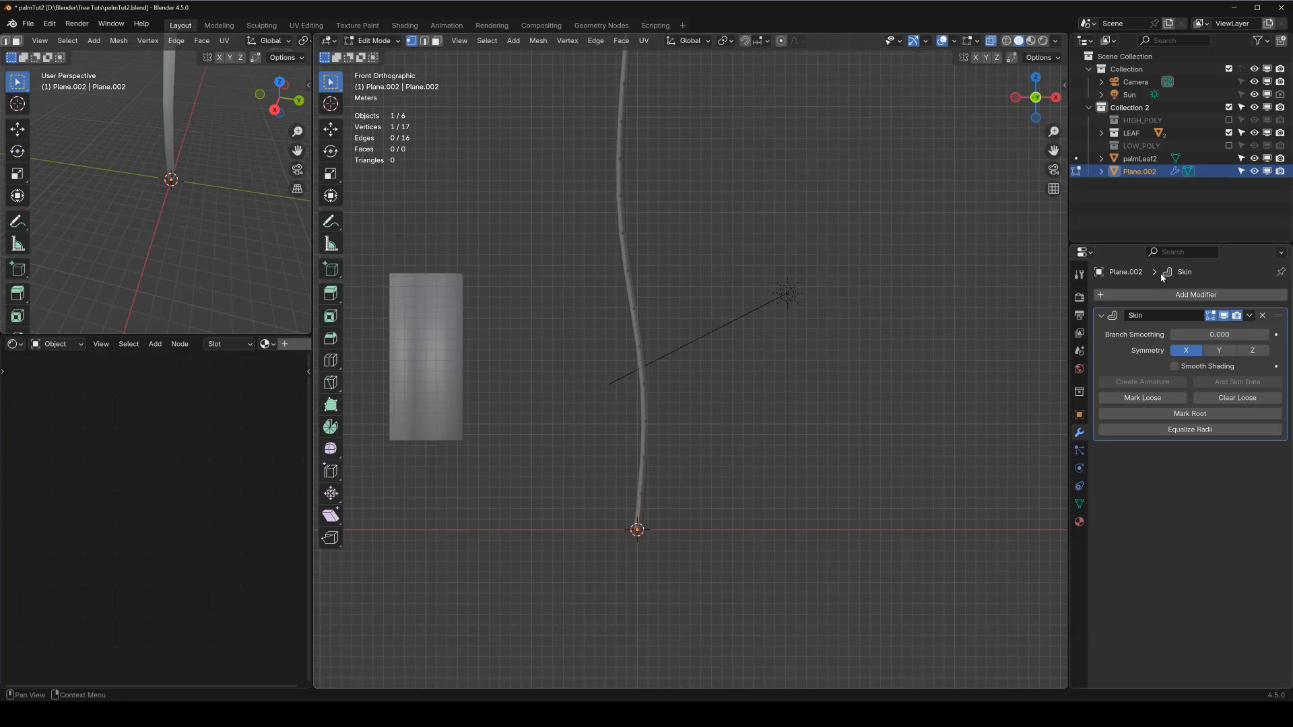
Enable proportional editing and resize the skin from the bottom vertex by about 7.4, with a proportional size of about 107, tapering the trunk.
scroll(725, 431, "down", 1)
middle_click_drag(742, 419, 735, 490, "shift")
left_click(781, 41)
scroll(750, 211, "down", 3)
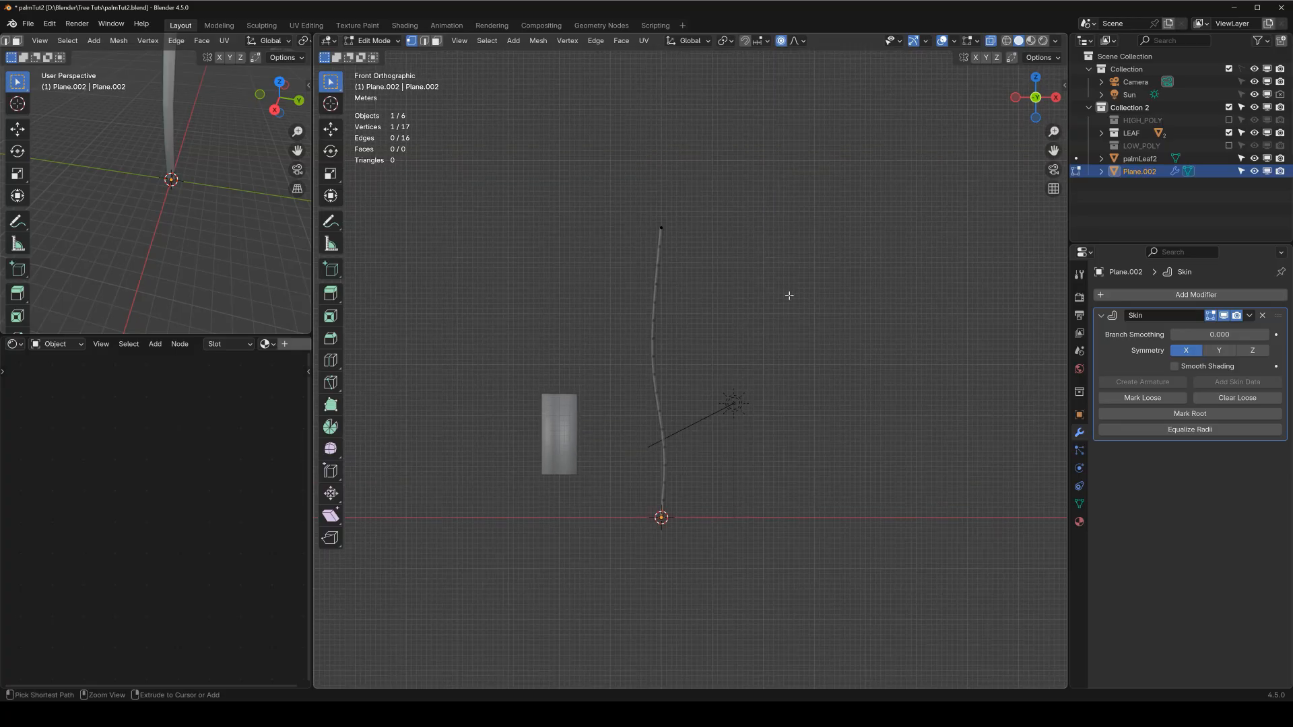
key("s")
scroll(789, 301, "down", 20)
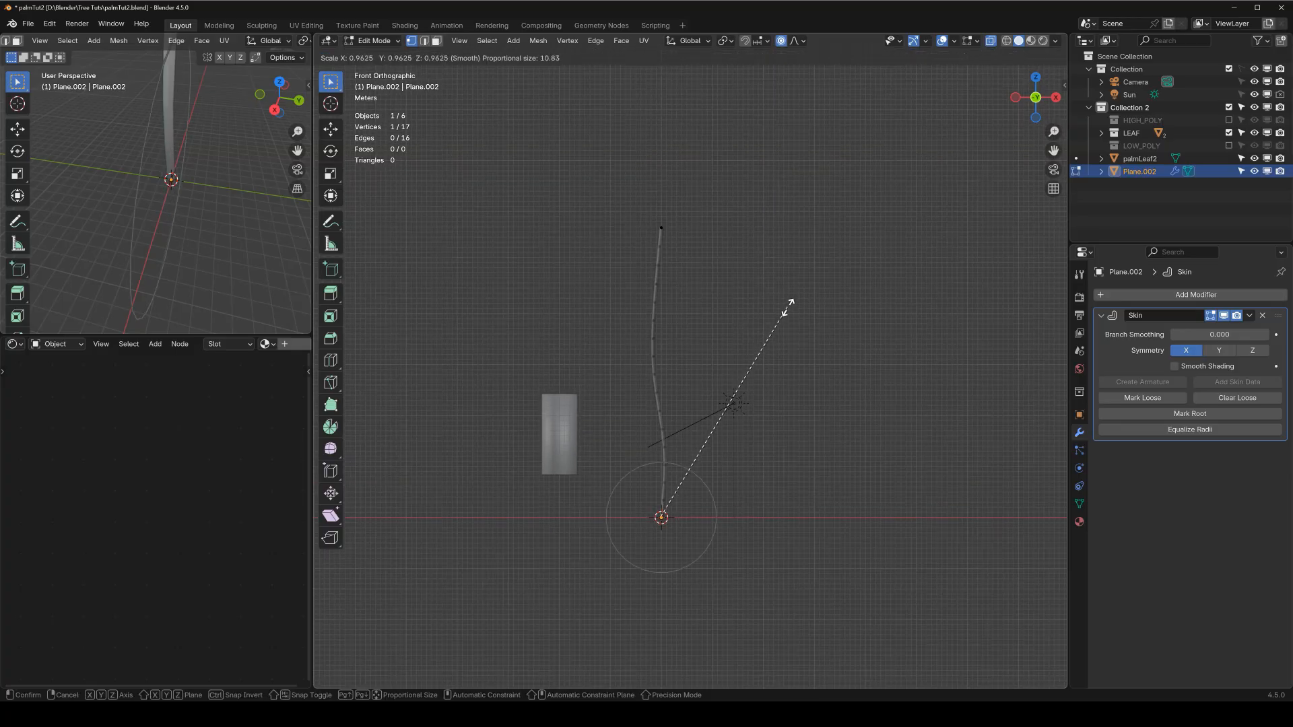
scroll(943, 202, "down", 11)
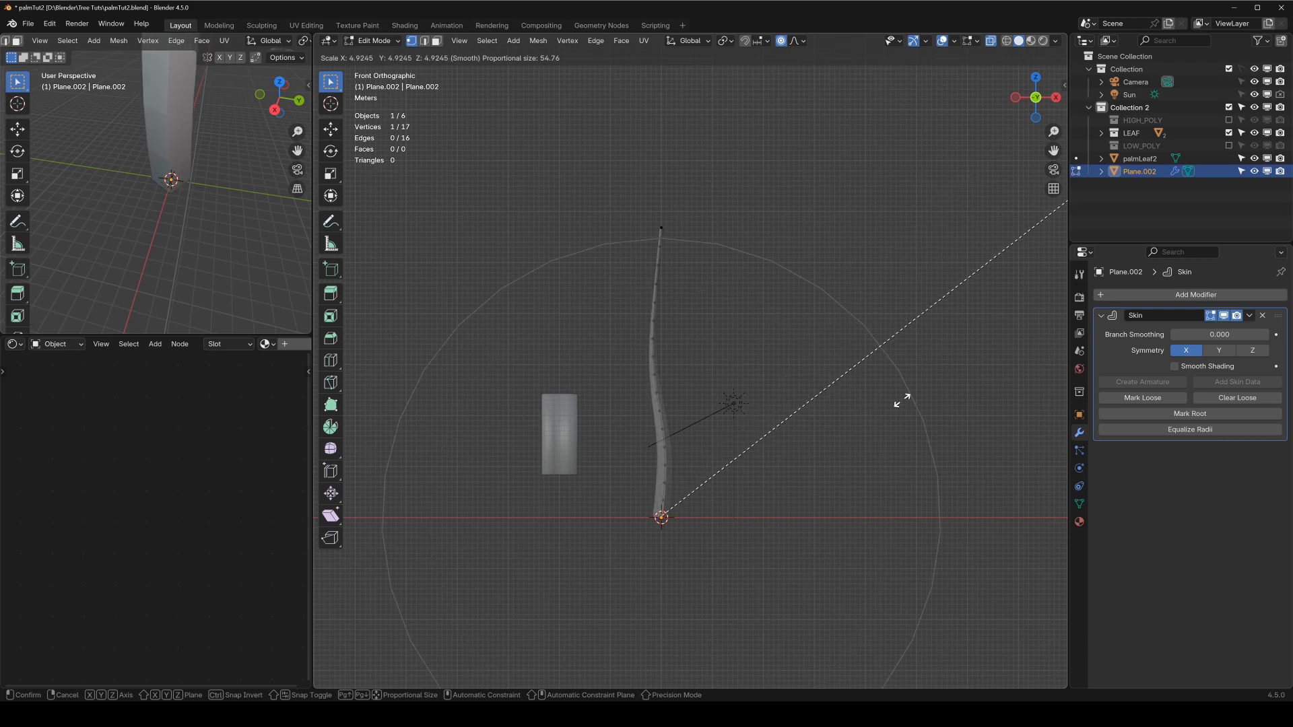
scroll(566, 156, "down", 4)
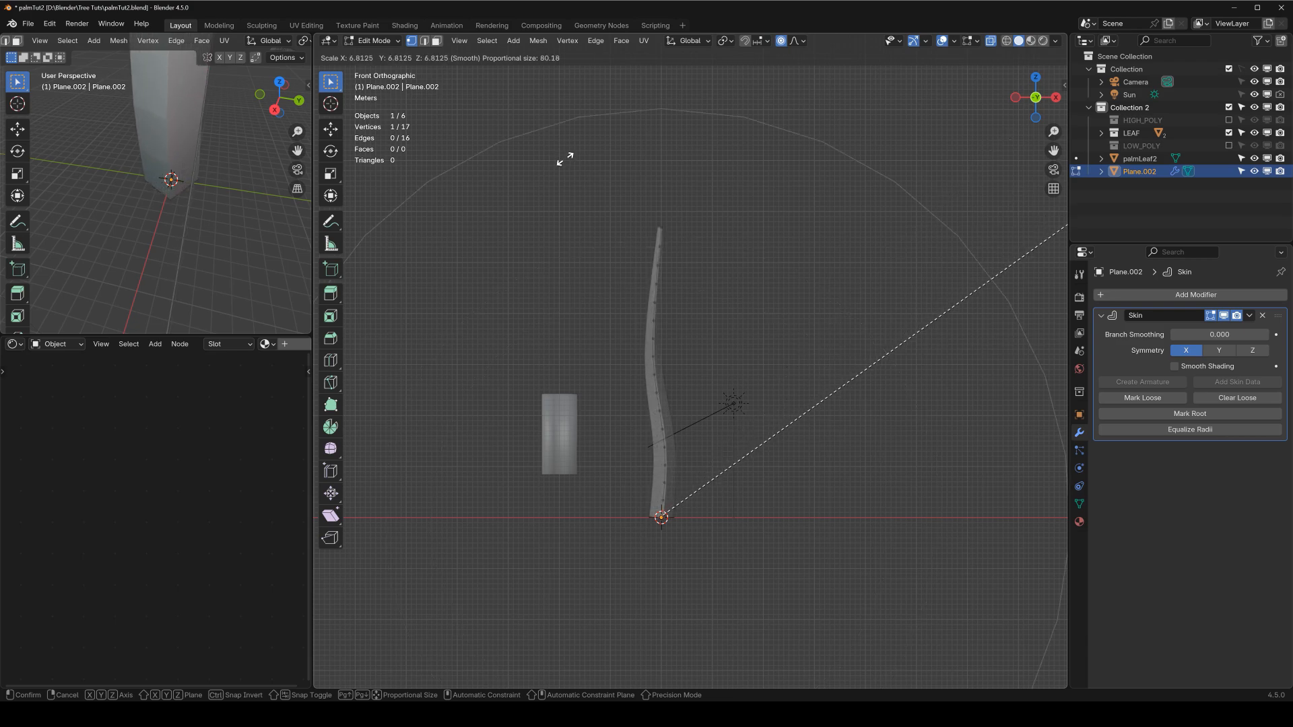
scroll(716, 116, "down", 3)
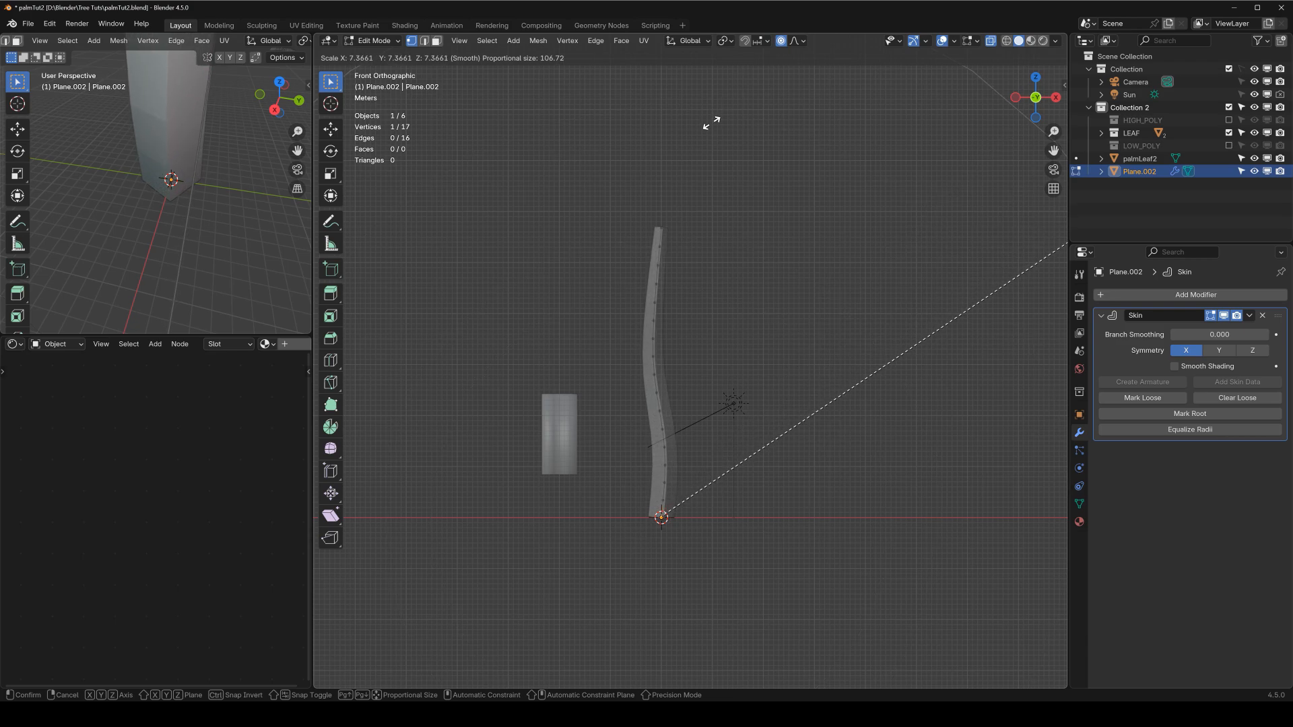
left_click(812, 93)
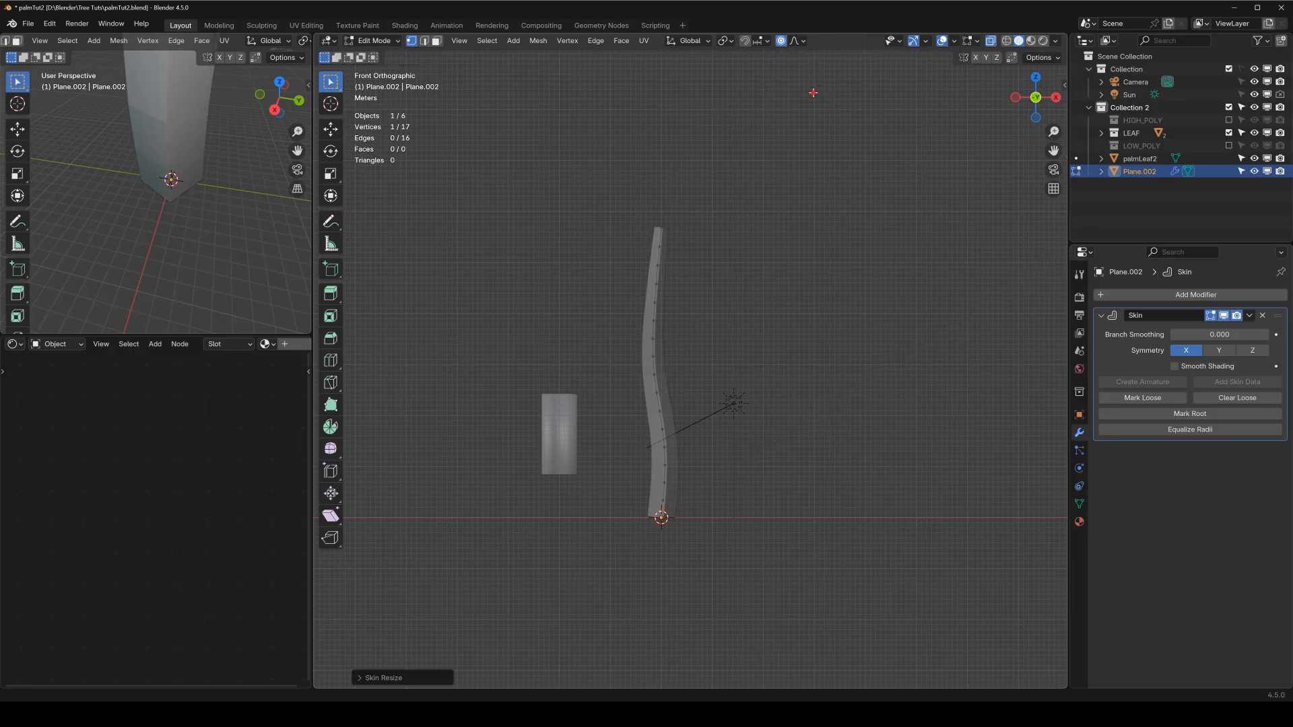
Return to Object Mode and apply the trunk's Skin modifier.
key("Tab")
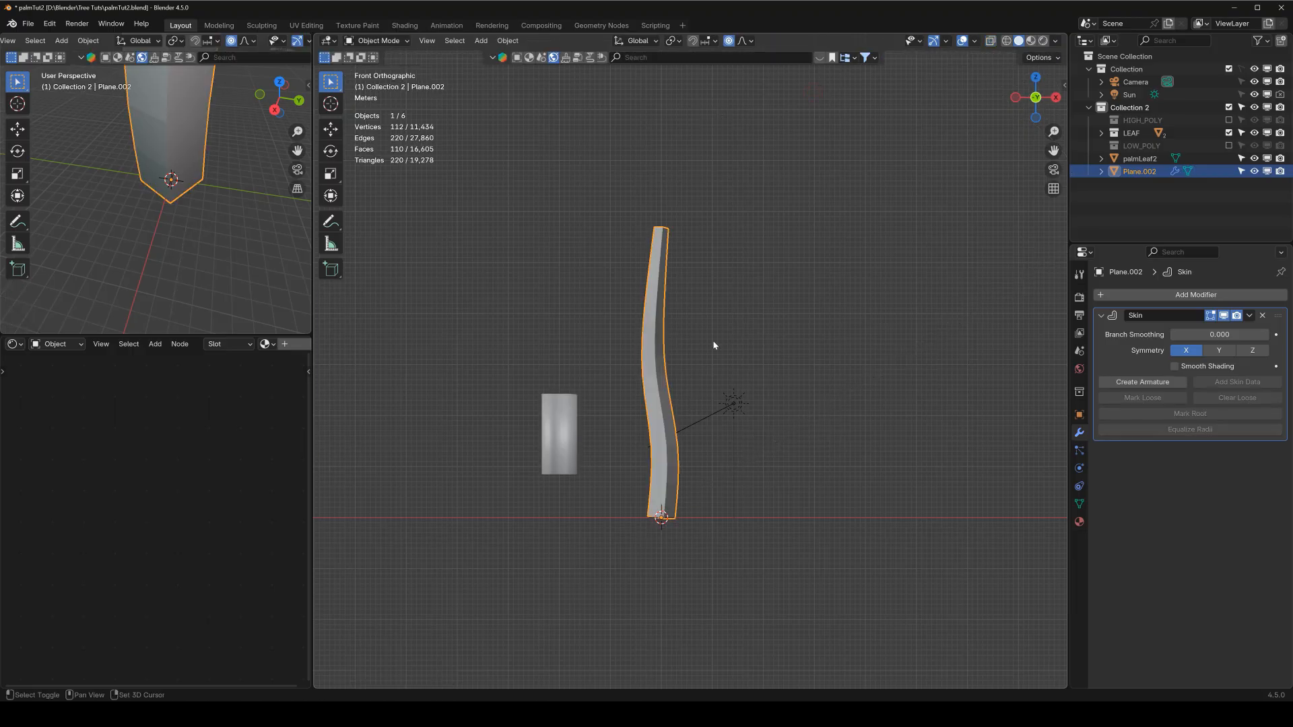
scroll(714, 345, "up", 3)
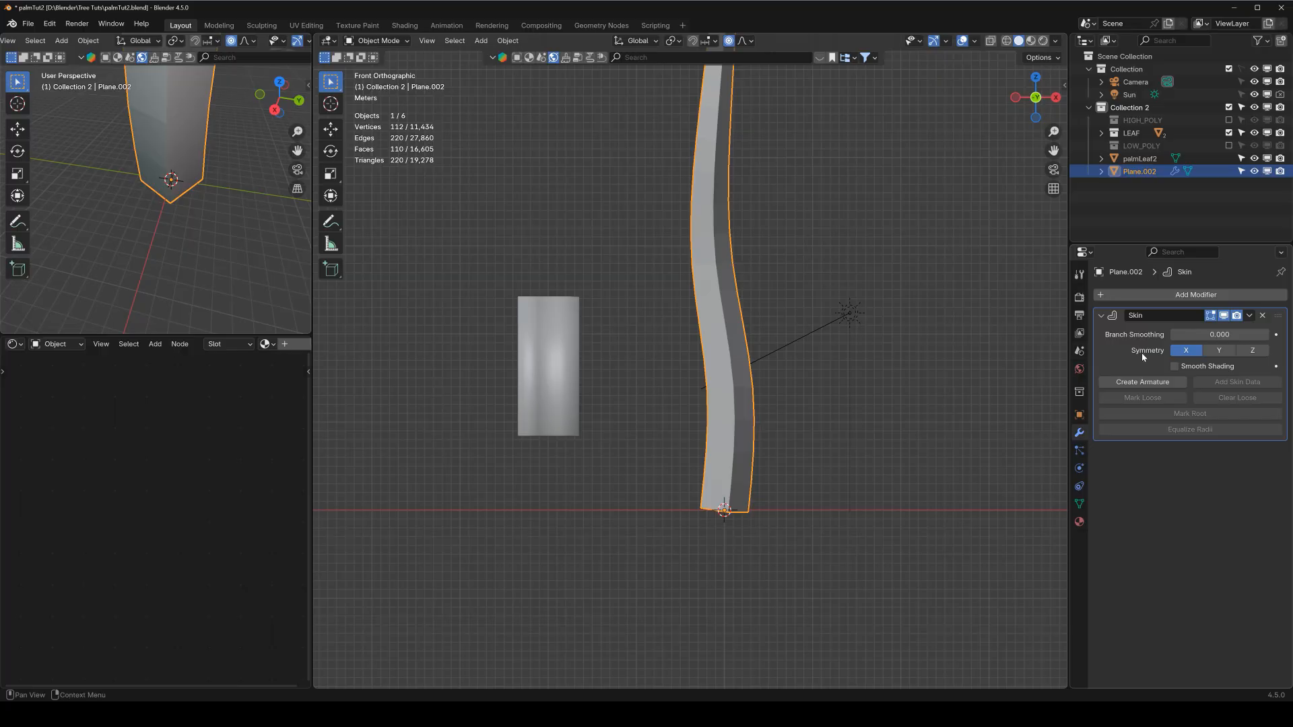
key("ctrl+a")
In Edit Mode, use edge selection to select the surplus horizontal edge loops along the trunk, sparing those around its bends.
key("Tab")
middle_click_drag(747, 357, 693, 373, "shift")
scroll(687, 444, "up", 1)
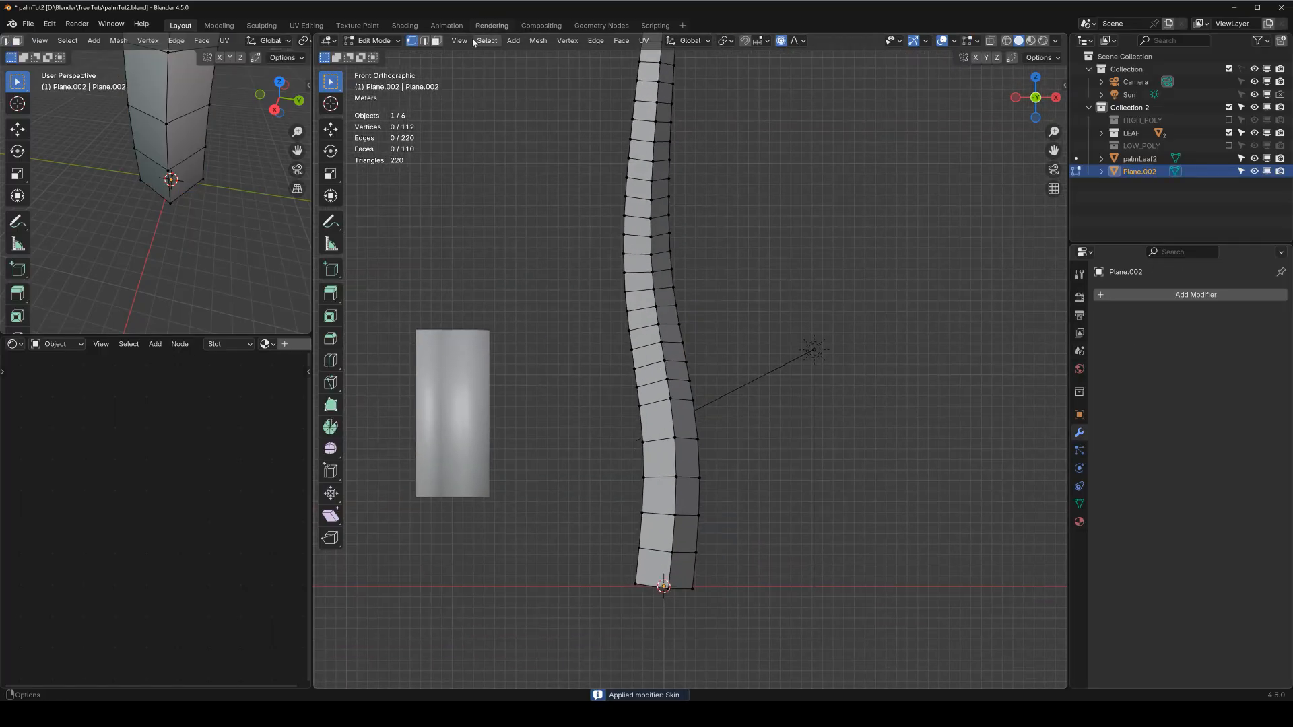
left_click(426, 42)
middle_click_drag(698, 438, 700, 390, "shift")
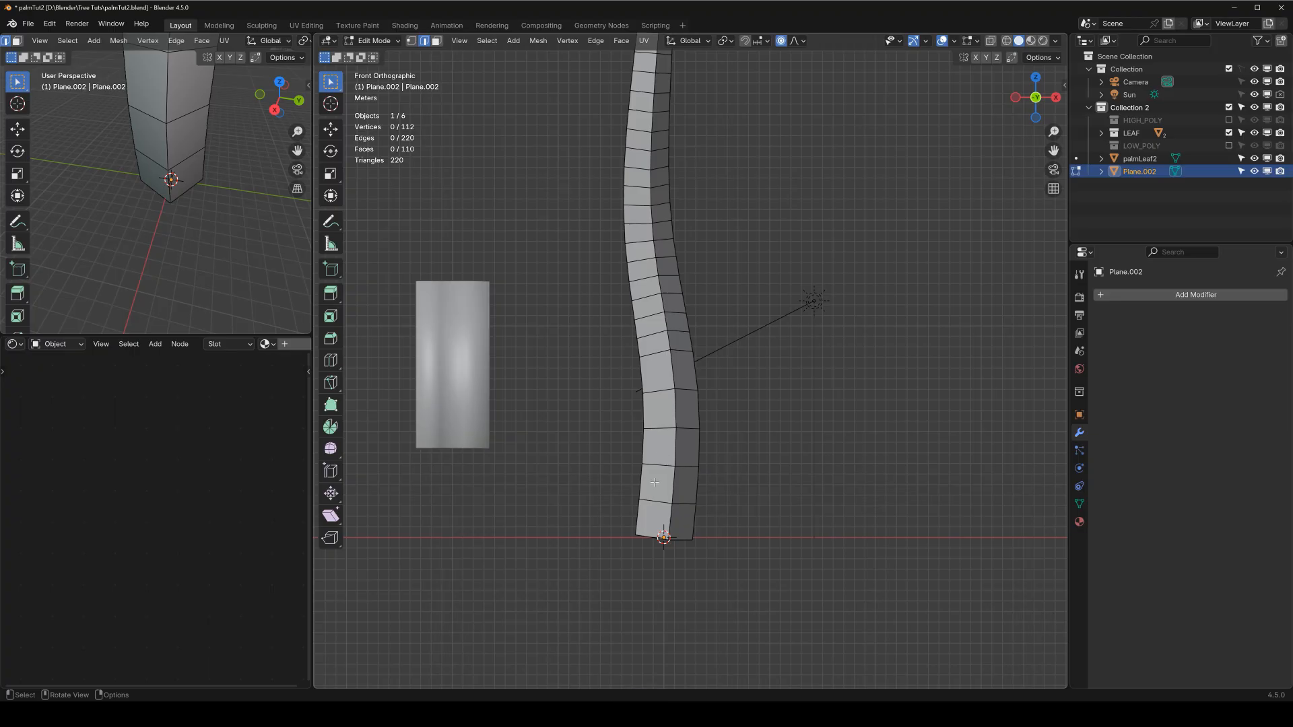
left_click(652, 502, "alt")
left_click(660, 464, "alt+shift")
middle_click_drag(676, 422, 677, 469, "shift")
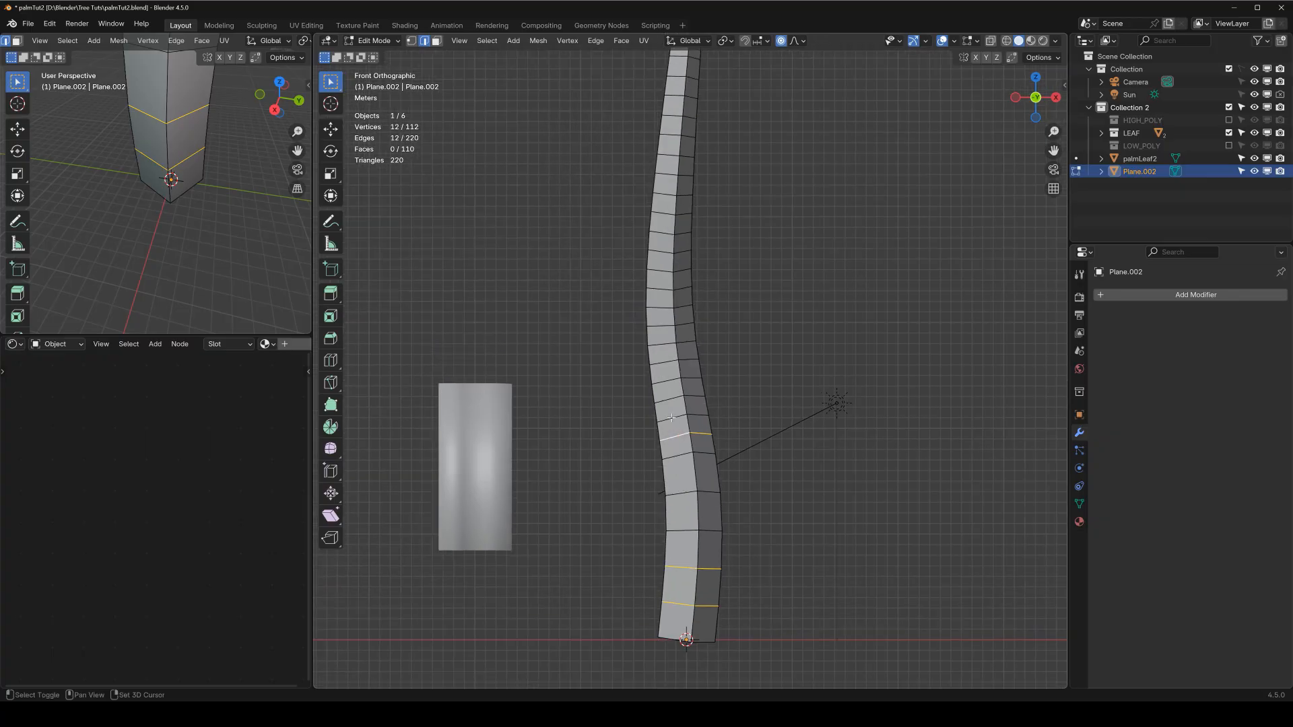
left_click(667, 361, "shift")
middle_click_drag(666, 362, 692, 431, "shift")
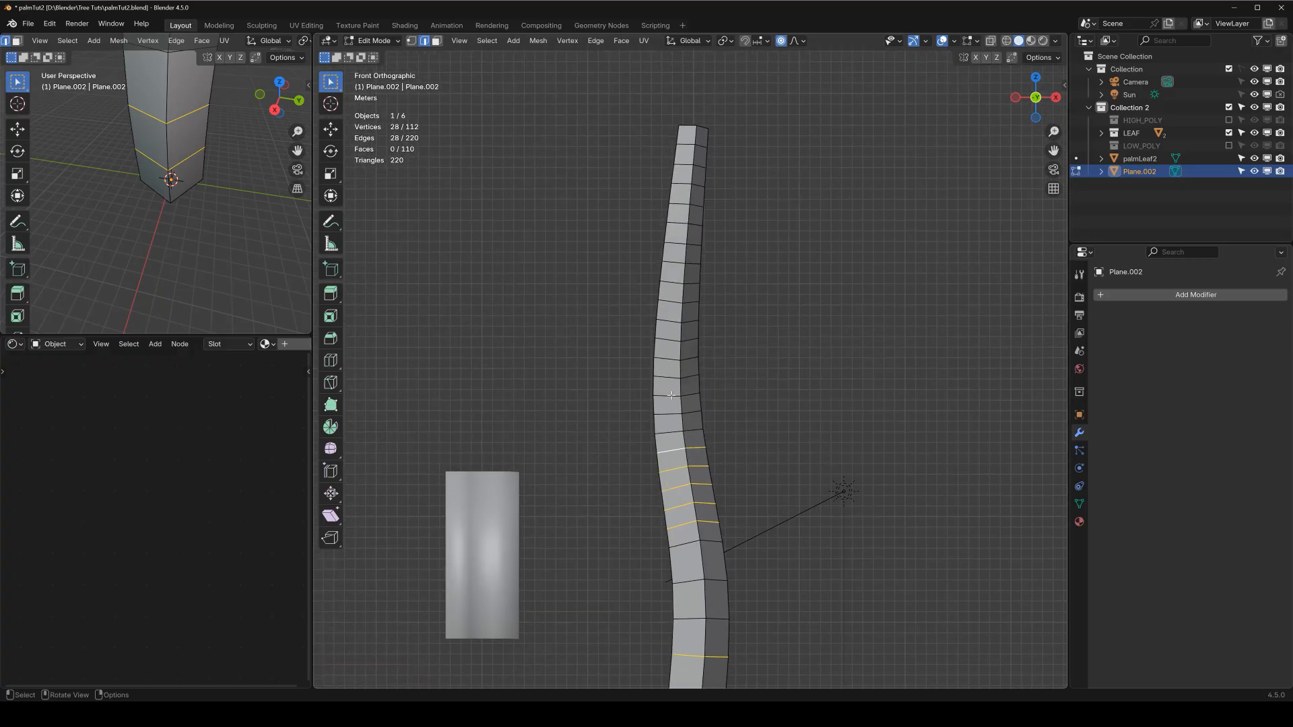
middle_click_drag(666, 384, 664, 414, "shift")
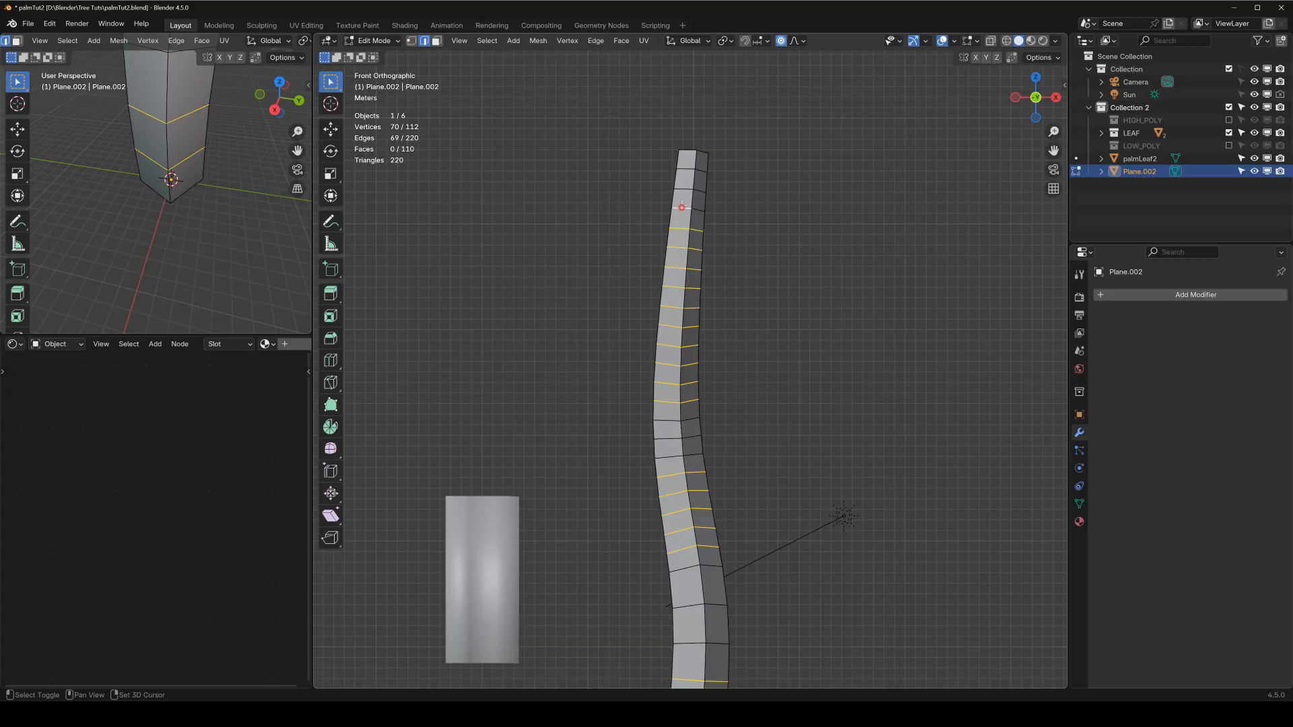
double_click(682, 191, "shift")
scroll(711, 371, "down", 1)
middle_click_drag(706, 659, 704, 557, "shift")
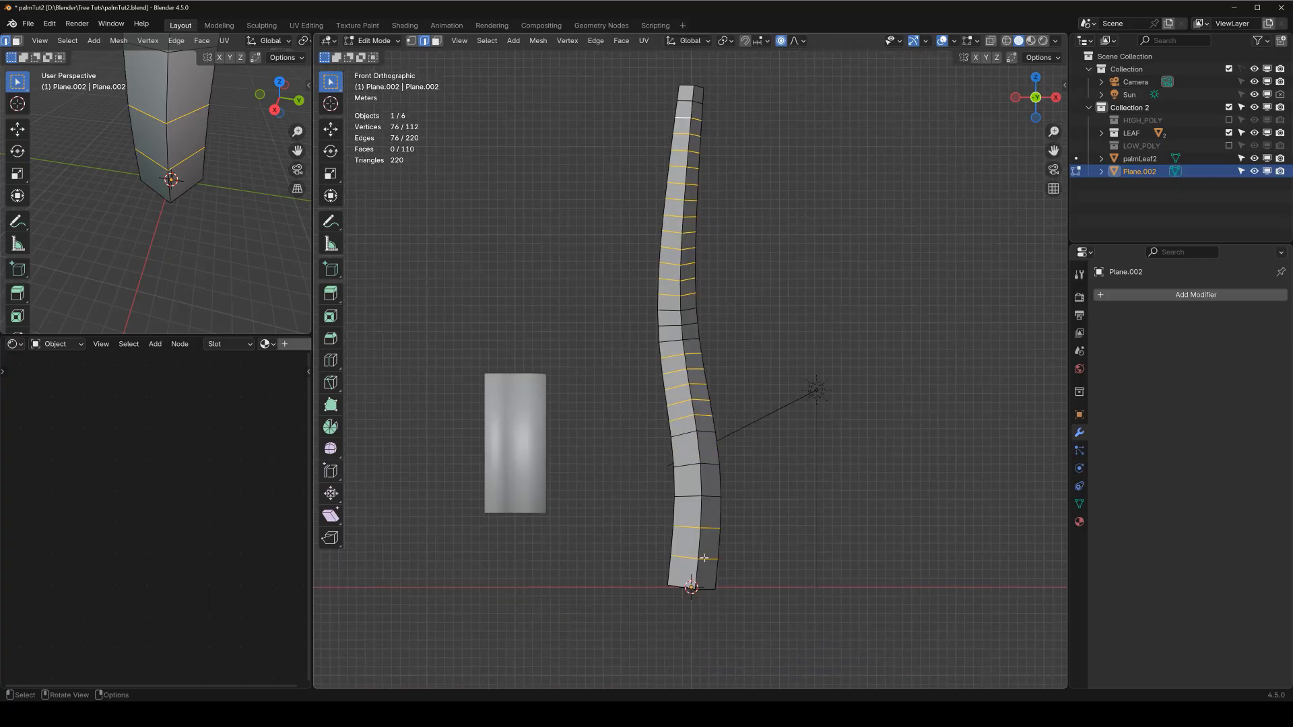
Try to dissolve the selected trunk edge loops and undo the operation.
key("x")
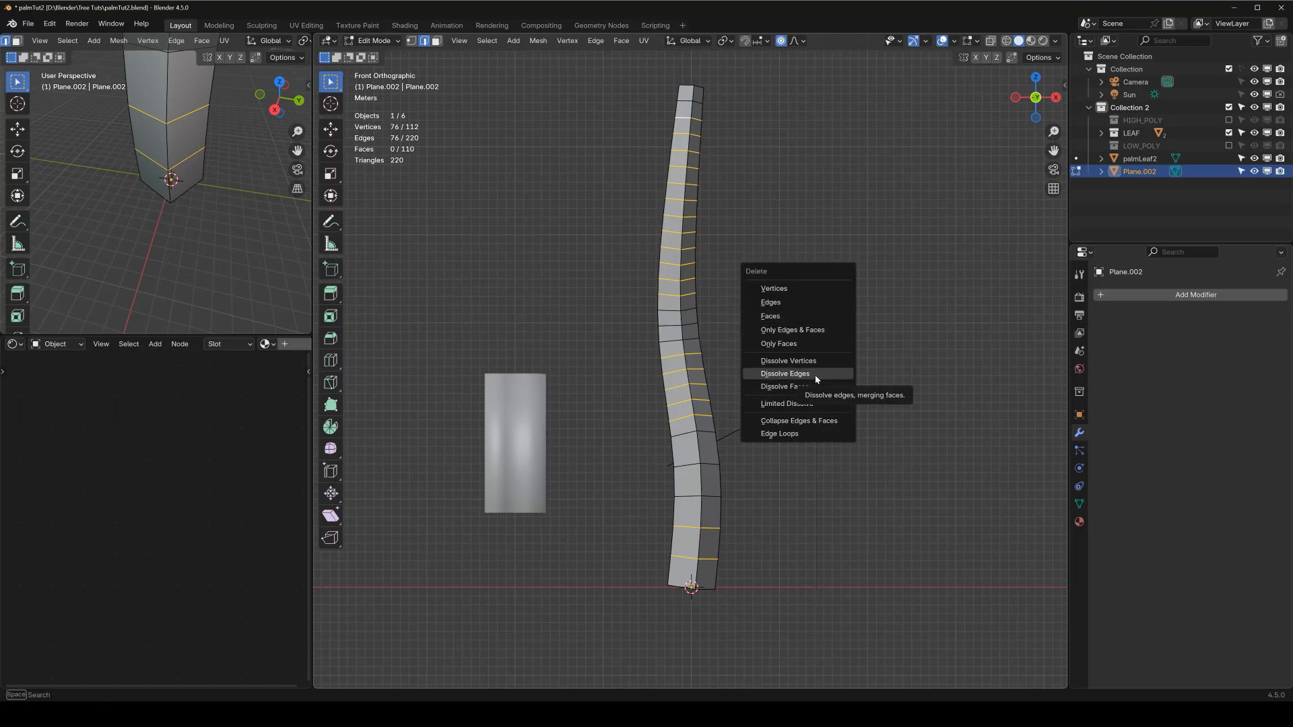
left_click(785, 374)
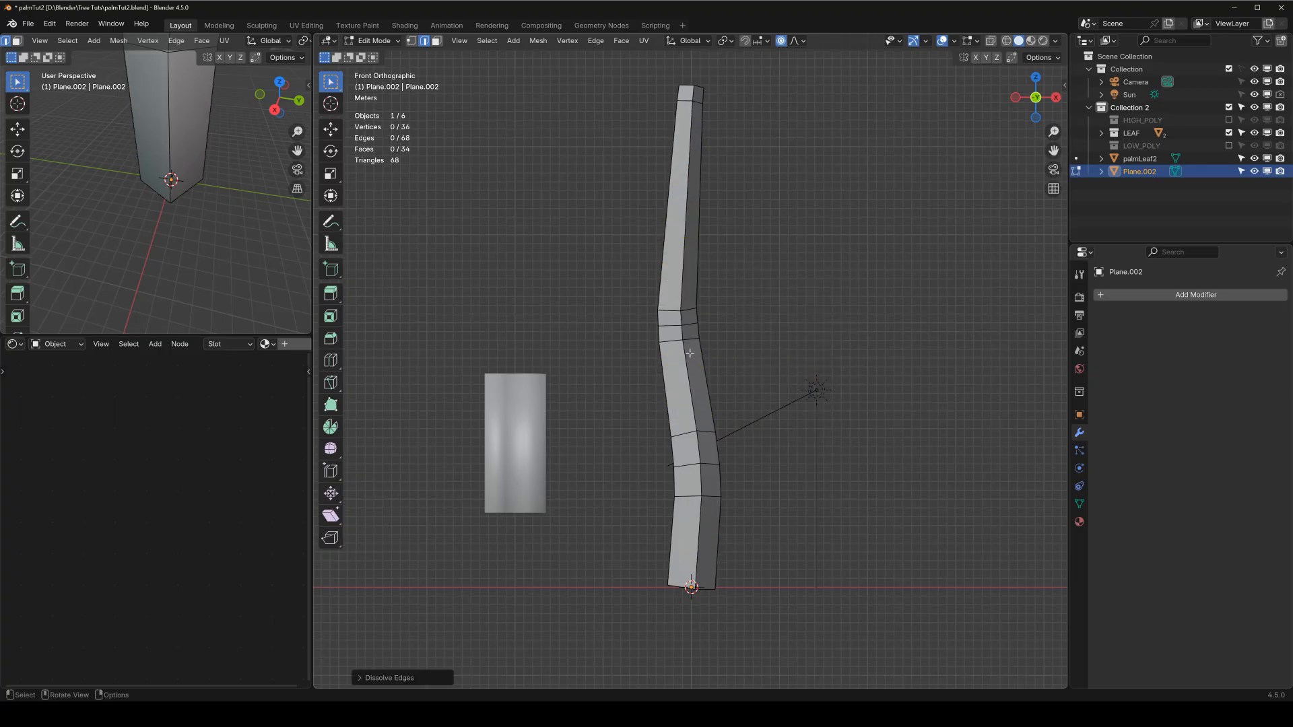
key("ctrl+z")
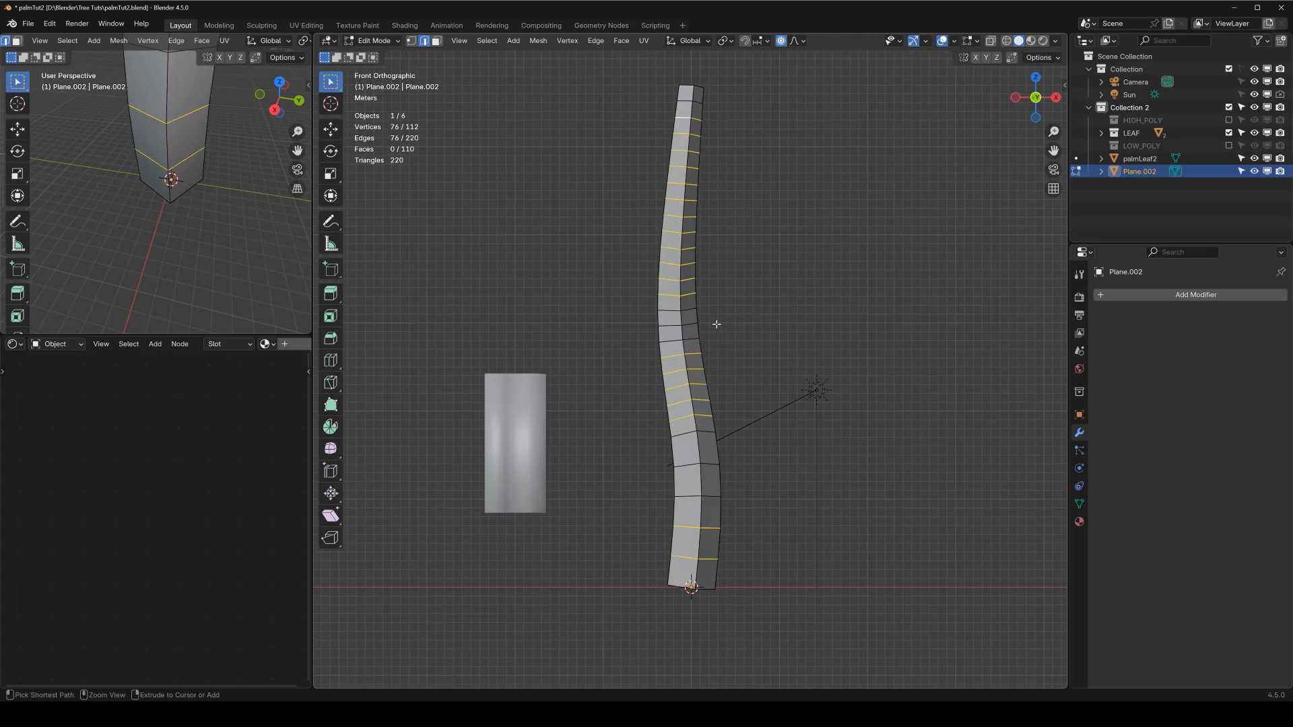
Deselect the edge loop just above the upper bend, dissolve the remaining selected edges and return to Object Mode.
scroll(659, 295, "up", 1)
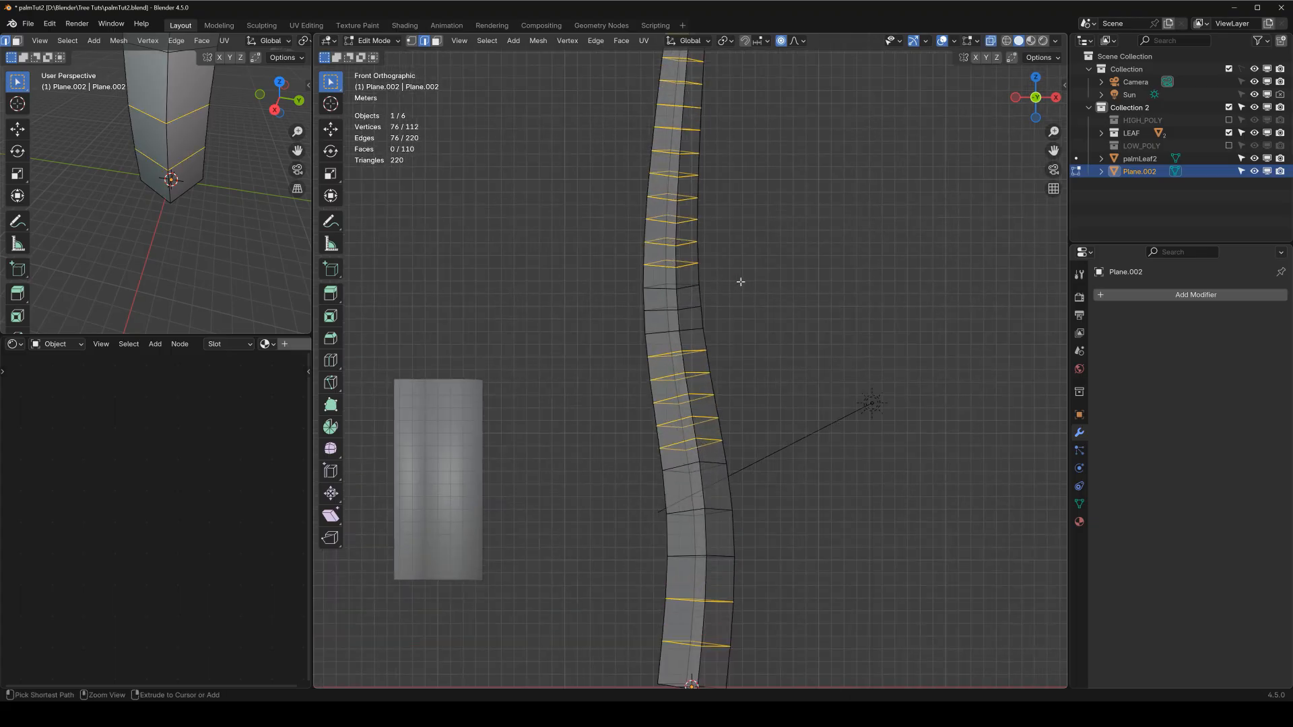
left_click_drag(741, 281, 576, 231, "ctrl")
scroll(691, 284, "down", 4)
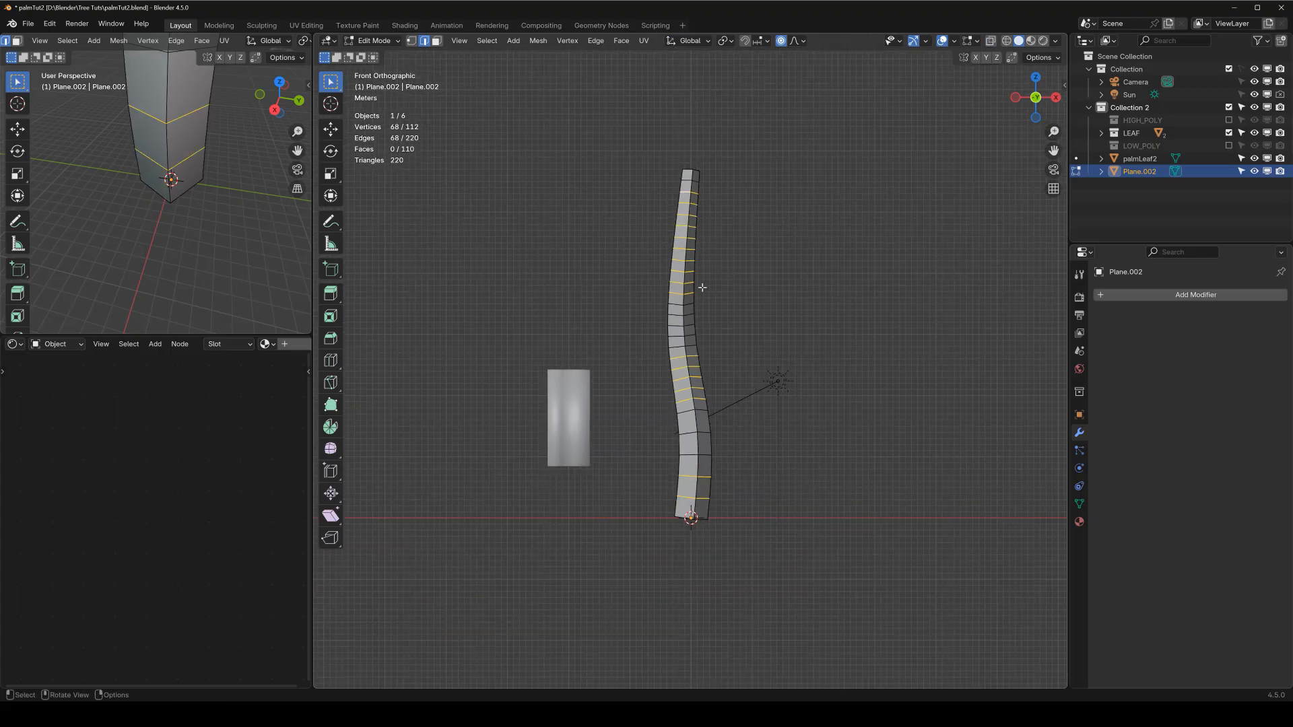
key("x")
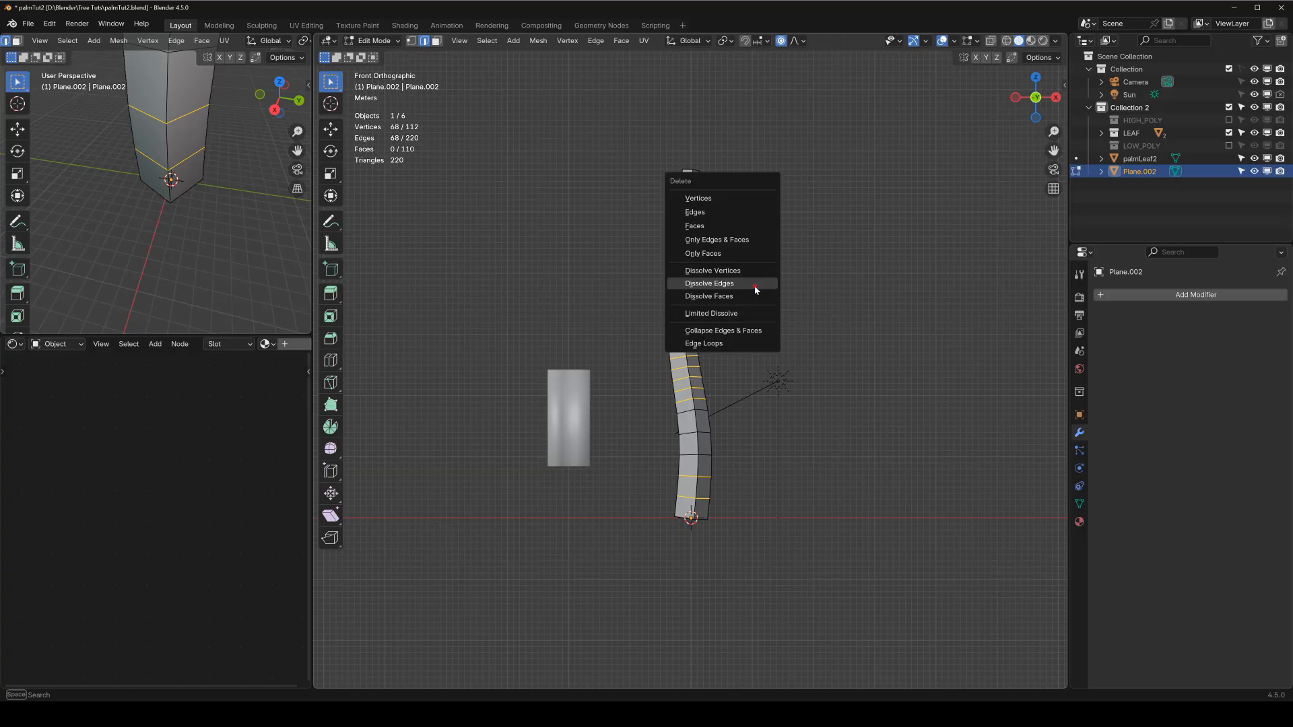
left_click(754, 288)
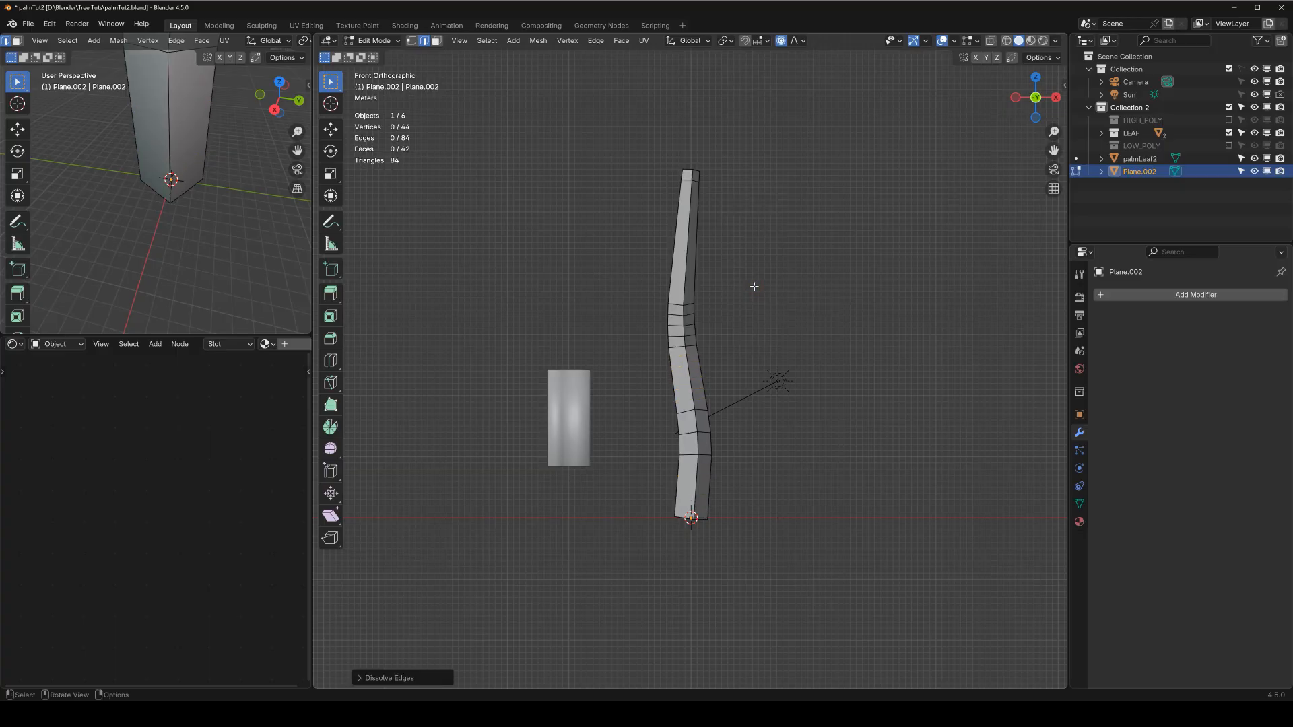
key("Tab")
Try smooth shading on the trunk and set it back to flat shading.
middle_click_drag(692, 294, 688, 327)
right_click(696, 290)
left_click(698, 294)
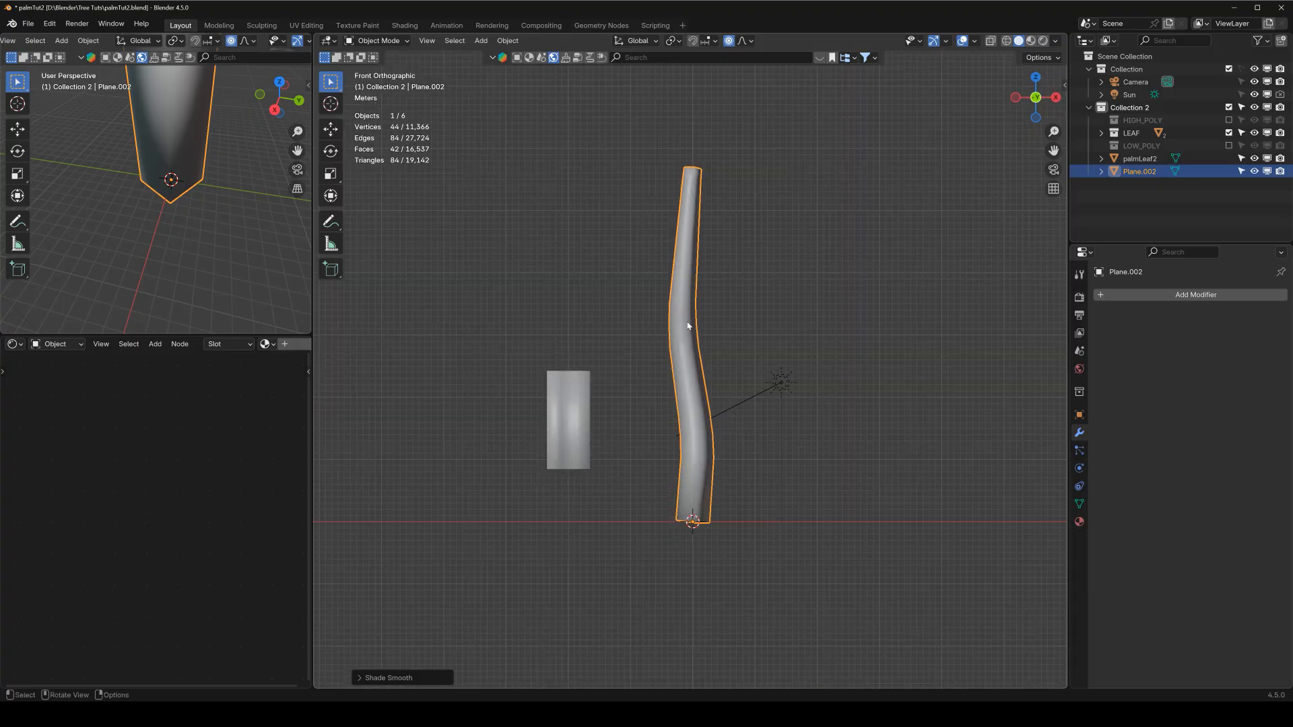
key("Tab")
key("Tab")
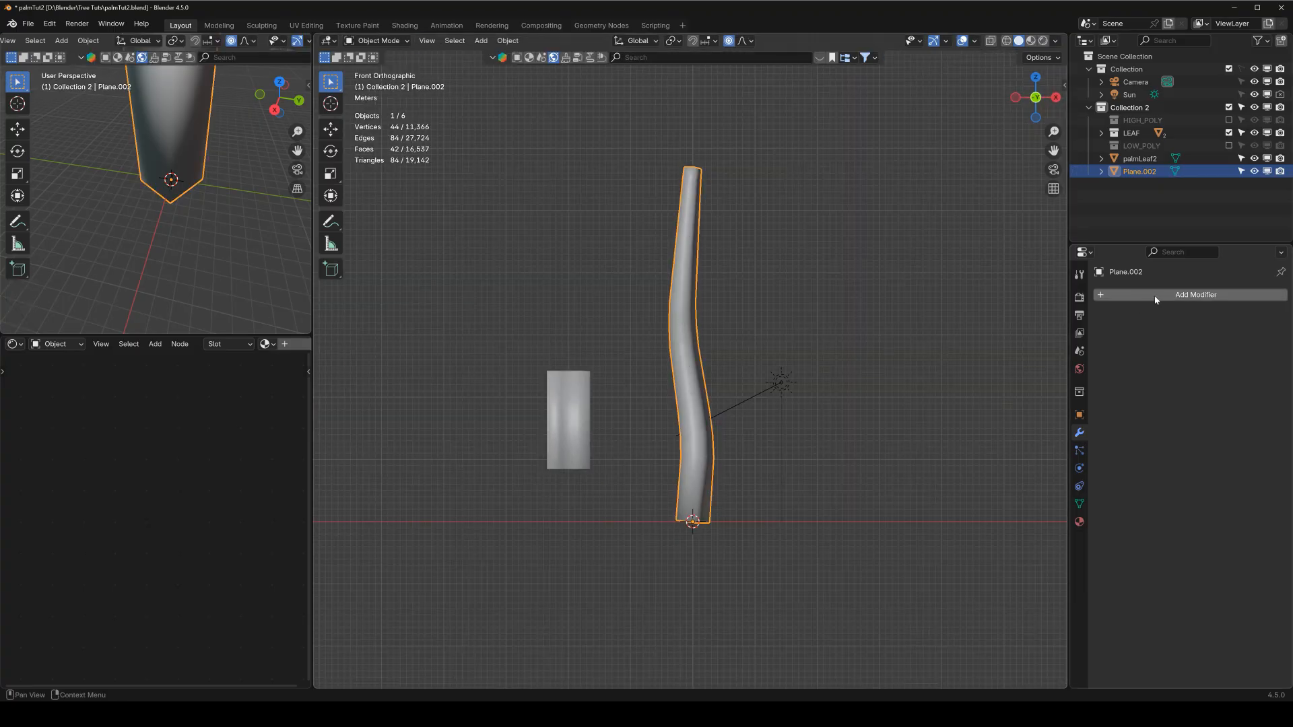
right_click(686, 286)
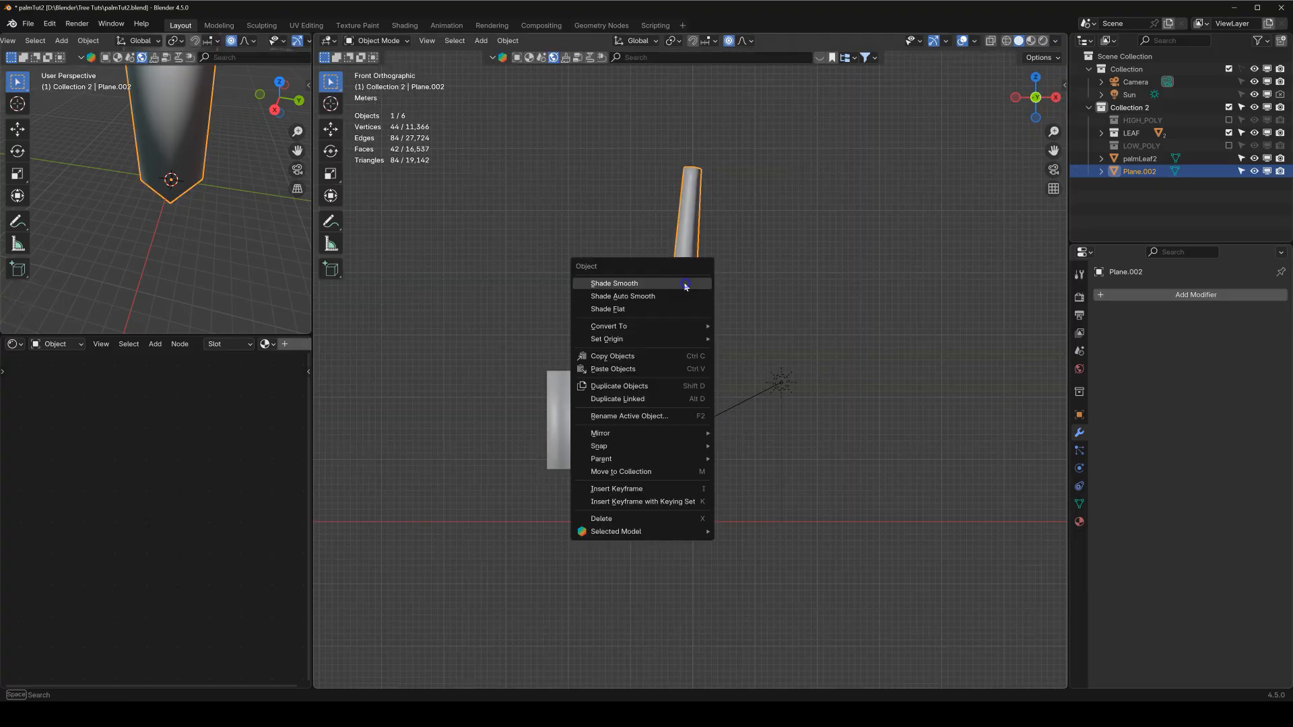
left_click(655, 309)
Add a Subdivision Surface modifier to the trunk and apply it.
left_click(1183, 294)
mouse_move(1183, 298)
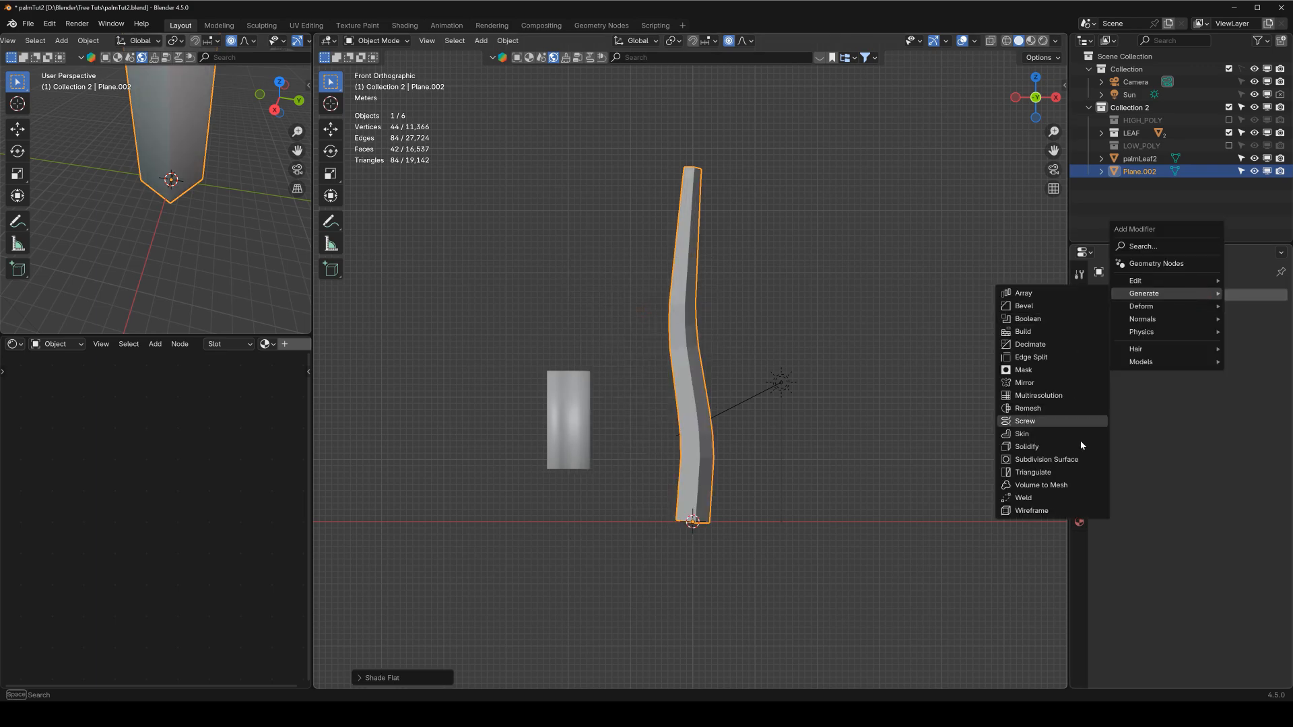
left_click(1063, 460)
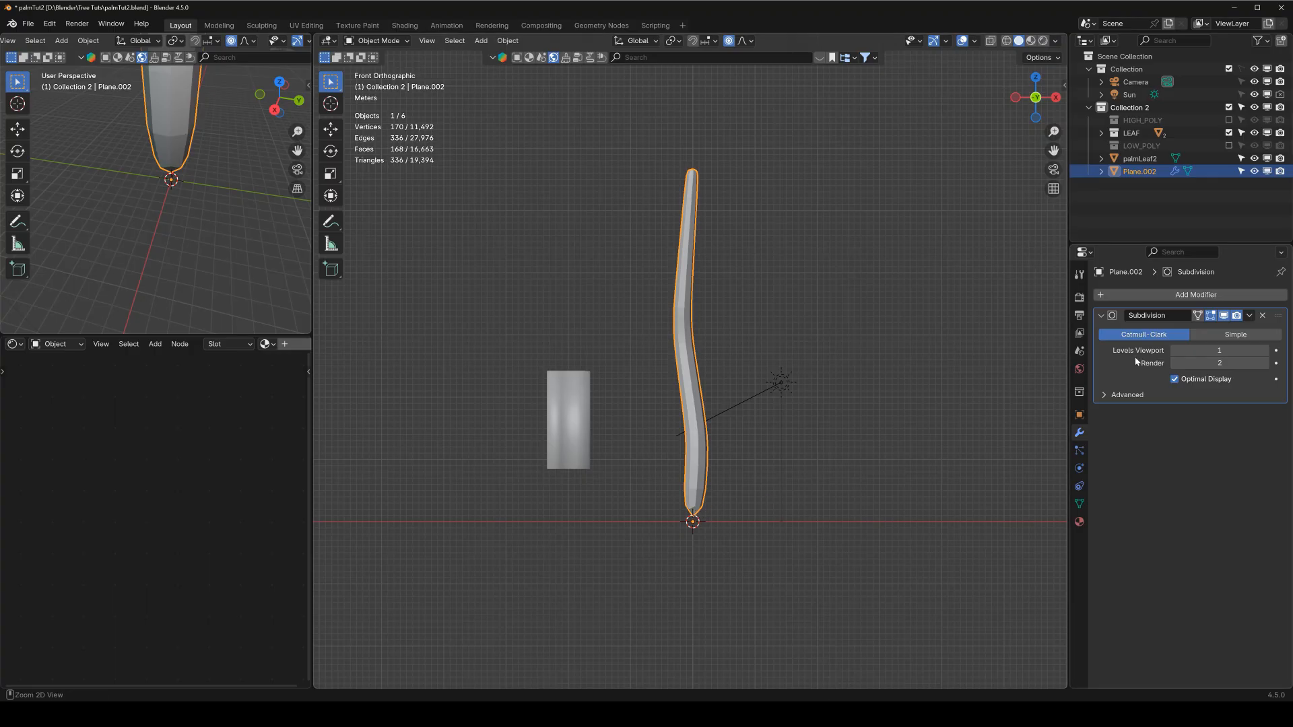
key("ctrl+a")
In Edit Mode, select six surplus edge loops along the subdivided trunk and dissolve them.
key("Tab")
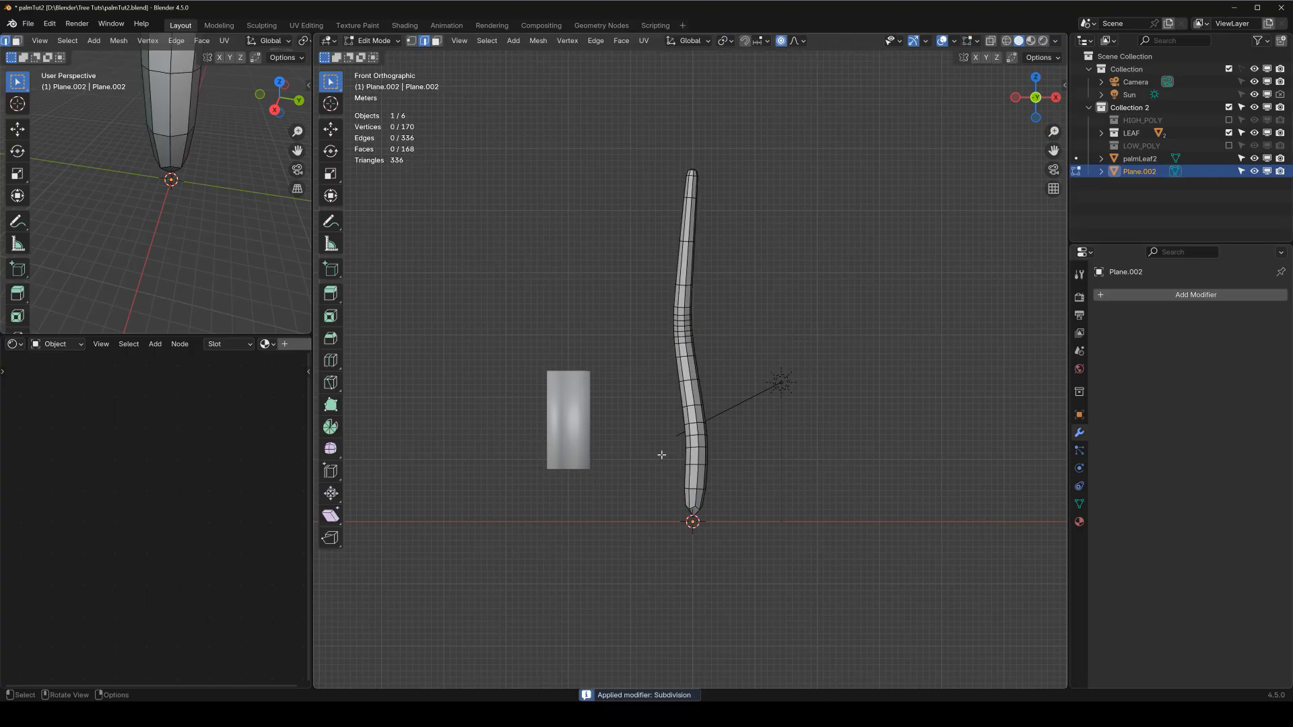
scroll(686, 431, "up", 3)
scroll(686, 431, "up", 2)
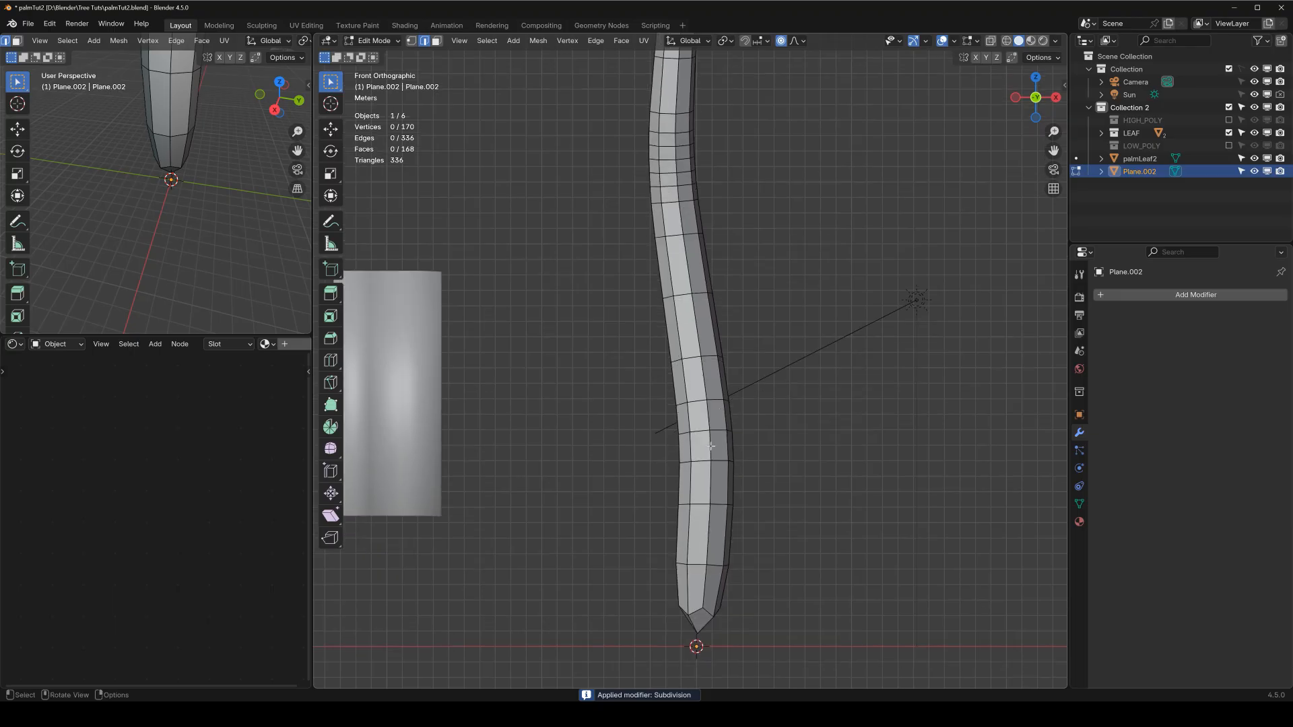
left_click(697, 505, "alt")
scroll(699, 394, "up", 2, "shift")
scroll(697, 382, "up", 5, "shift")
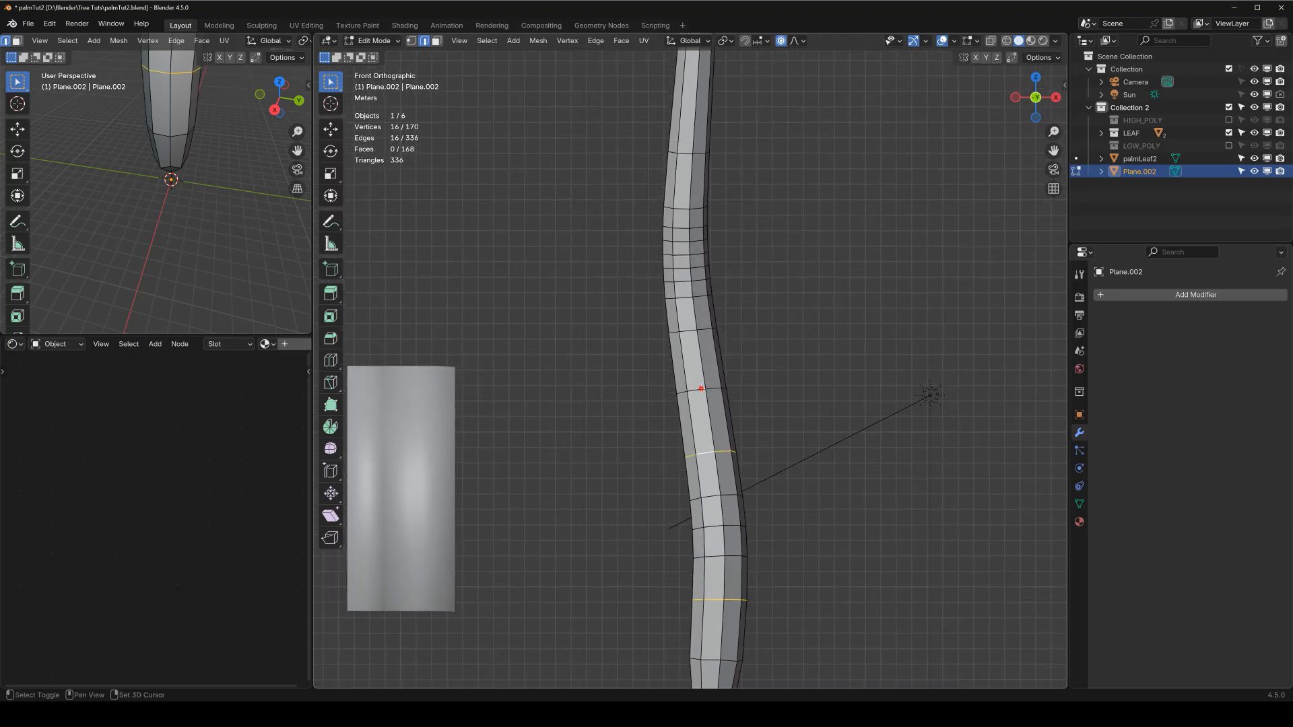
scroll(712, 377, "up", 6, "shift")
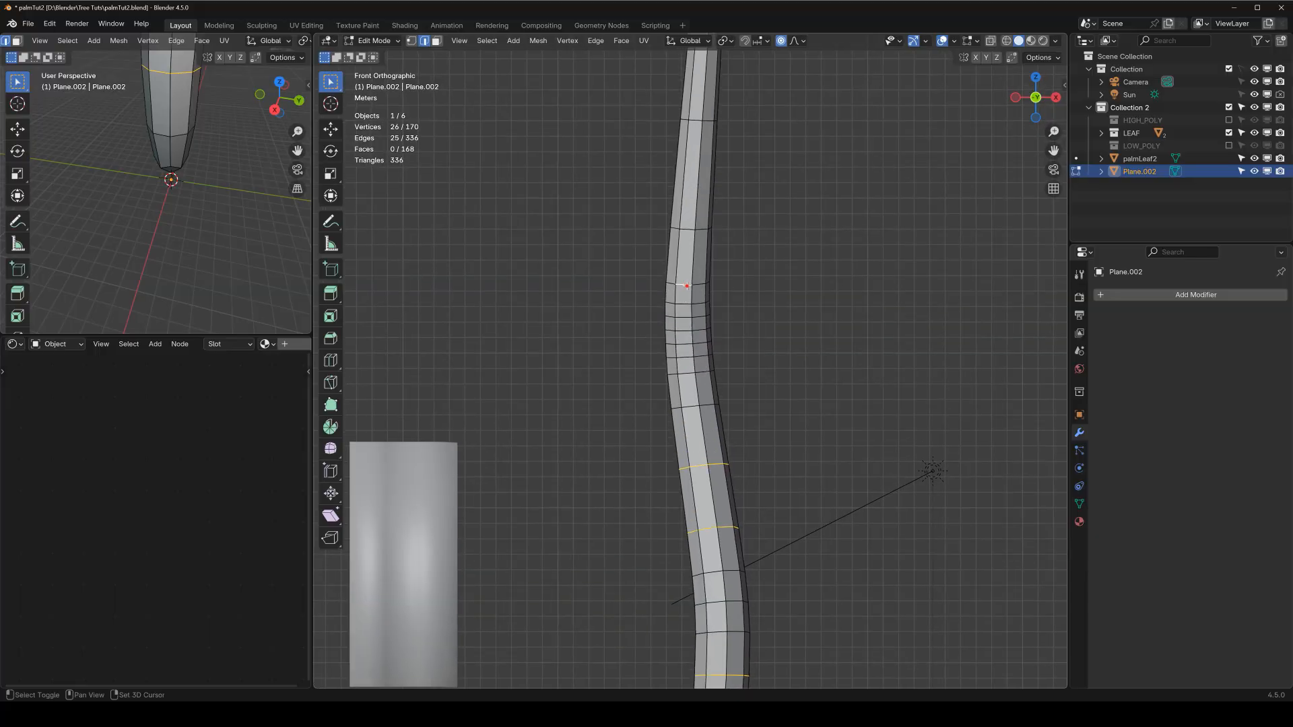
middle_click_drag(690, 274, 702, 407, "shift")
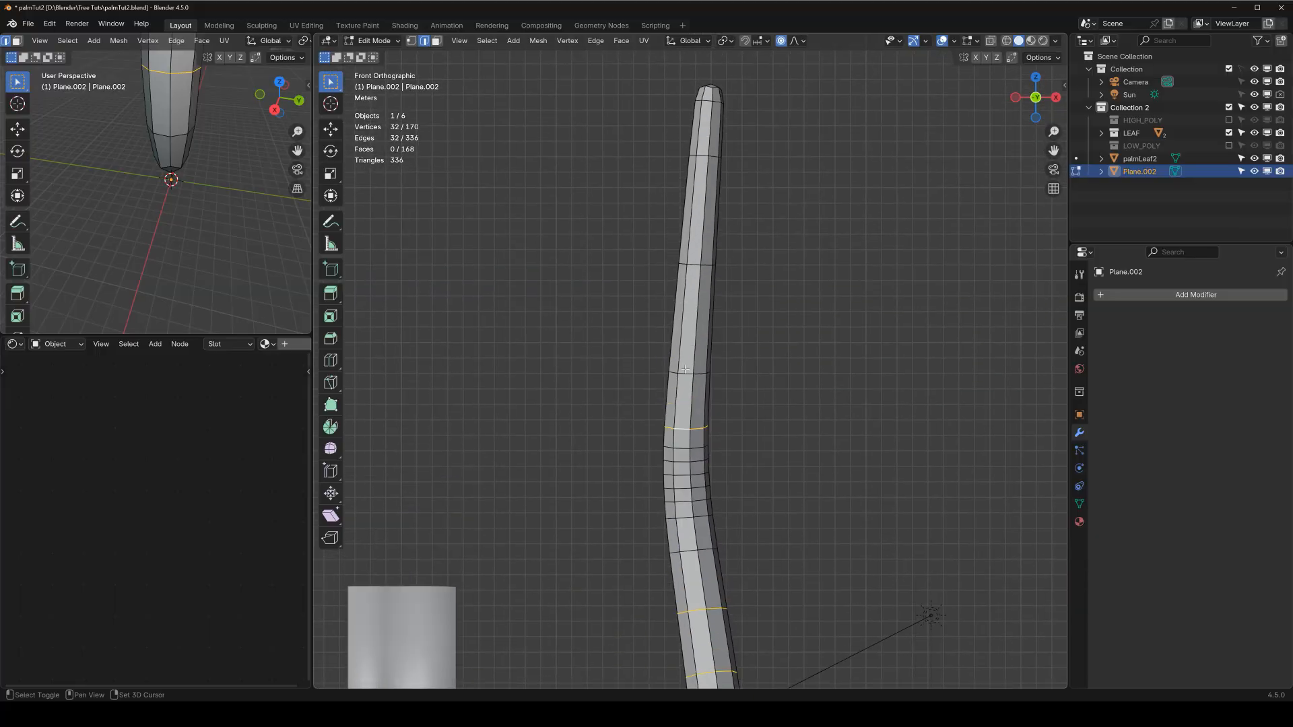
left_click(697, 159, "alt+shift")
key("x")
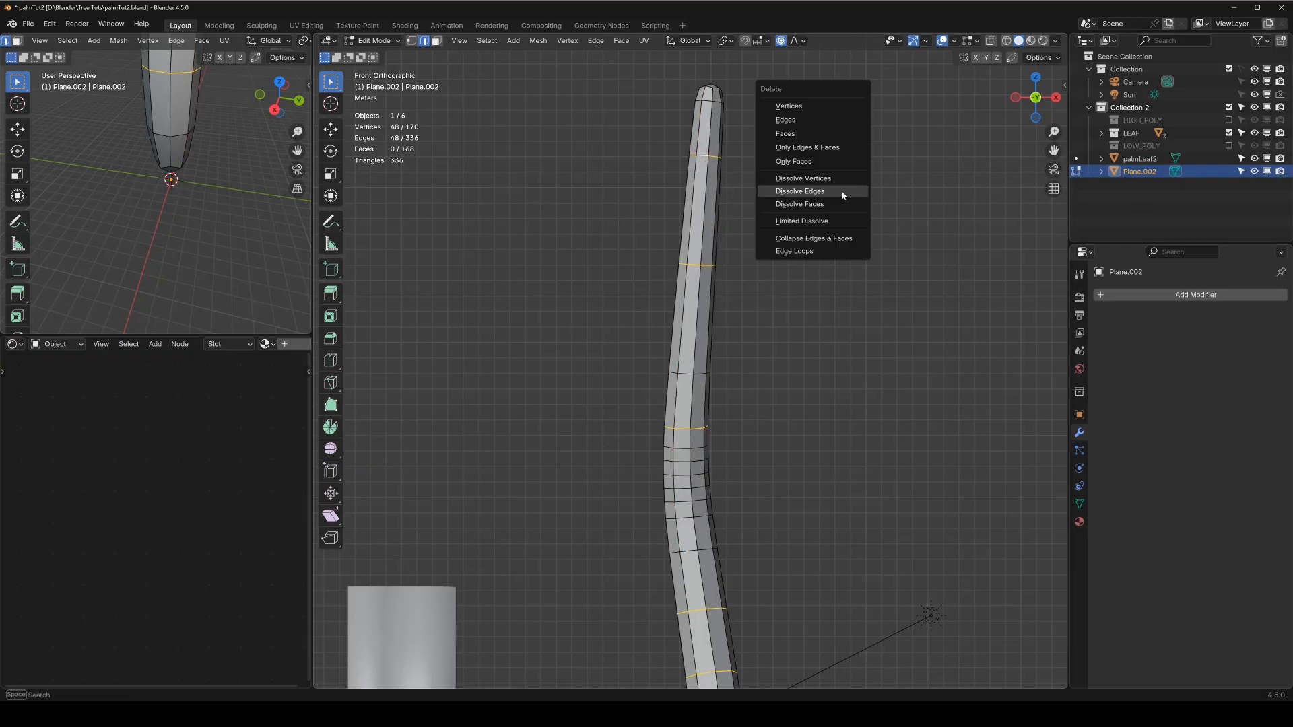
left_click(837, 192)
scroll(737, 361, "down", 3)
middle_click_drag(748, 450, 746, 269, "shift")
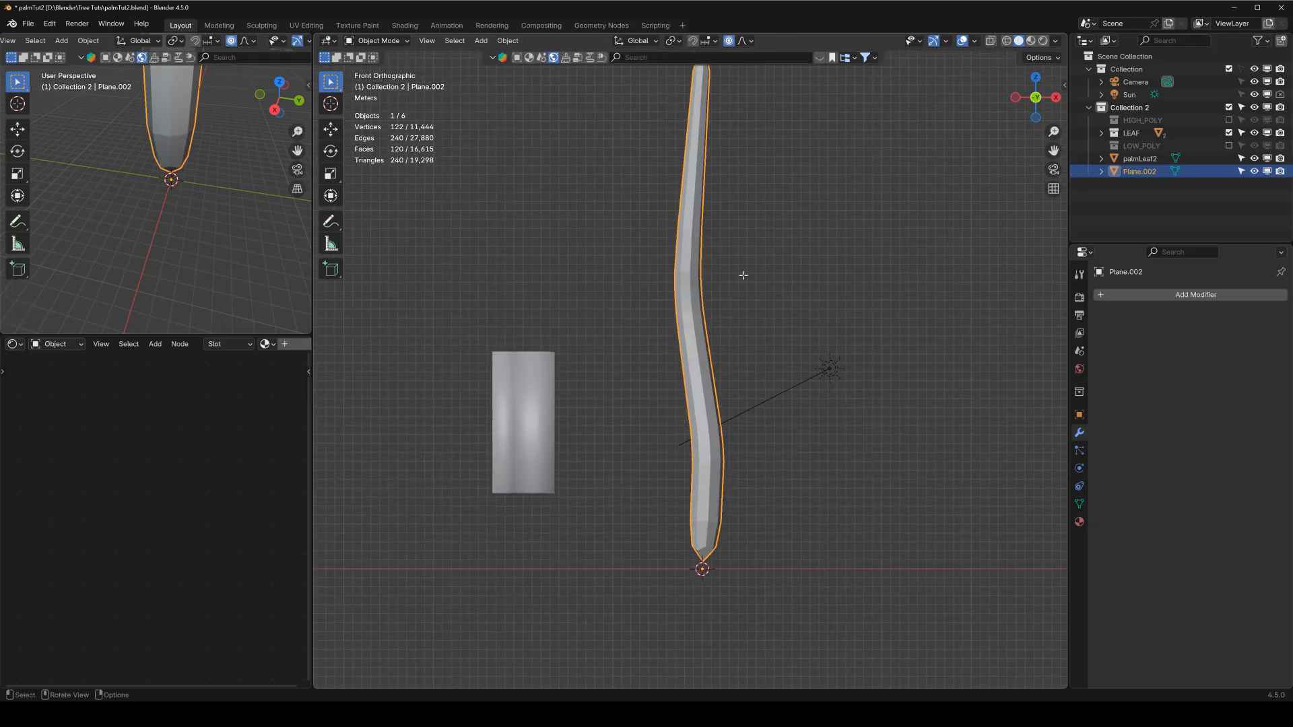
Dissolve one more edge loop among the dense loops at the trunk's upper bend and check the silhouette in Object Mode.
scroll(686, 331, "up", 3)
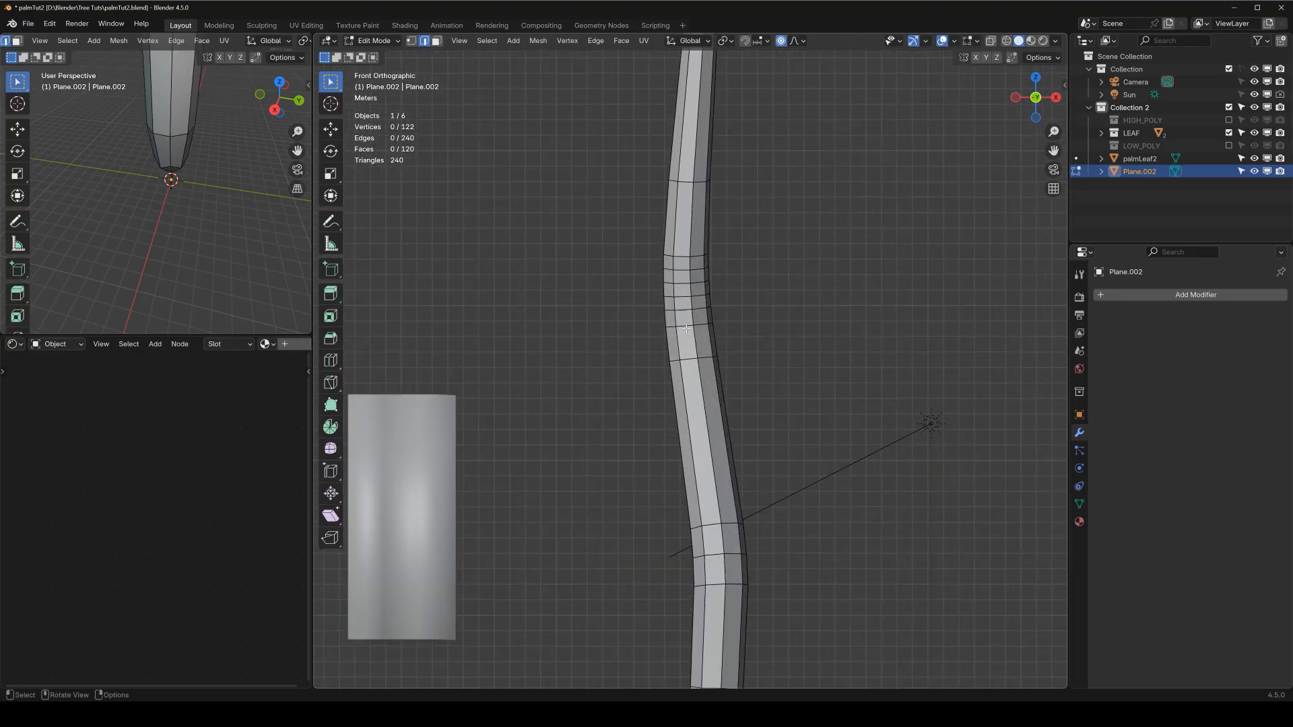
key("x")
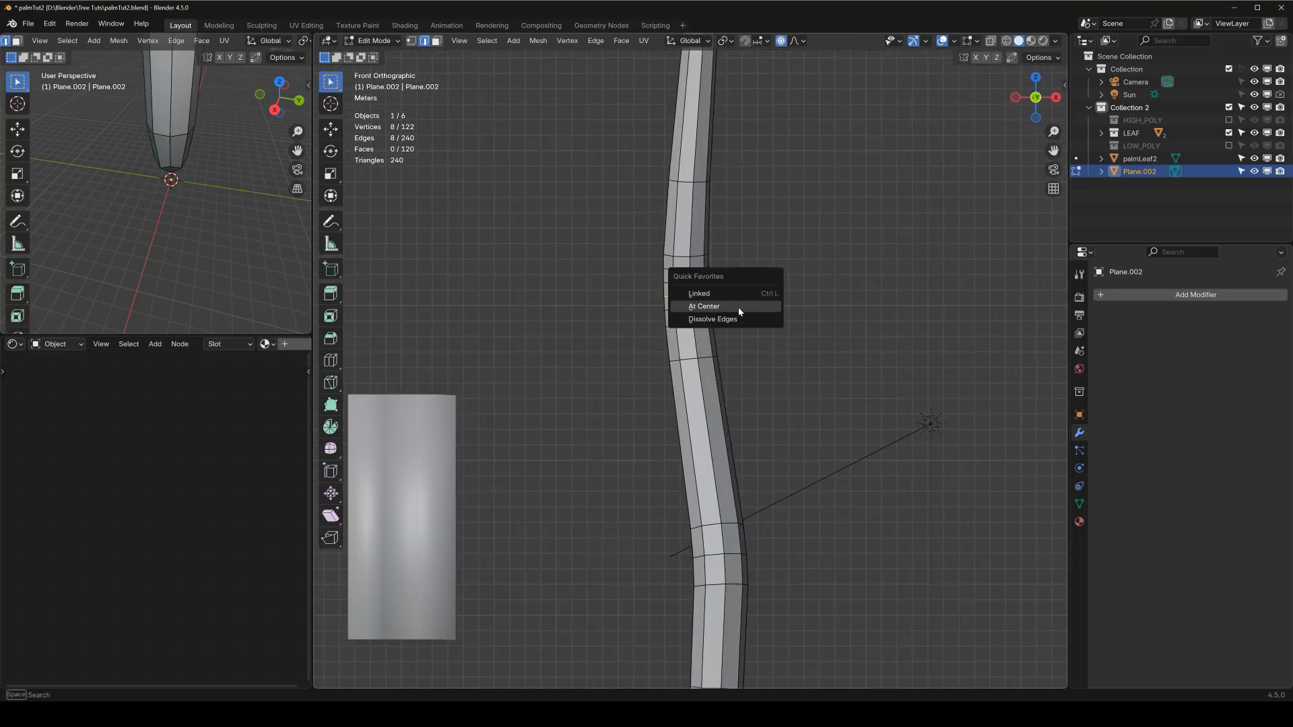
left_click(737, 318)
key("Tab")
key("Tab")
scroll(805, 332, "down", 2)
key("Tab")
scroll(790, 413, "down", 1)
key("Tab")
scroll(730, 470, "up", 2)
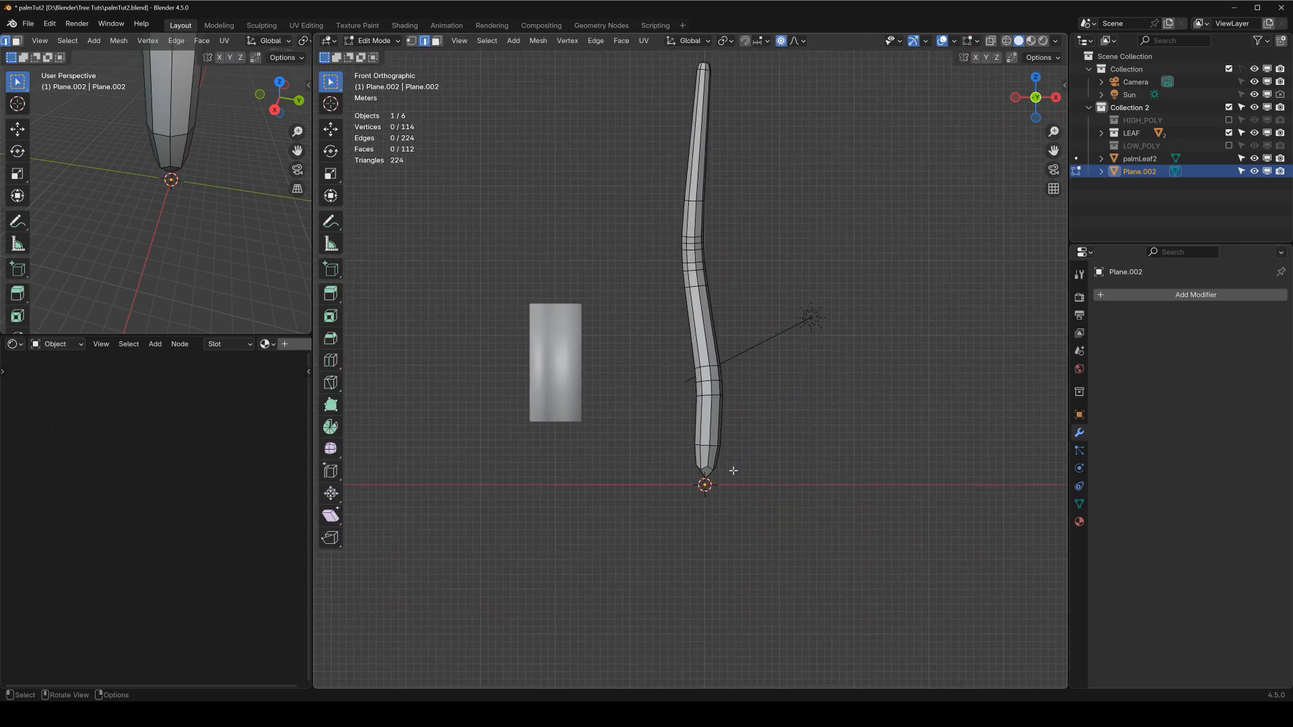
Add a single loop cut around the trunk just above its pointed base.
key("ctrl+r")
left_click(714, 522)
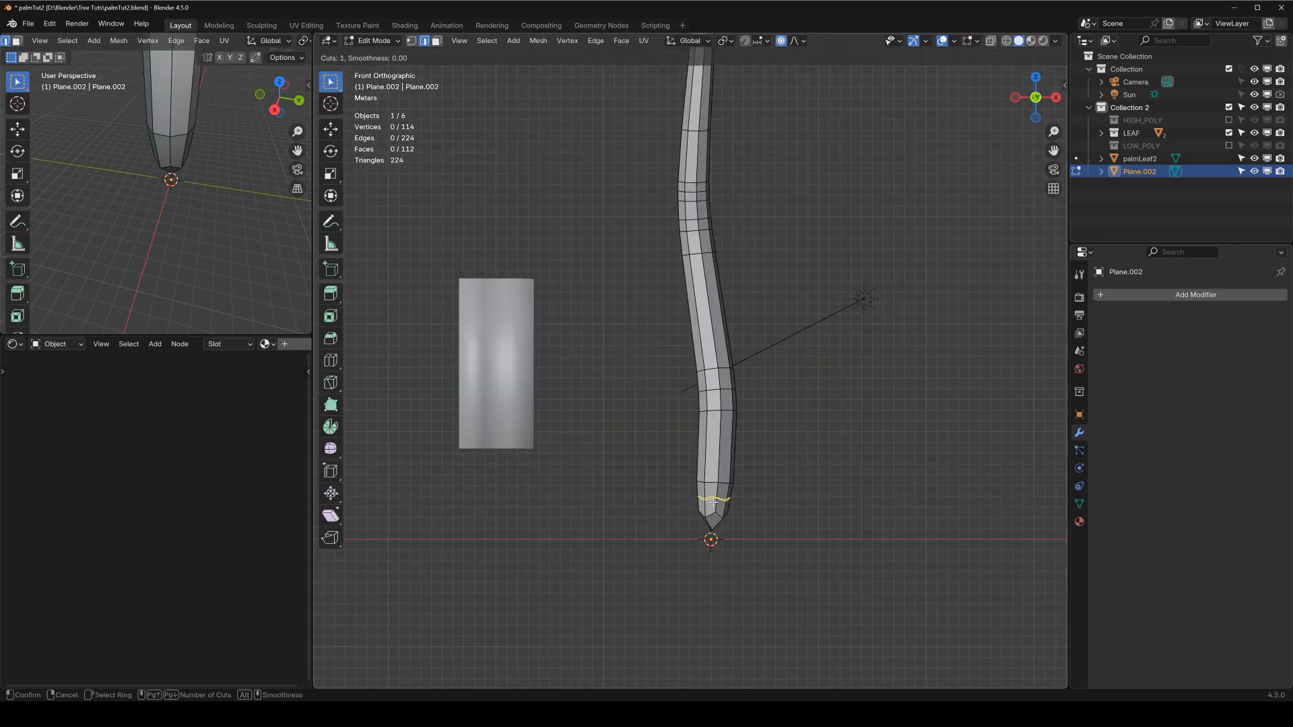
left_click(712, 510)
key("Tab")
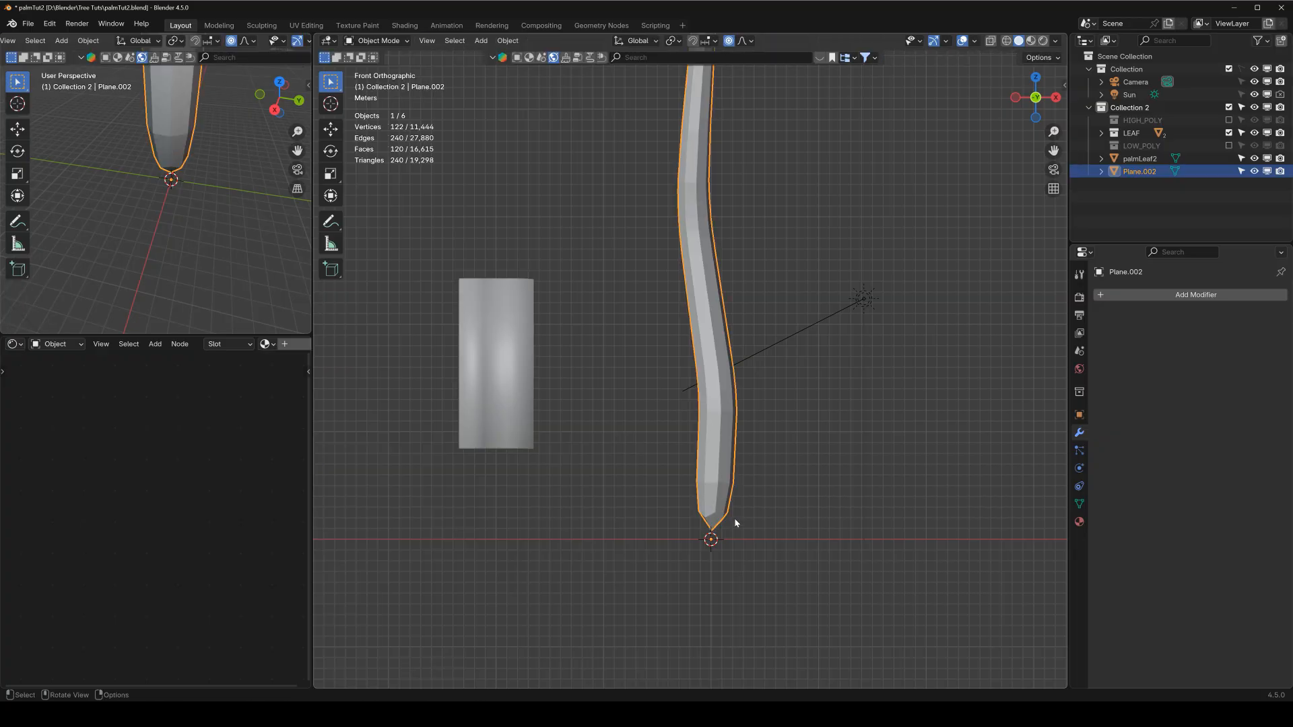
Select the trunk's base section, scale it about 1.23 with a proportional size of about 11.9, move it slightly down and return to Object Mode.
key("Tab")
left_click_drag(681, 462, 761, 531)
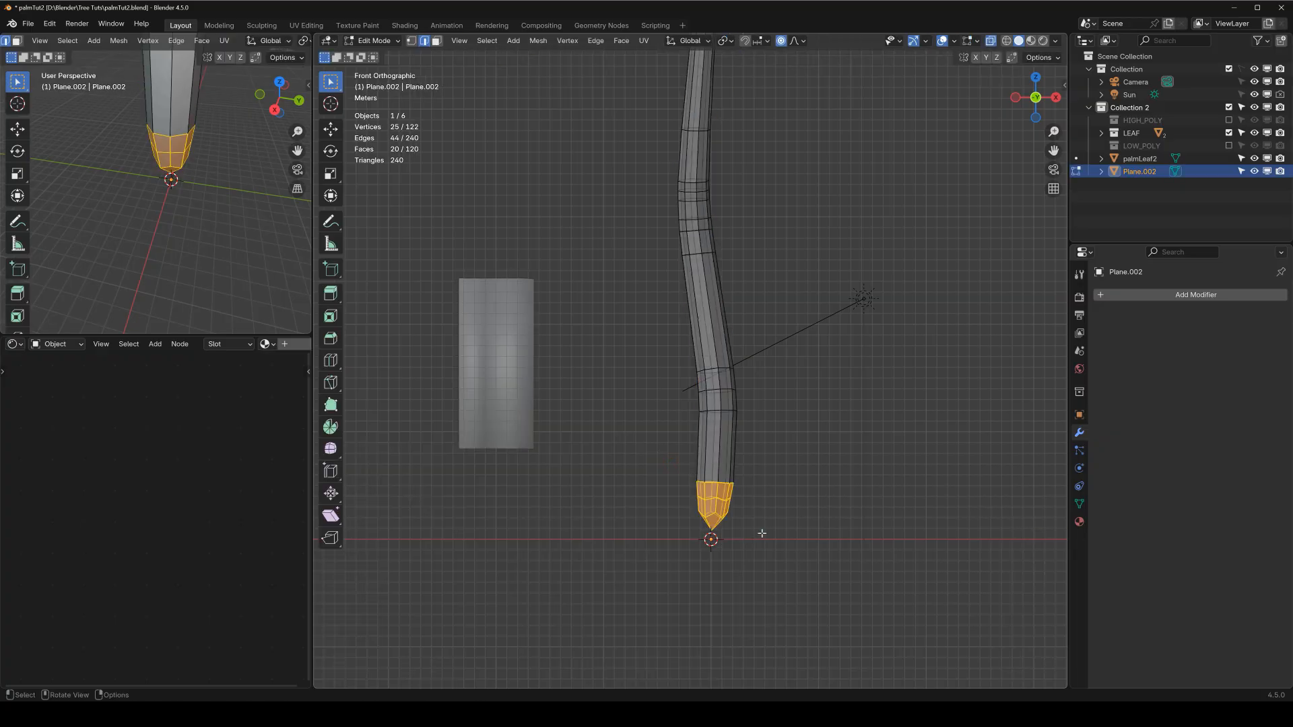
key("s")
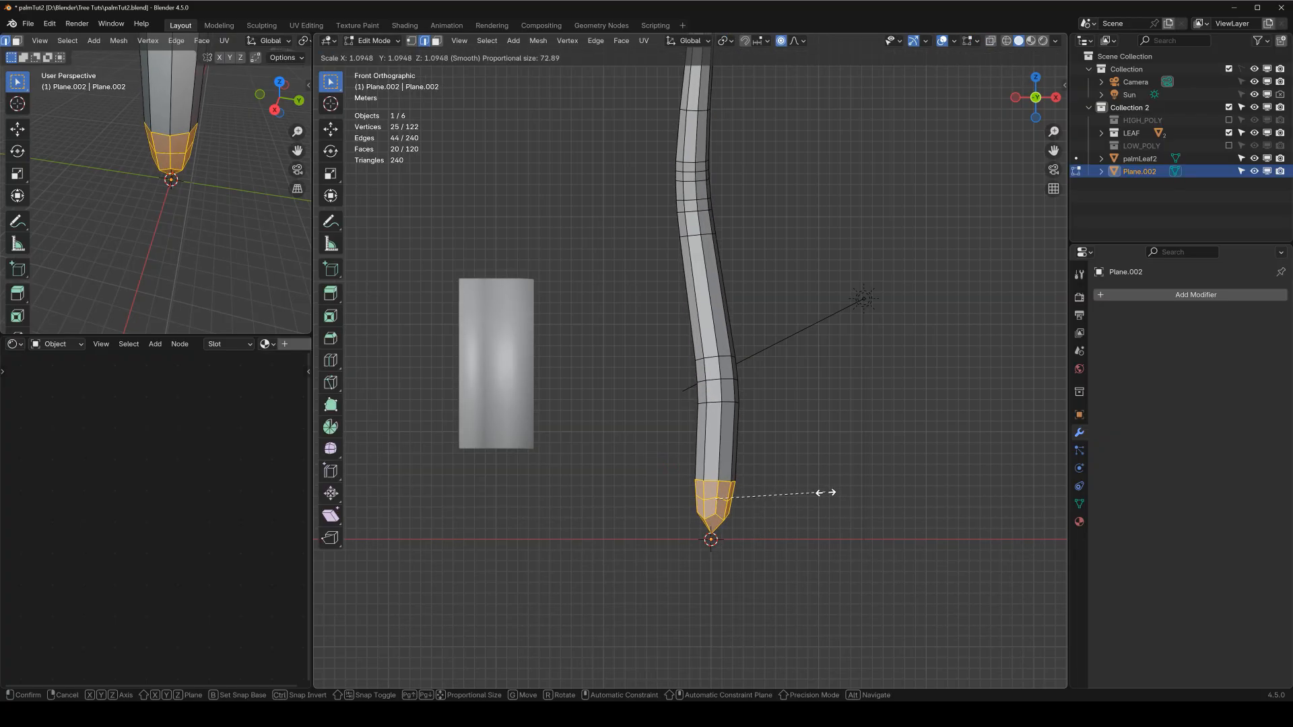
scroll(824, 491, "up", 5)
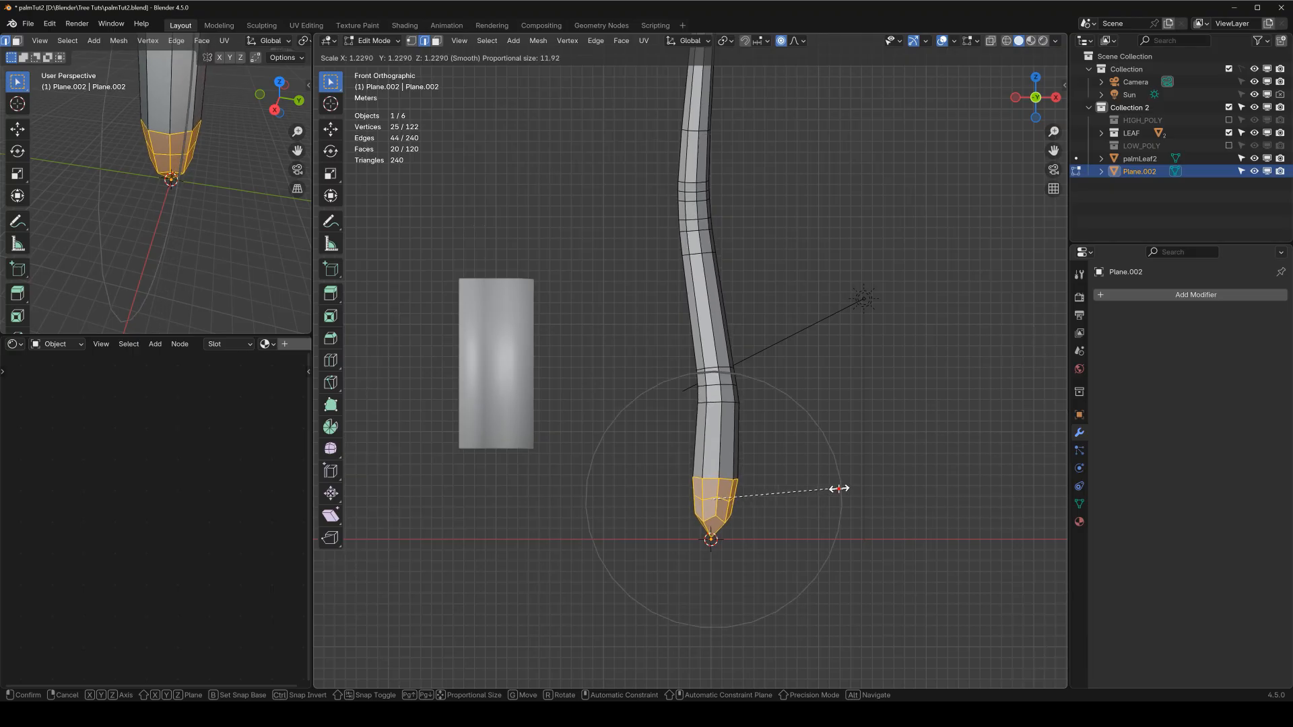
left_click(838, 489)
left_click(836, 504)
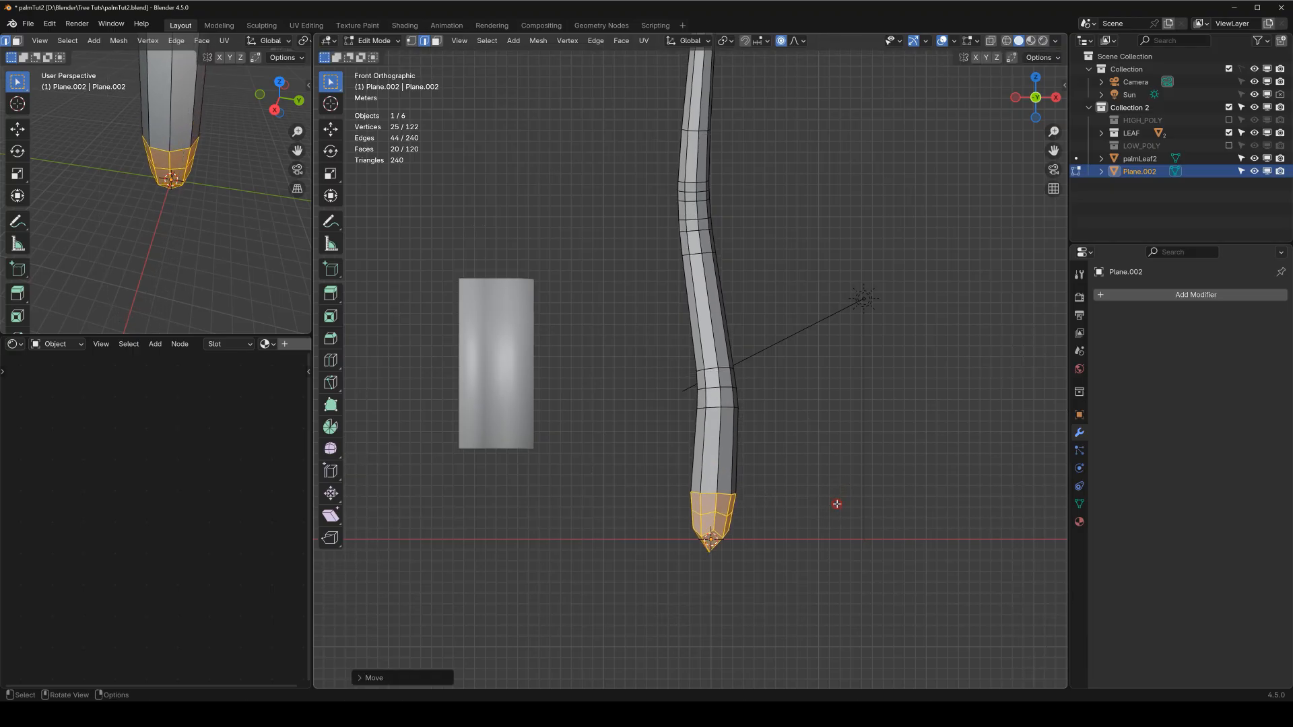
key("Tab")
scroll(808, 505, "down", 1)
scroll(808, 508, "down", 3)
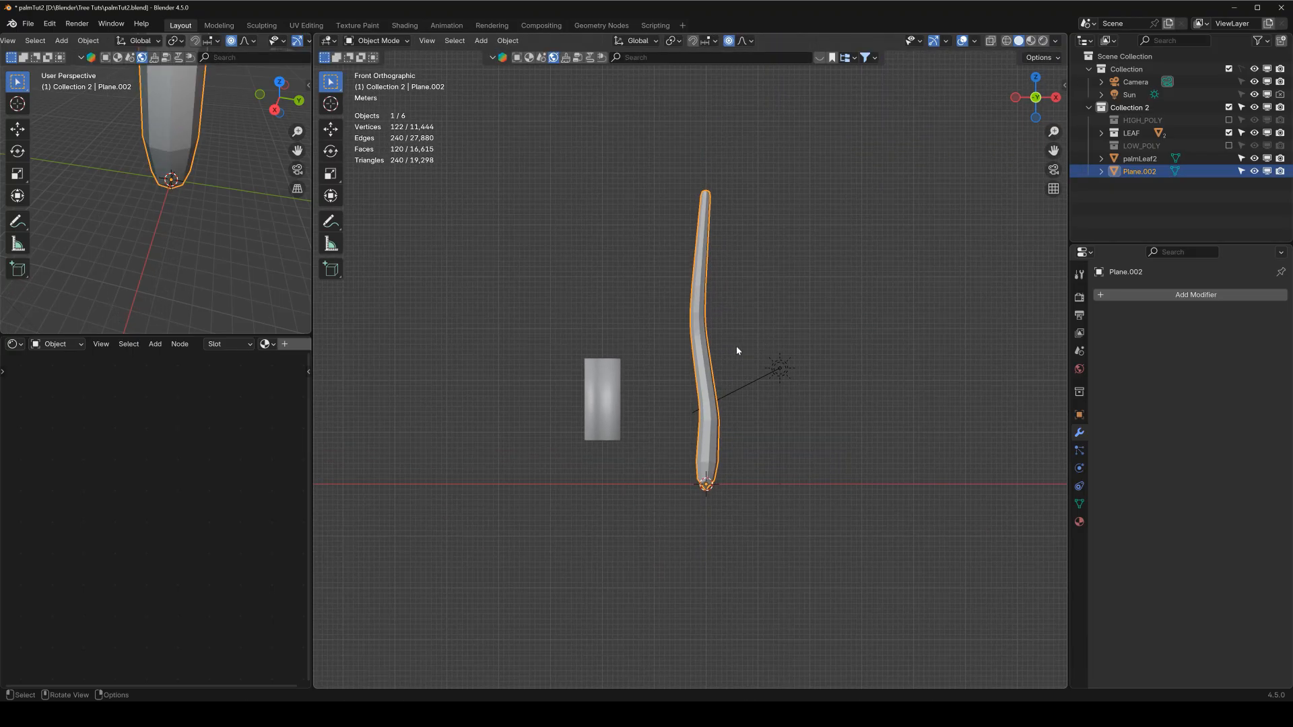
Apply smooth shading to the palm trunk.
scroll(737, 354, "up", 3)
right_click(736, 370)
left_click(696, 341)
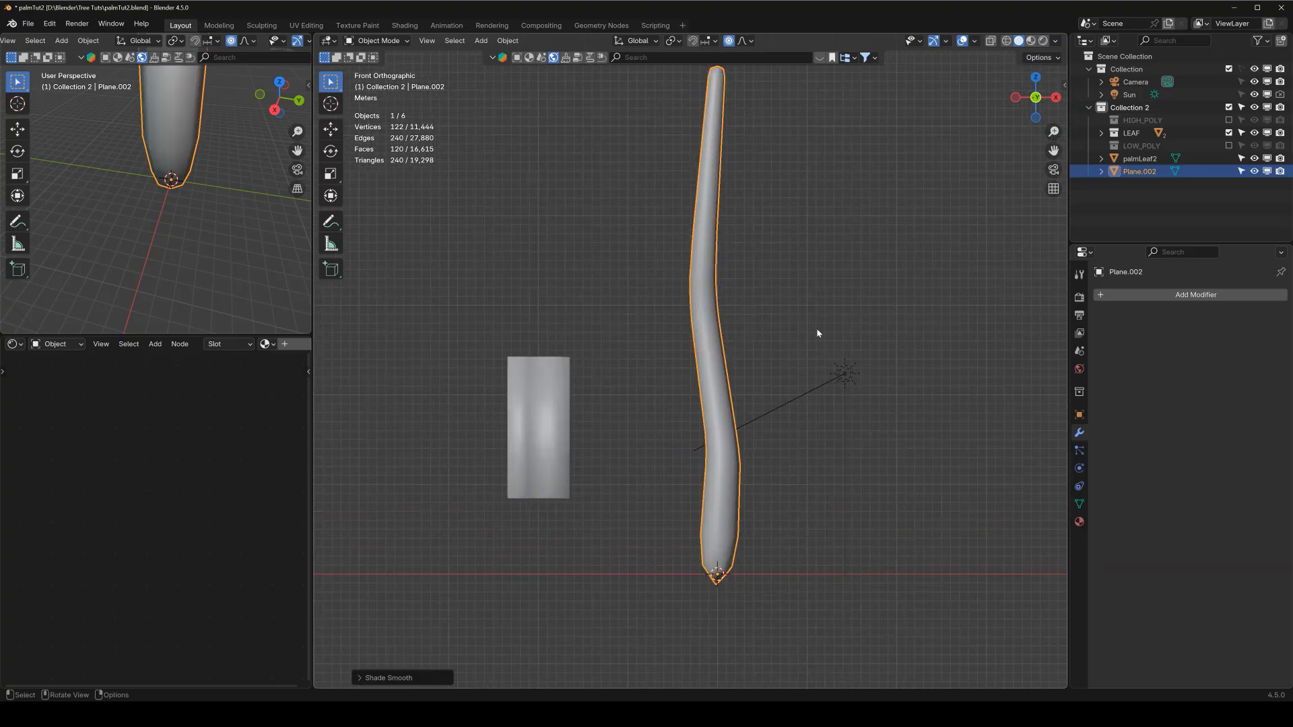
scroll(801, 325, "down", 1)
scroll(774, 350, "up", 3, "shift")
Temporarily show the HIGH_POLY collection in rendered shading to examine how the reference palm's crown base joins the trunk.
left_click(572, 469)
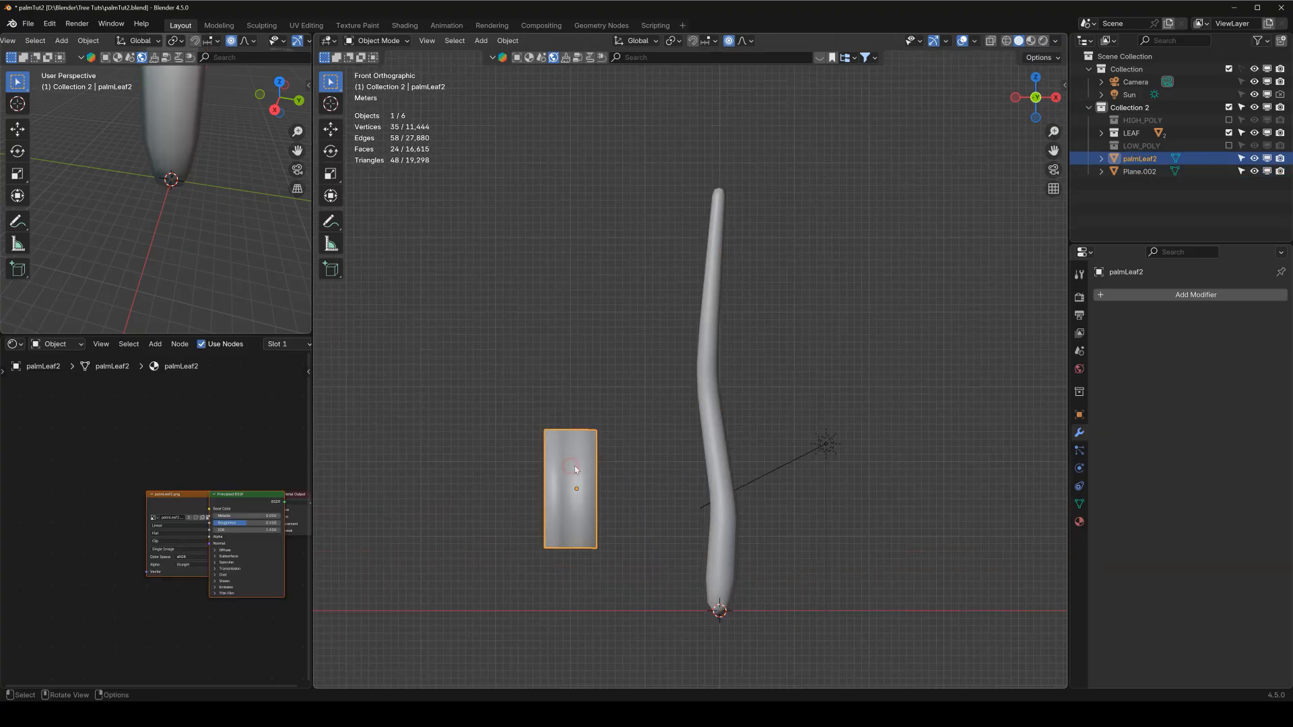
scroll(869, 285, "down", 3)
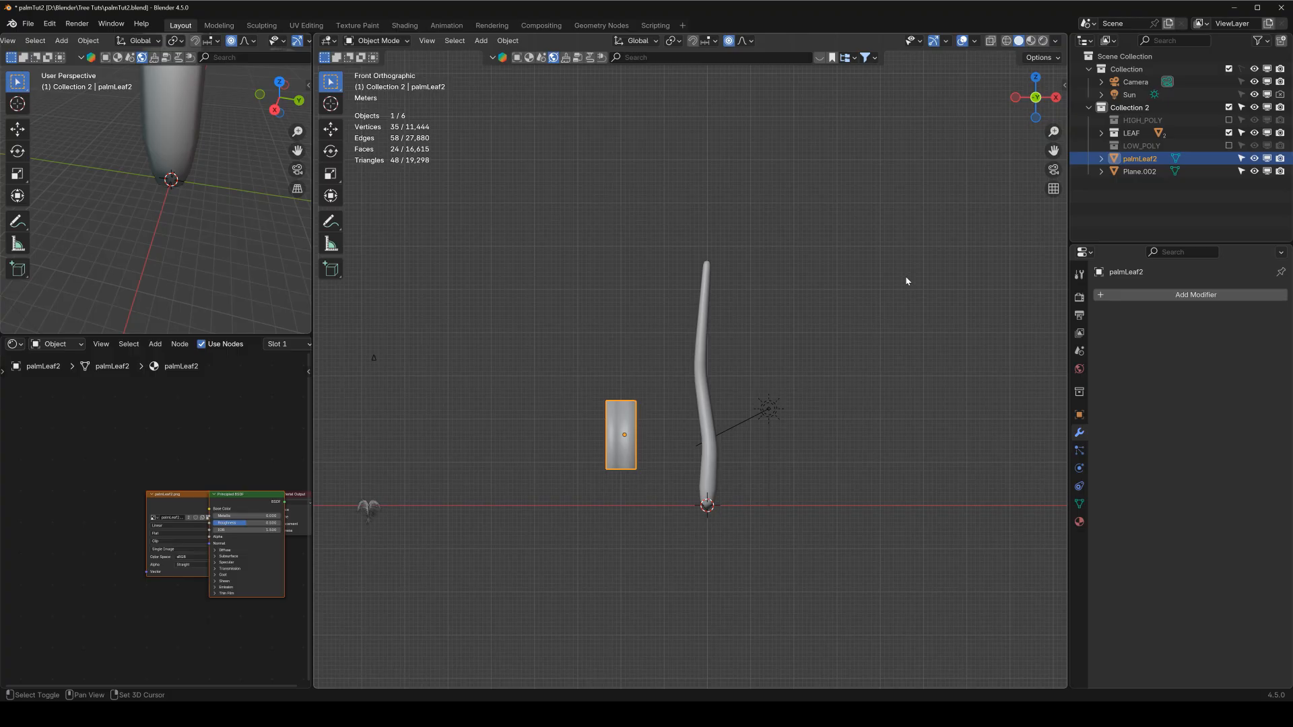
scroll(970, 298, "down", 2, "ctrl")
scroll(970, 298, "up", 2, "shift")
left_click(1228, 120)
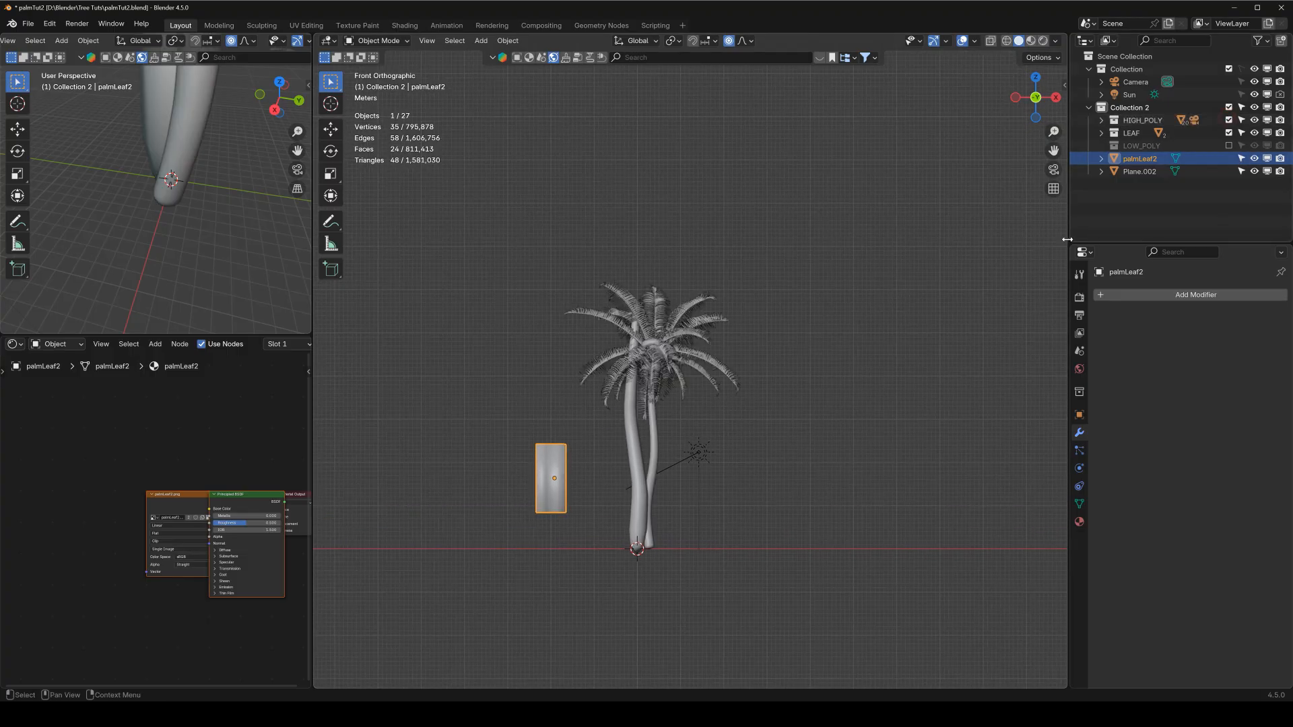
scroll(690, 357, "up", 7)
middle_click_drag(718, 331, 699, 249)
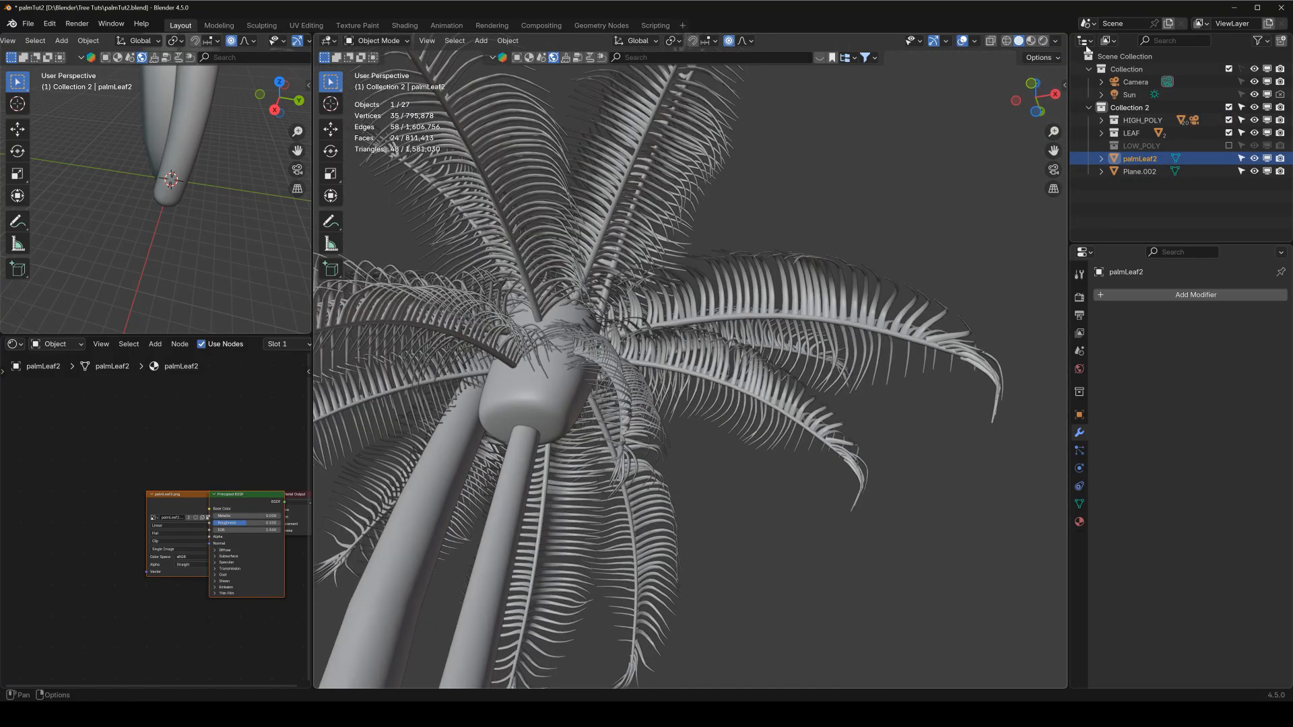
left_click(1043, 41)
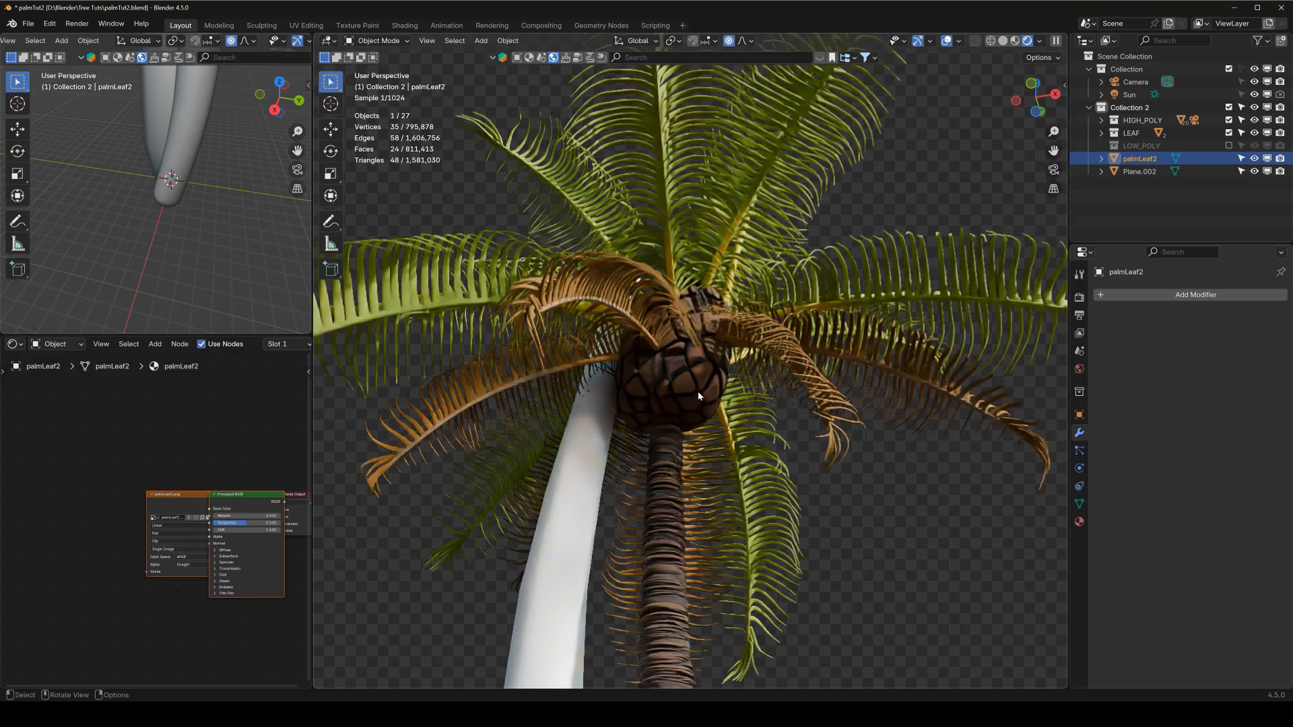
scroll(688, 385, "up", 3)
key("KP_1")
scroll(702, 409, "down", 5)
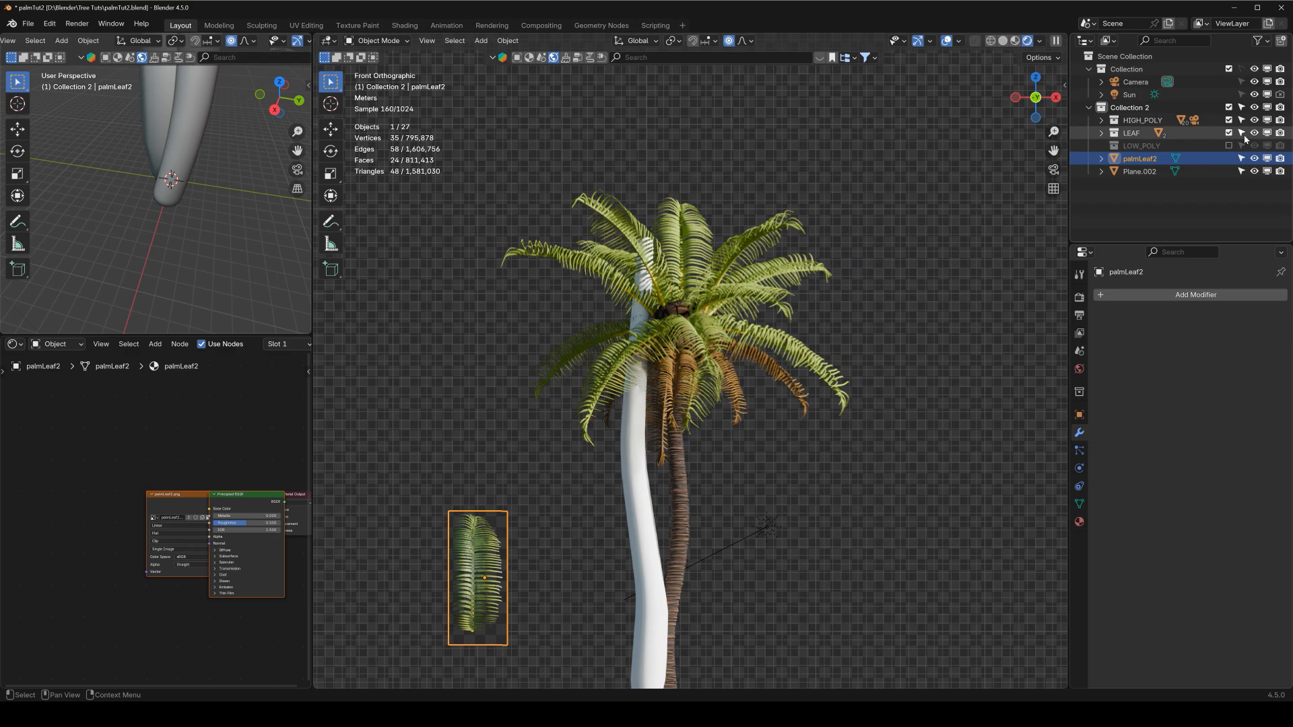
left_click(1229, 120)
Add a cube and move it up to the top end of the trunk.
scroll(690, 376, "up", 2)
scroll(699, 373, "down", 4)
middle_click_drag(746, 324, 741, 370, "shift")
key("shift+a")
mouse_move(743, 369)
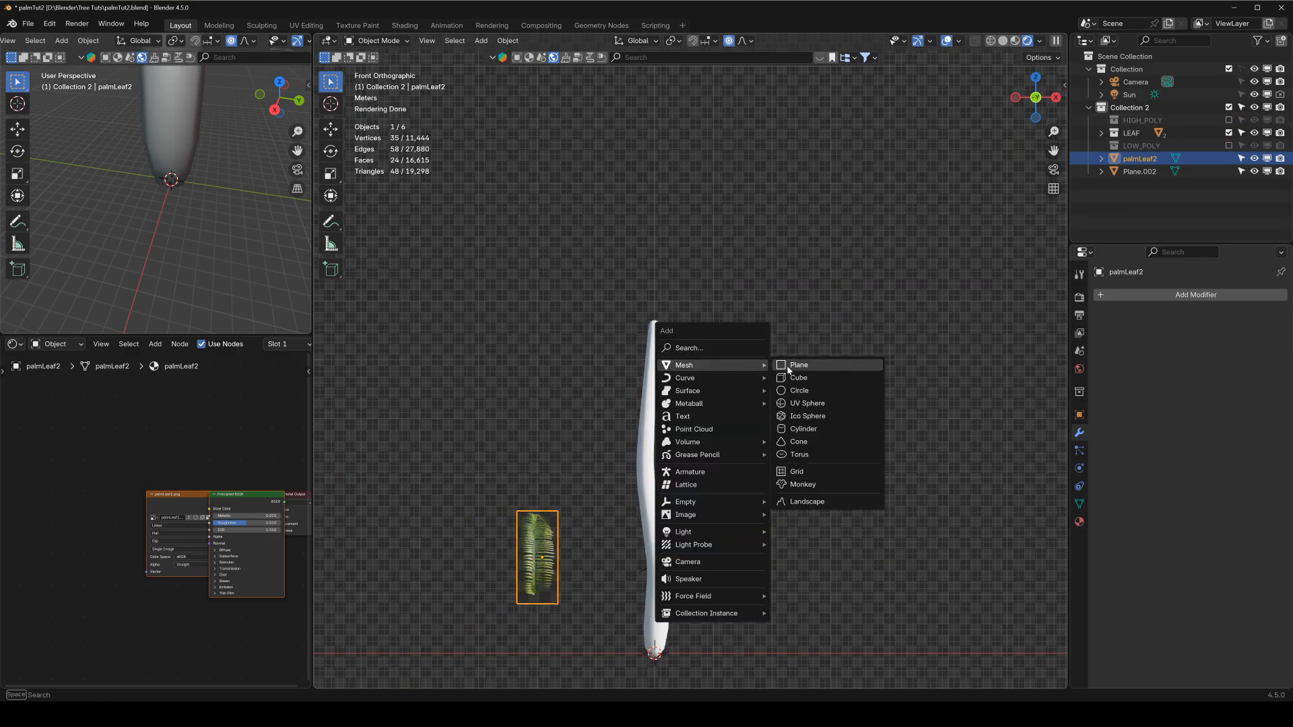
left_click(796, 377)
key("g")
key("o")
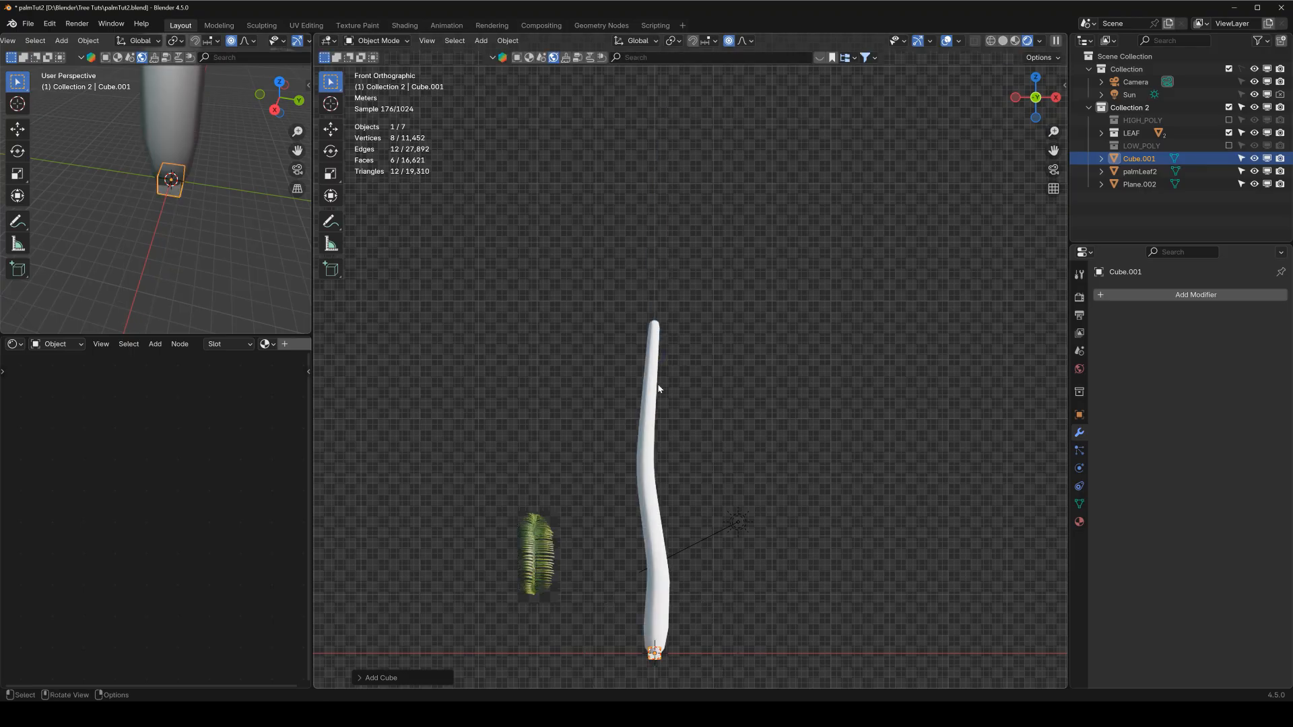
left_click(653, 78)
Scale the cube up until it is clearly wider than the trunk's tip.
key("s")
left_click(943, 118)
key("s")
left_click(707, 294)
In Edit Mode, select the cube's top face and scale it about 1.47 to flare the block upward.
scroll(650, 298, "up", 2)
key("Tab")
middle_click_drag(651, 298, 680, 296)
left_click(436, 41)
left_click(676, 315)
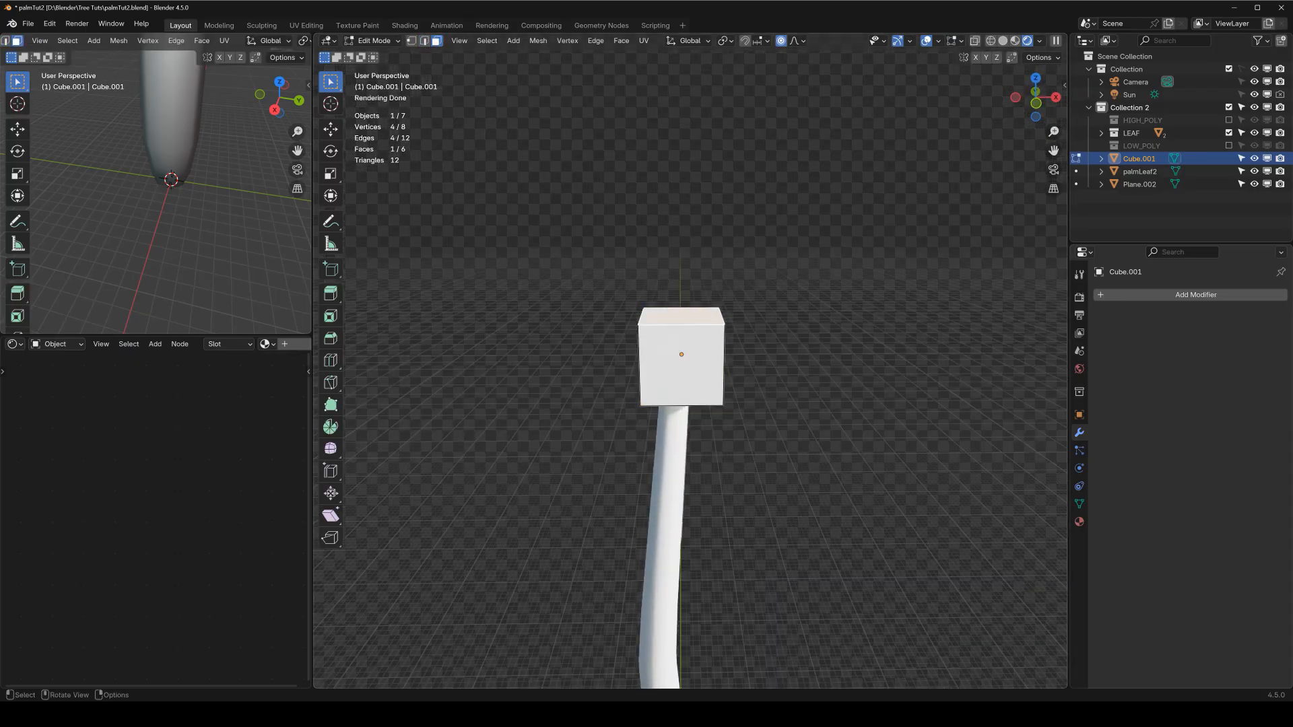
key("s")
scroll(805, 311, "up", 10)
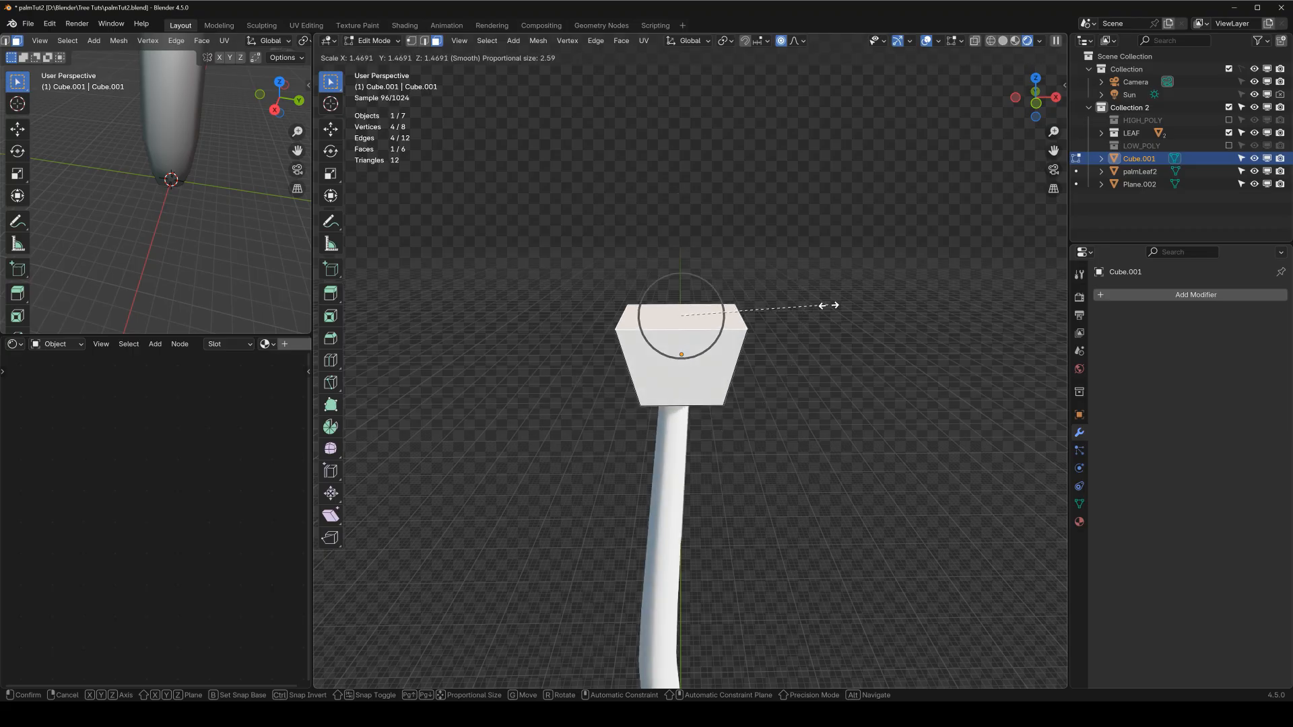
left_click(829, 306)
Move the cube's bottom face slightly down along Z and return to Object Mode.
middle_click_drag(681, 311, 681, 225)
left_click(690, 433)
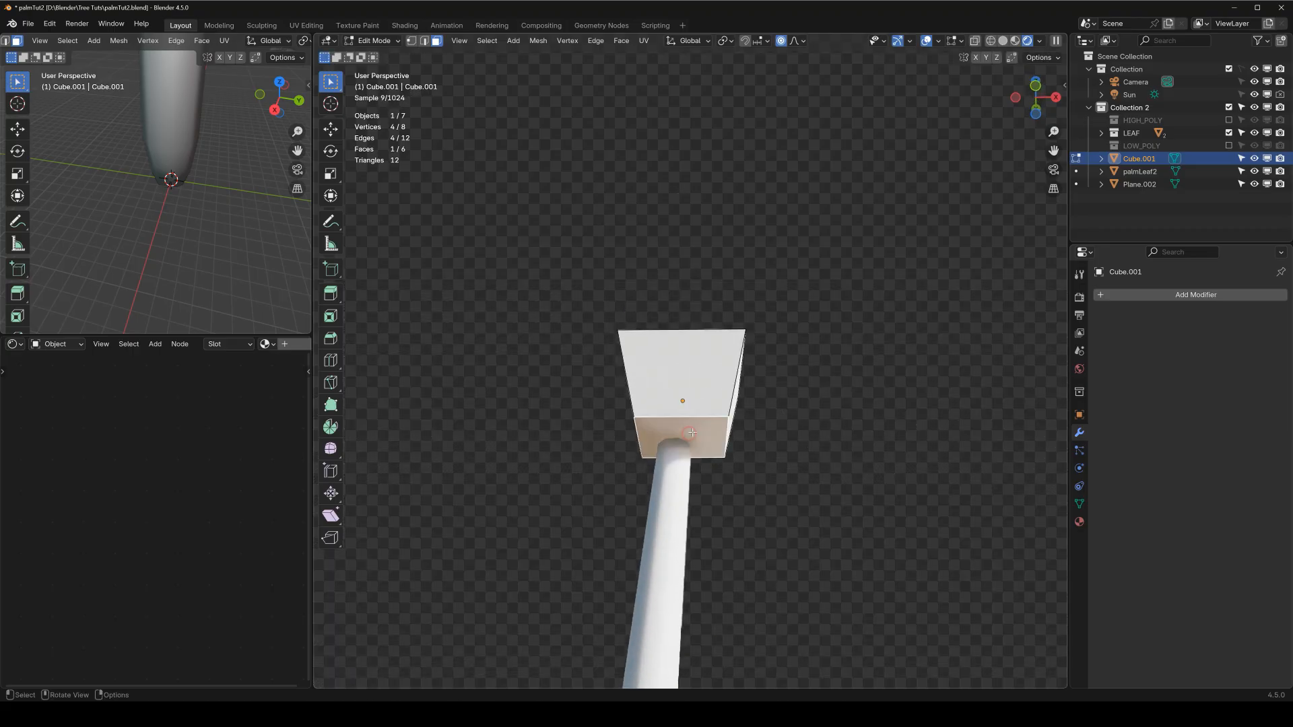
key("g")
key("z")
left_click(788, 431)
key("Tab")
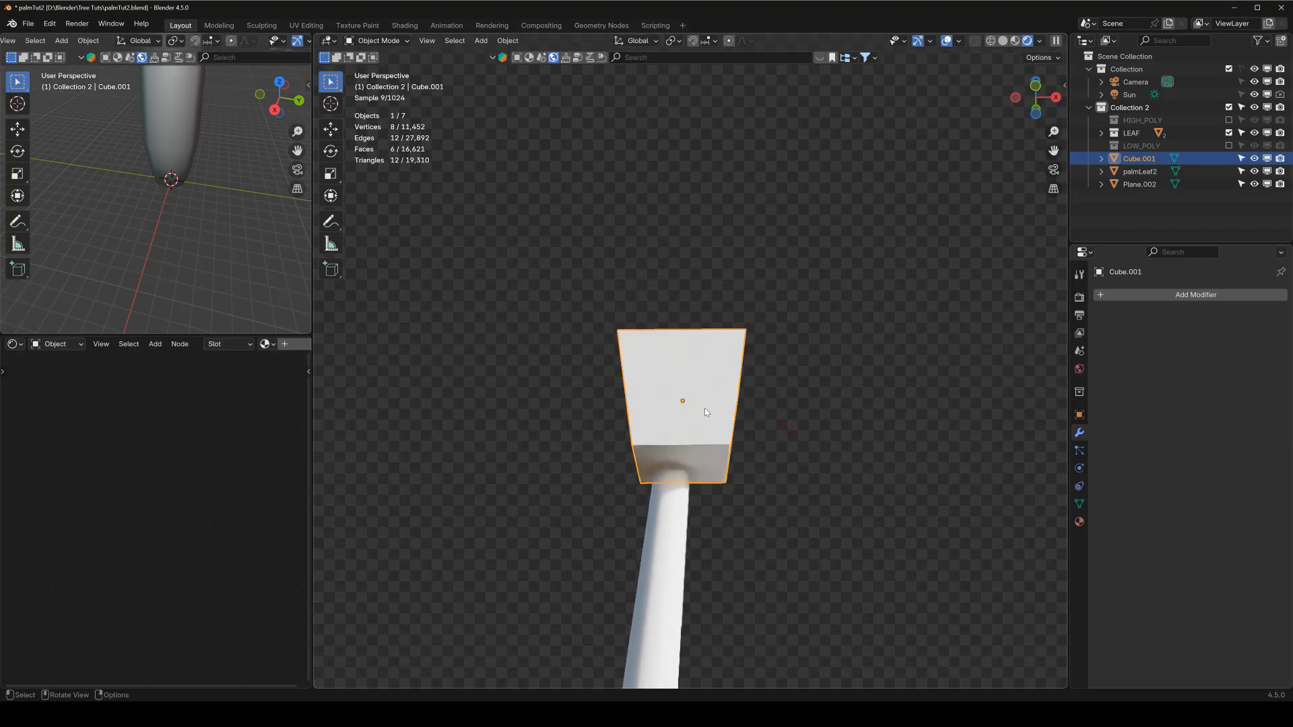
Open the flared cube for editing in front view and switch the viewport to solid shading.
key("KP_1")
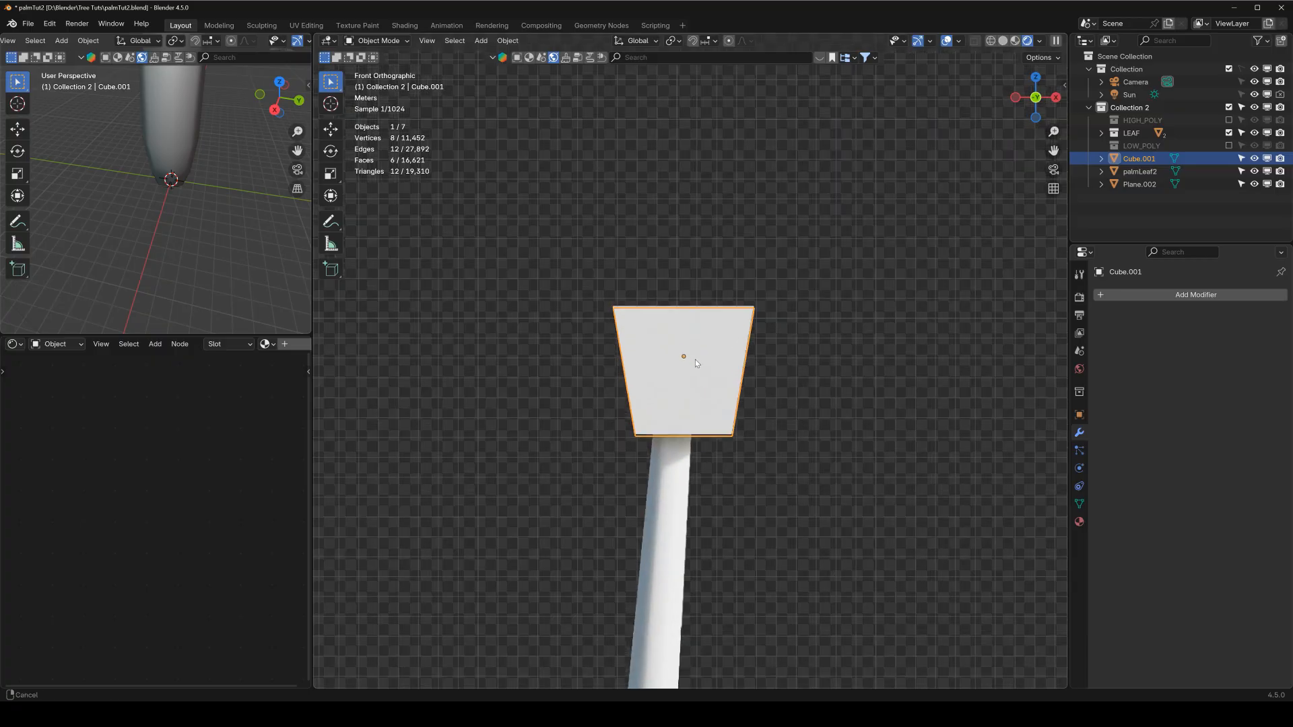
key("Tab")
key("ctrl+r")
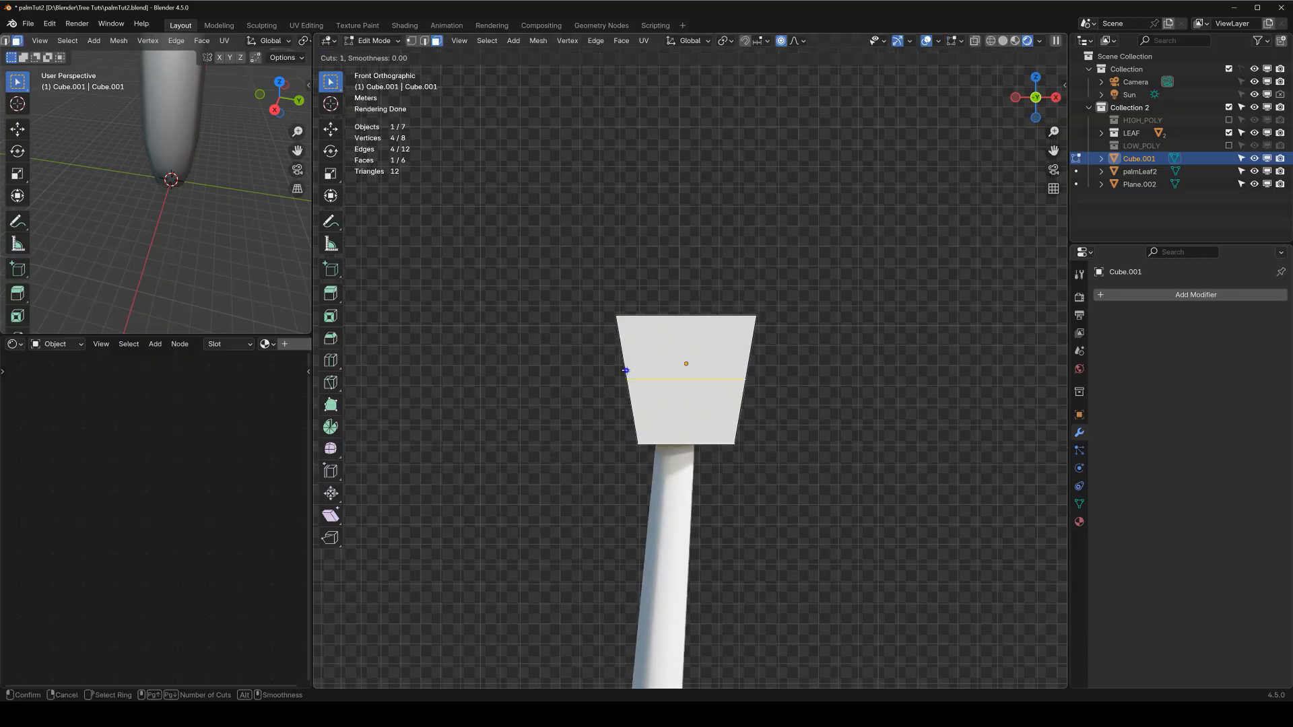
key("Escape")
left_click(1003, 40)
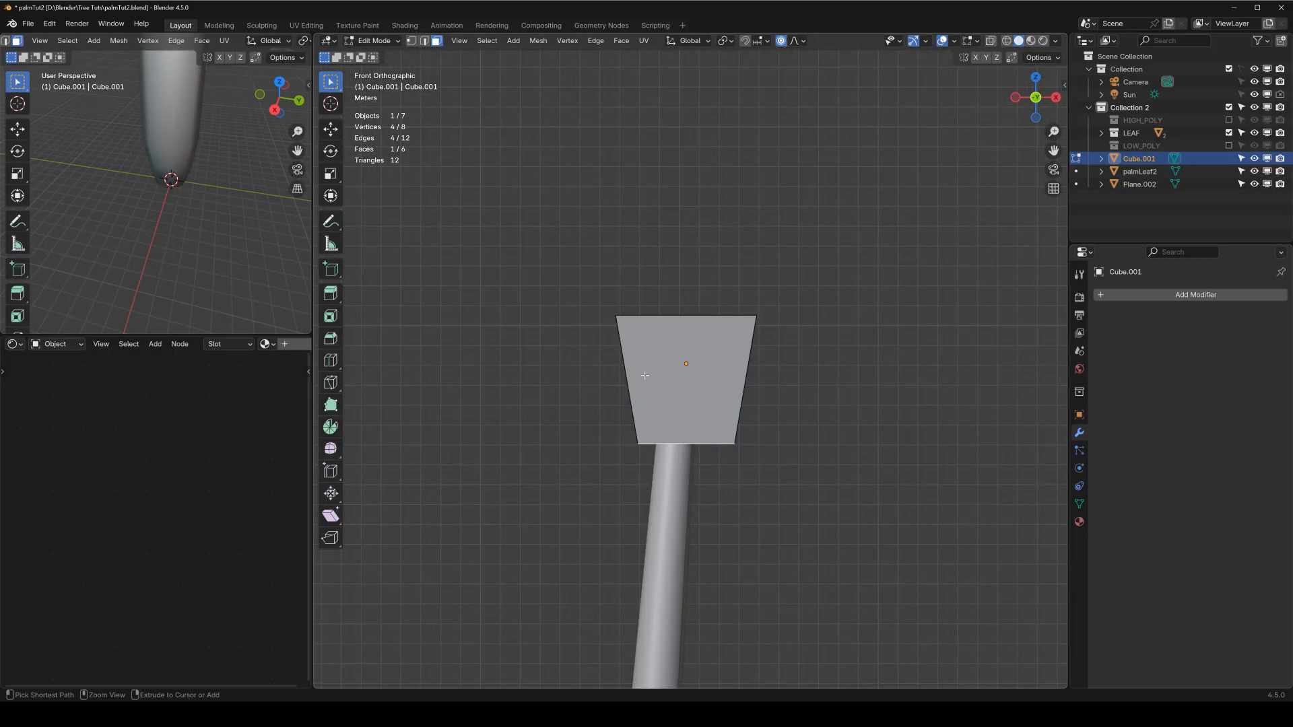
key("ctrl+space")
key("ctrl+r")
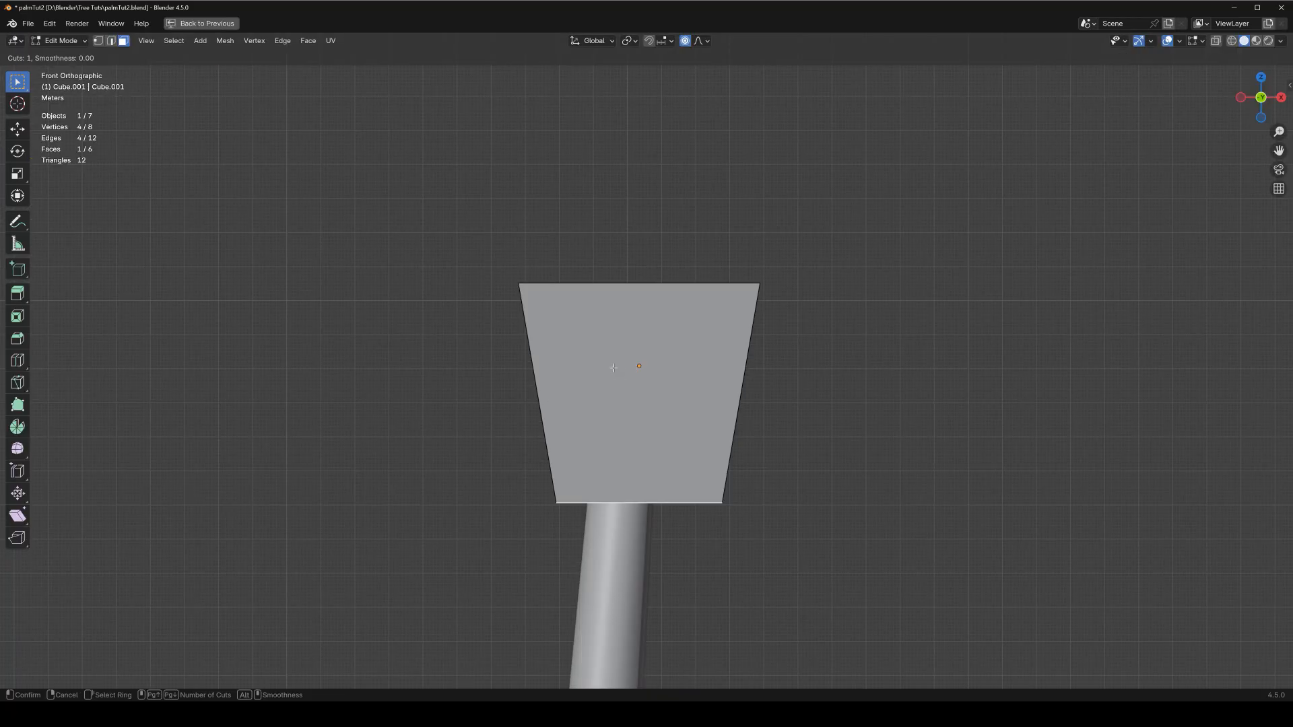
left_click(219, 23)
left_click(220, 23)
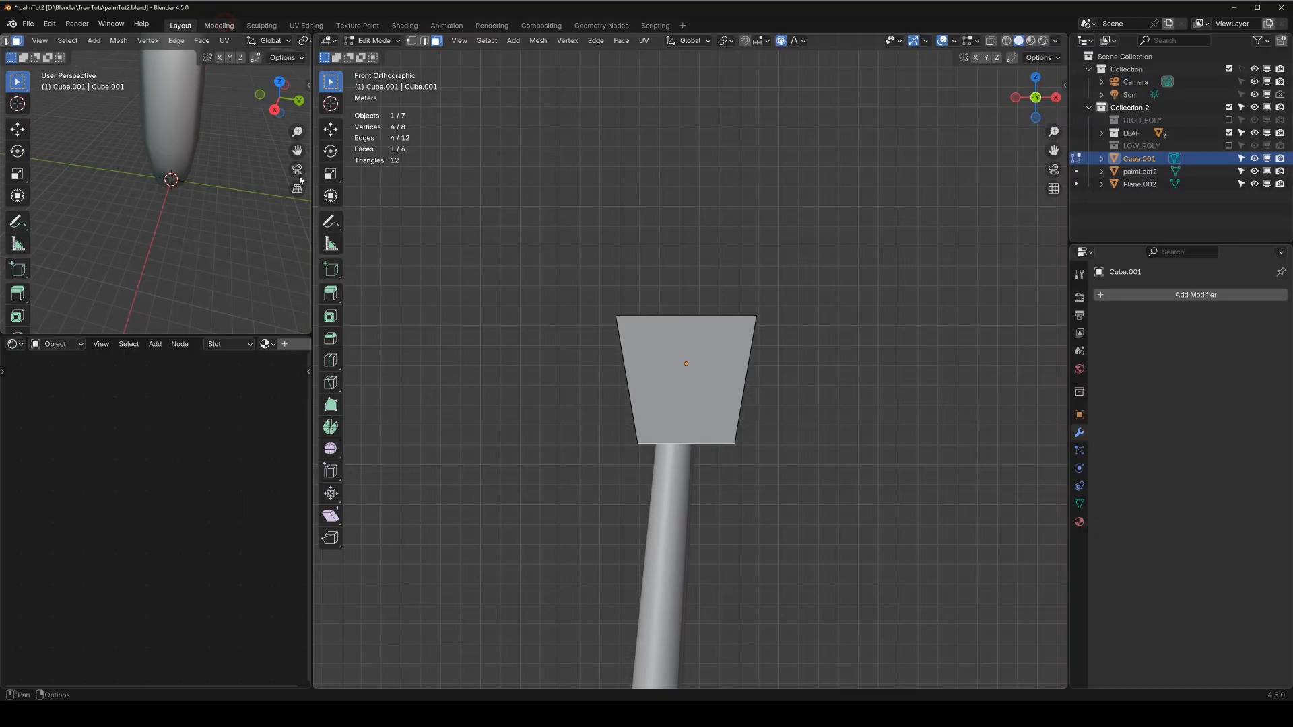
Add a centred horizontal loop cut around the block and bevel it by about 0.9 m into two loops near its ends.
key("ctrl+r")
left_click(637, 372)
right_click(637, 372)
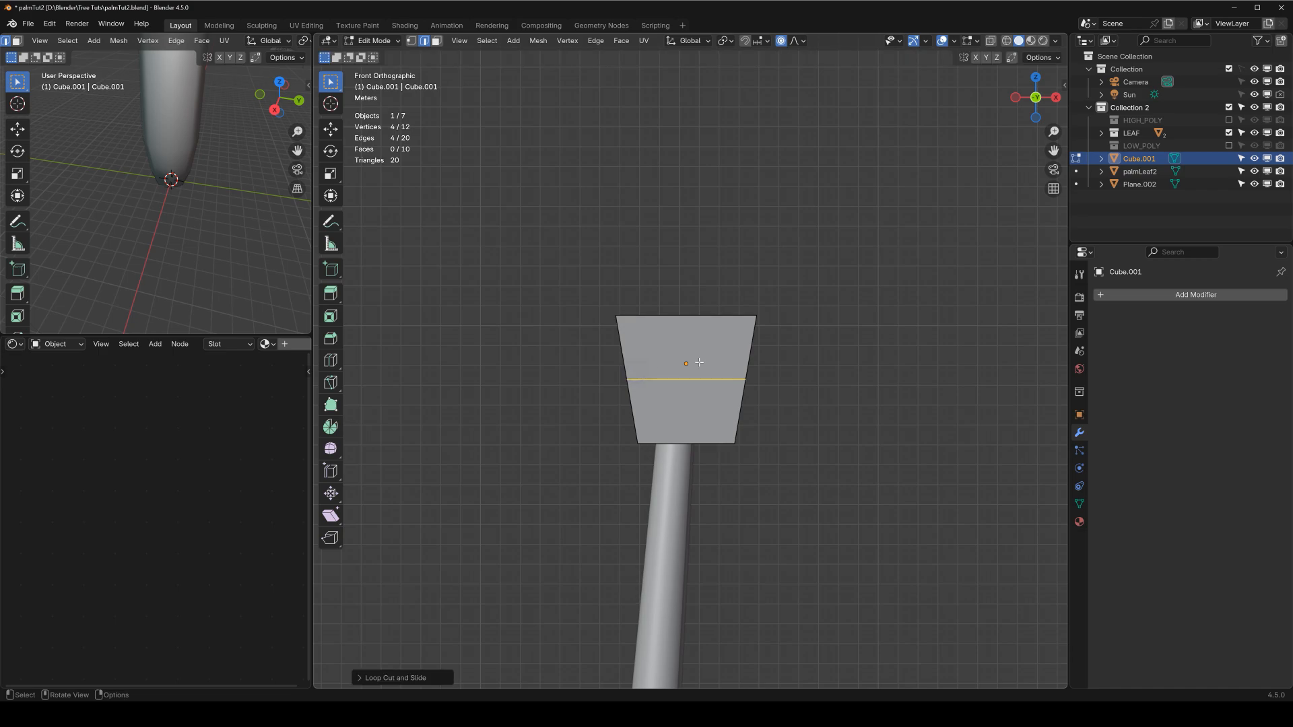
key("ctrl+b")
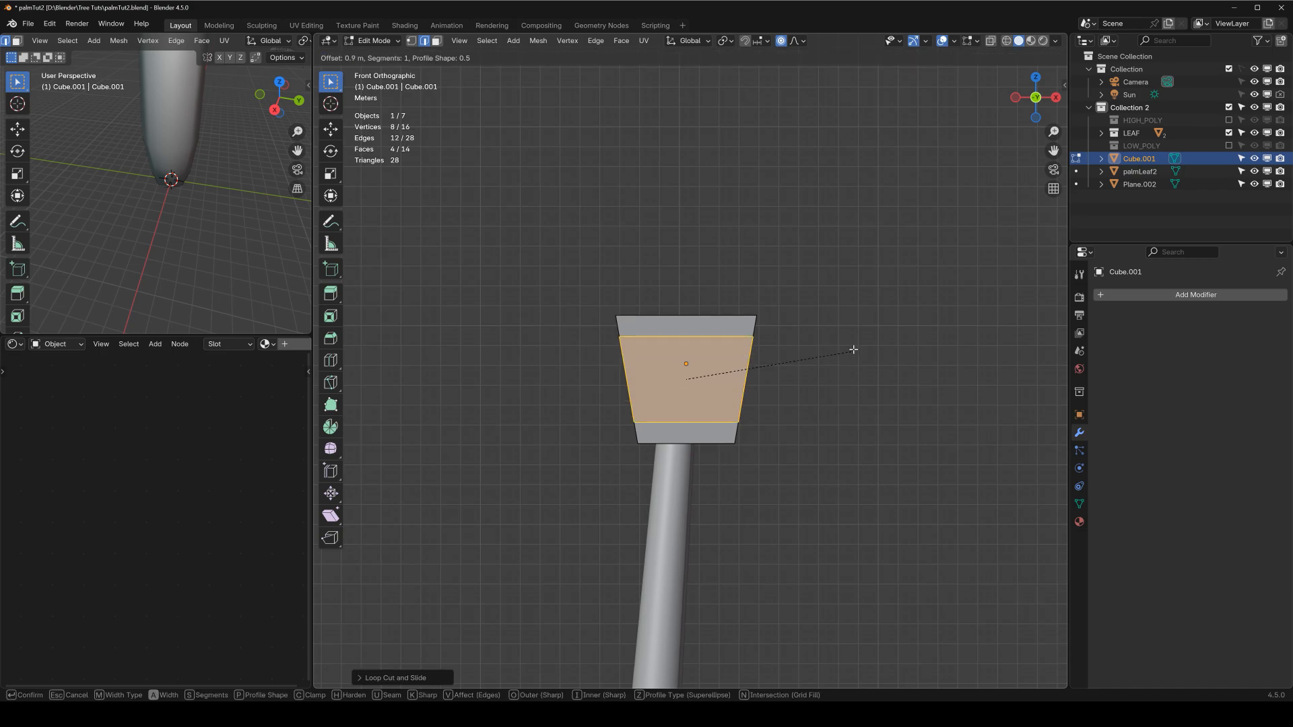
left_click(857, 346)
middle_click_drag(857, 346, 720, 422)
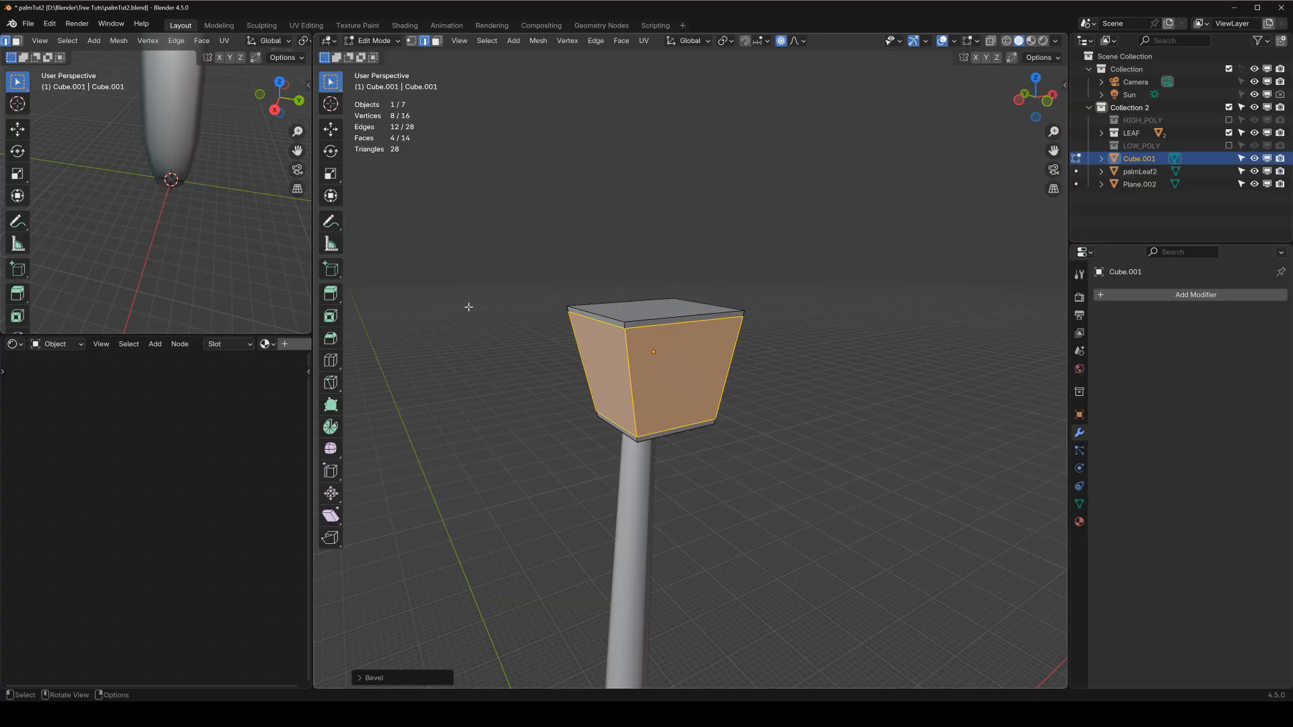
middle_click_drag(676, 346, 705, 346)
key("Tab")
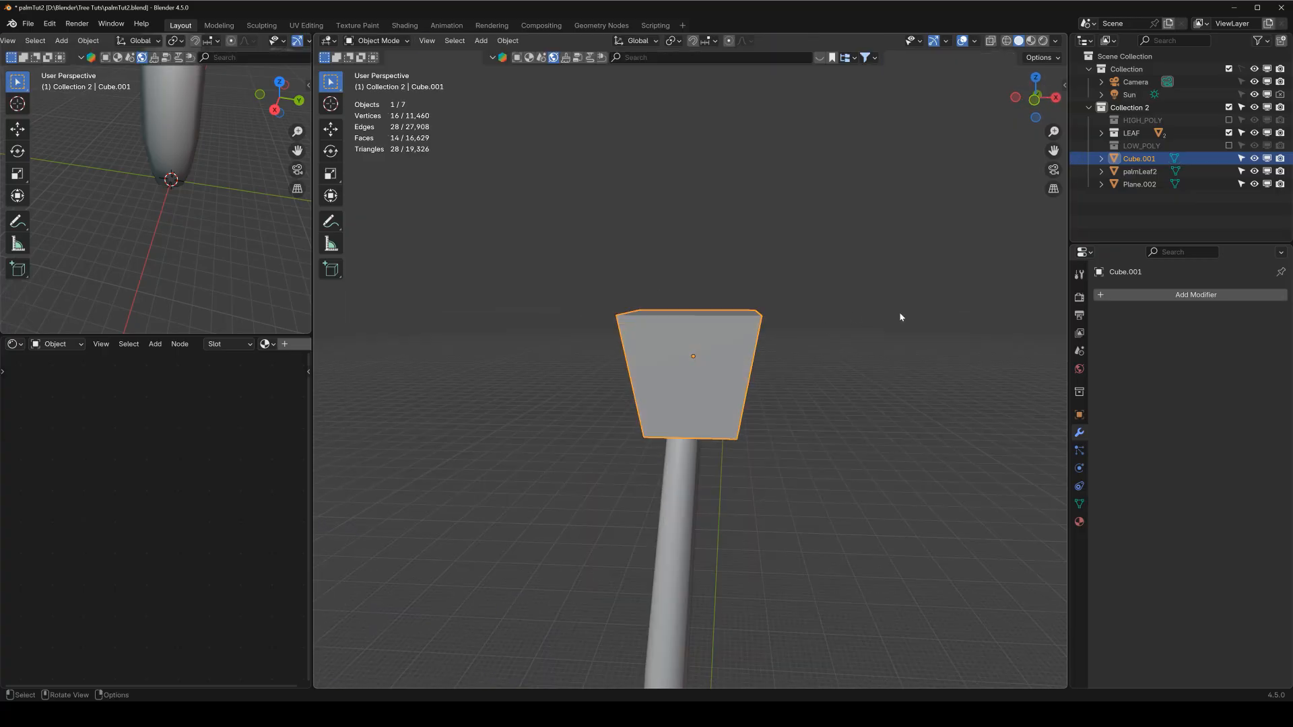
Add a Subdivision Surface modifier to the crown block and apply it at viewport level 1.
left_click(1145, 295)
mouse_move(1126, 298)
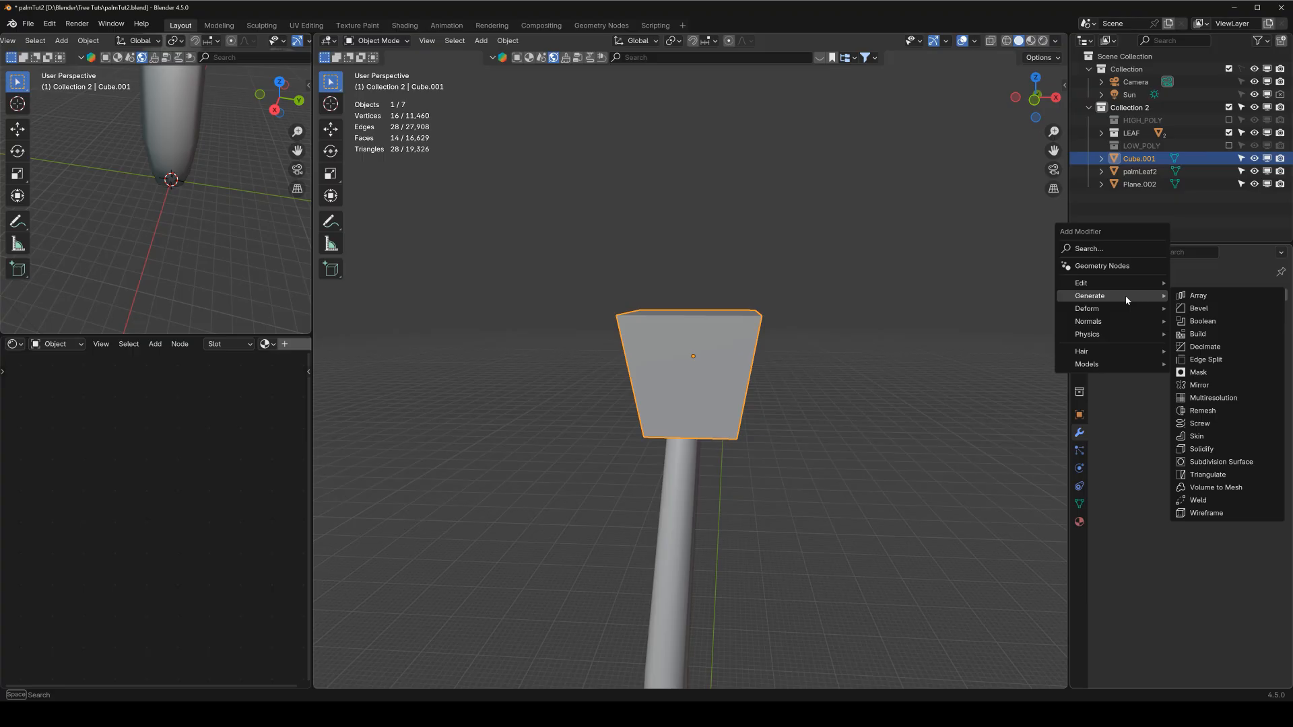
left_click(1232, 463)
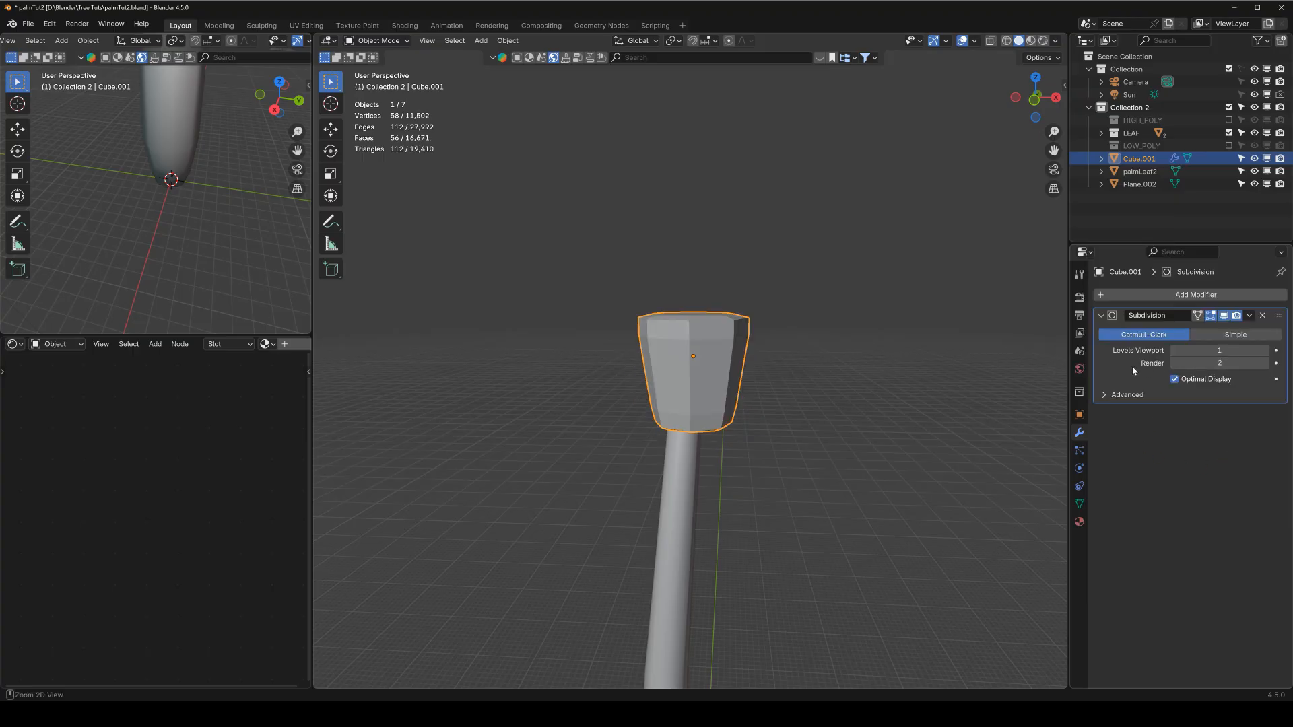
key("ctrl+a")
Tilt the crown block slightly clockwise in front view to follow the trunk and shade it smooth.
key("KP_1")
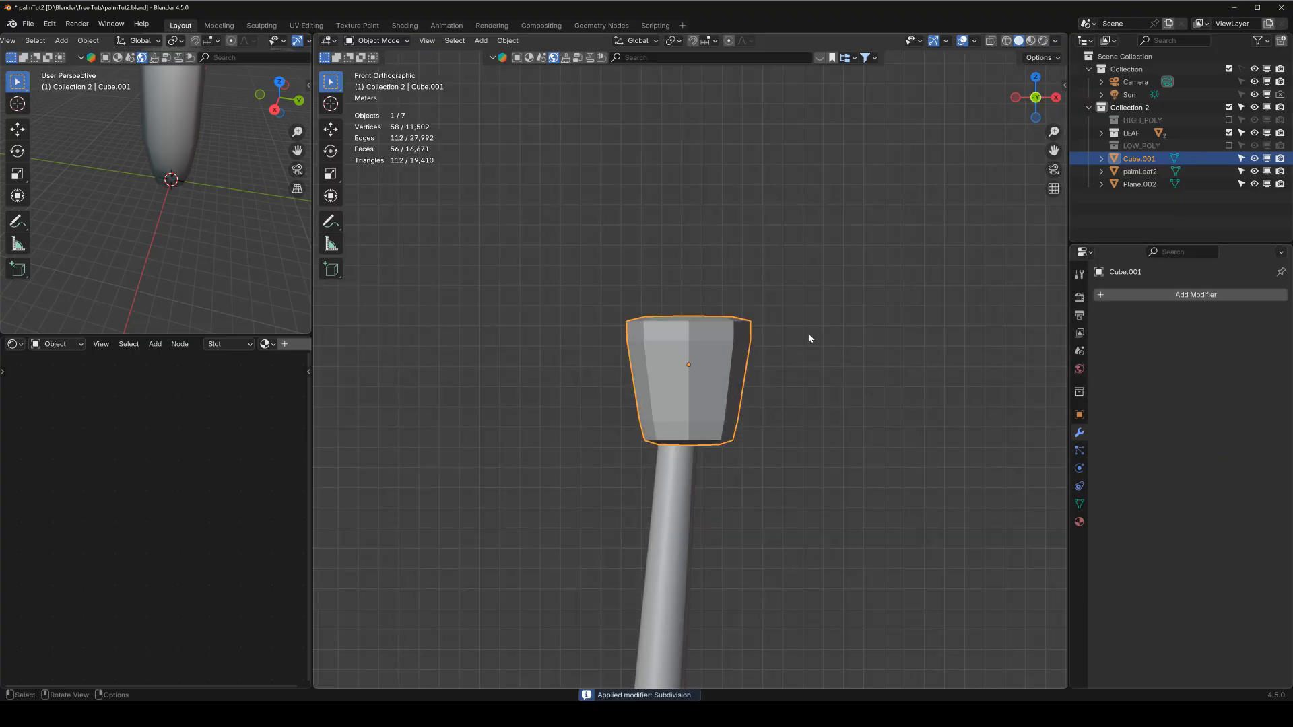
key("r")
left_click(810, 344)
right_click(710, 369)
left_click(712, 370)
scroll(738, 406, "down", 3)
middle_click_drag(732, 447, 749, 291, "shift")
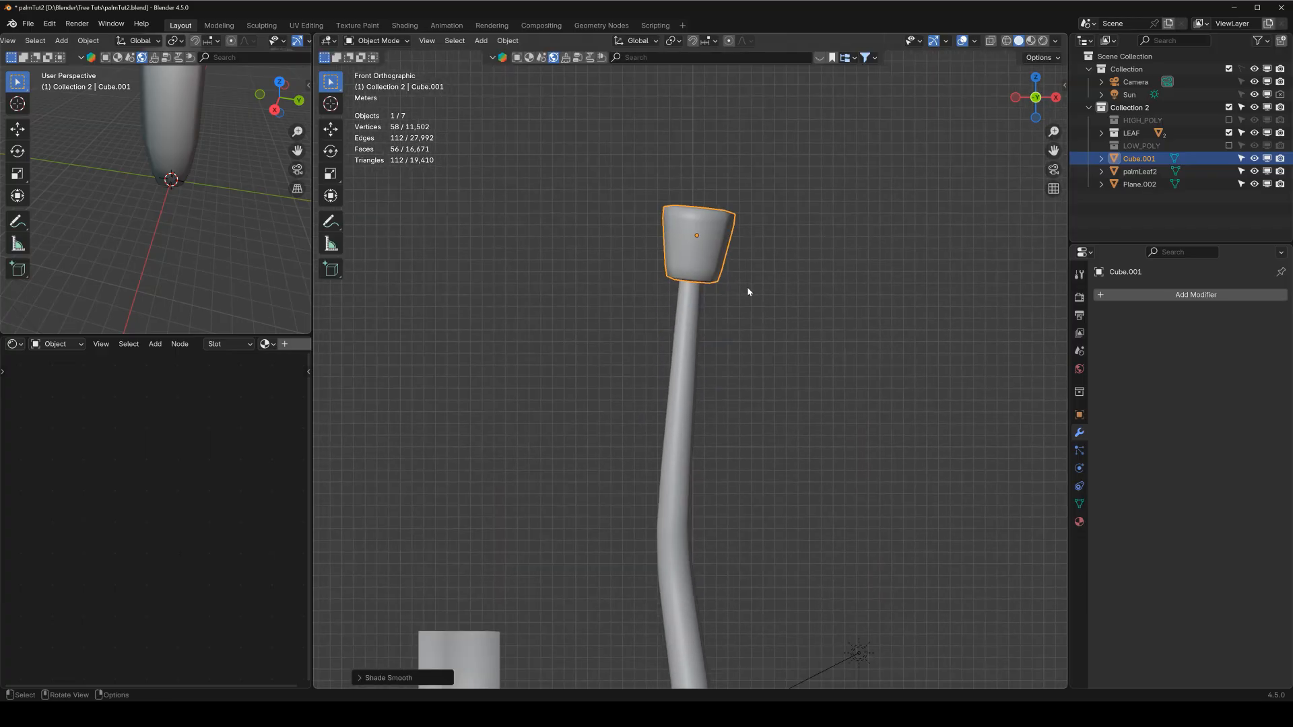
Assign the existing bark material to the trunk, with the viewport in rendered shading.
left_click(686, 337)
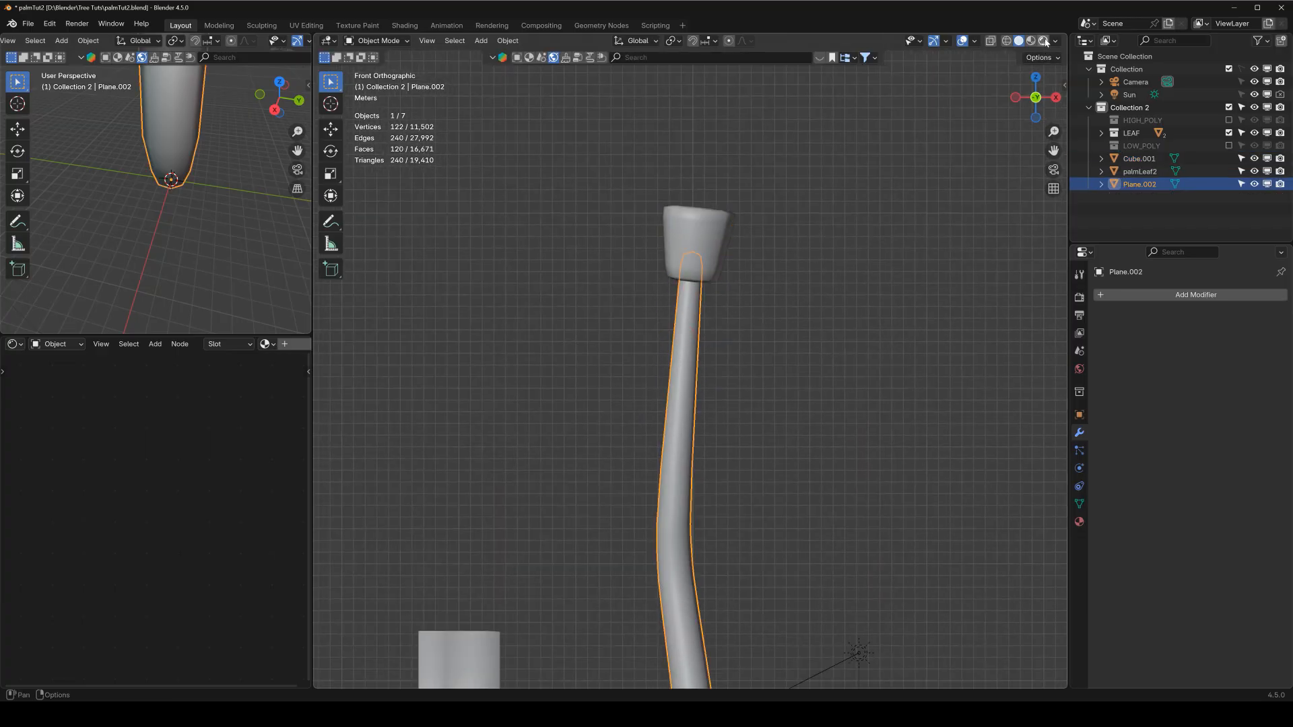
key("z")
scroll(738, 395, "down", 1)
middle_click_drag(768, 364, 794, 246, "shift")
scroll(781, 350, "down", 1)
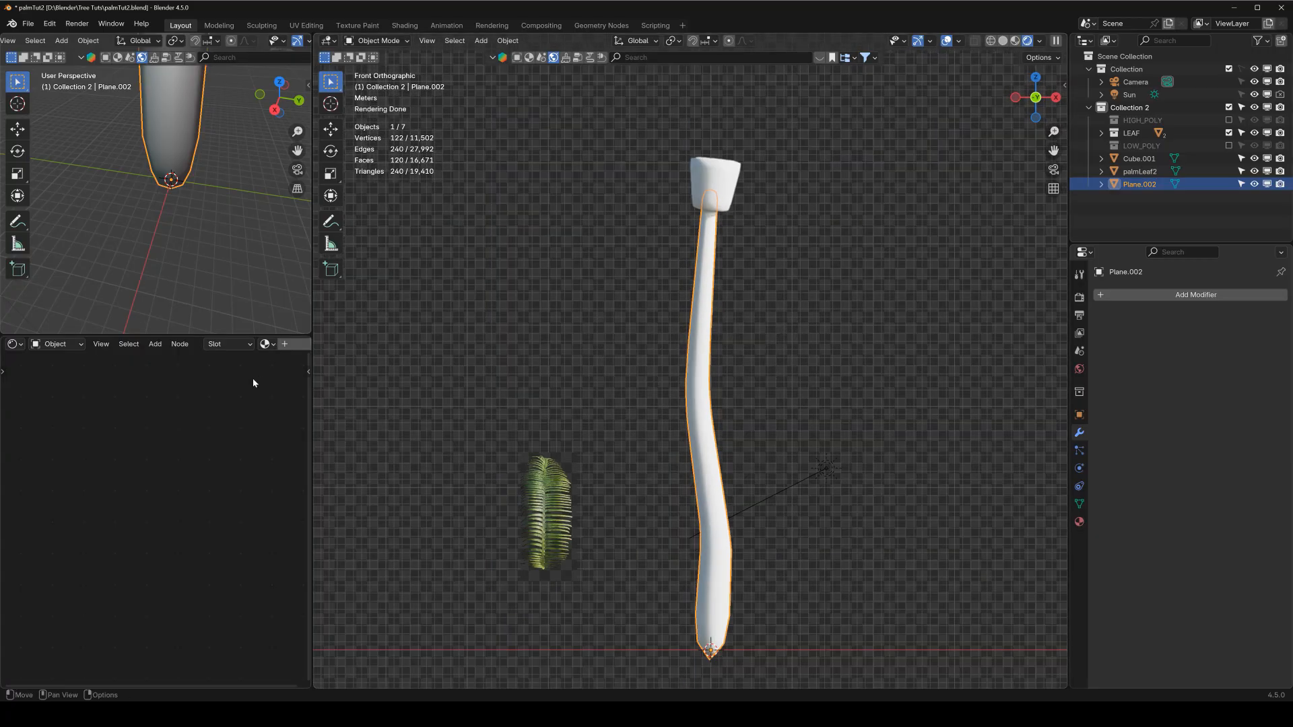
scroll(226, 348, "down", 3)
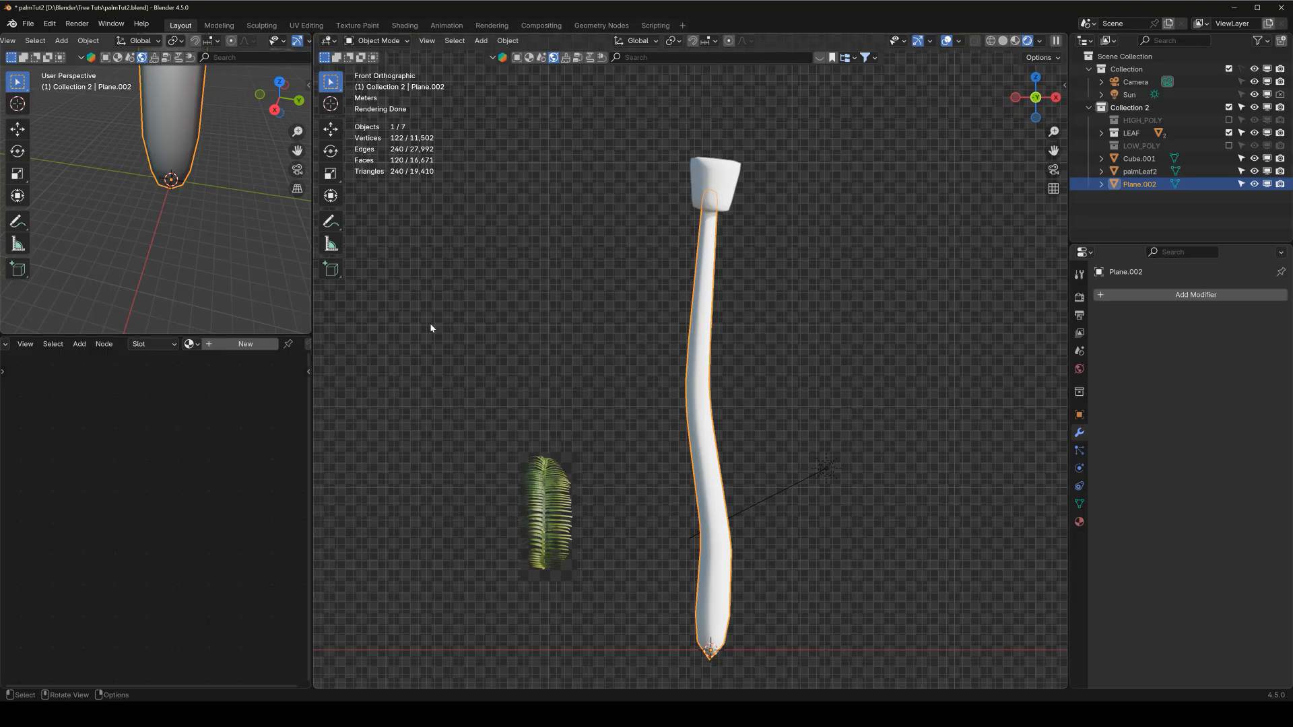
left_click(191, 344)
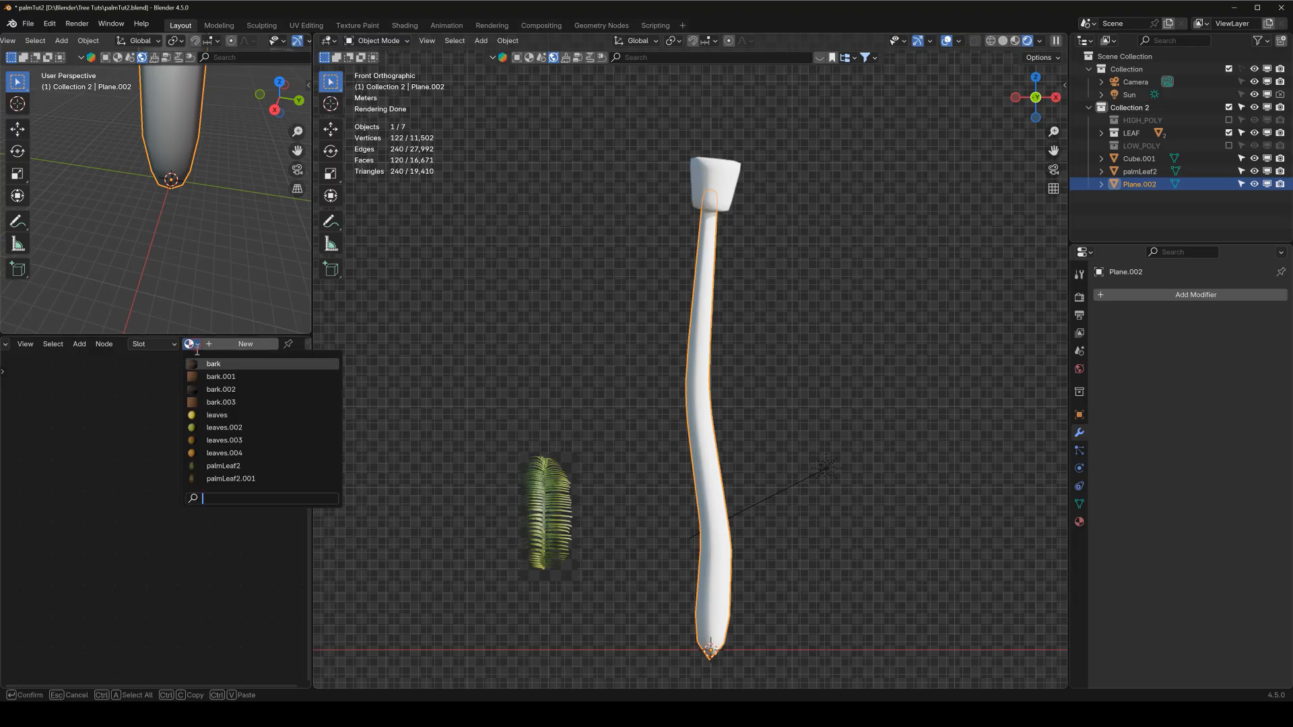
left_click(230, 365)
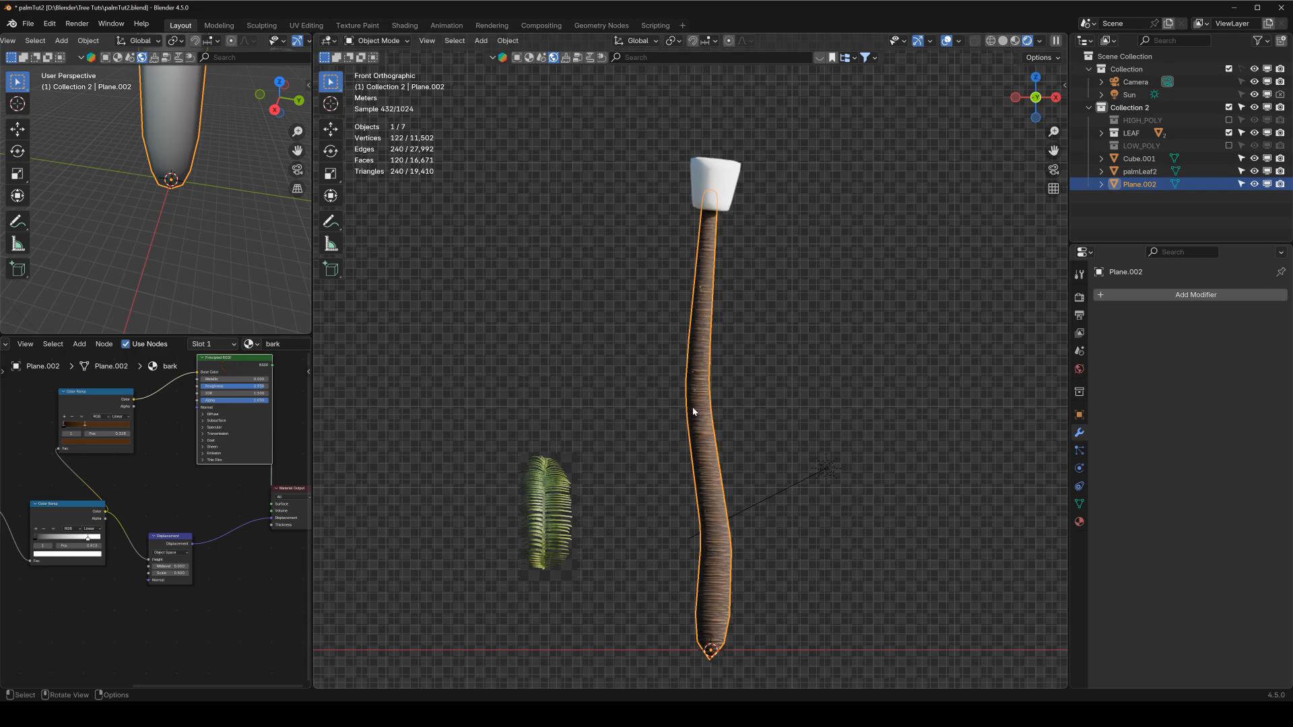
Add a Bump node to the trunk's bark material and place it above the Displacement node.
scroll(235, 468, "down", 1)
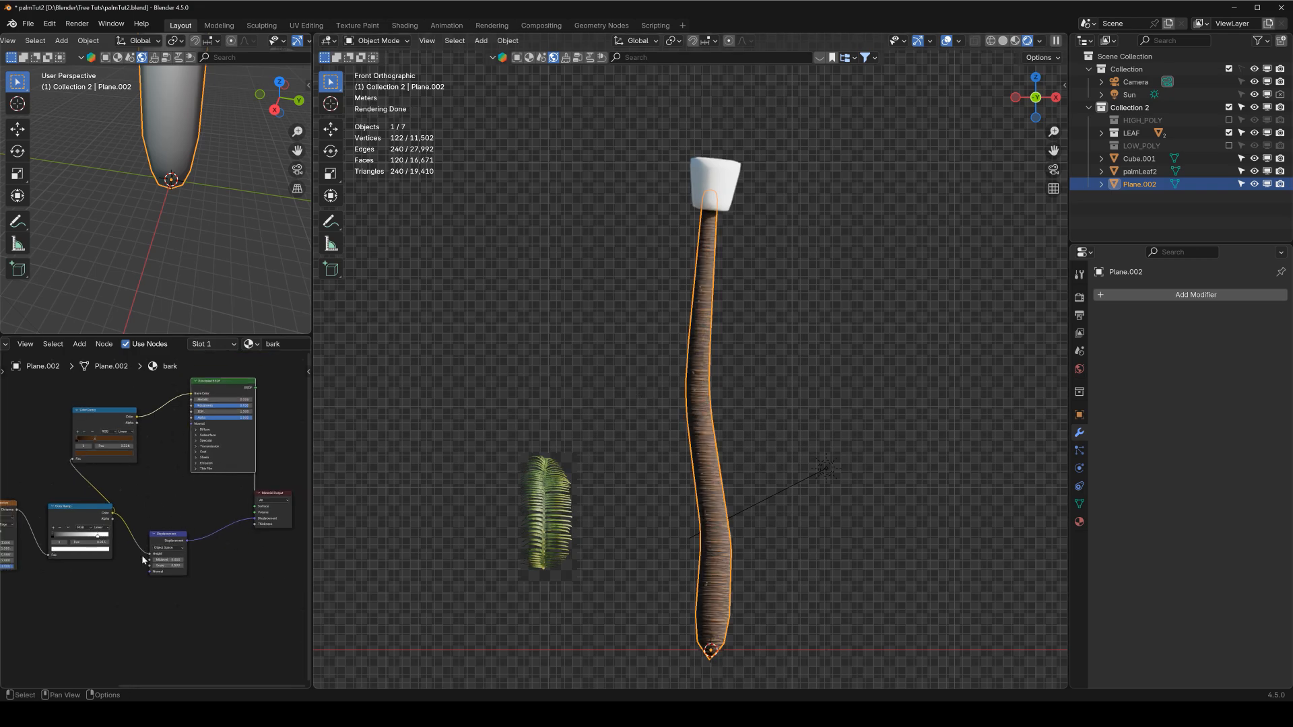
scroll(721, 501, "up", 6)
scroll(738, 506, "up", 3)
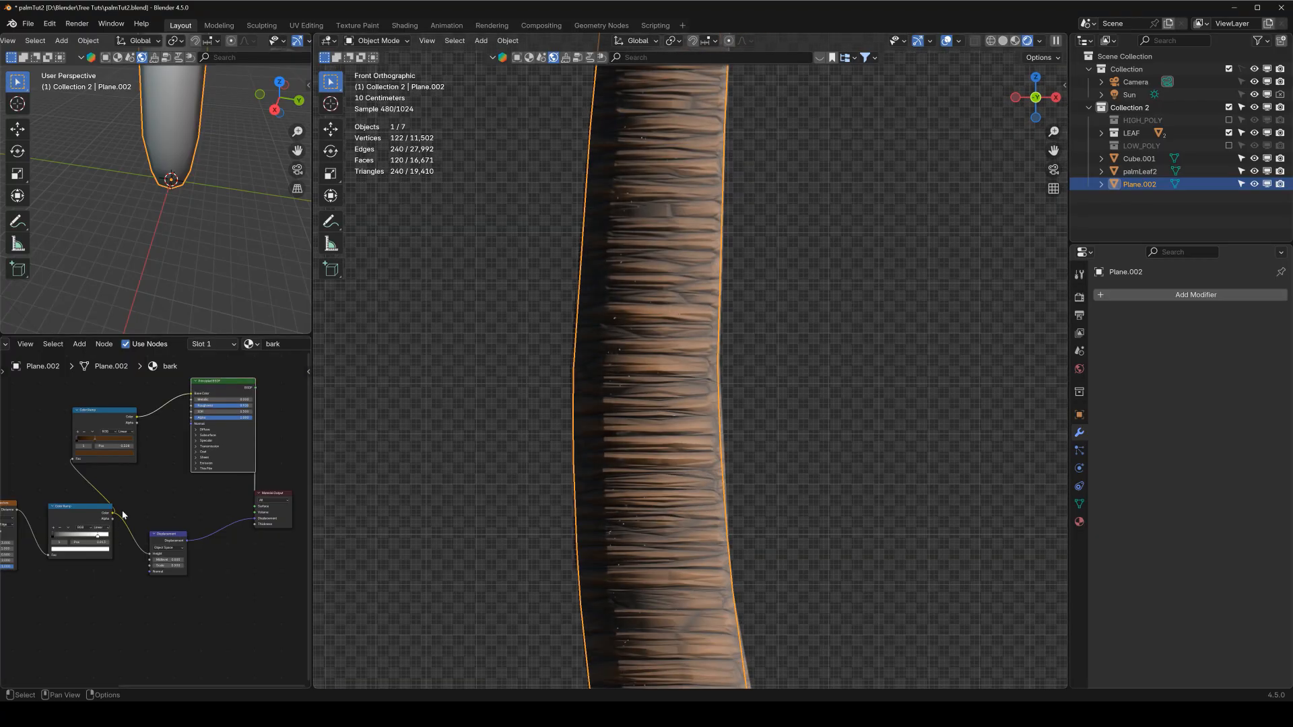
scroll(155, 502, "up", 2)
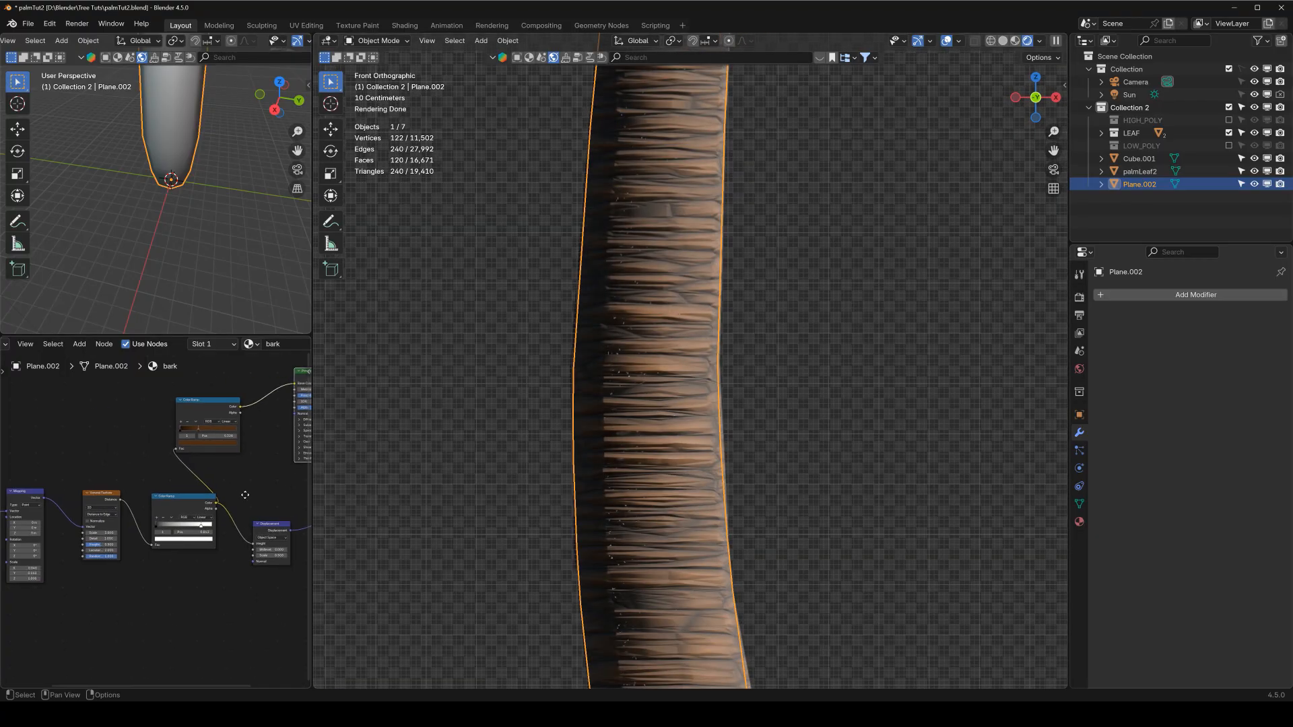
scroll(178, 502, "up", 1)
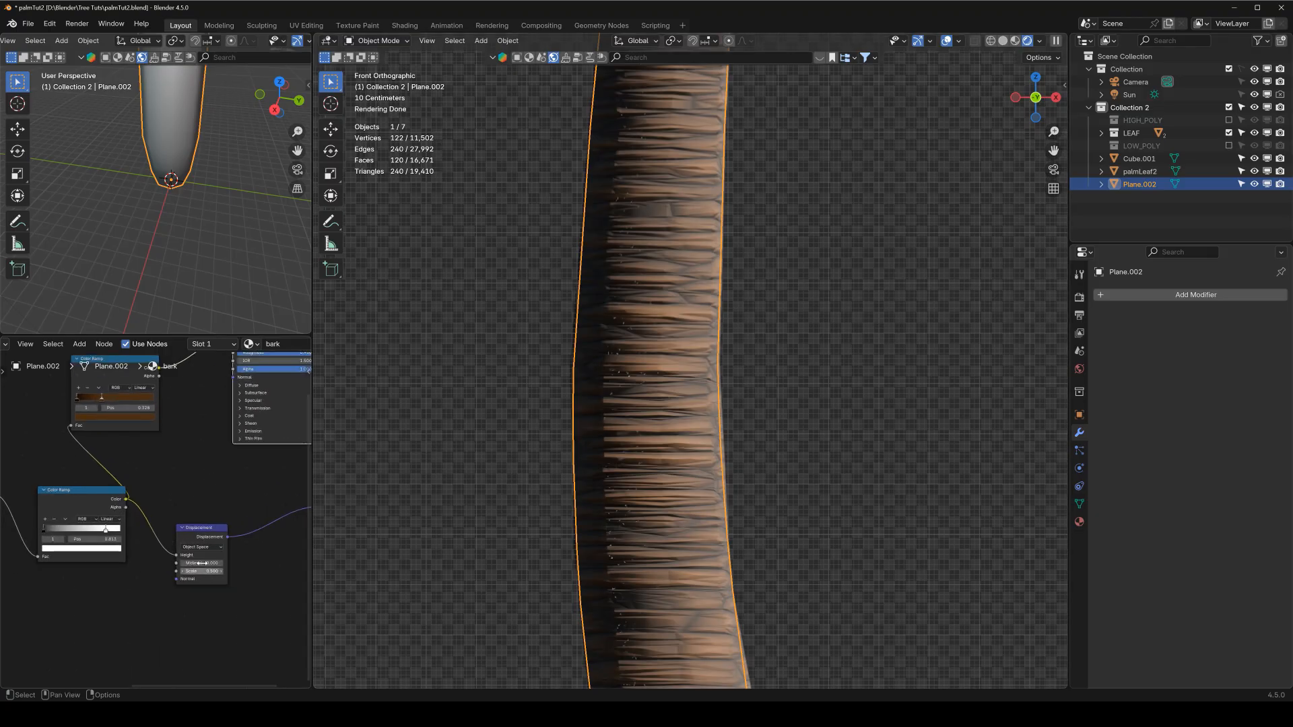
scroll(200, 563, "down", 2)
scroll(191, 538, "down", 2)
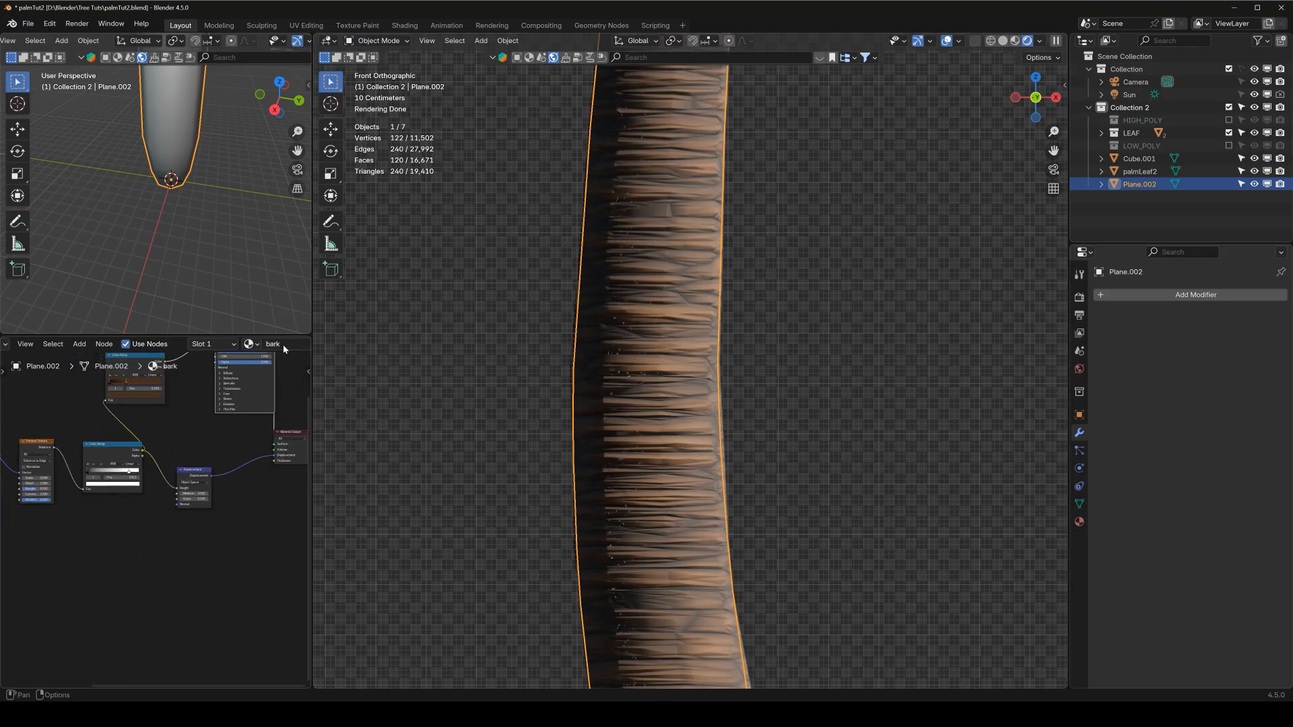
key("q")
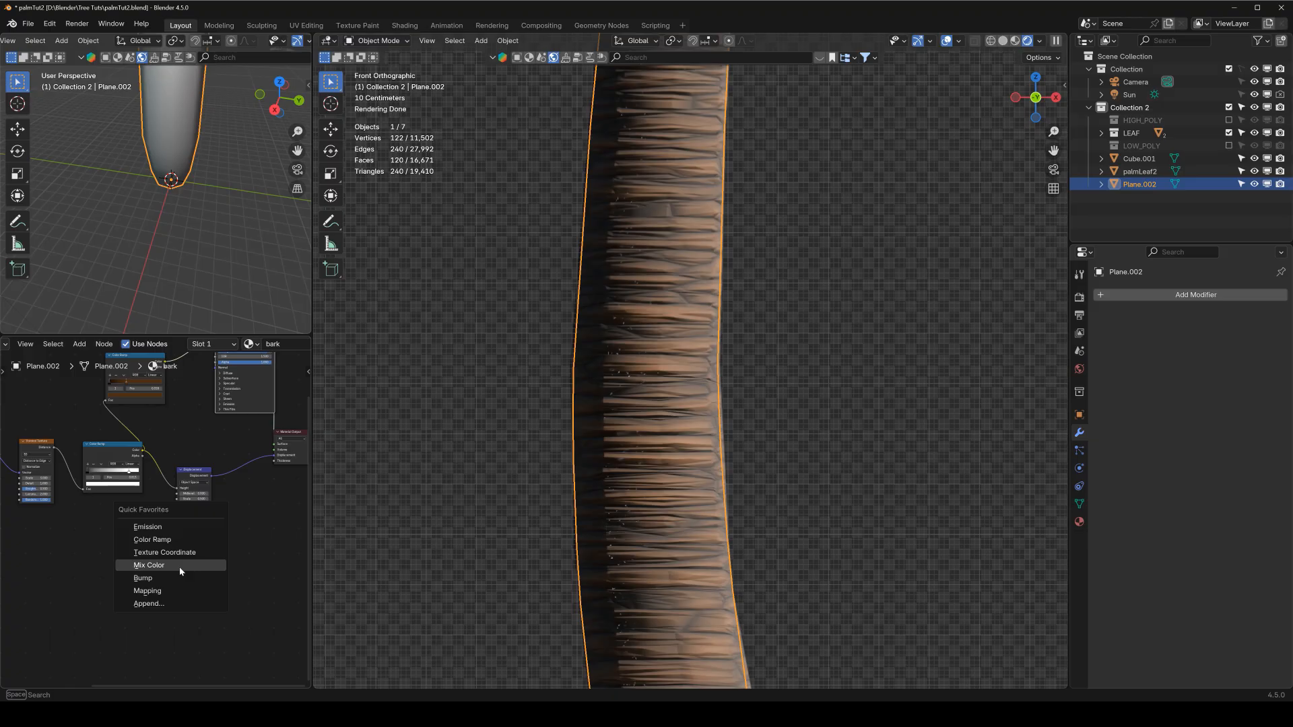
left_click(179, 578)
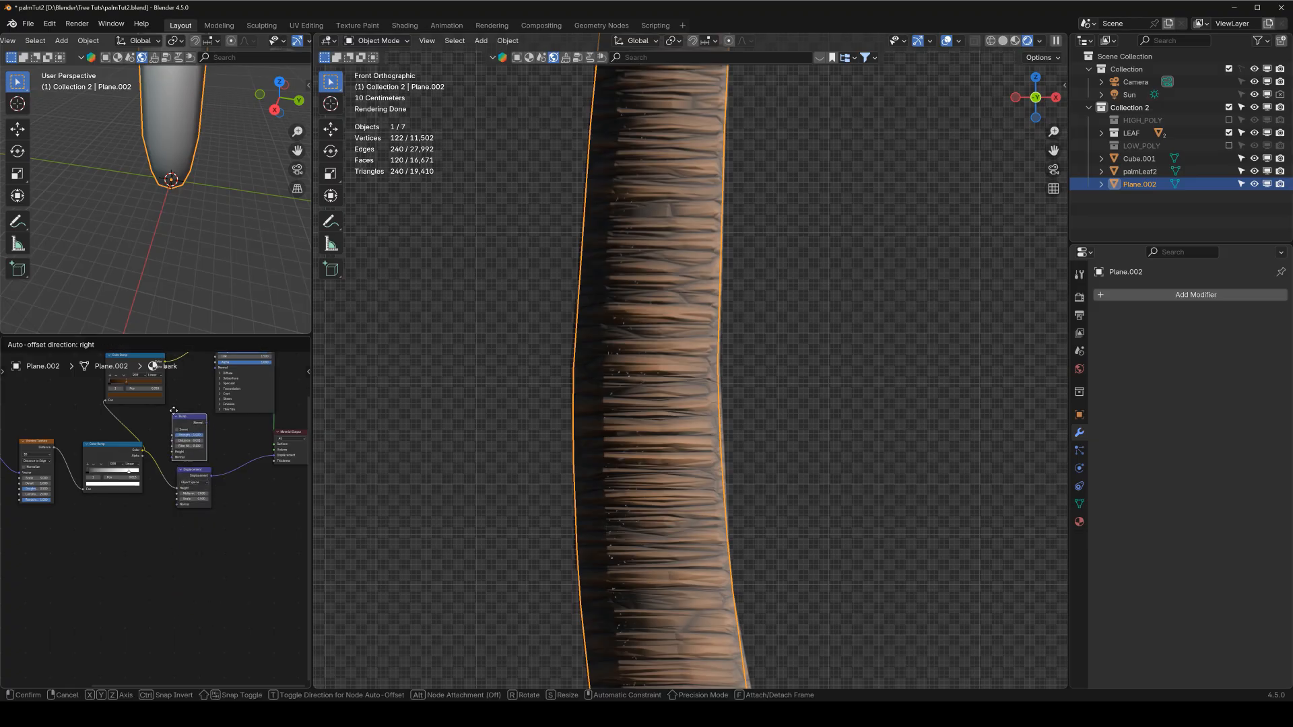
left_click(169, 406)
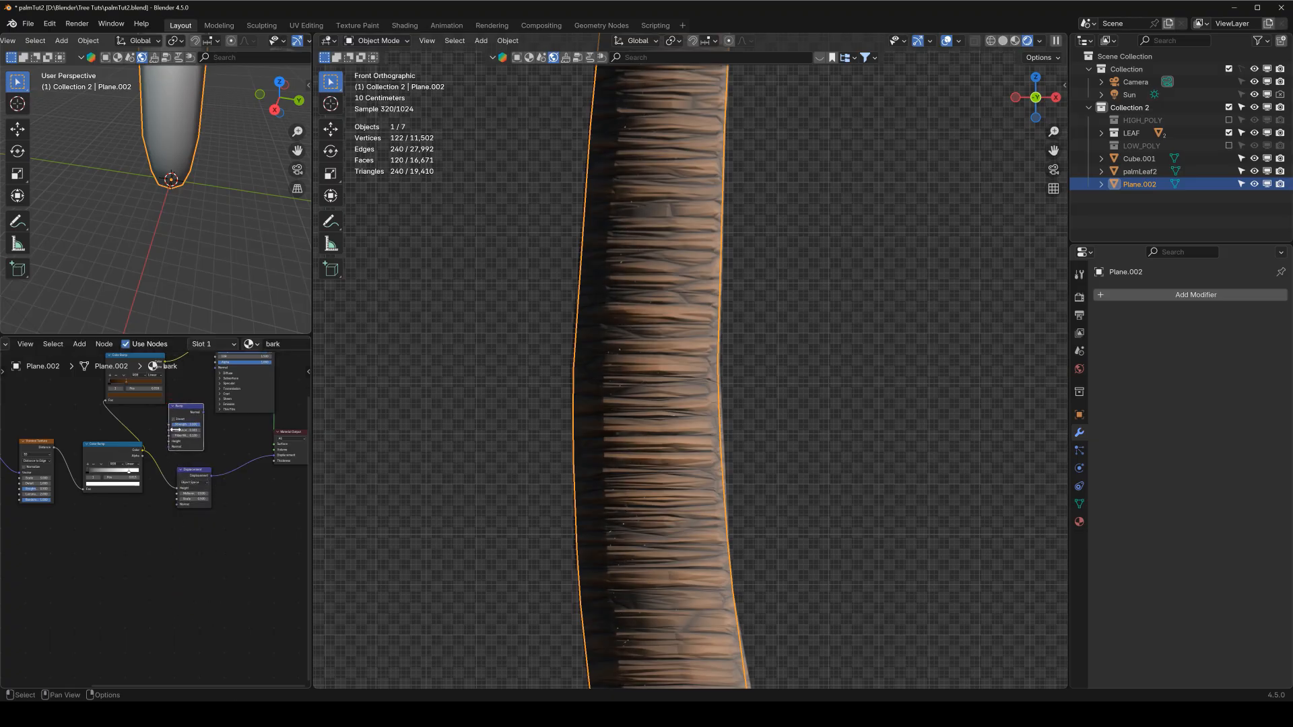
Connect the lower Color Ramp's Color to the Bump's Height and the Bump's Normal to the Principled BSDF's Normal.
scroll(174, 427, "up", 3)
left_click_drag(128, 517, 176, 500)
middle_click_drag(243, 448, 173, 506)
left_click_drag(171, 505, 170, 464)
left_click_drag(187, 421, 191, 422)
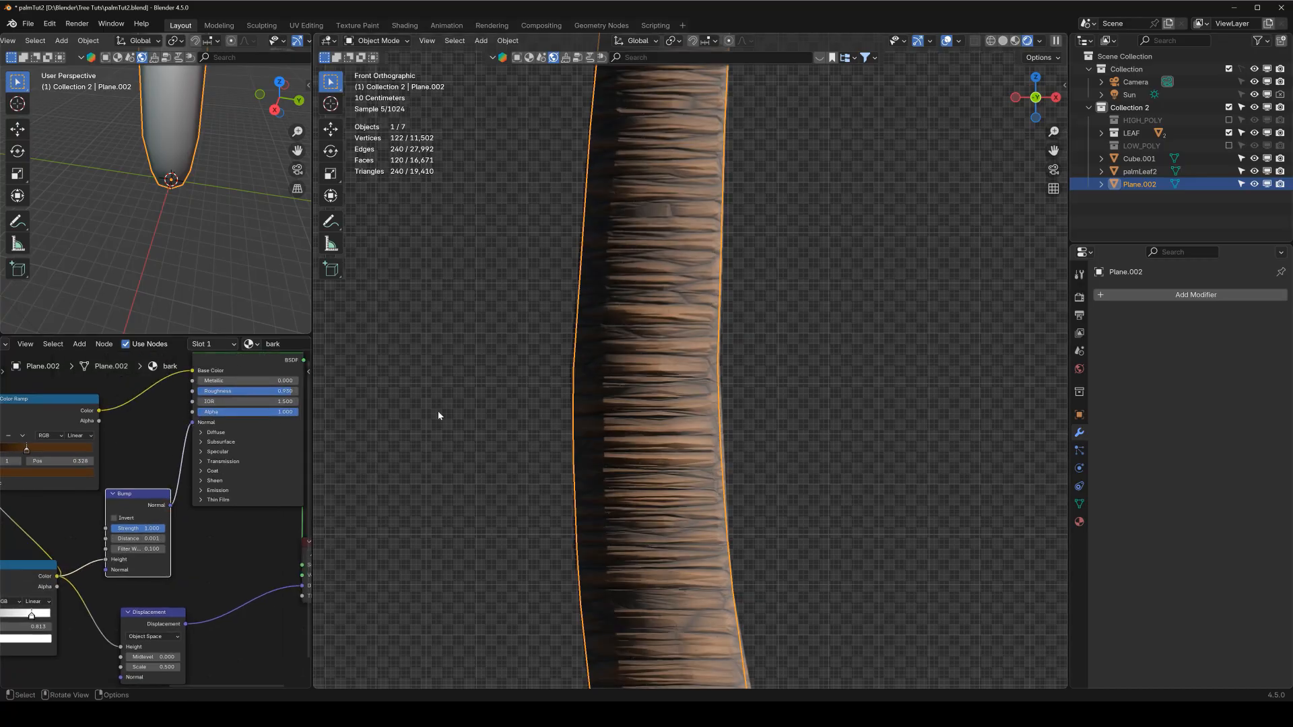
Set the Bump node's Distance to 0.2 and its Strength to 5, and deselect the trunk.
scroll(147, 566, "down", 1)
middle_click_drag(186, 563, 195, 509)
scroll(140, 555, "up", 3)
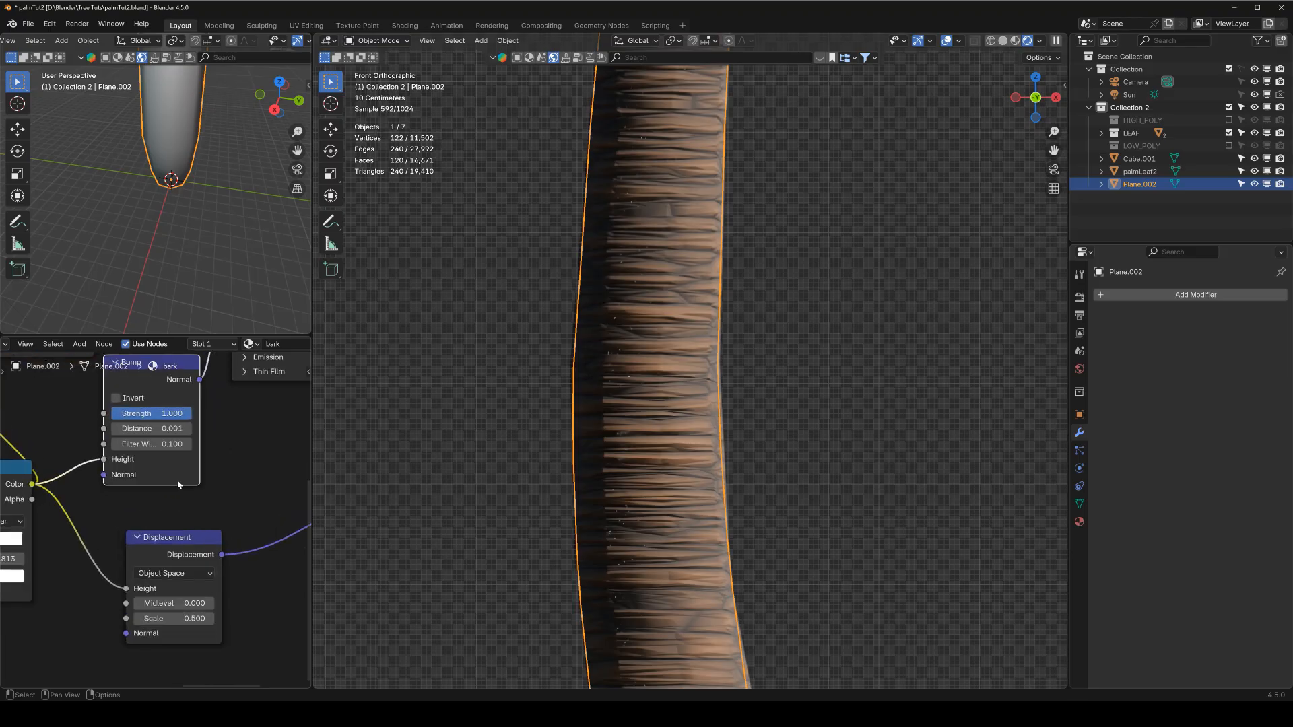
middle_click_drag(185, 417, 187, 448)
double_click(187, 447)
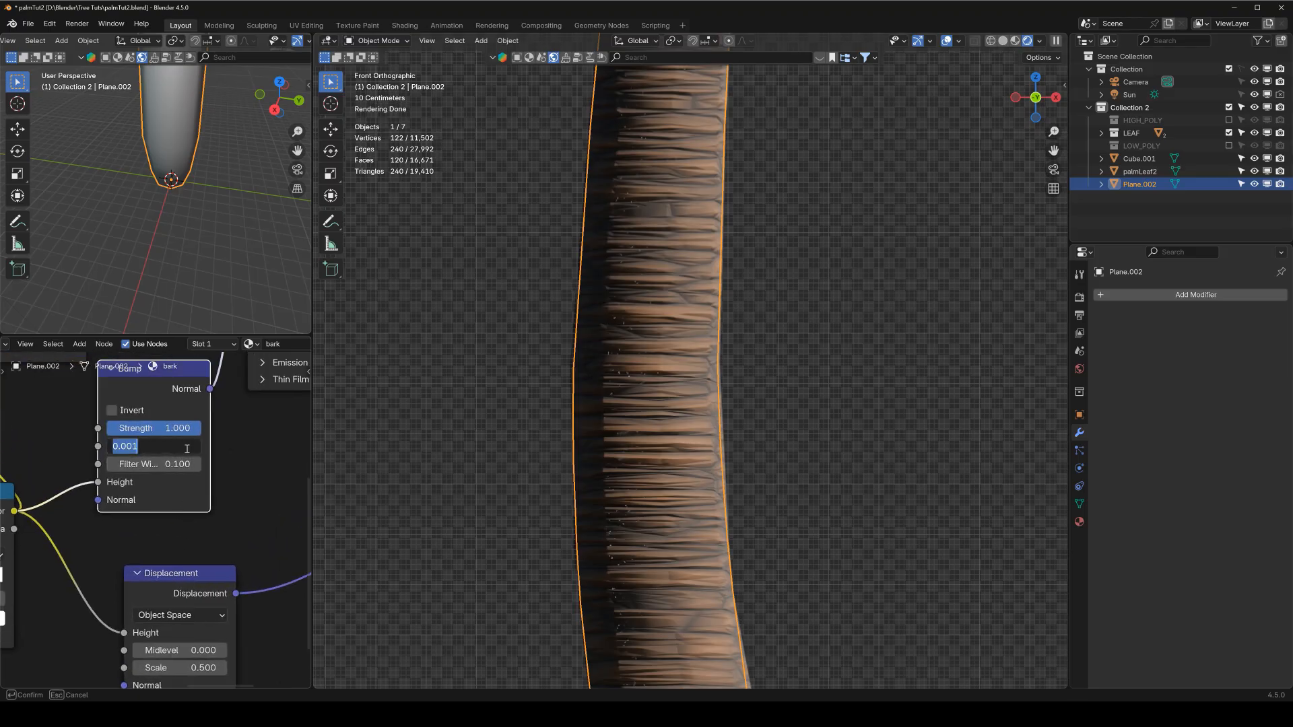
type(".2")
key("Return")
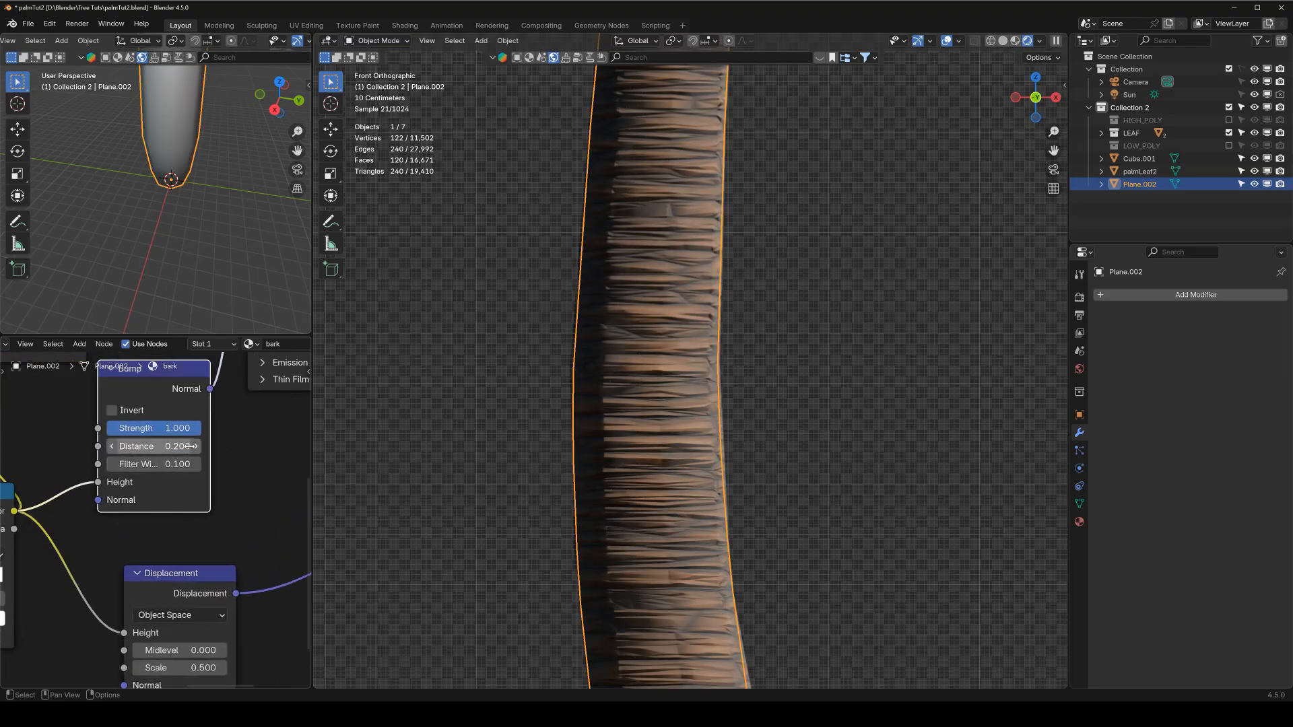
double_click(154, 428)
type("5")
key("Return")
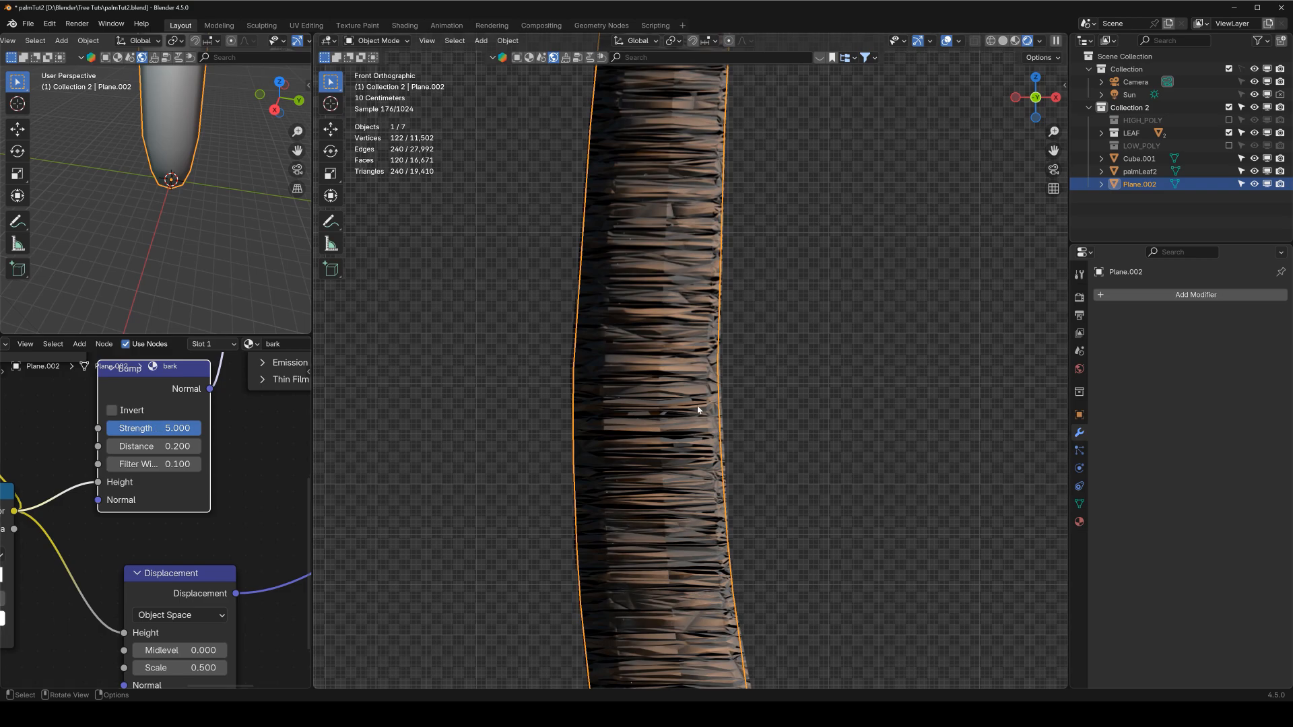
scroll(688, 407, "down", 5)
left_click(773, 349)
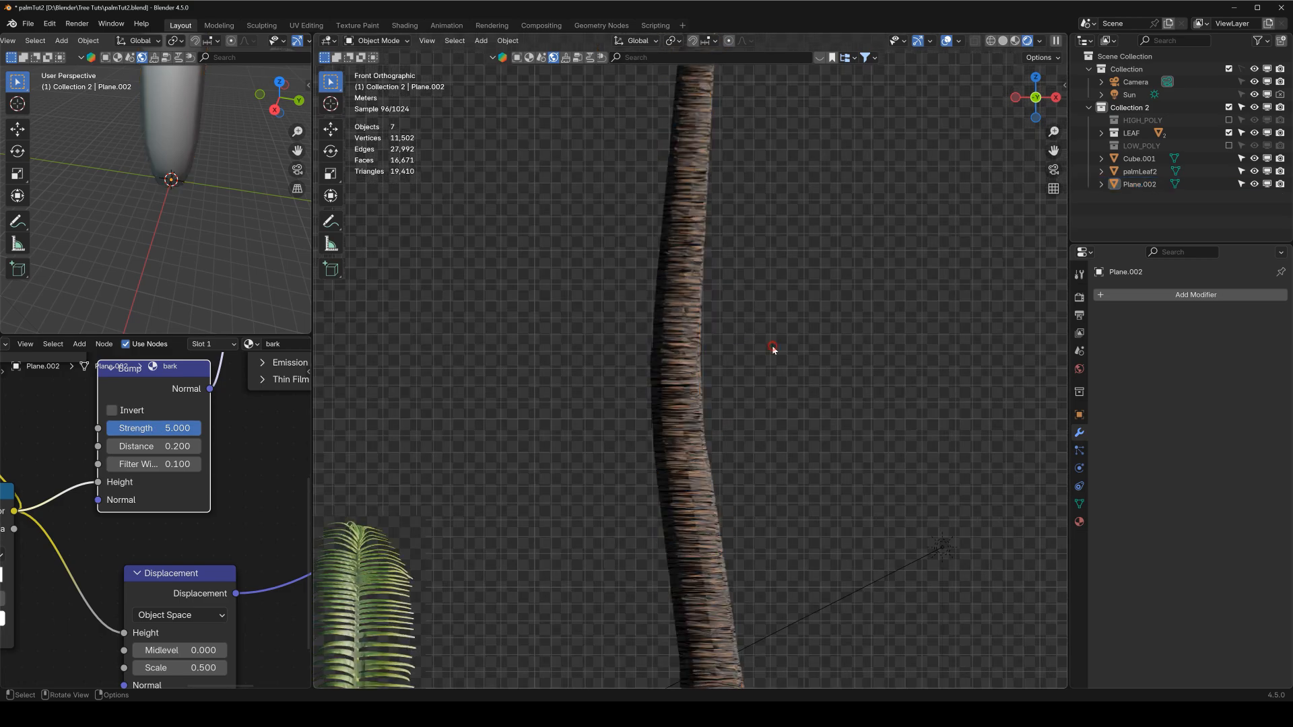
scroll(708, 382, "down", 2)
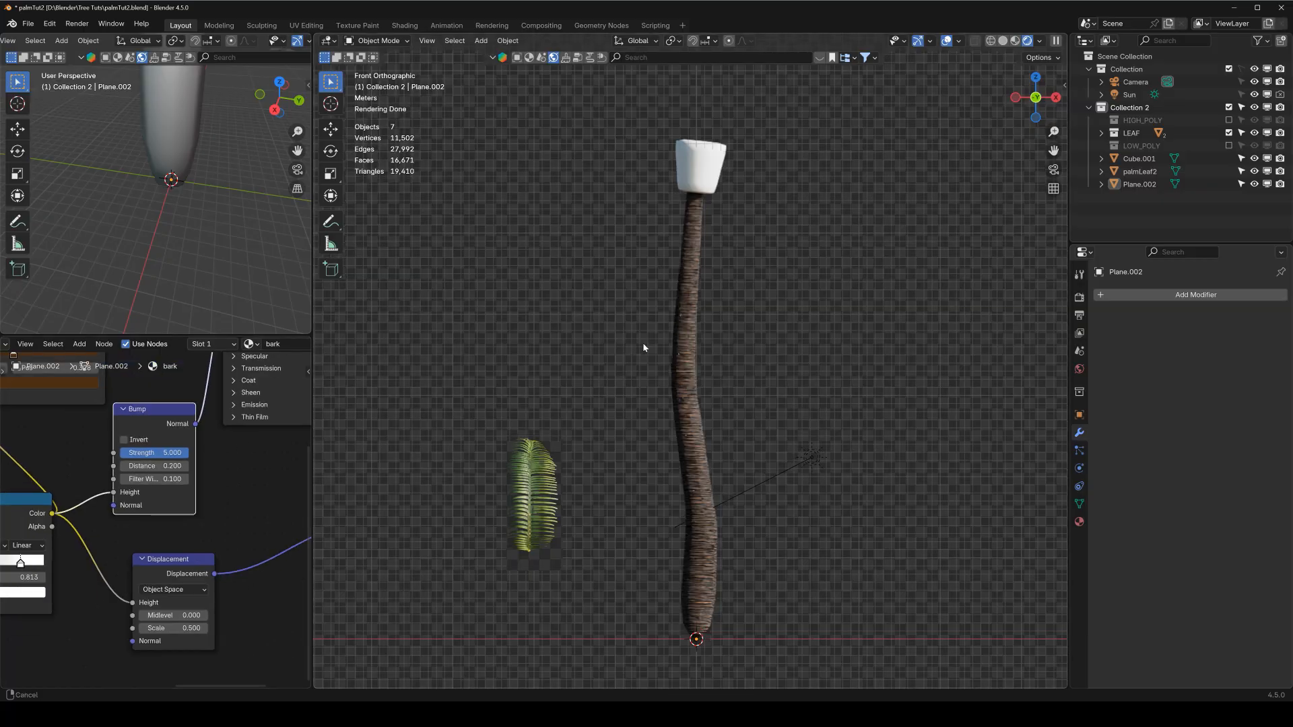
Assign the existing bark.001 material to the crown block and move its Bump node closer to the Color Ramp.
middle_click_drag(646, 346, 606, 484, "shift")
left_click(659, 311)
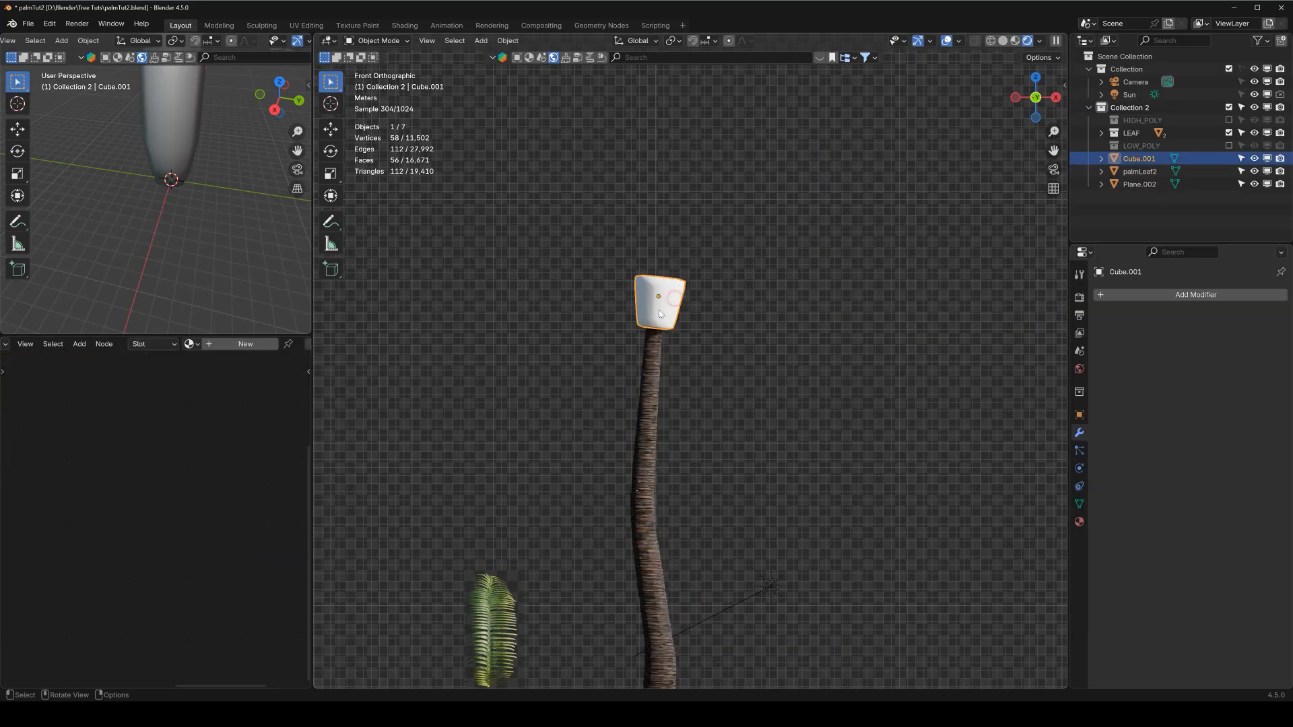
left_click(192, 344)
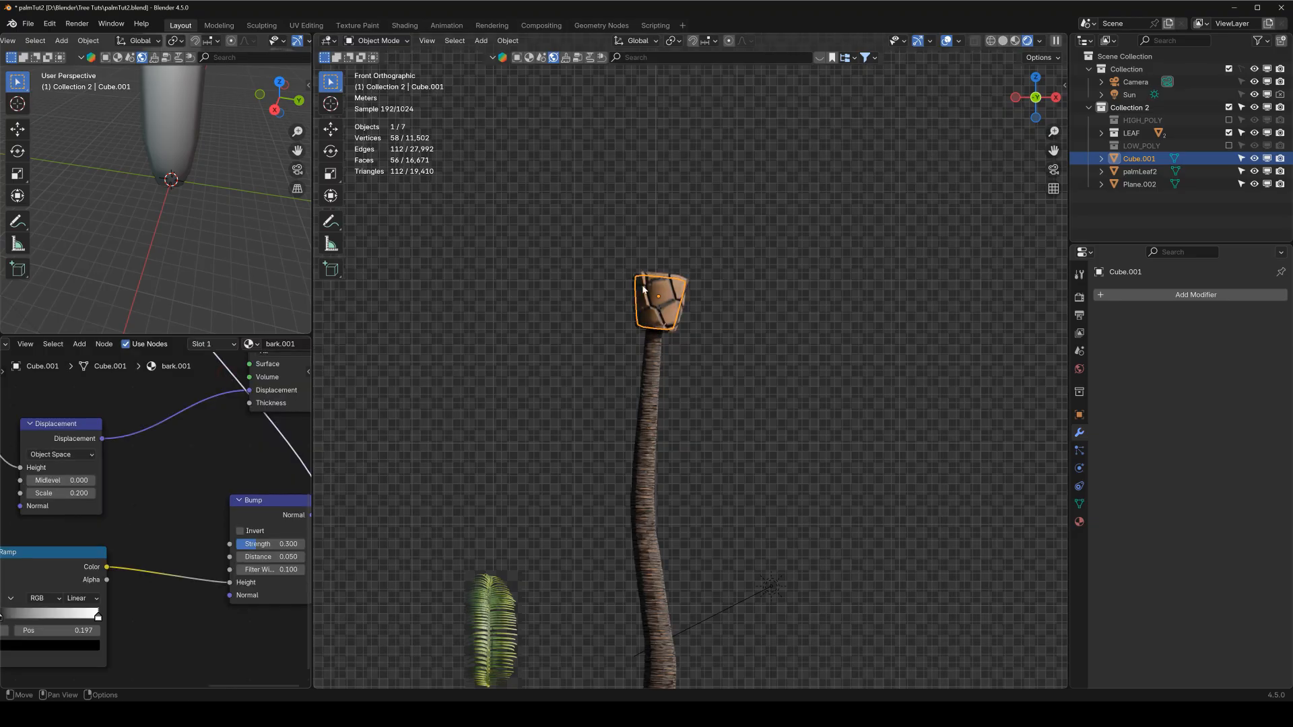
scroll(666, 291, "up", 7)
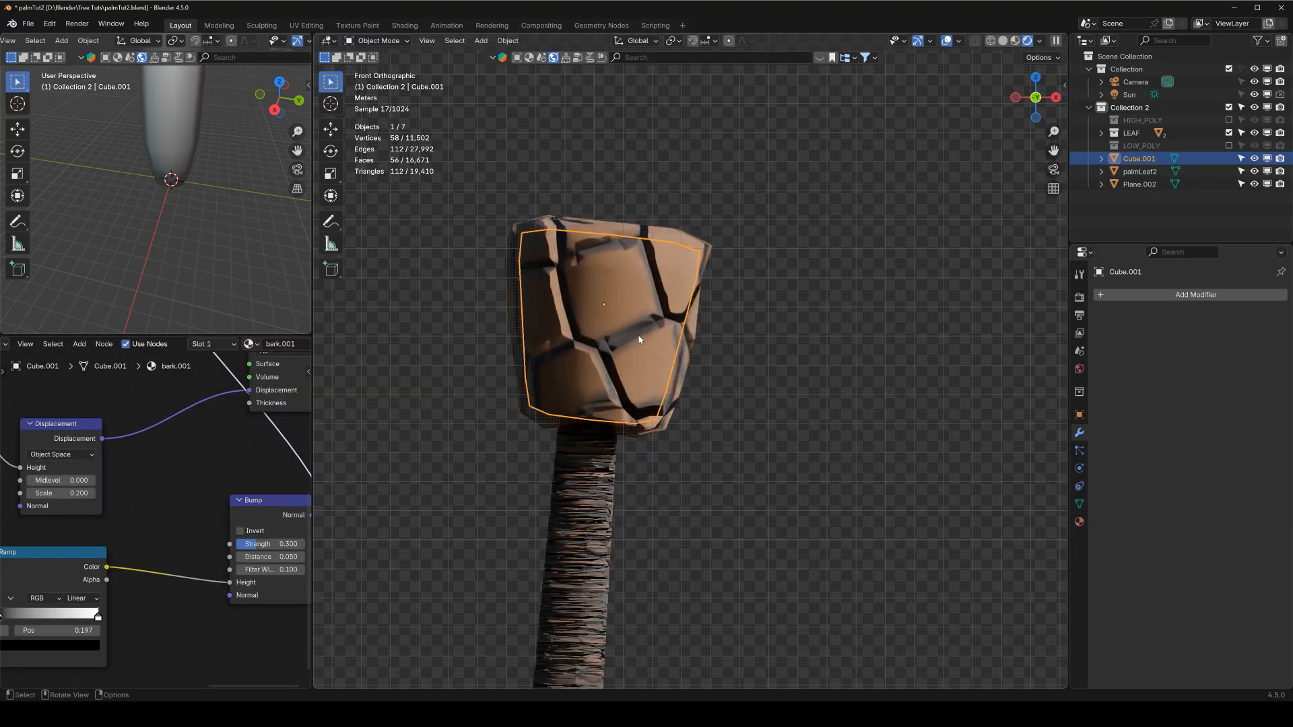
scroll(212, 504, "down", 2)
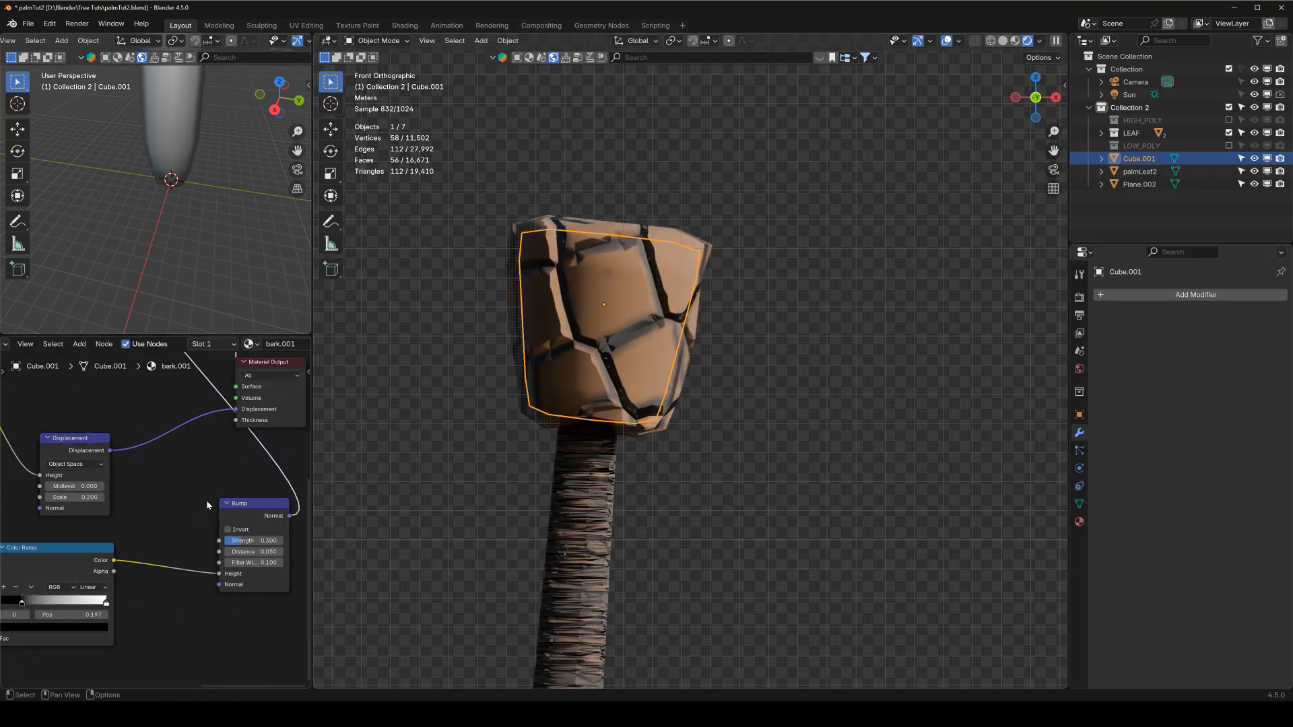
left_click_drag(249, 501, 184, 483)
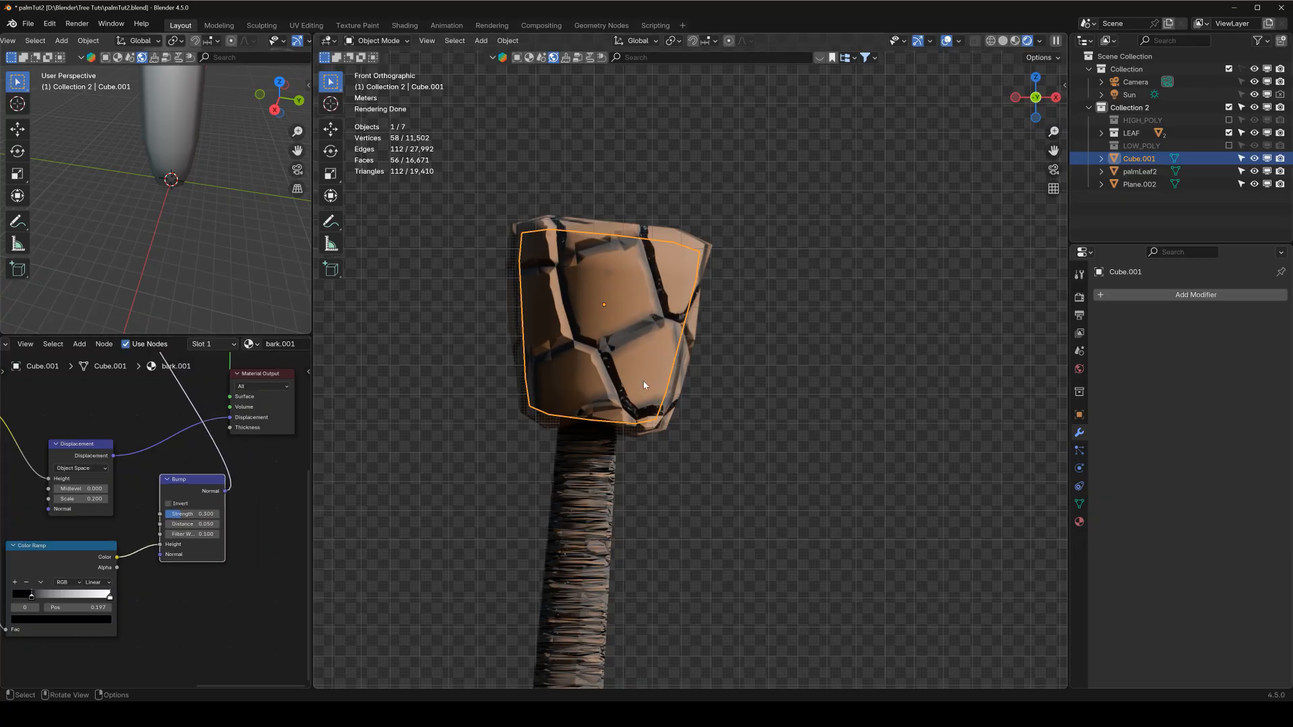
Give the crown block its own copy of the bark.001 material.
right_click(622, 309)
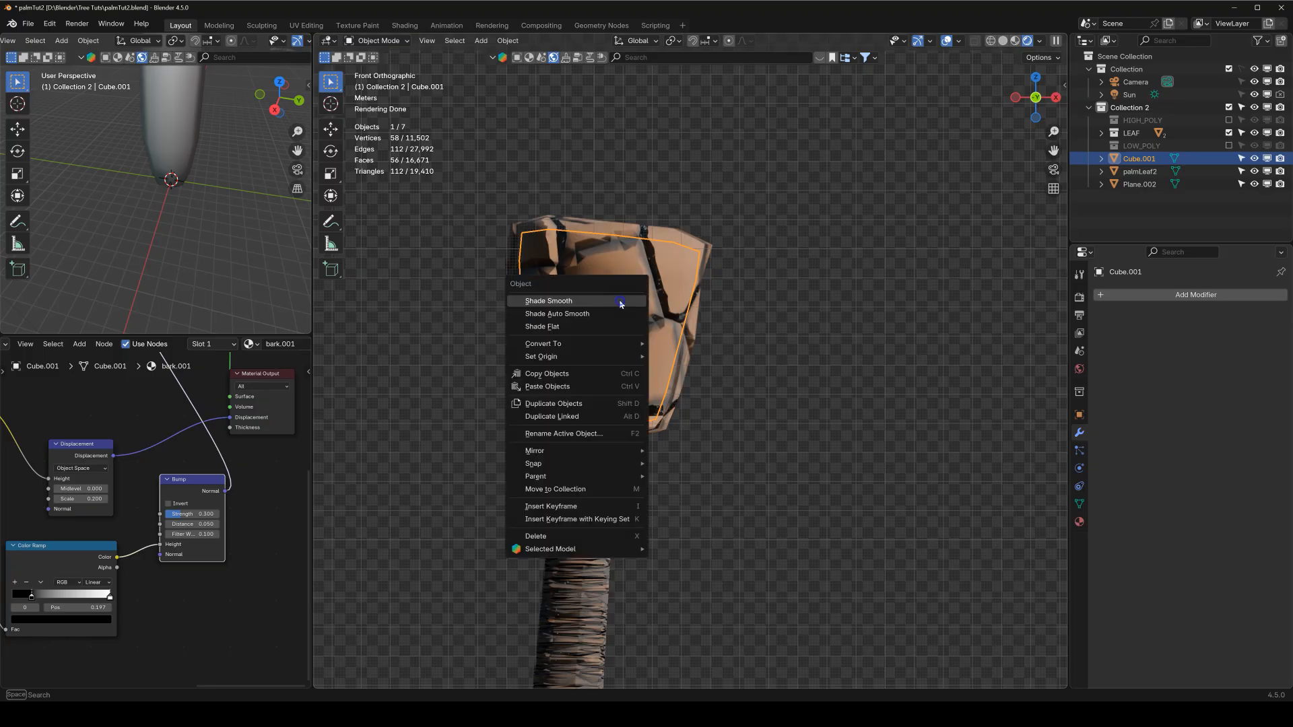
middle_click_drag(122, 483, 188, 496)
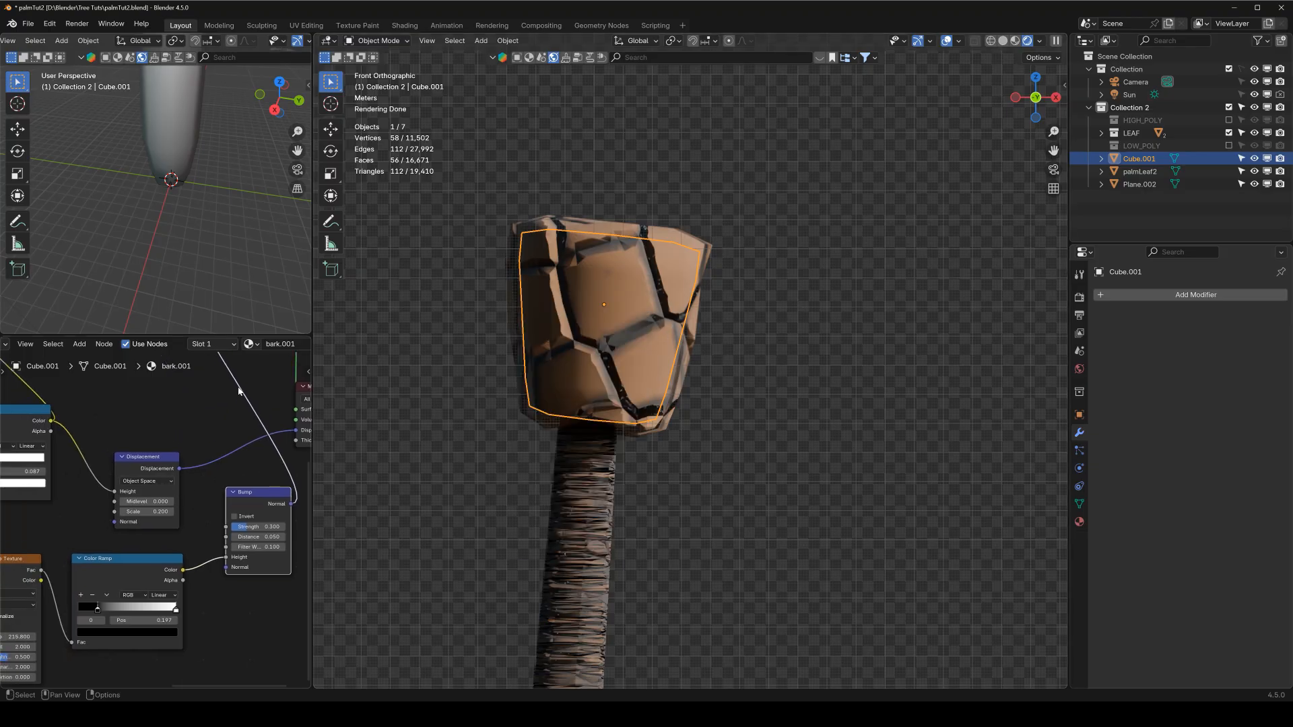
scroll(271, 348, "down", 3)
left_click(218, 345)
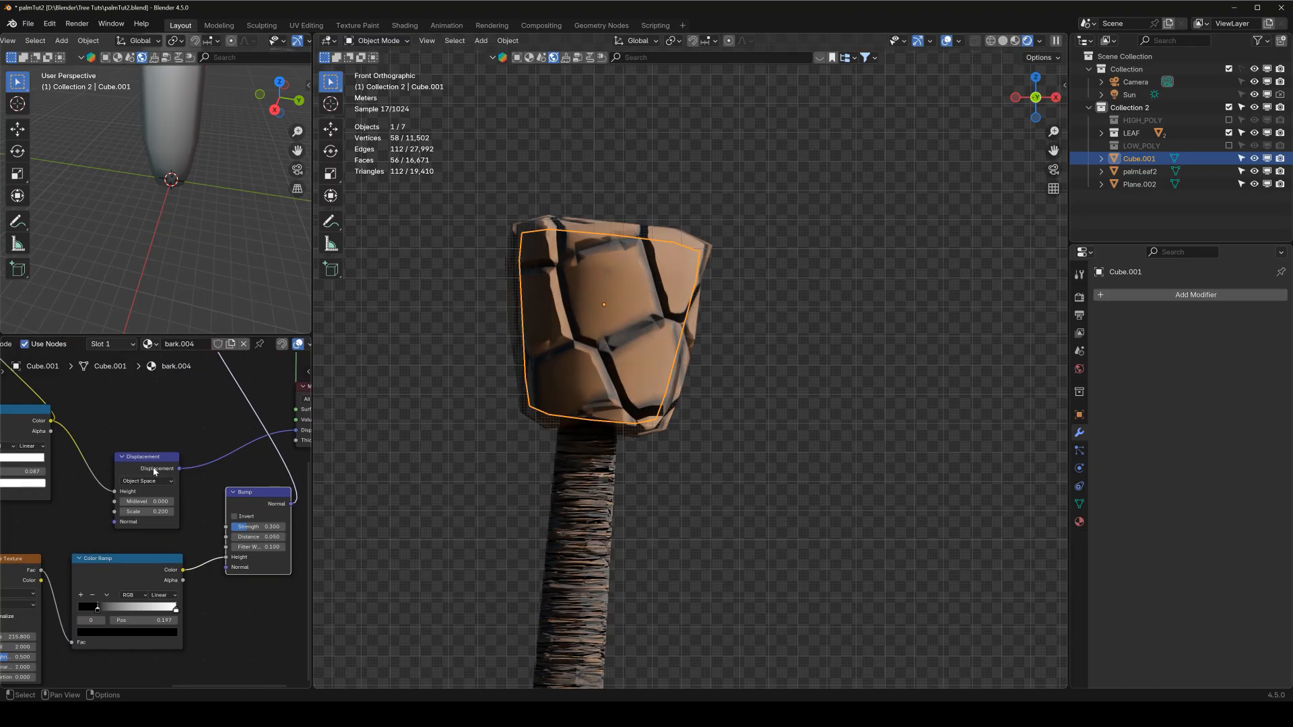
Set the Voronoi Texture's Scale to 1.5 in the crown block's material and deselect the block.
scroll(135, 473, "down", 4)
middle_click_drag(87, 474, 191, 507)
middle_click_drag(192, 451, 275, 458)
scroll(141, 524, "up", 5)
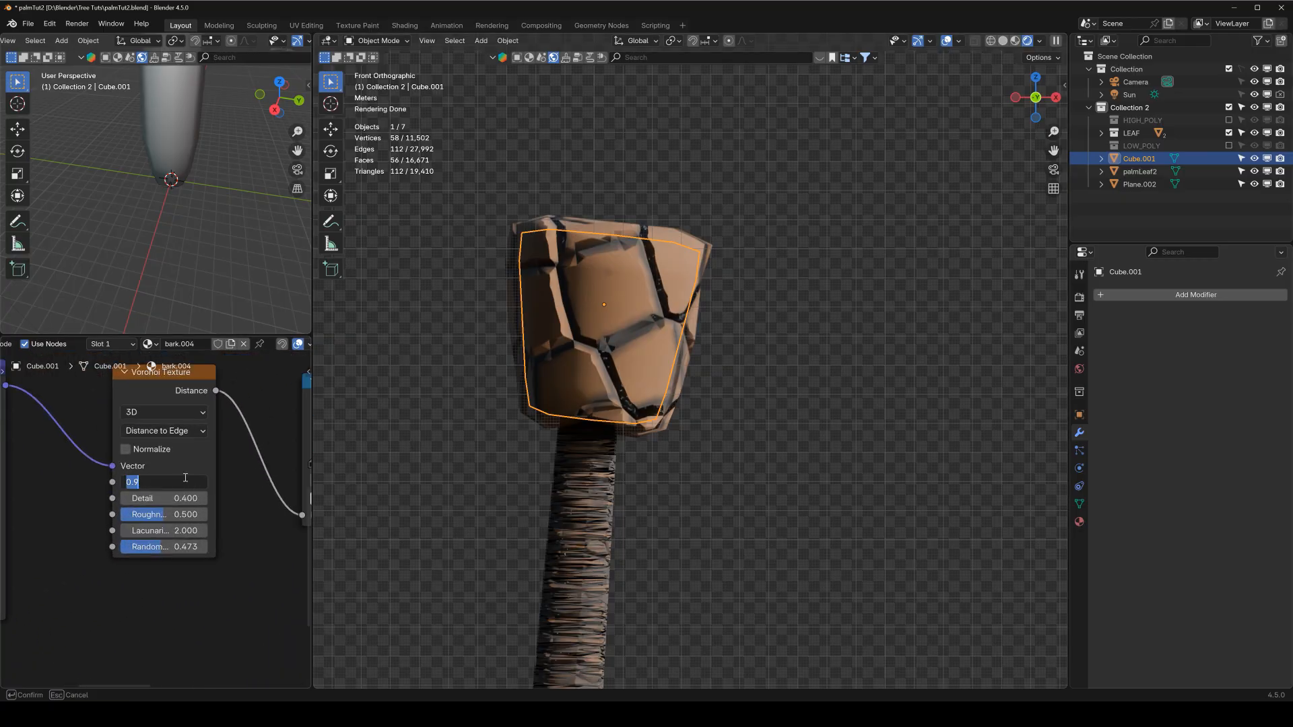
key("Return")
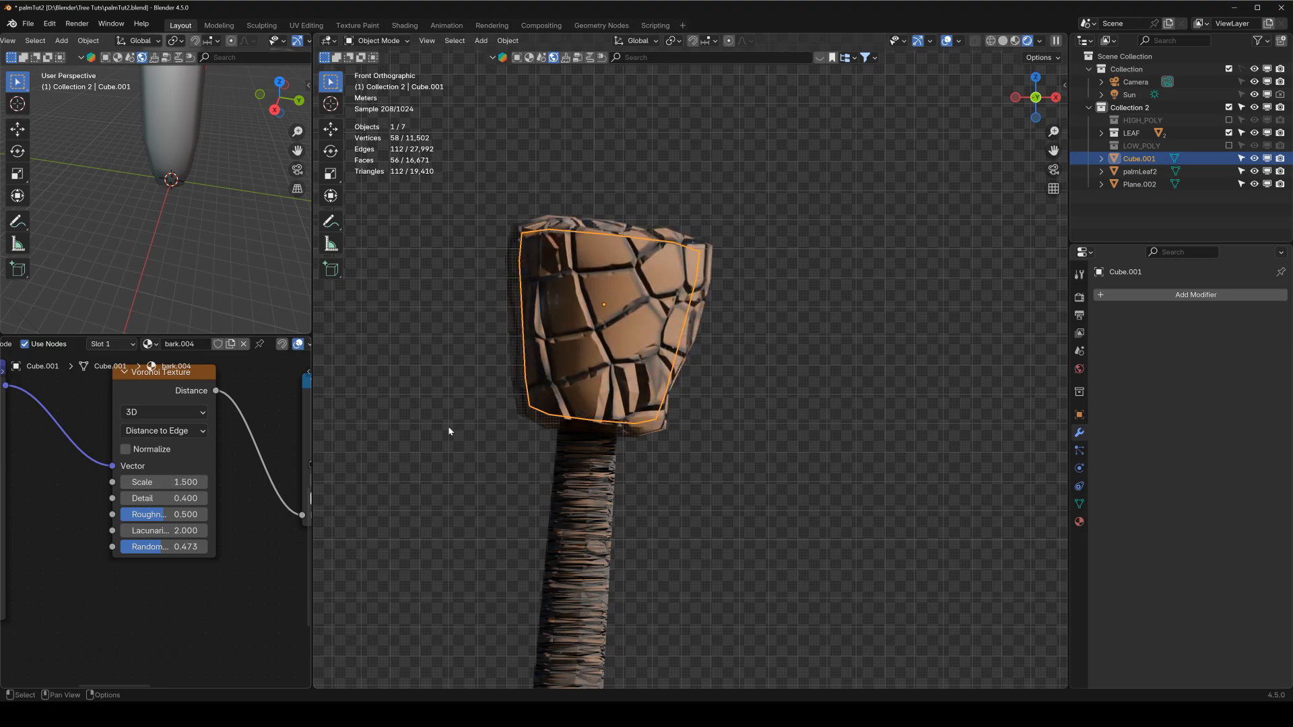
scroll(622, 429, "down", 2)
left_click(759, 487)
scroll(656, 499, "down", 6)
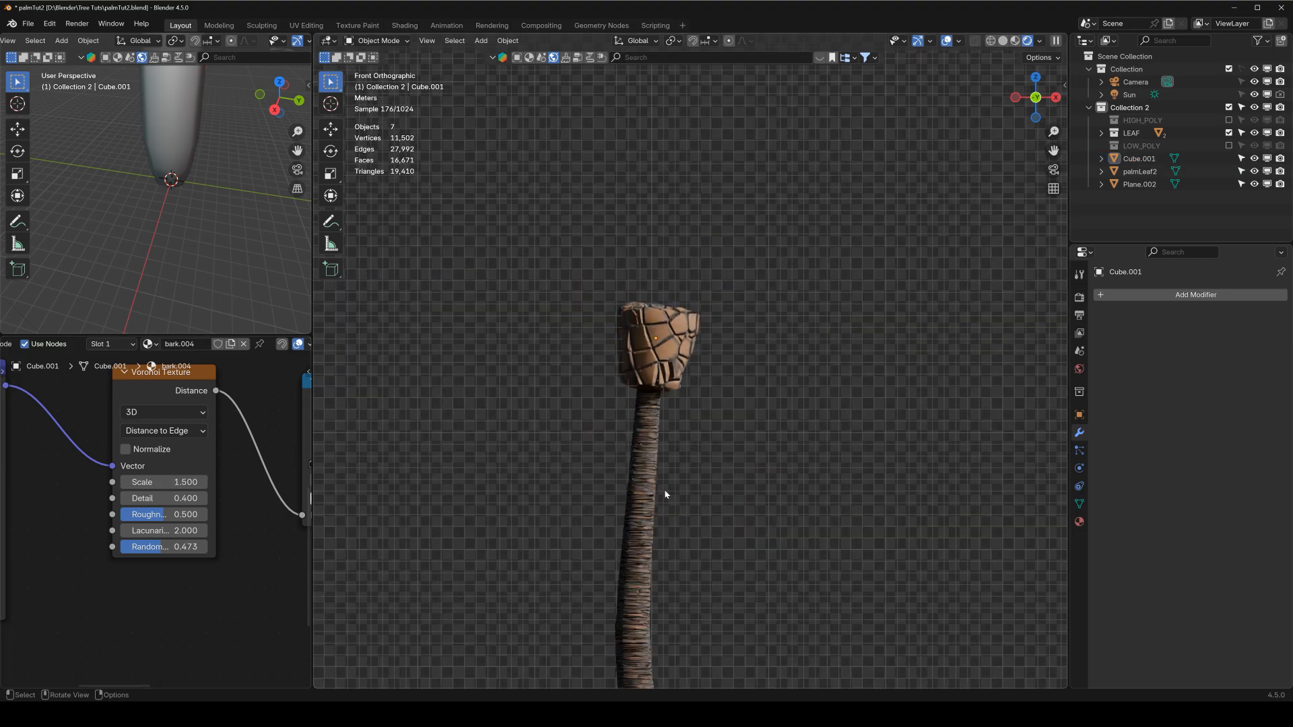
Move the palm leaf in front view from beside the trunk's lower part to the other side, above crown height.
scroll(665, 495, "down", 2)
left_click(580, 549)
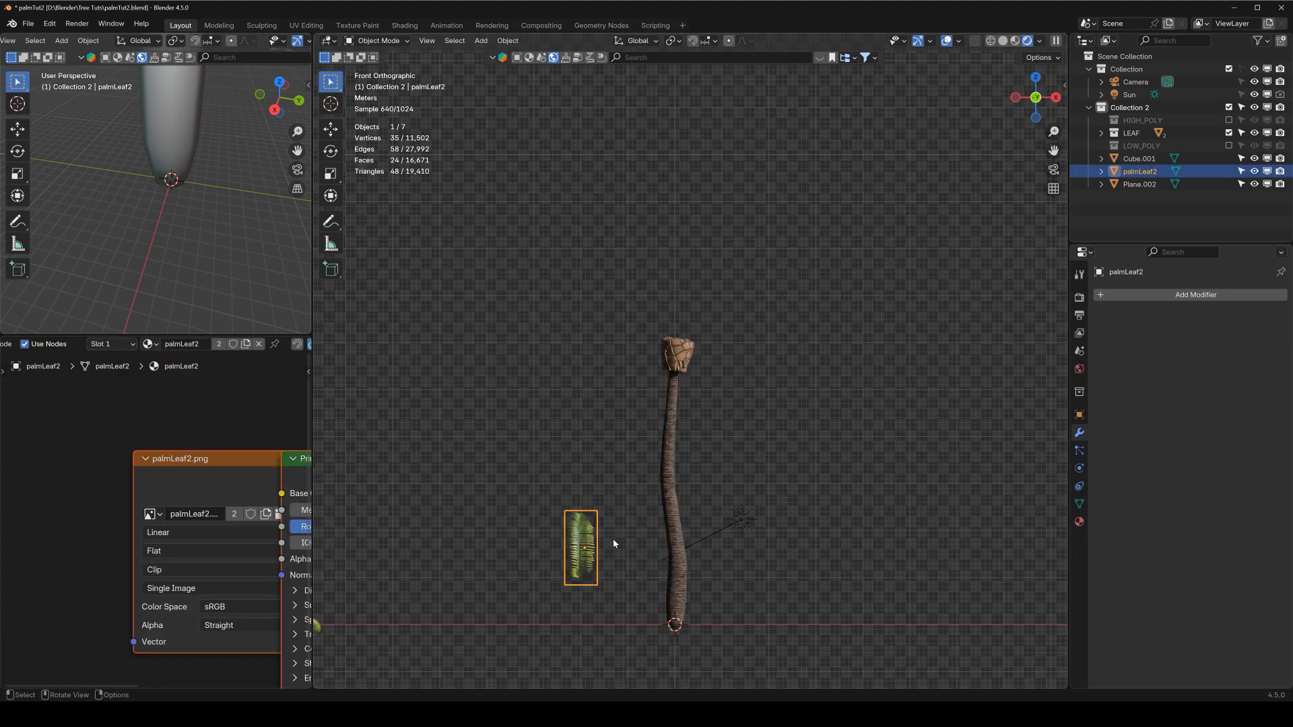
left_click_drag(588, 546, 857, 298)
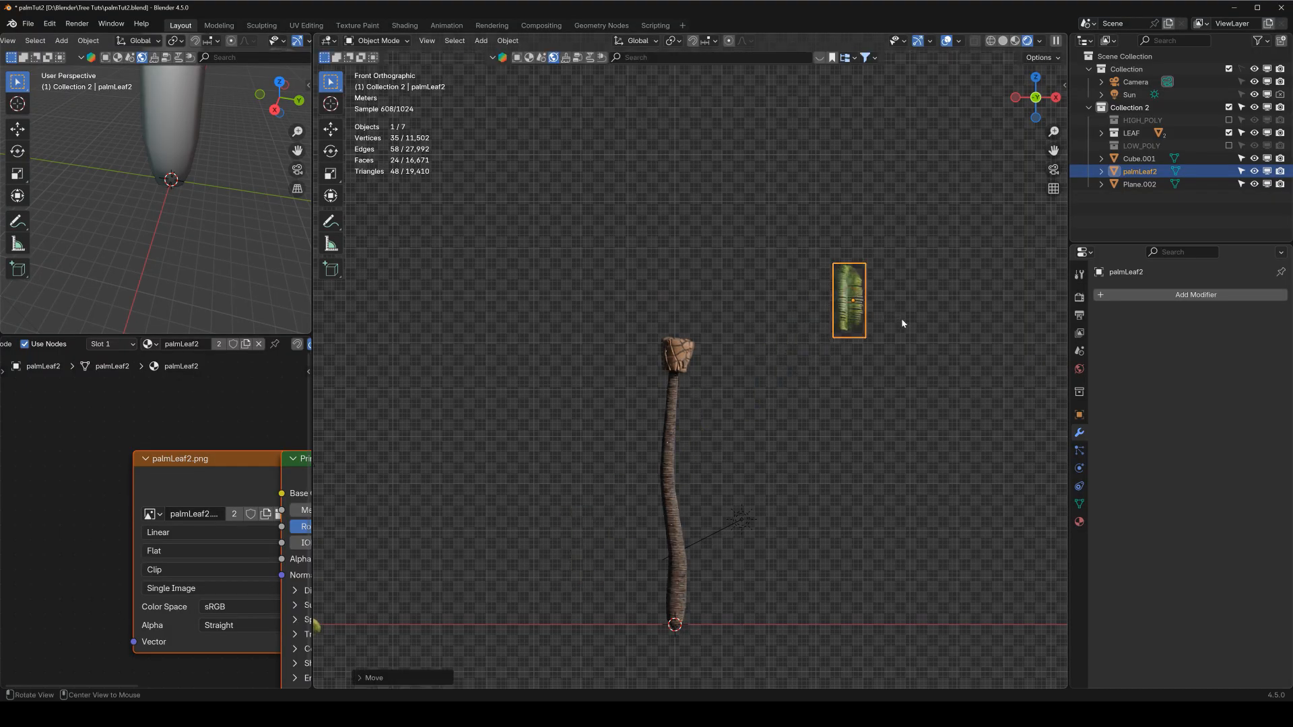
key("shift+d")
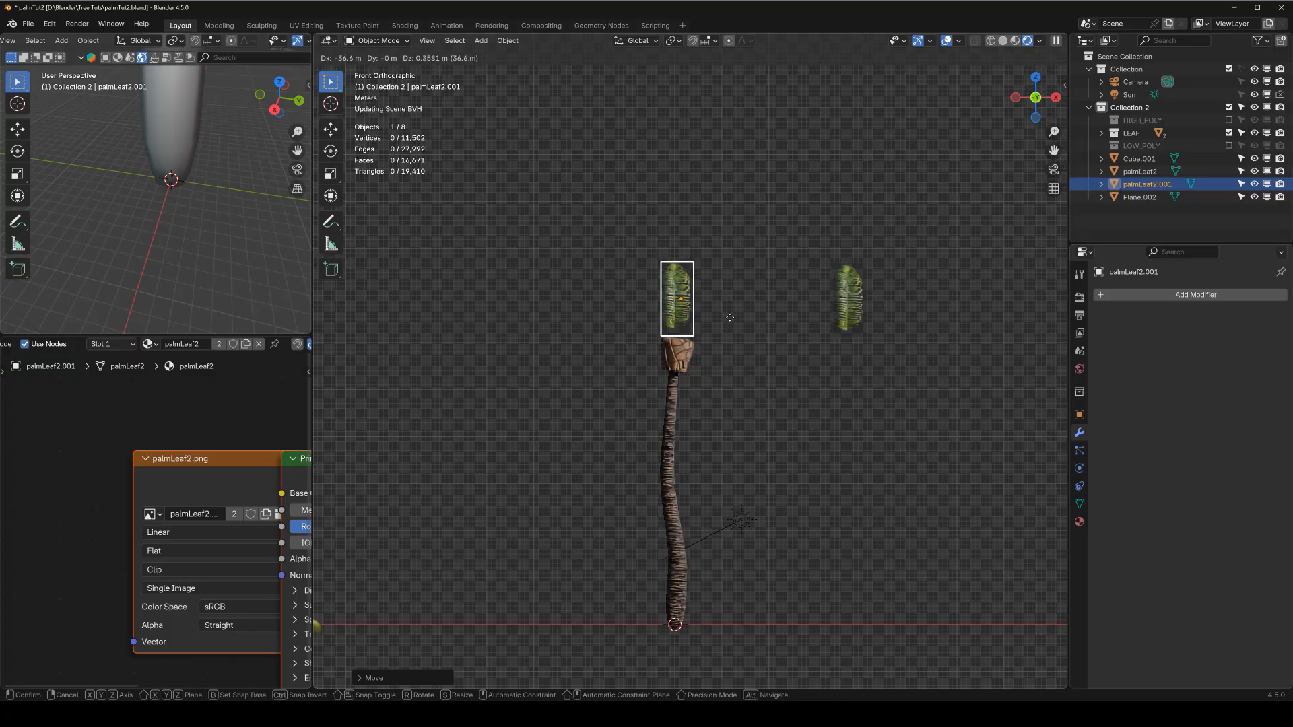
left_click(731, 317)
scroll(740, 270, "up", 3)
key("s")
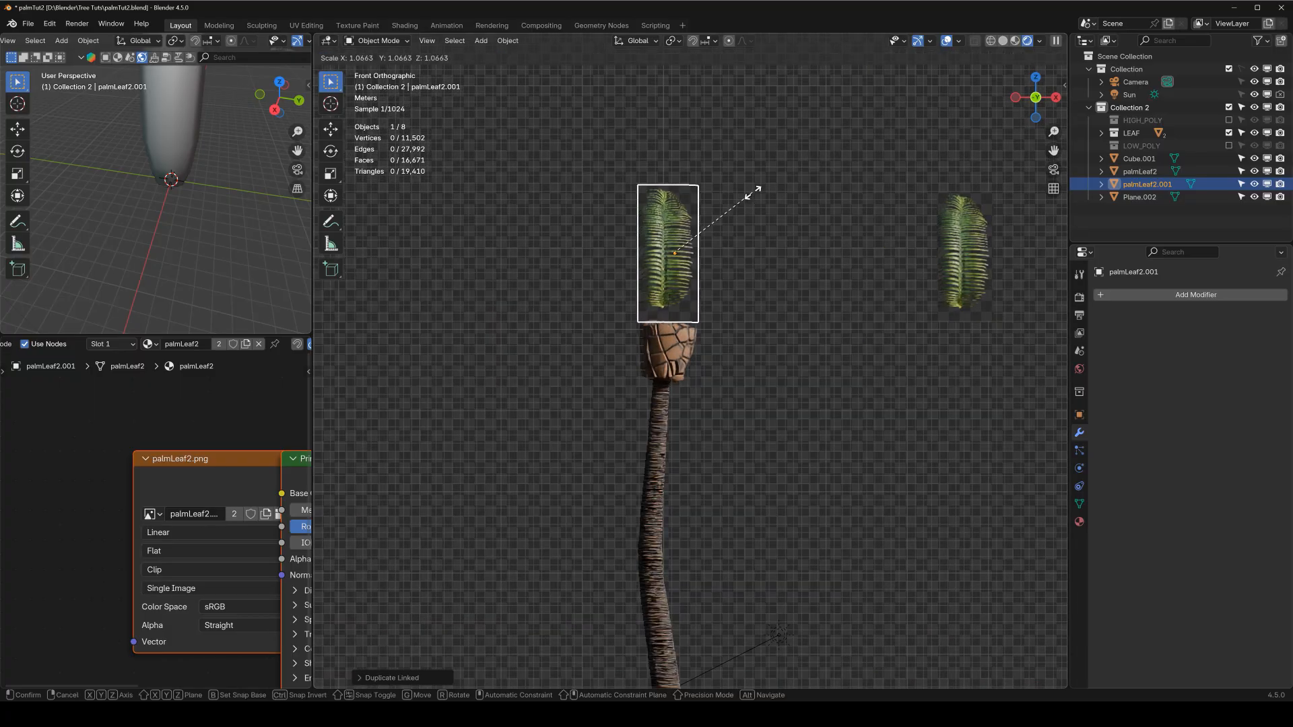
left_click(757, 191)
key("x")
left_click(756, 194)
Delete the linked trial copy of the leaf above the crown and select the original palm leaf.
middle_click_drag(812, 238, 531, 323, "shift")
scroll(673, 364, "up", 3)
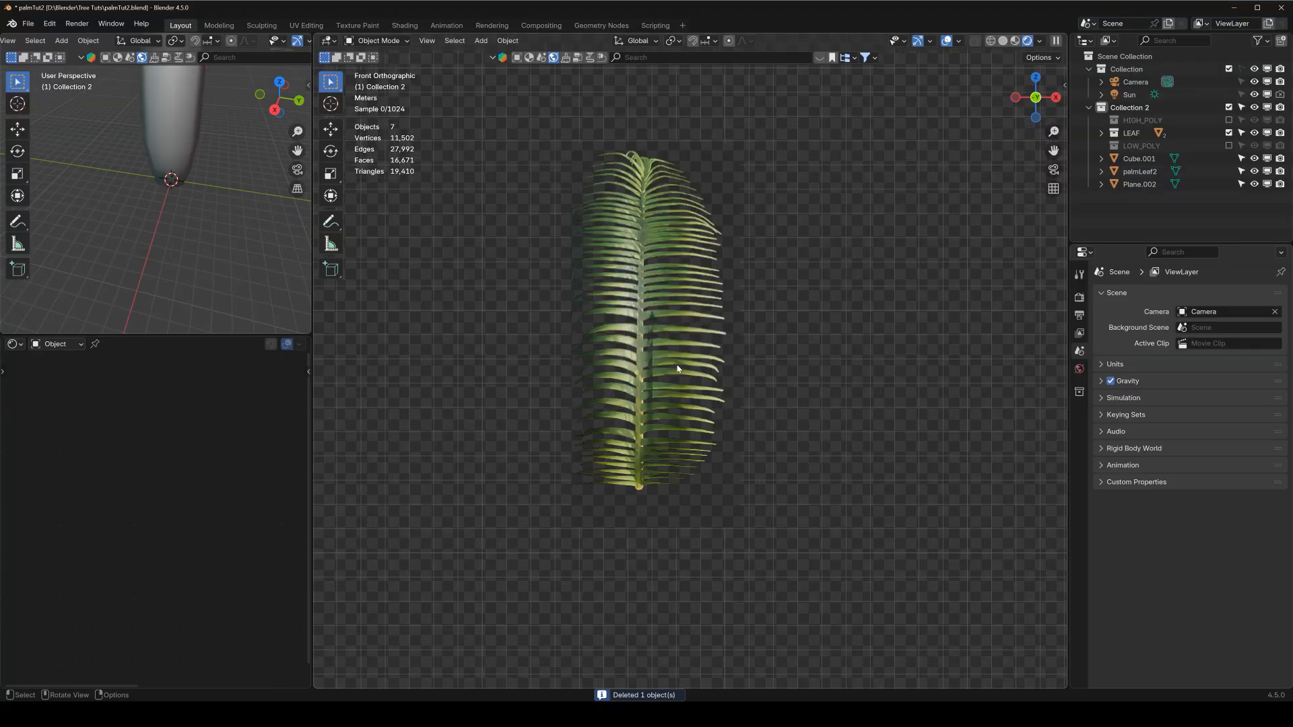
scroll(673, 365, "up", 1)
left_click(680, 385)
middle_click_drag(680, 433, 680, 350, "shift")
scroll(674, 285, "up", 2)
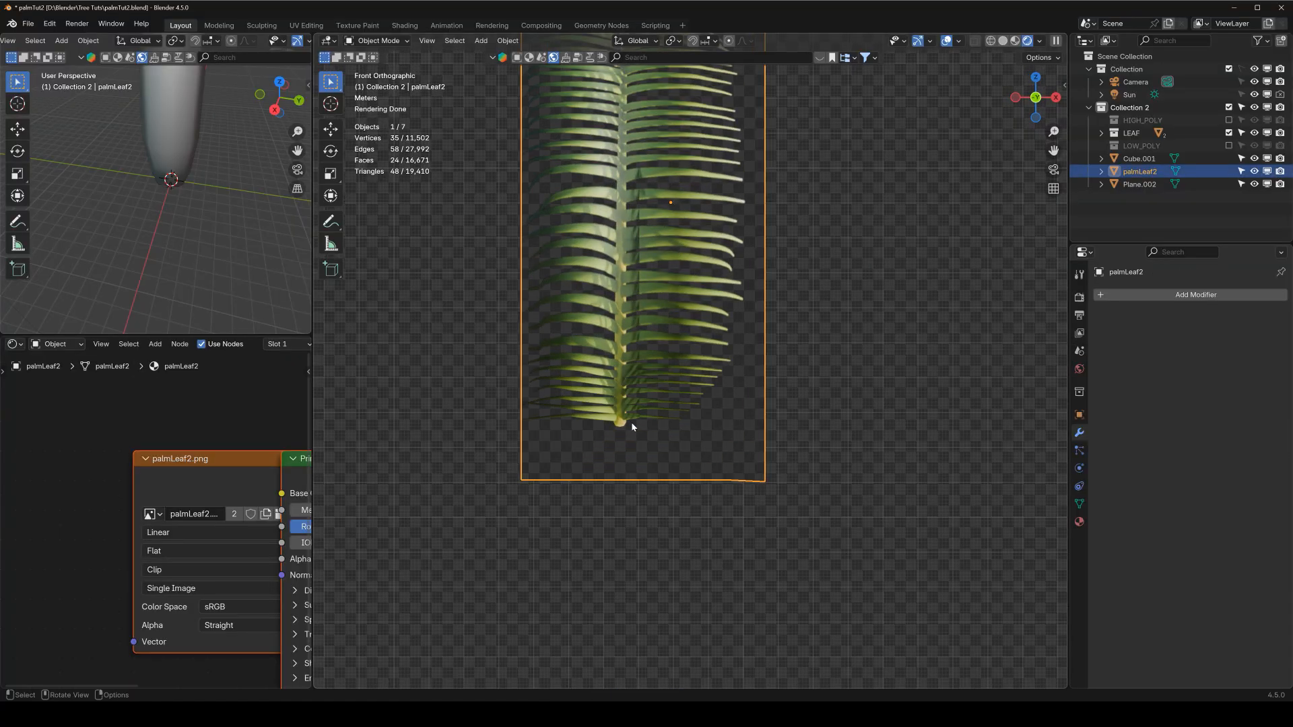
left_click(960, 43)
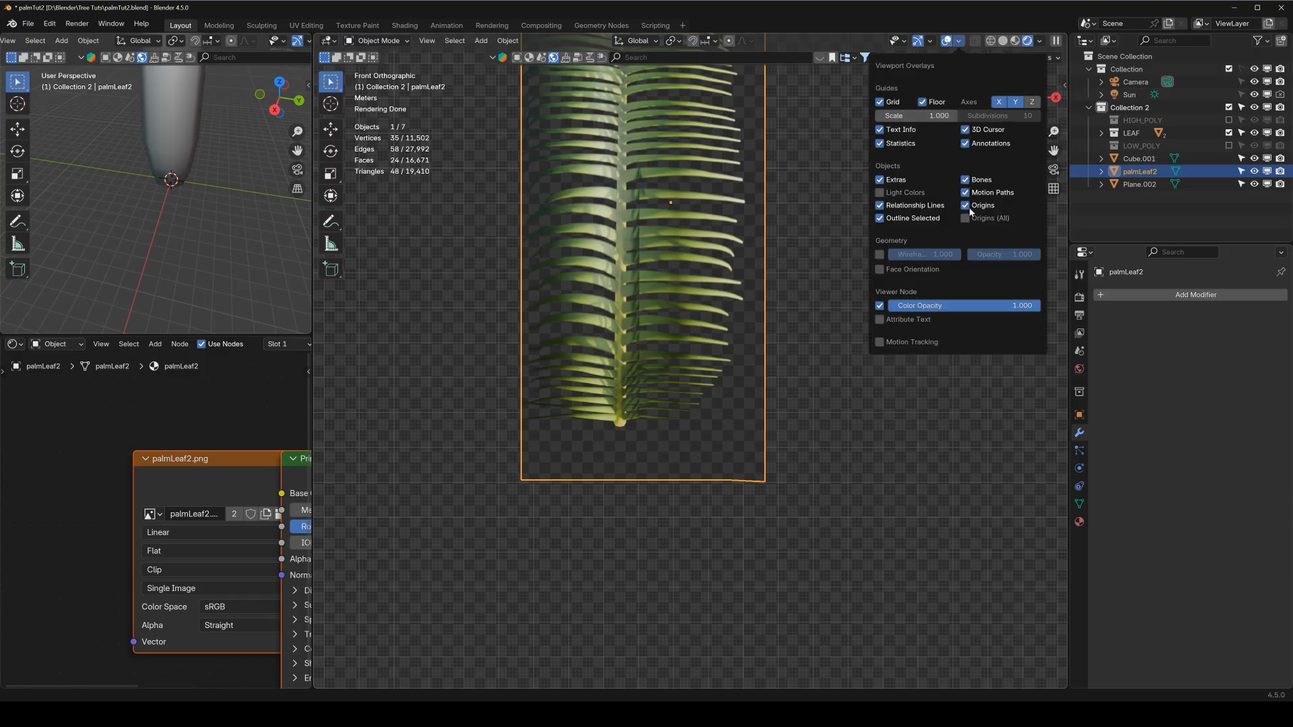
Add a horizontal loop cut to the leaf mesh at the stem's lower end and a vertical one along the stem's centre.
key("Tab")
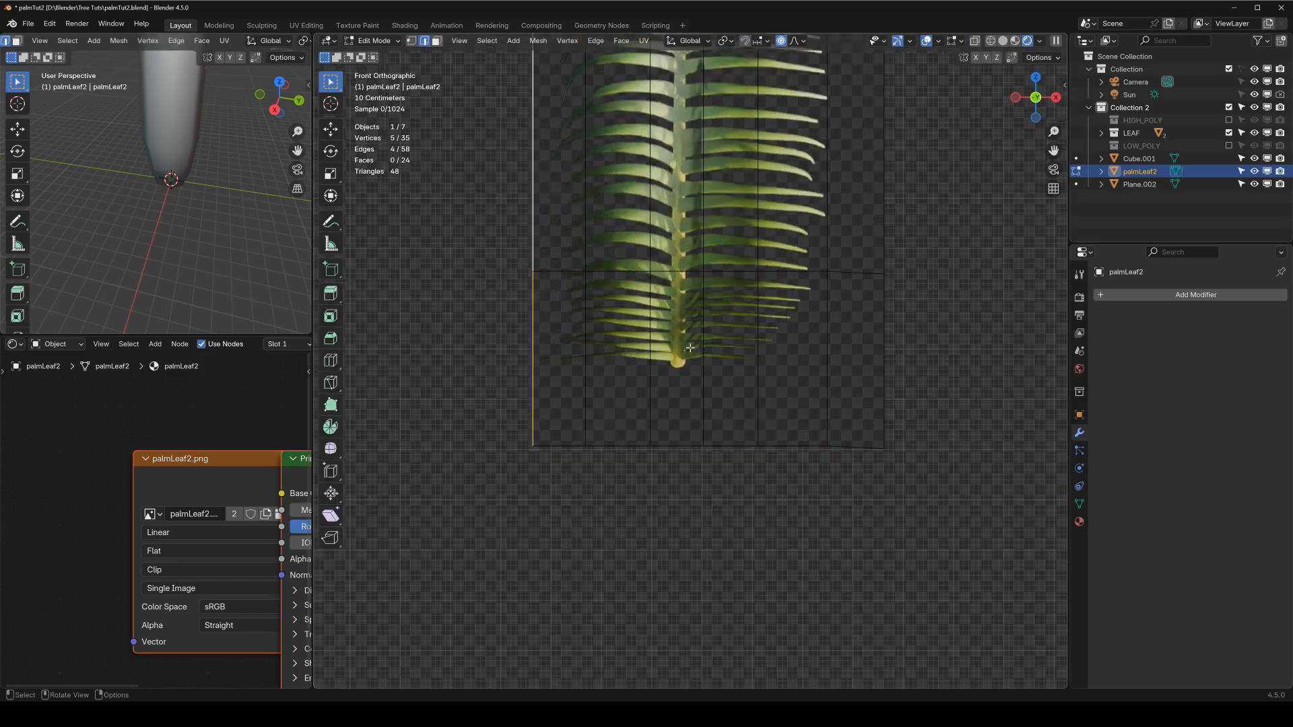
key("KP_Decimal")
key("ctrl+r")
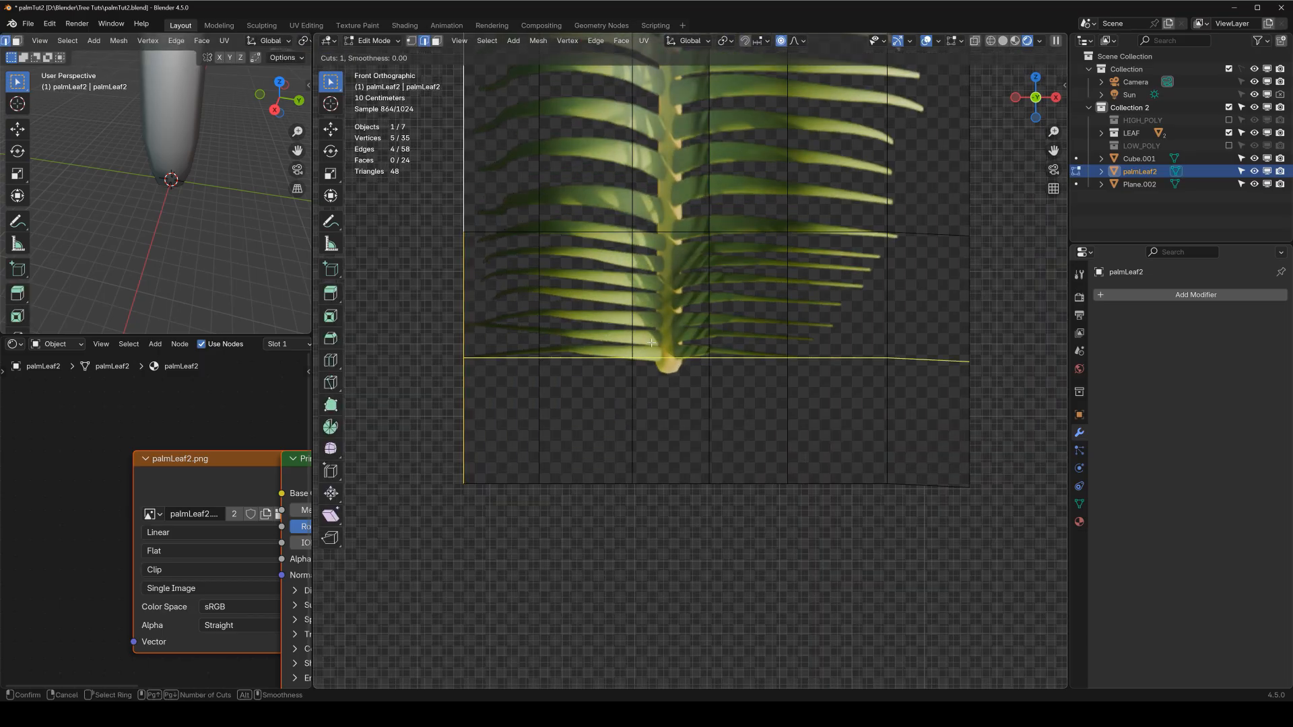
left_click(649, 354)
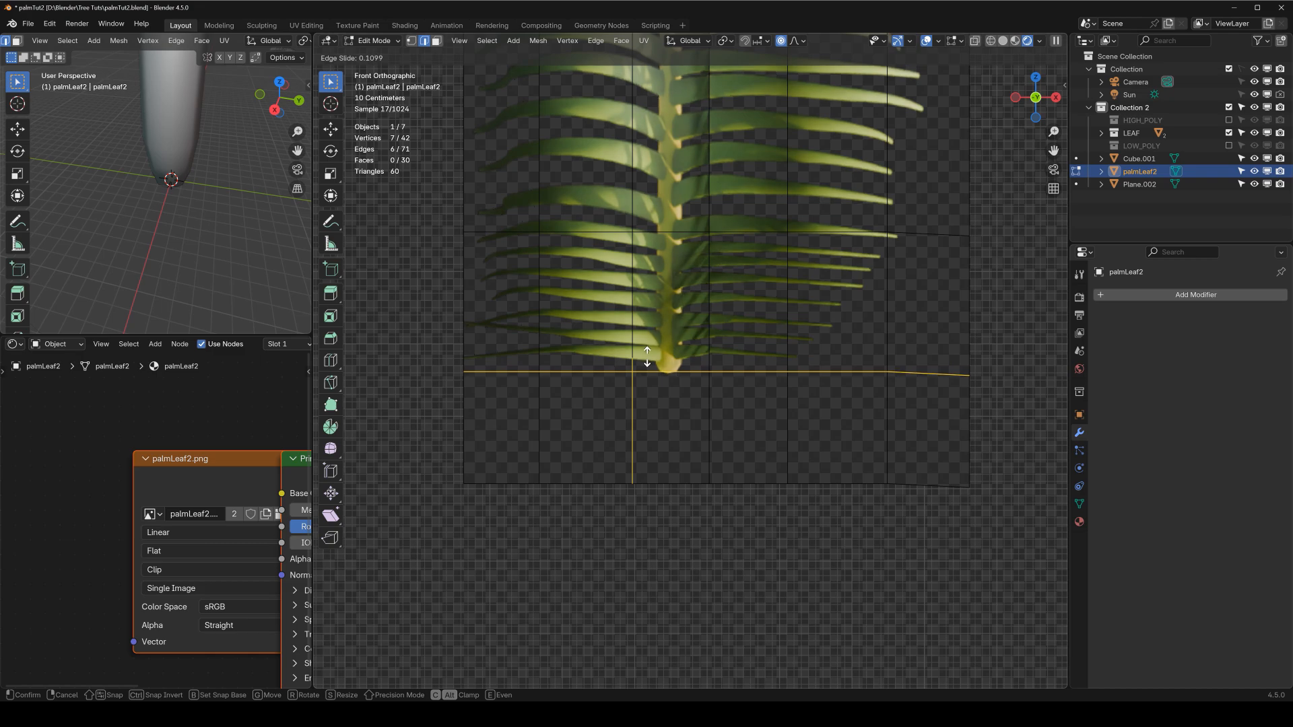
left_click(656, 360)
key("ctrl+r")
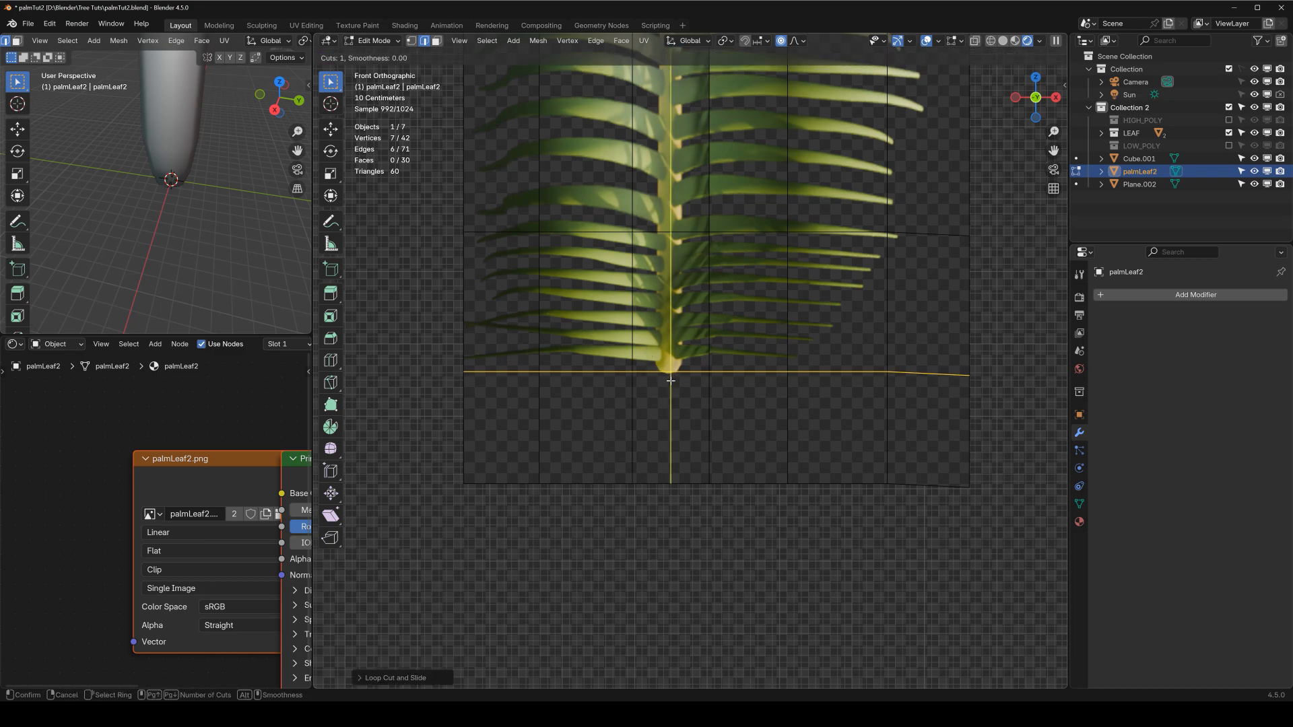
left_click(671, 381)
Snap the 3D cursor to the leaf mesh vertex at the stem's lower end.
scroll(670, 381, "up", 3)
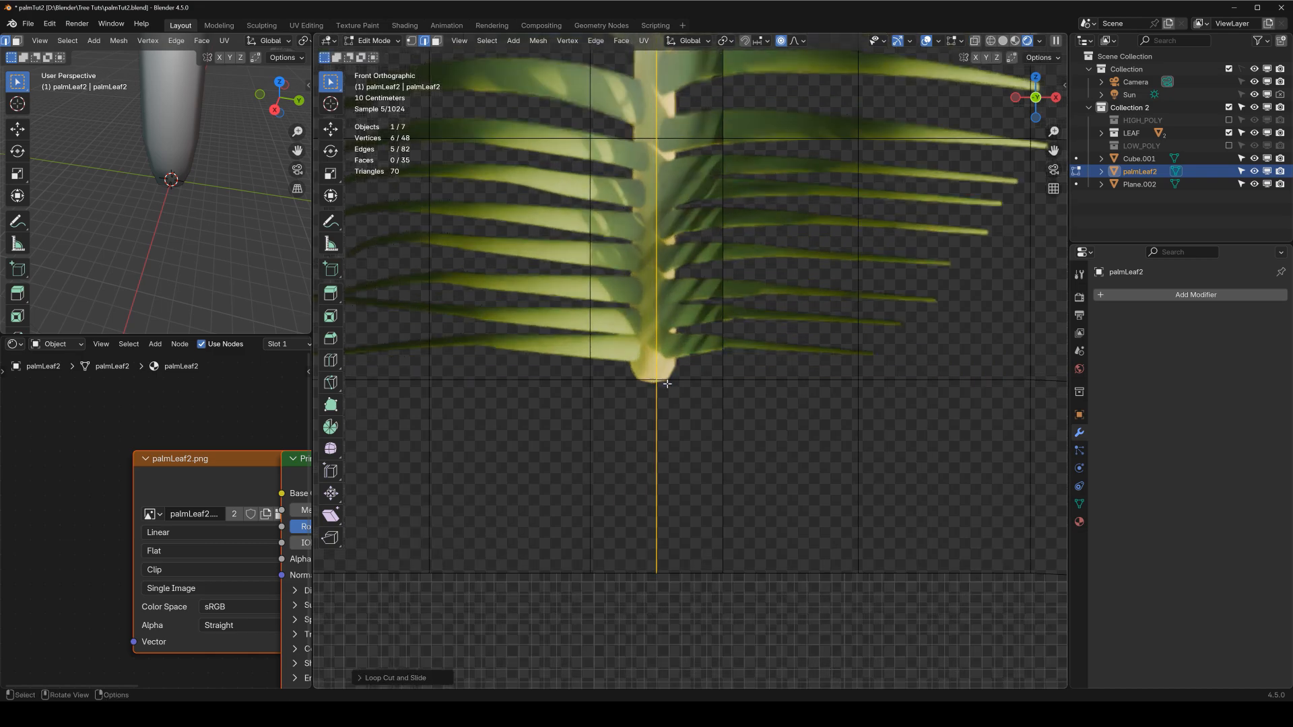
left_click(411, 41)
left_click(653, 378)
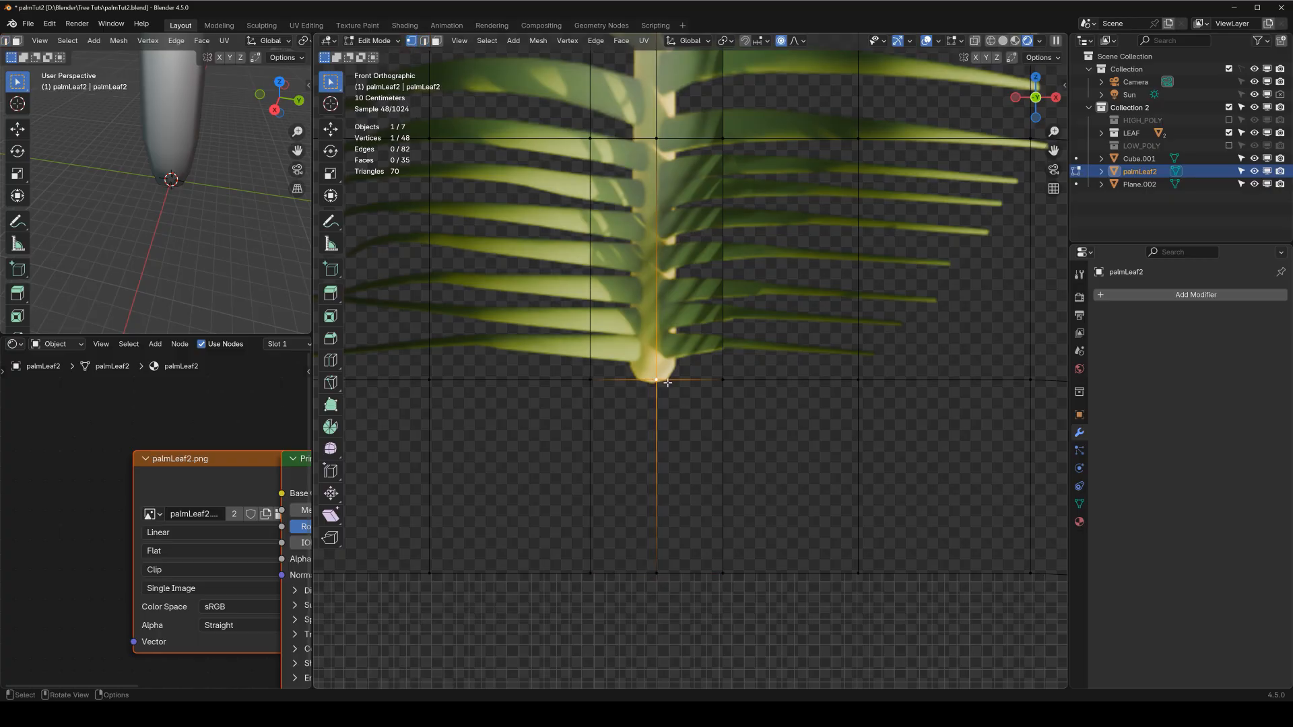
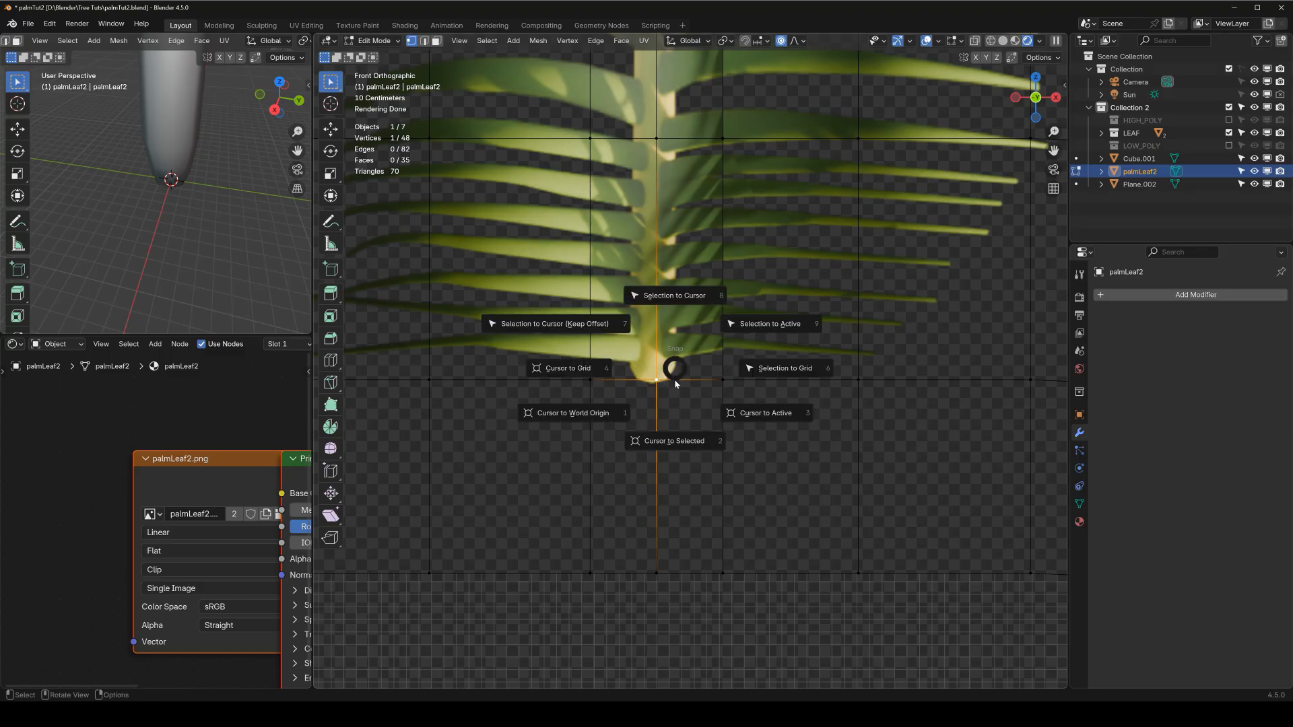
left_click(674, 437)
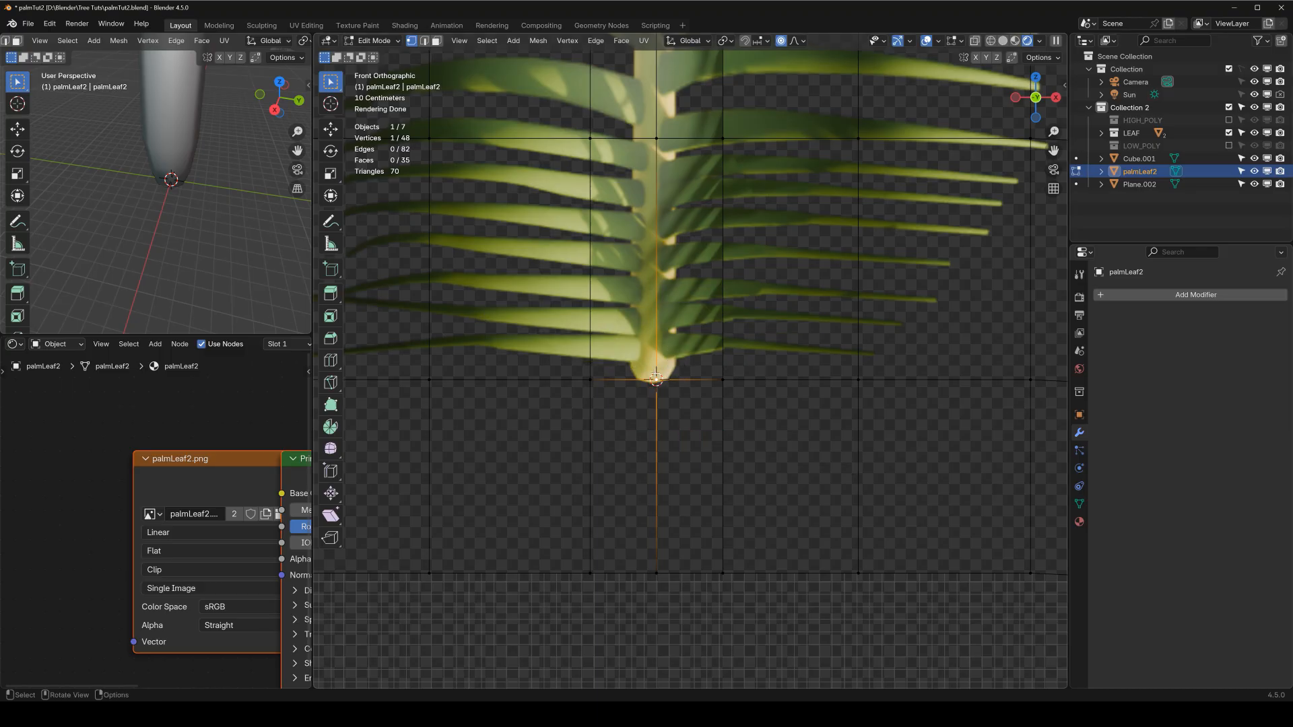
Set the palm leaf's origin to the 3D cursor at the stem's base.
key("Tab")
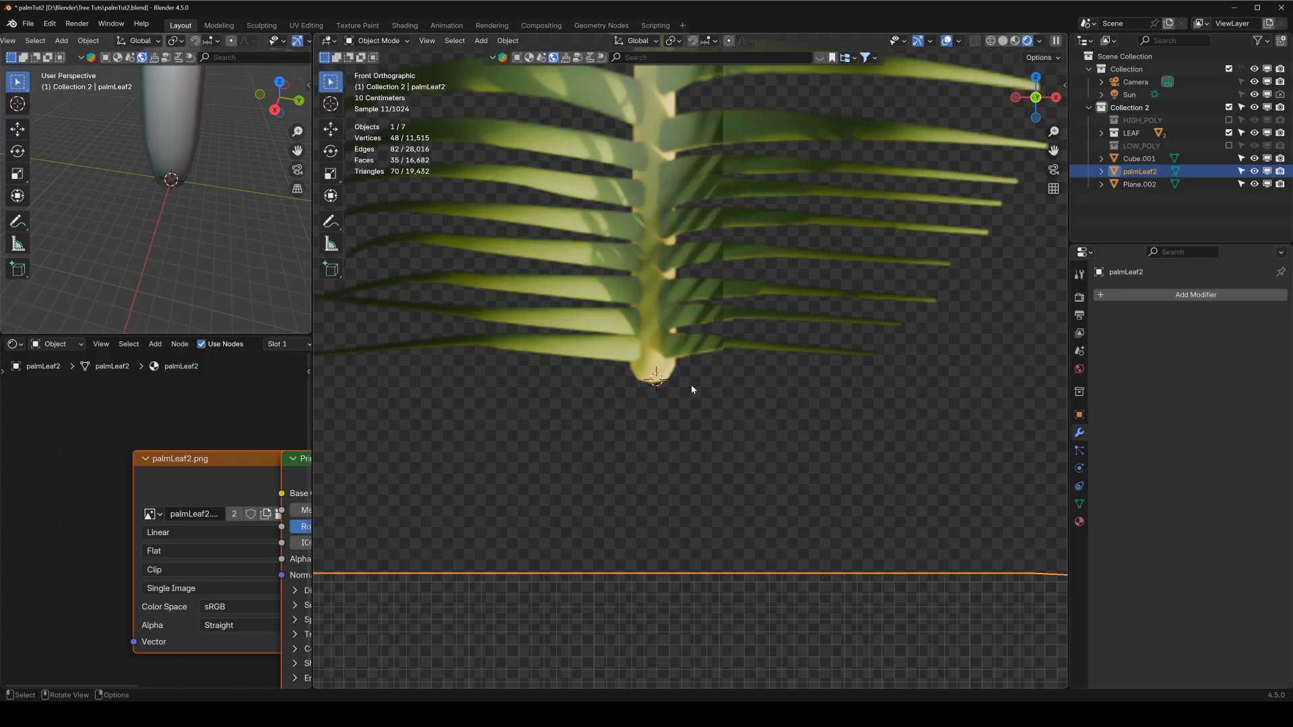
scroll(672, 379, "down", 2)
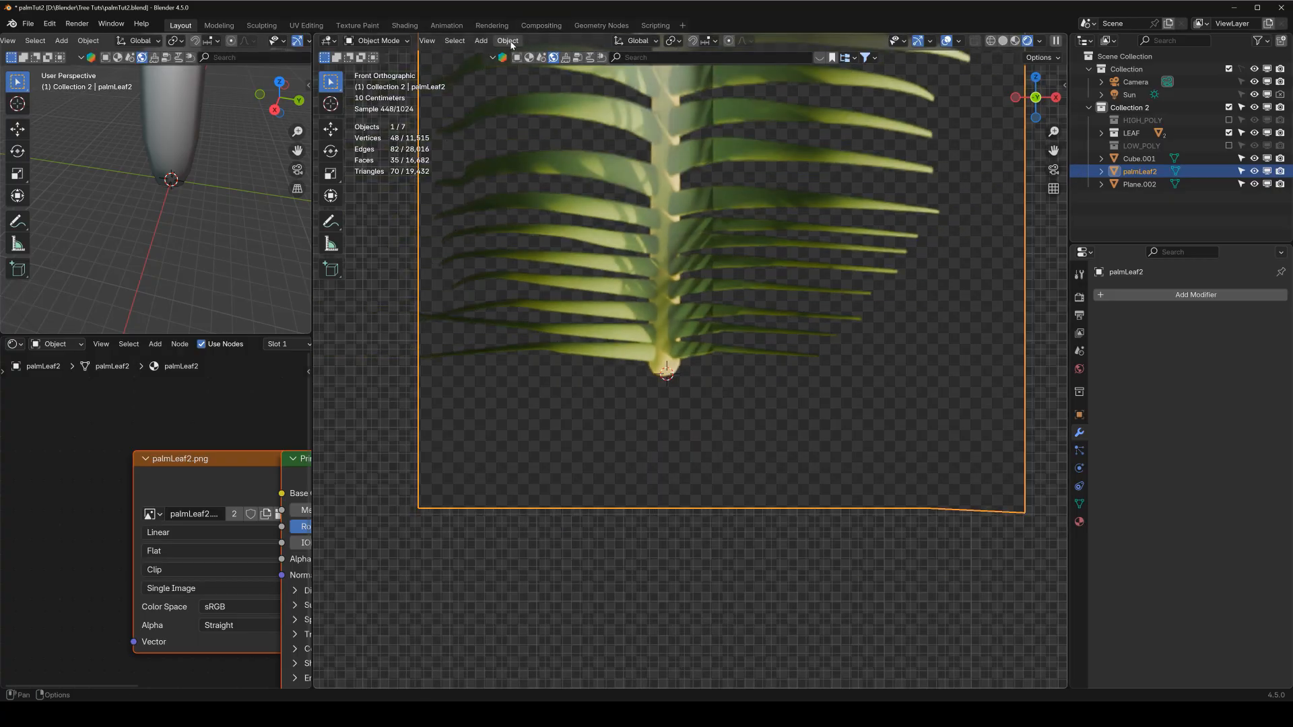
left_click(508, 41)
mouse_move(536, 69)
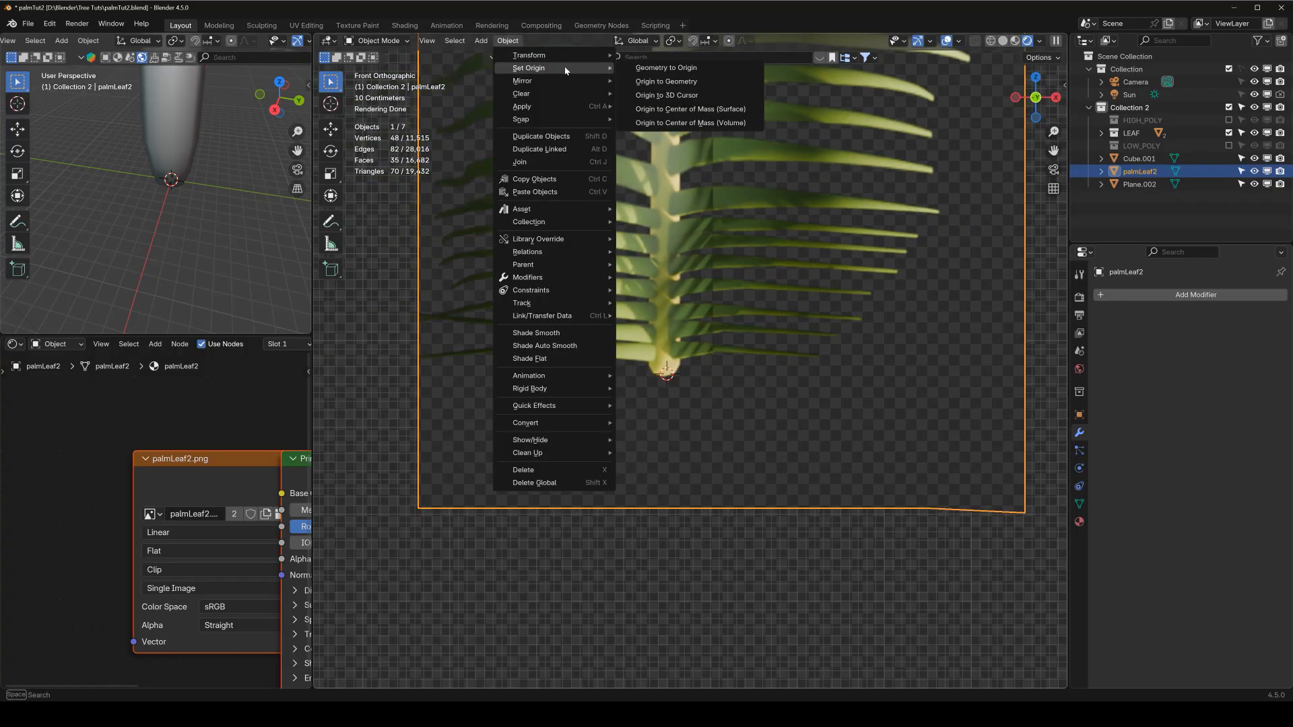
left_click(688, 95)
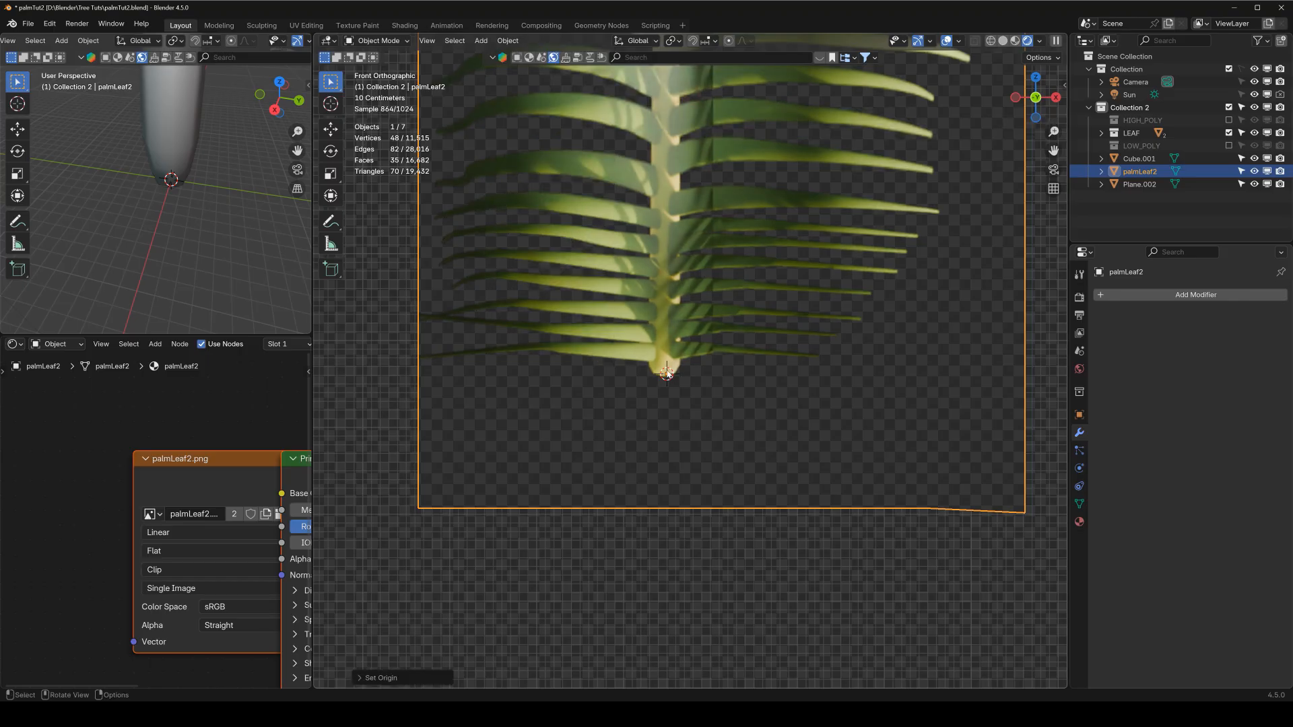
Add a horizontal loop cut to the leaf mesh slightly below the stem's lower end.
scroll(674, 320, "down", 6)
scroll(693, 402, "up", 2)
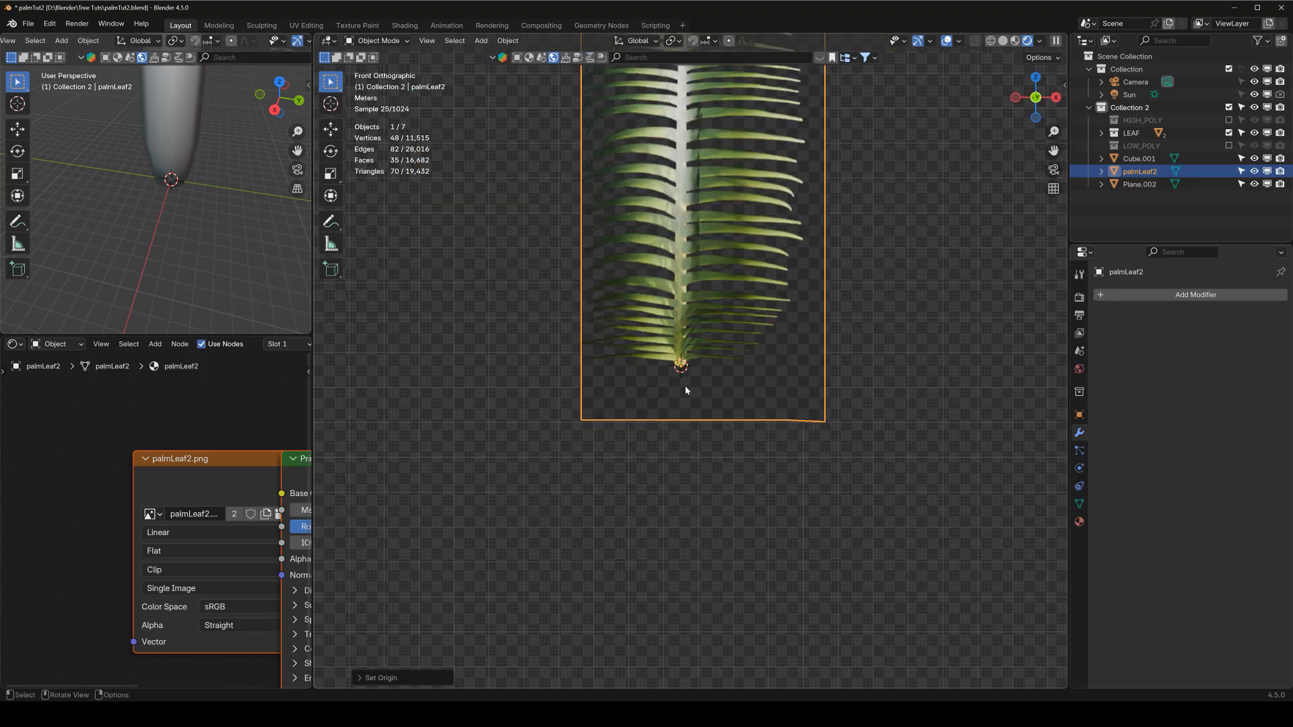
key("Tab")
key("ctrl+r")
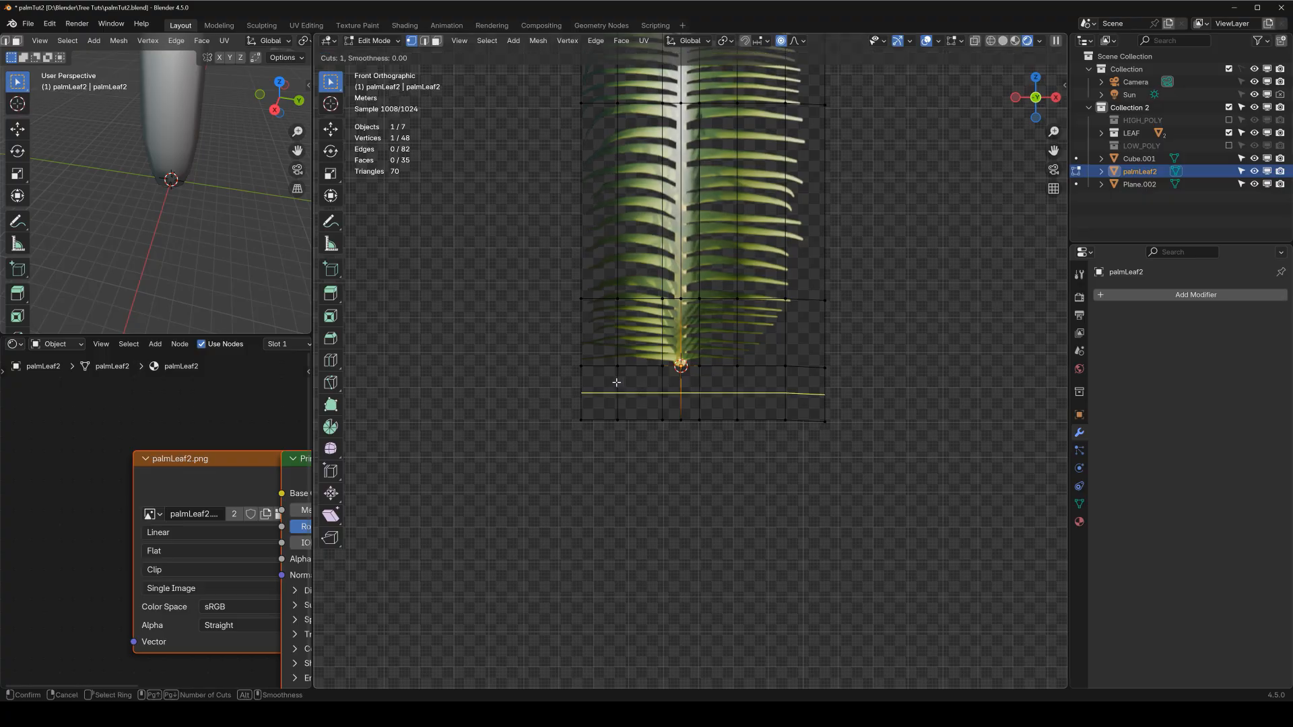
key("Escape")
scroll(670, 390, "up", 4)
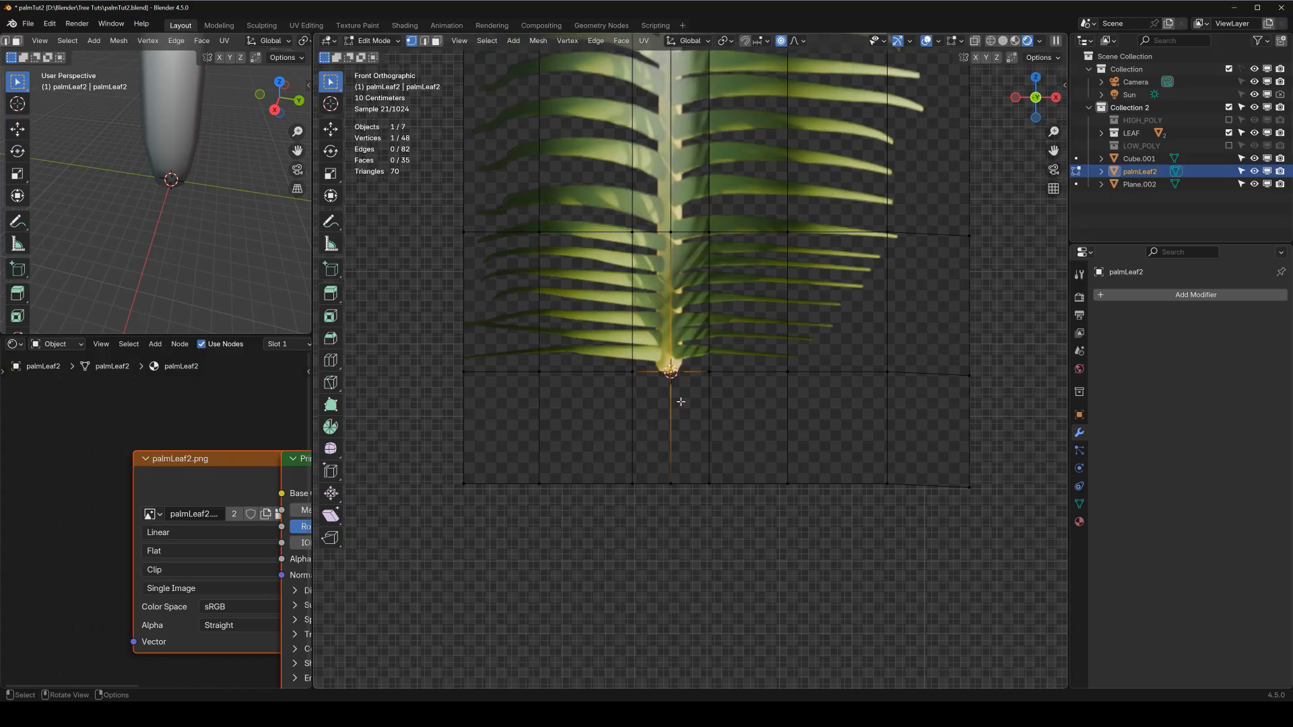
key("ctrl+r")
left_click(643, 395)
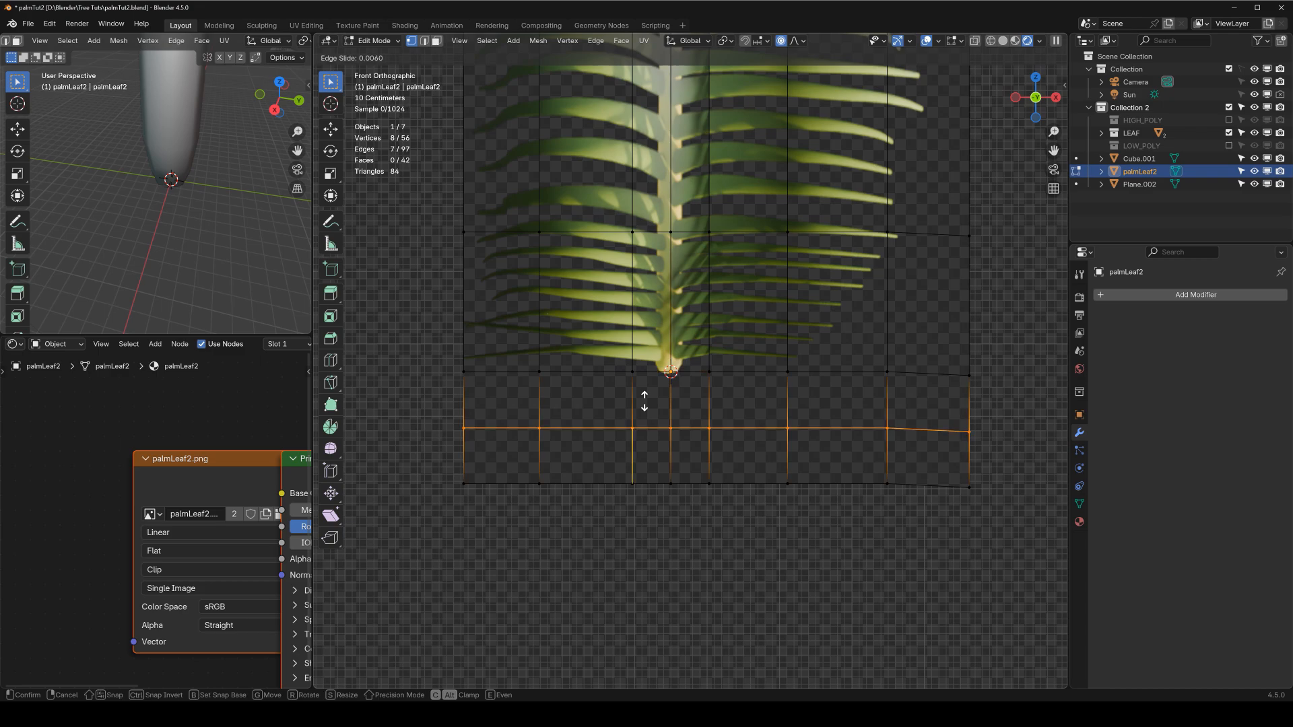
left_click(642, 373)
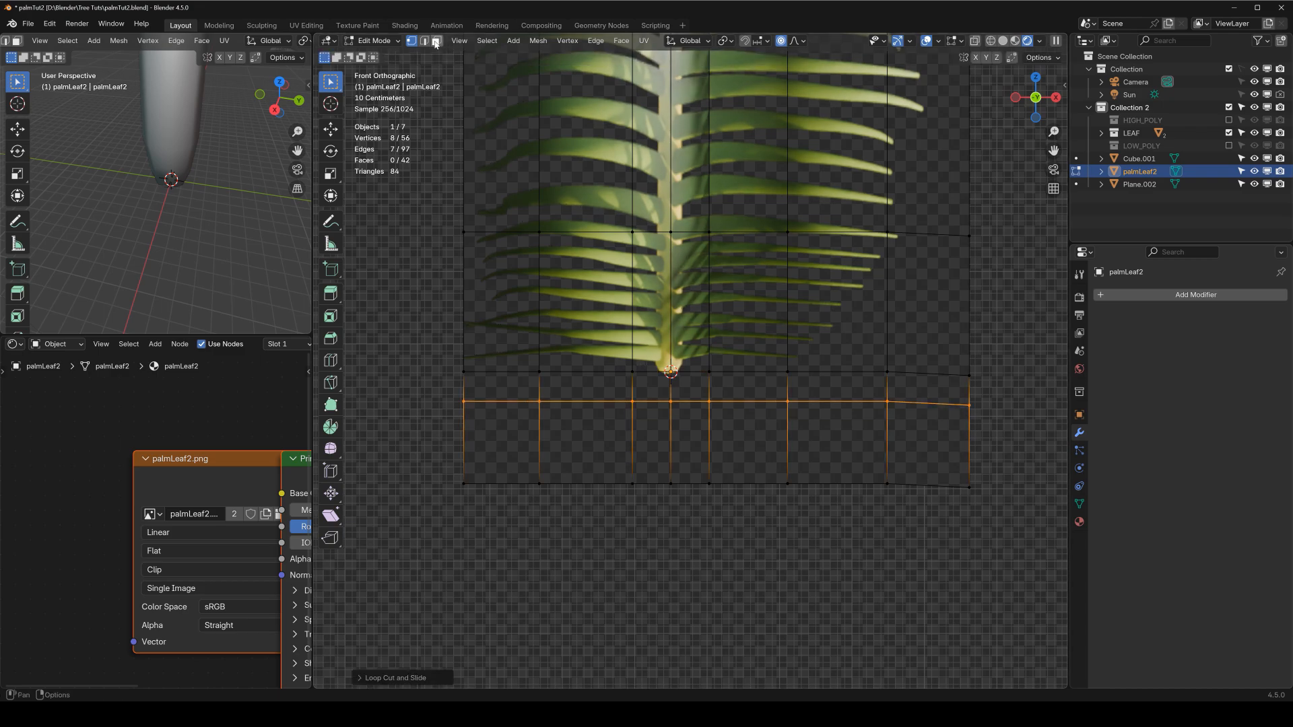
Delete the row of empty faces along the leaf mesh's lower edge and return to Object Mode.
left_click(435, 42)
left_click(540, 439, "alt")
key("x")
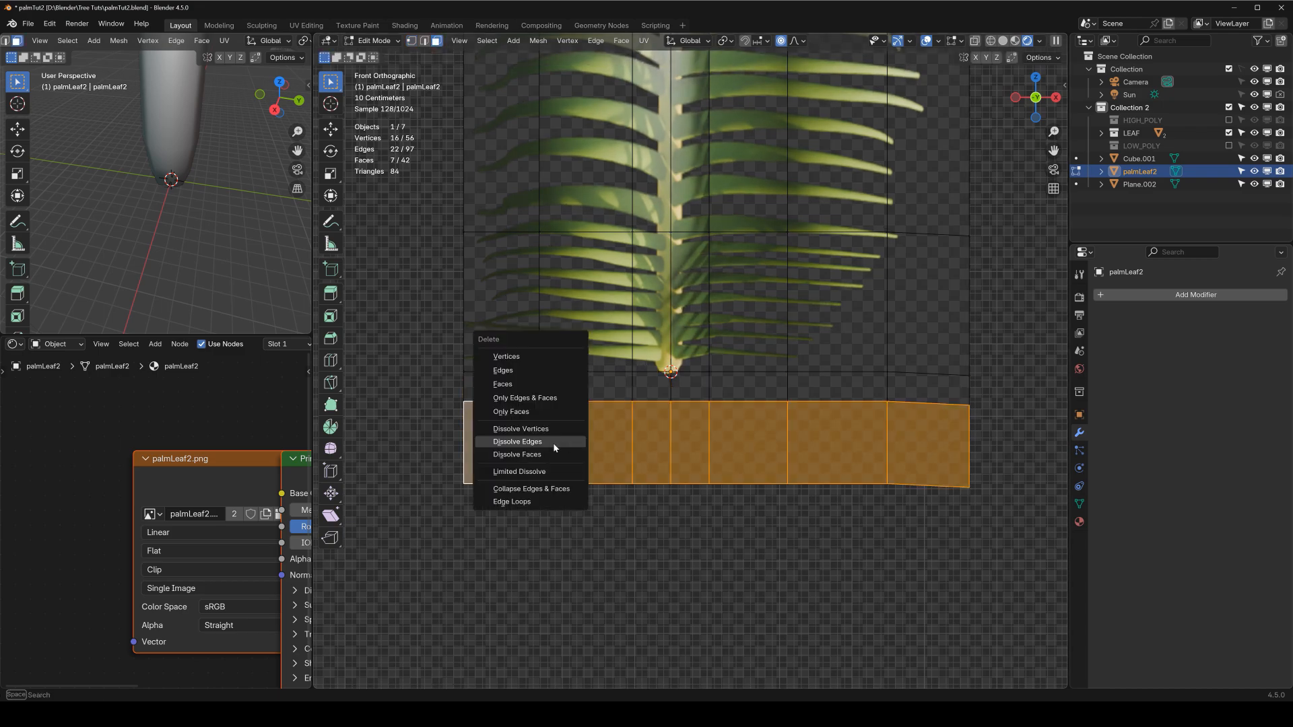
left_click(532, 383)
key("Tab")
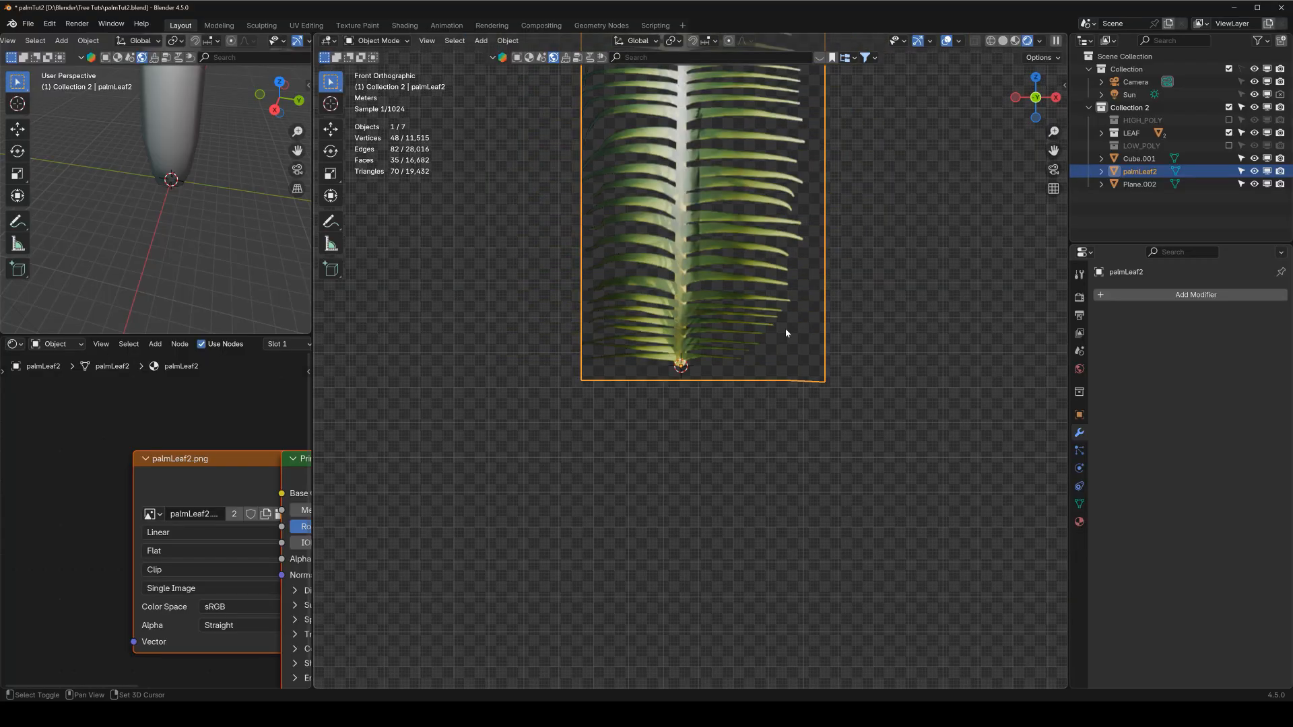
Duplicate the palm leaf in front view and place the copy with its stem base on top of the crown block.
key("Tab")
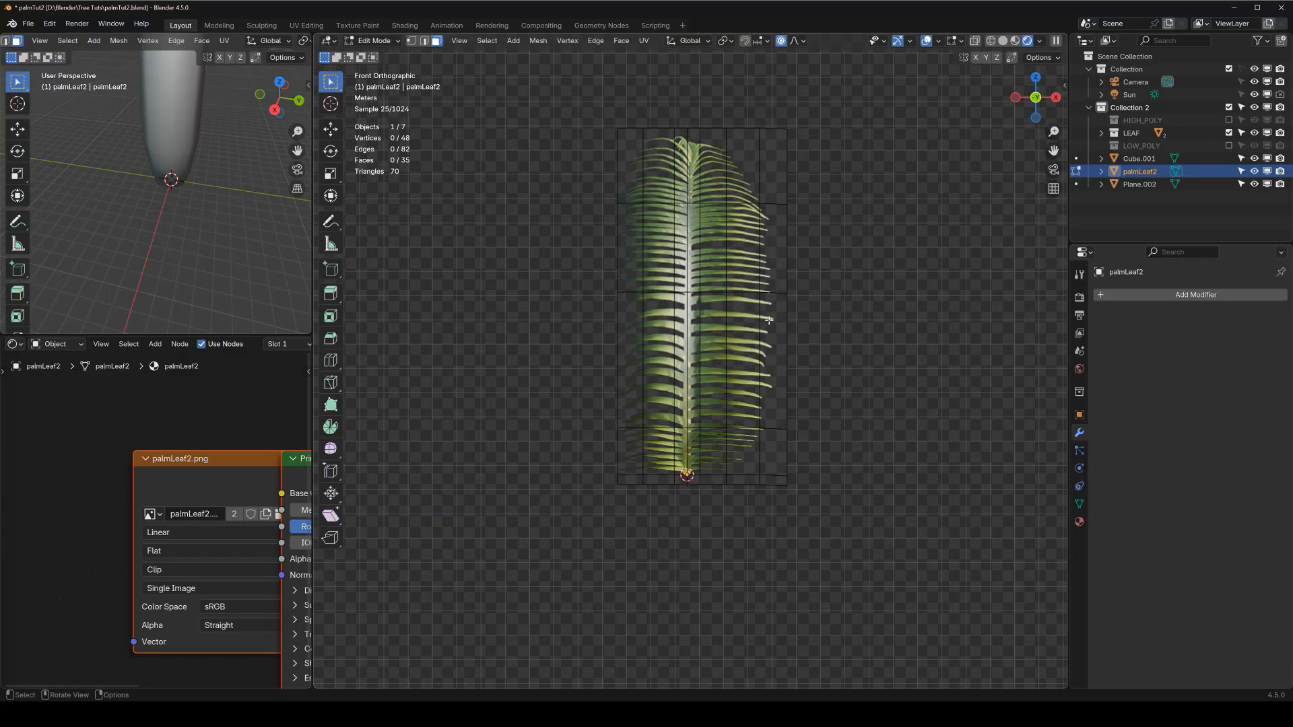
key("Tab")
middle_click_drag(762, 303, 726, 290)
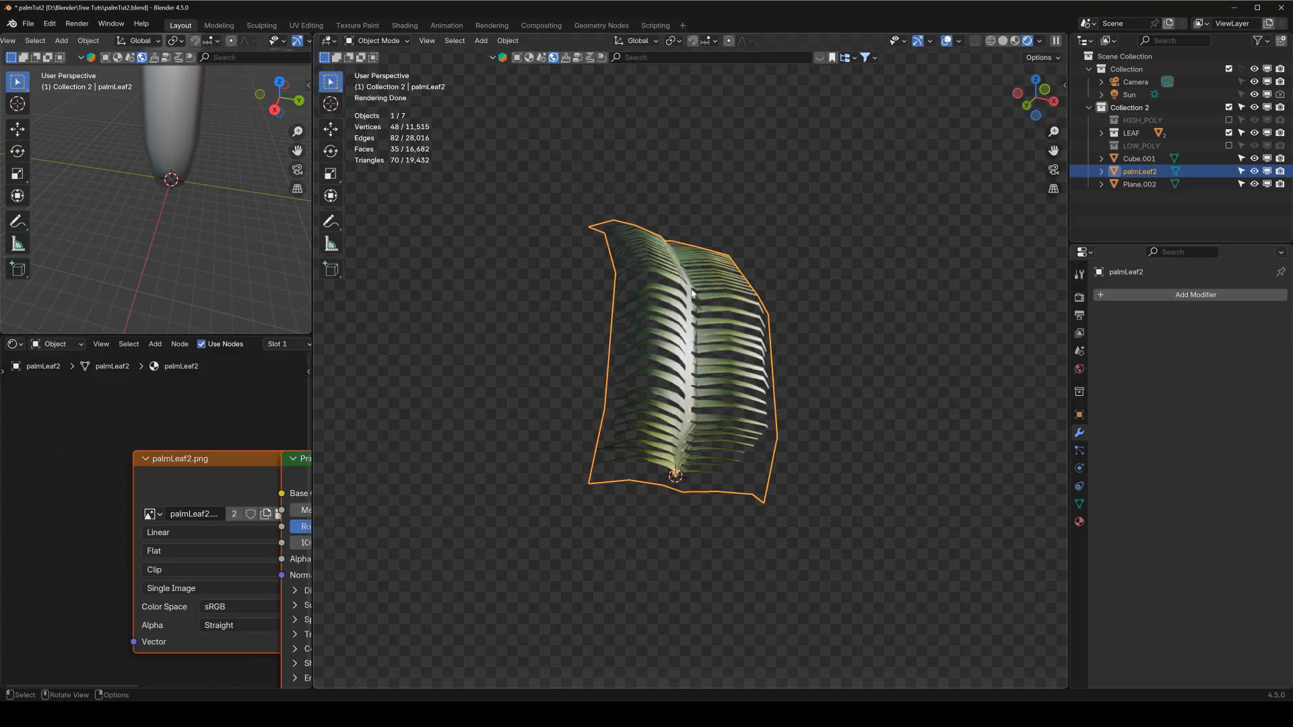
key("KP_1")
scroll(706, 300, "down", 9)
middle_click_drag(730, 311, 801, 311, "shift")
key("shift+d")
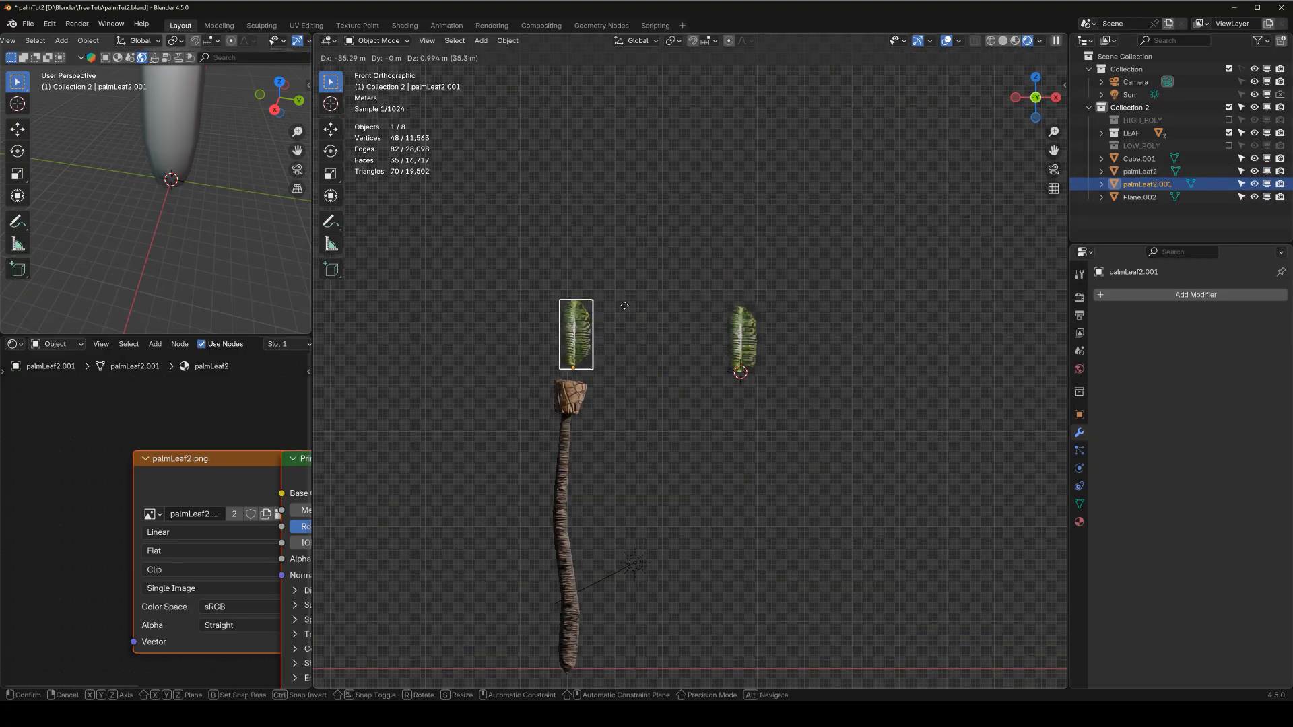
left_click(583, 352)
Rotate the leaf copy about 60 degrees in right view so it arches outward from the crown.
scroll(583, 348, "up", 5)
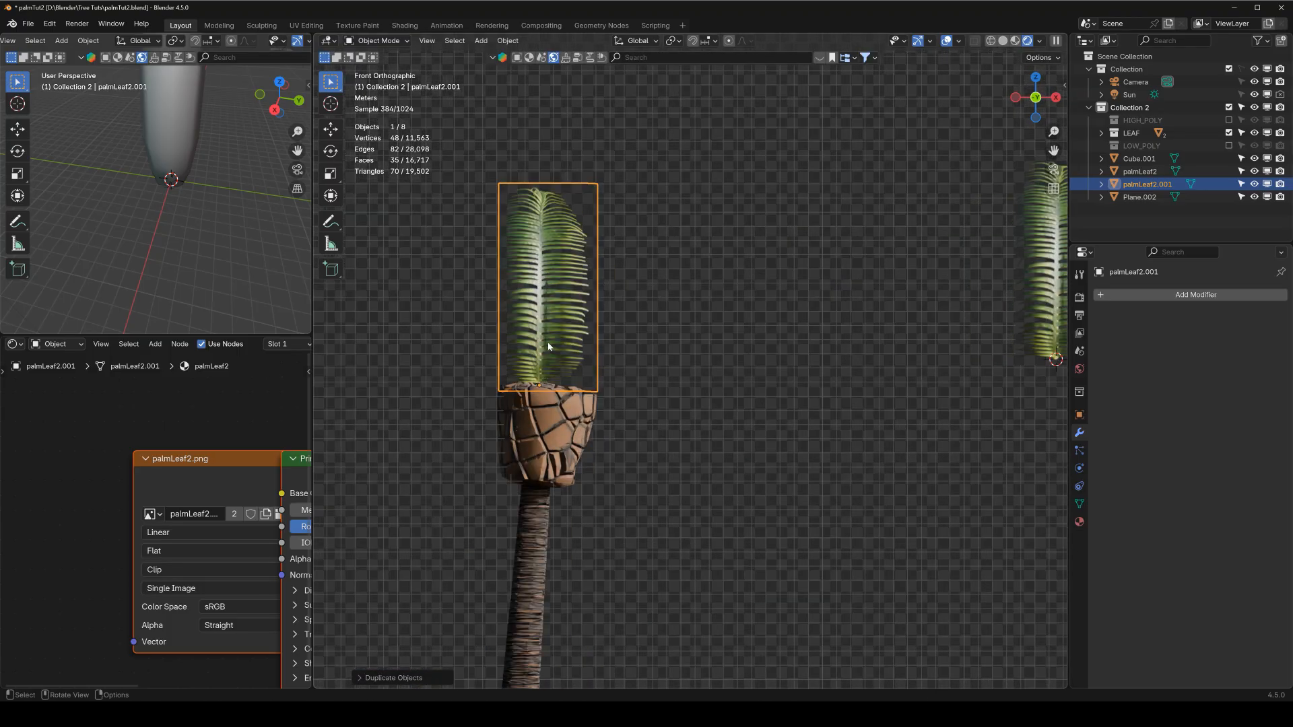
key("KP_3")
key("r")
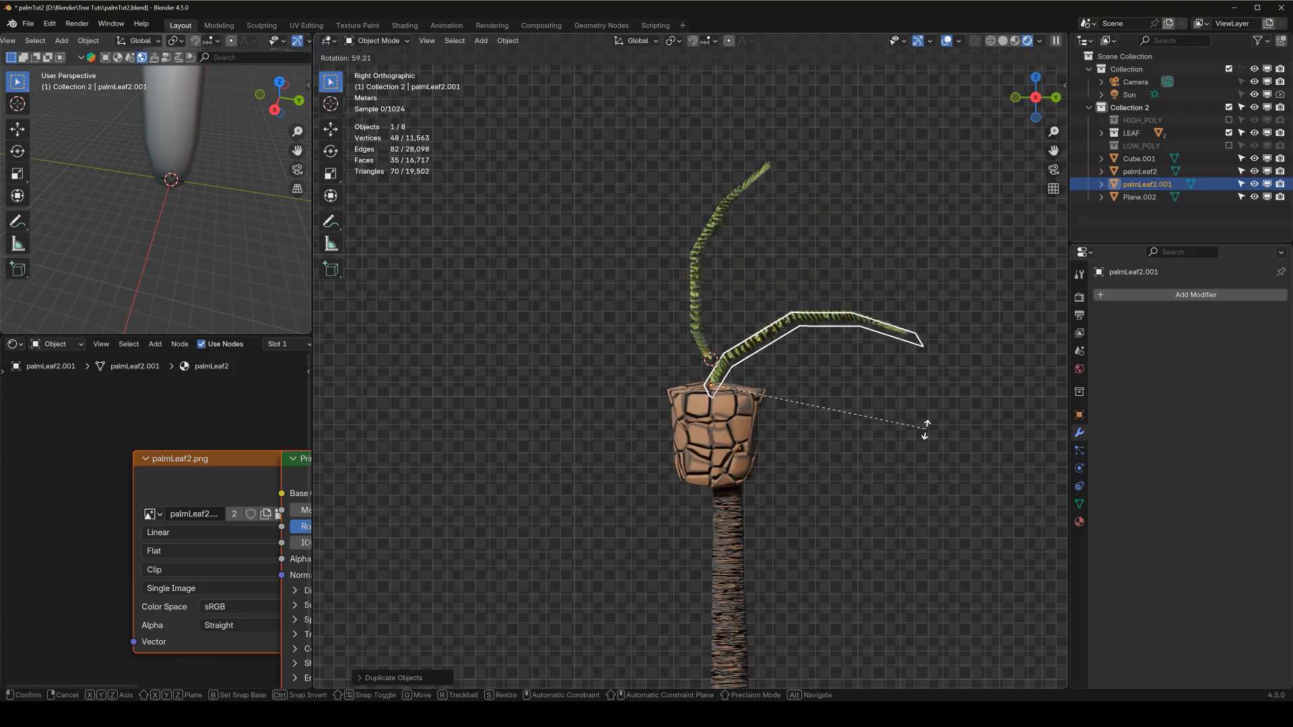
left_click(929, 441)
Move the tilted leaf copy about 3.4 m along Y and 0.6 m down to the crown's rim, and deselect it.
key("h")
key("alt+h")
key("shift+d")
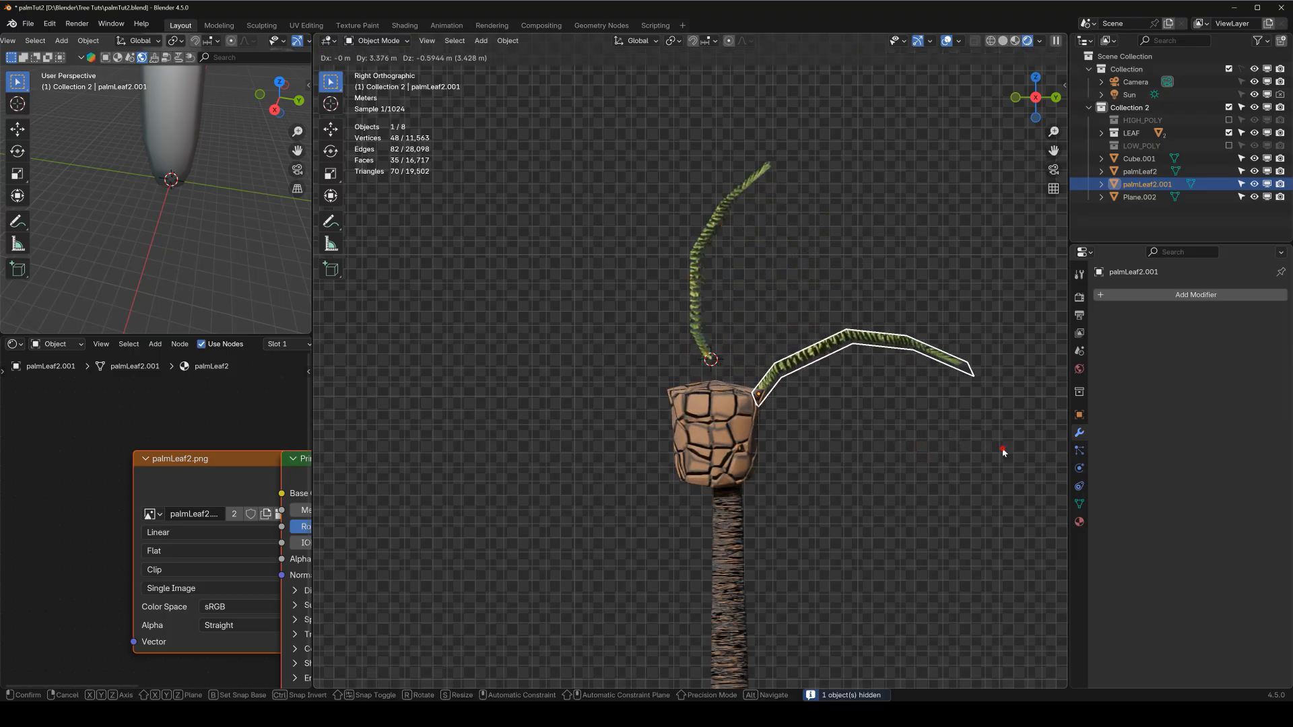
left_click(1002, 451)
middle_click_drag(791, 423, 847, 422)
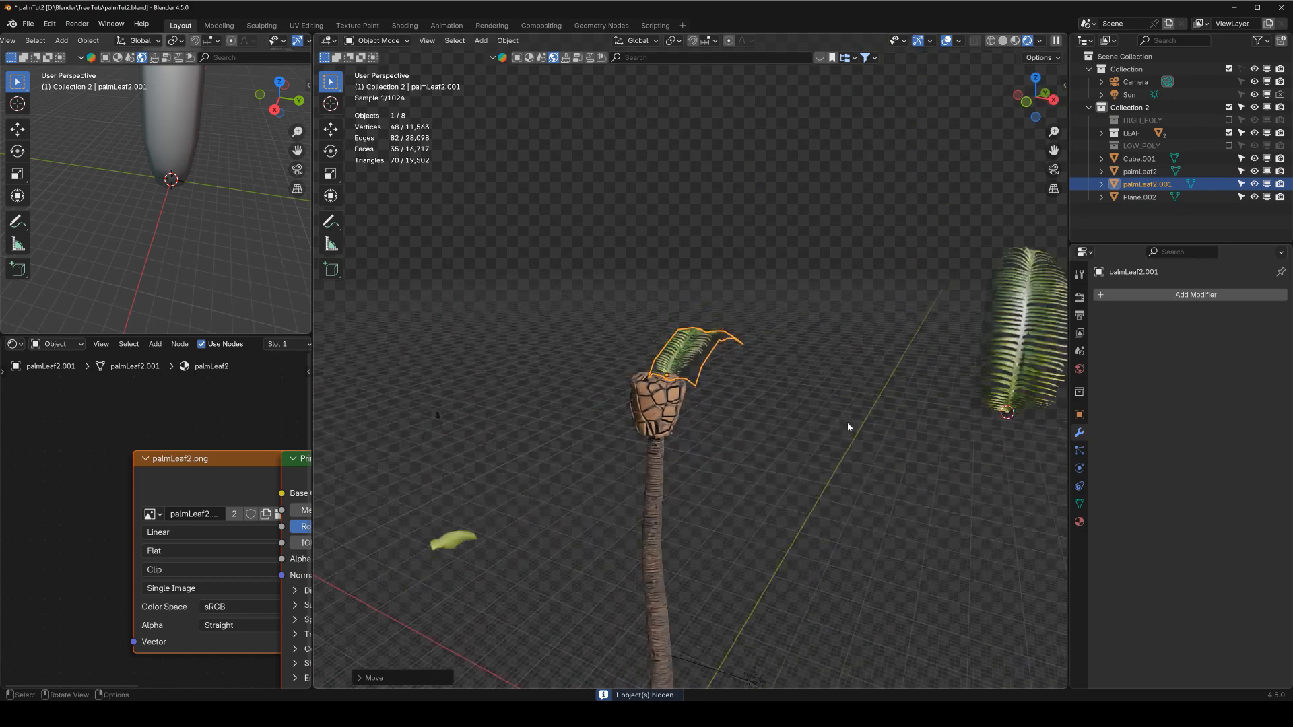
left_click(936, 381)
key("KP_7")
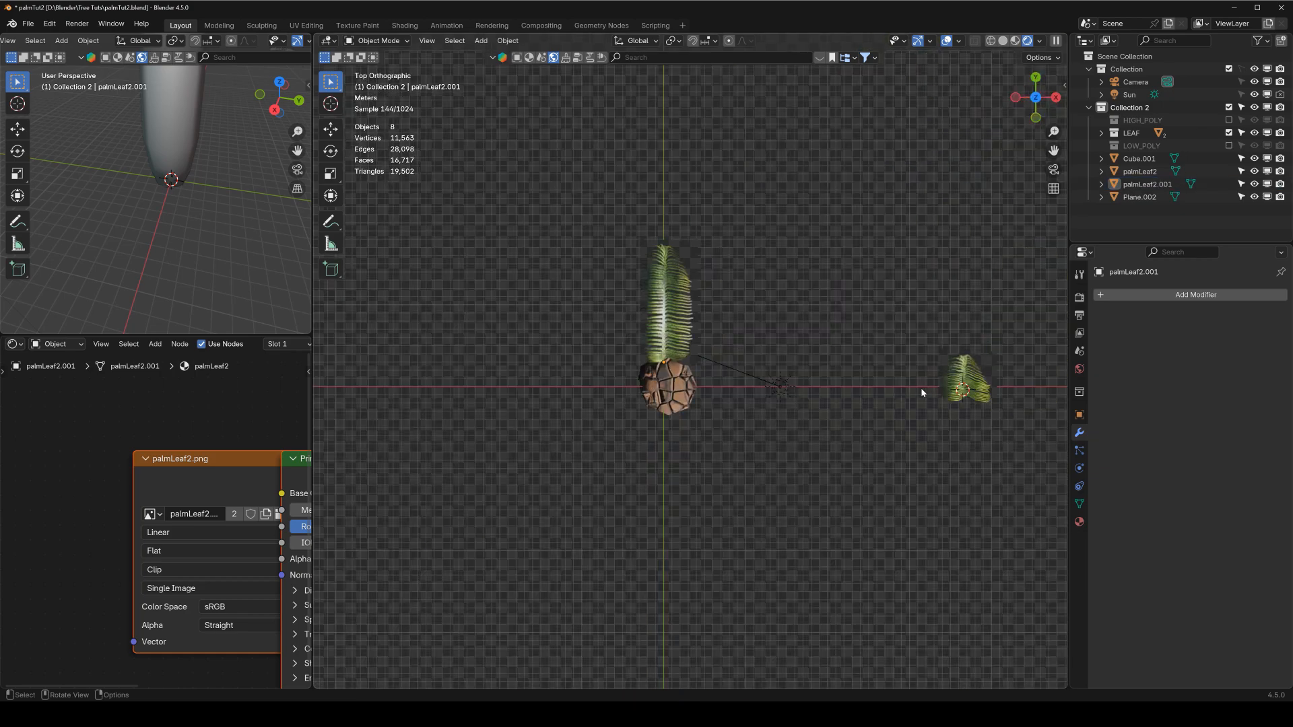
left_click(963, 384)
key("shift+d")
left_click(636, 392)
key("r")
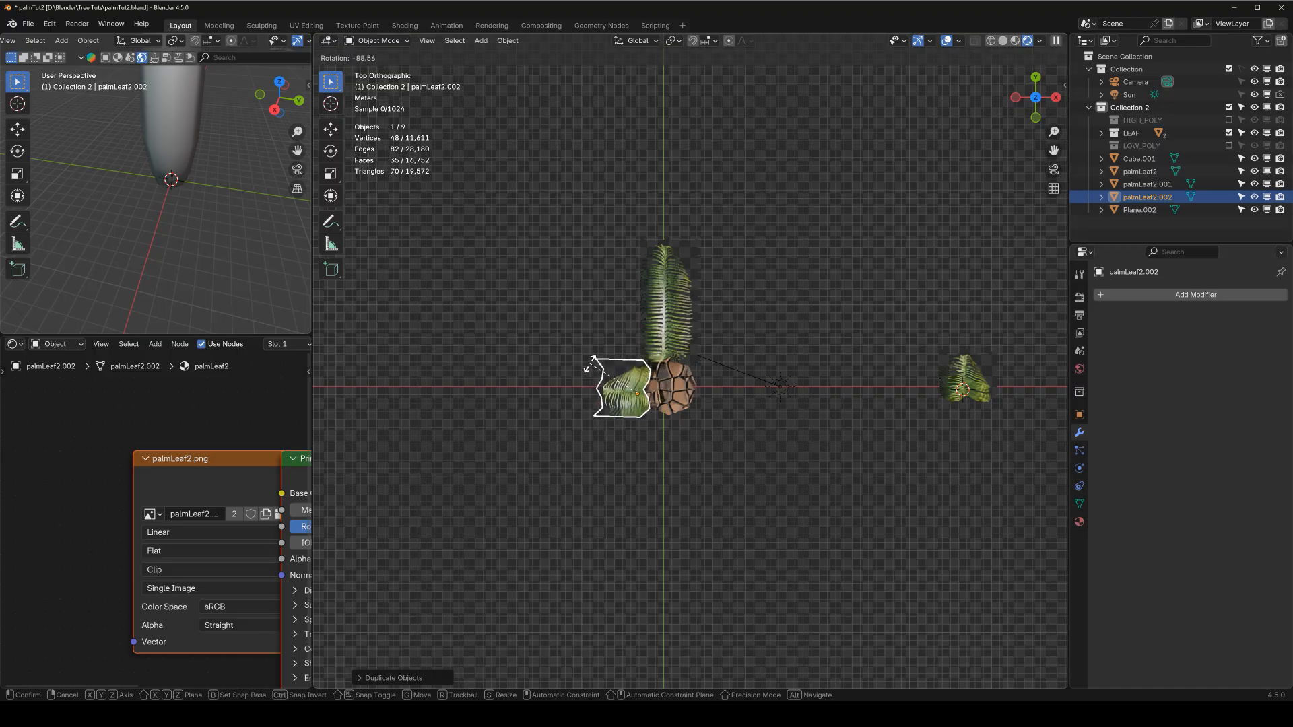
left_click(592, 369)
key("Delete")
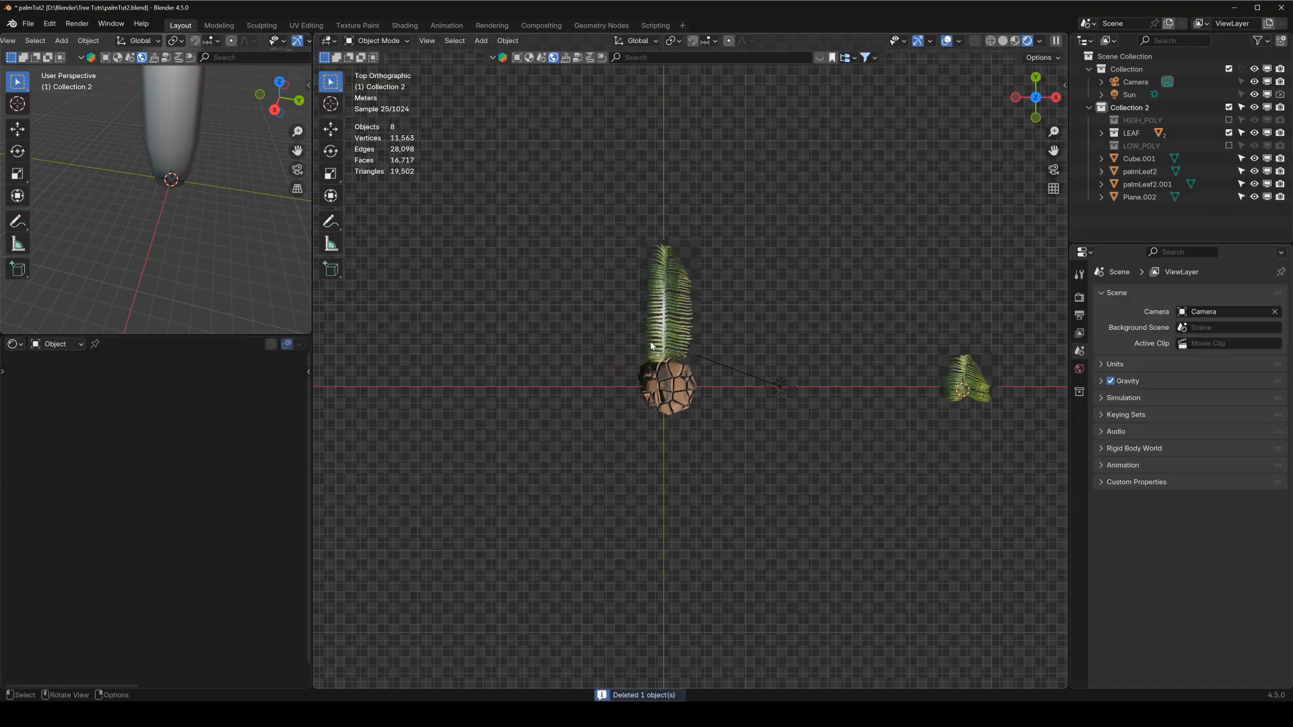
Make a linked duplicate of the crown leaf, rotate it in top view to point toward negative X, and place its base at the crown's edge.
left_click(667, 343)
key("shift+d")
key("r")
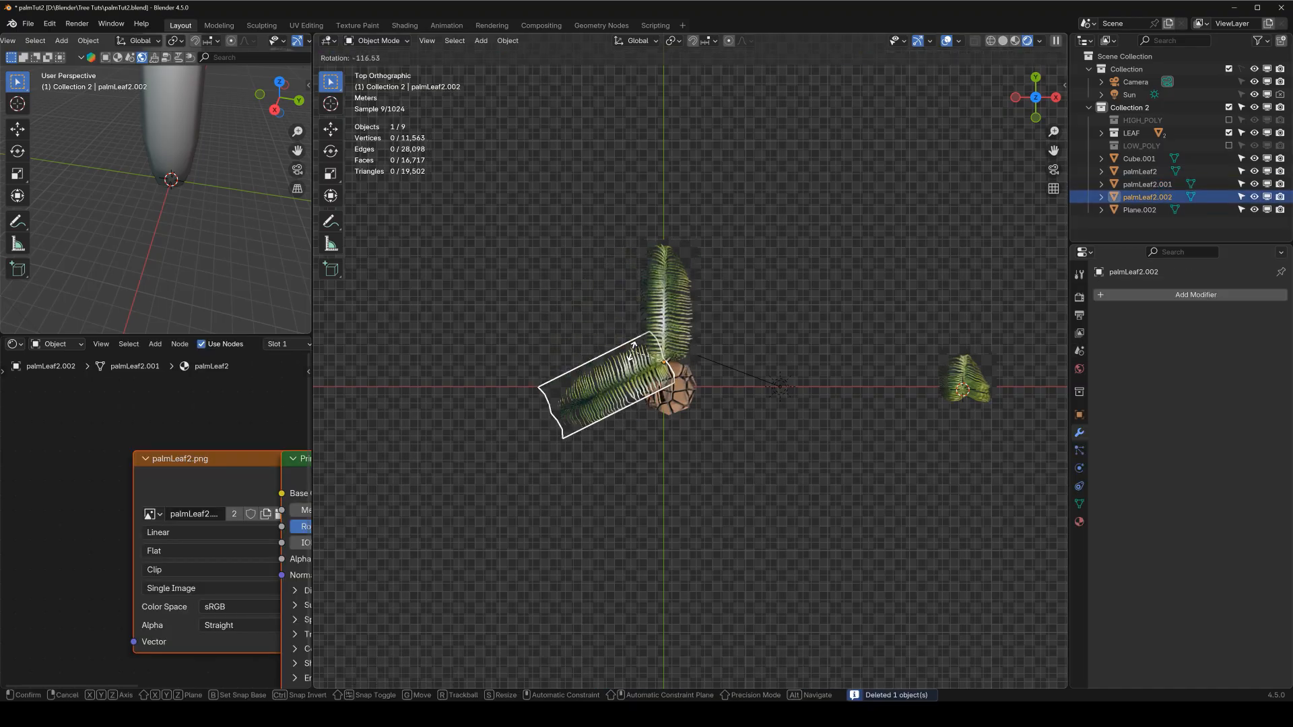
left_click(650, 335)
key("g")
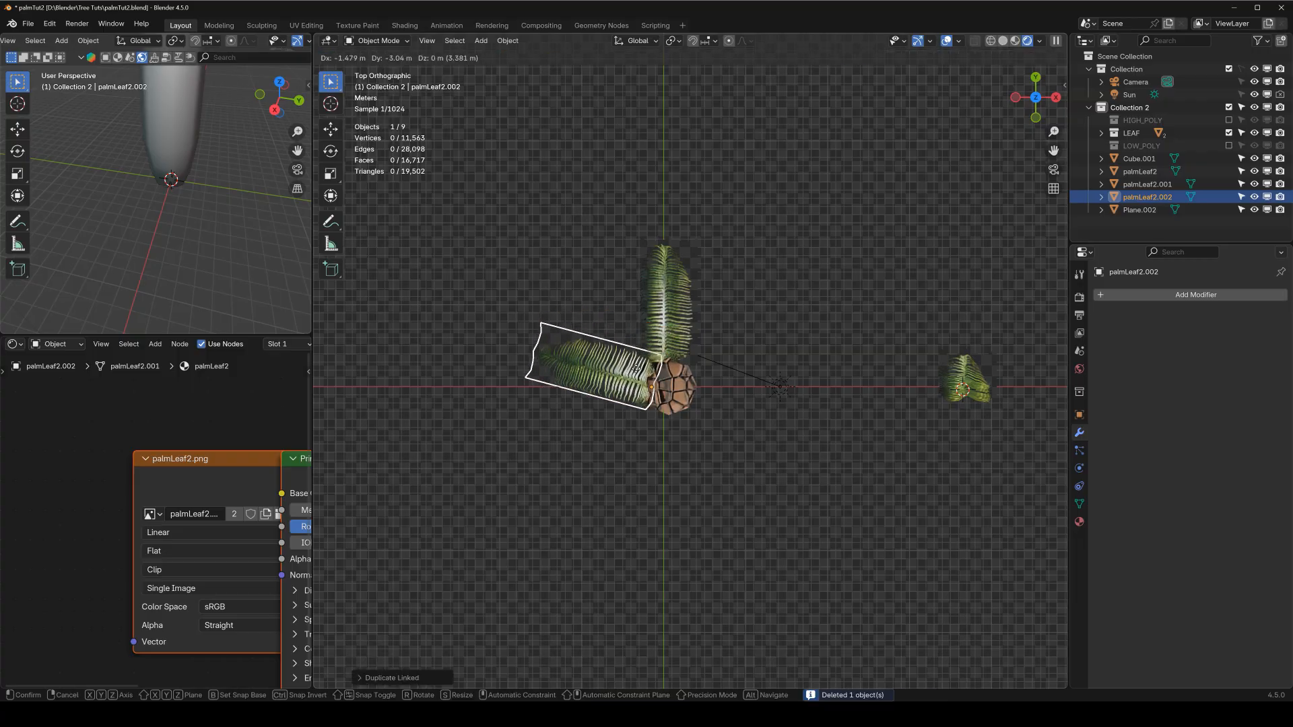
left_click(631, 366)
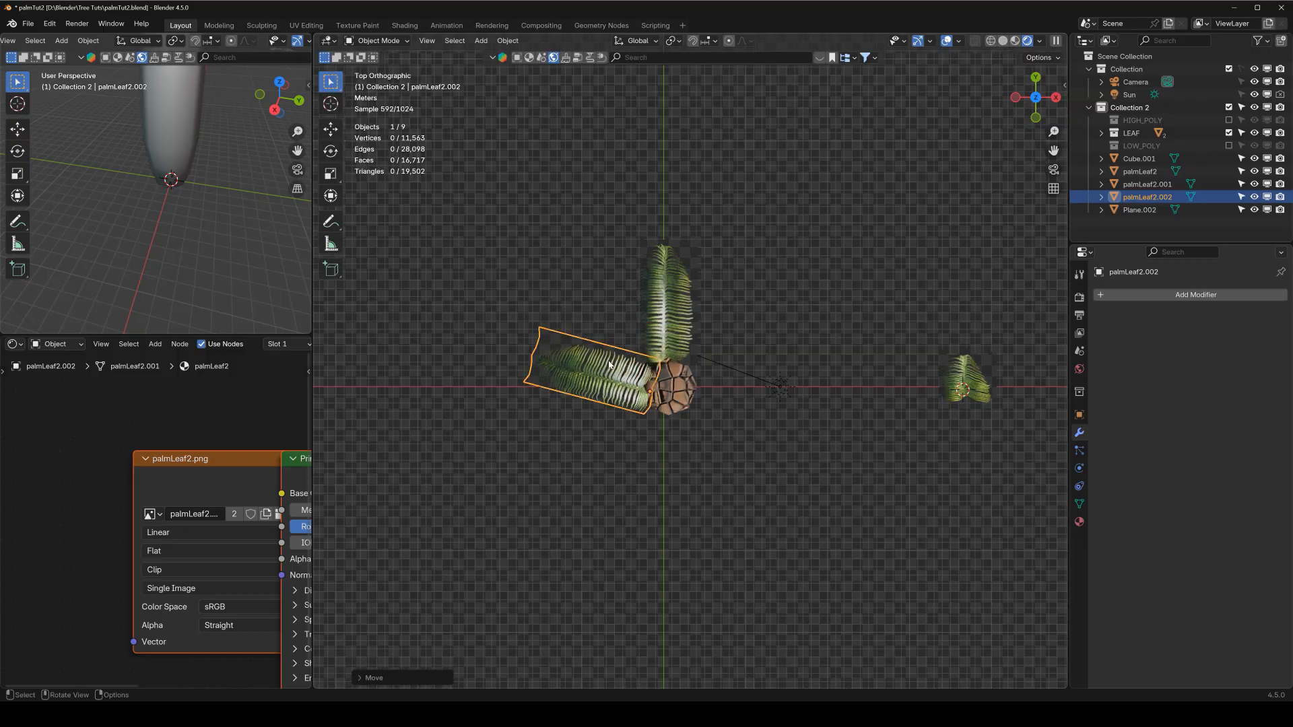
Align the leaf copy with negative X in top view, then tilt it further down and enlarge it slightly in front view.
key("r")
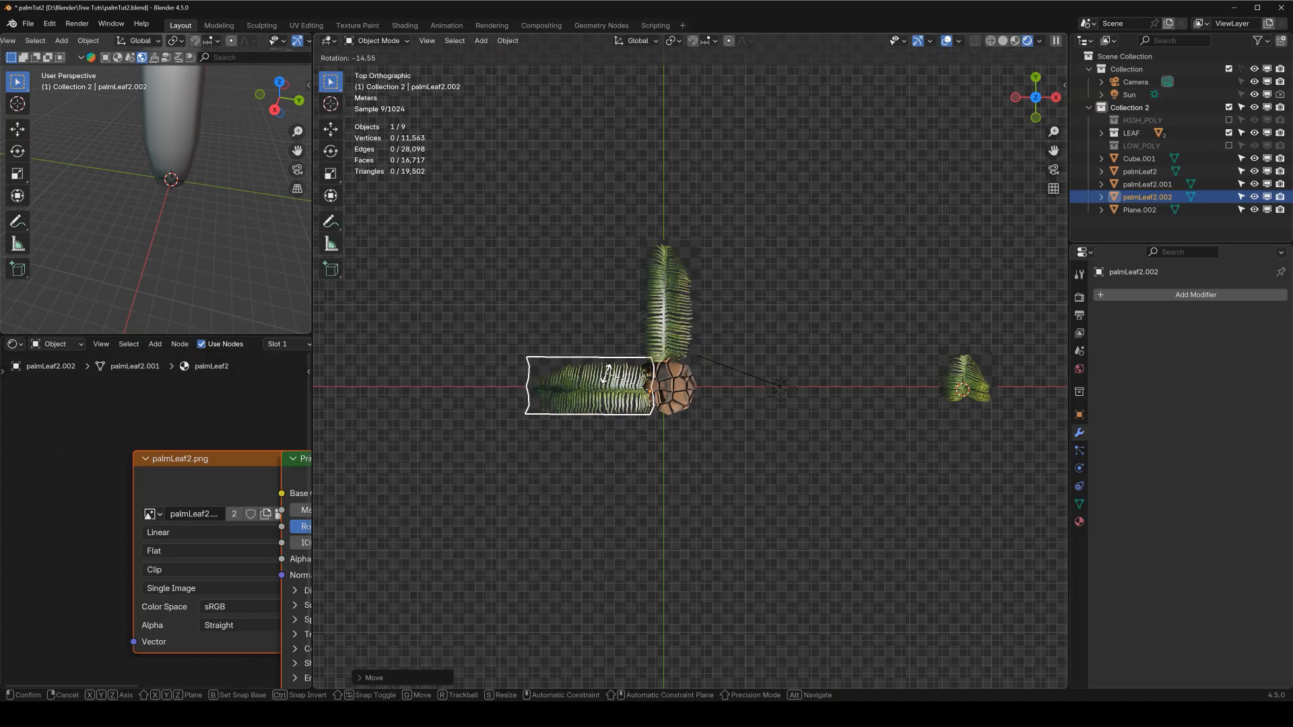
left_click(606, 373)
key("KP_1")
key("r")
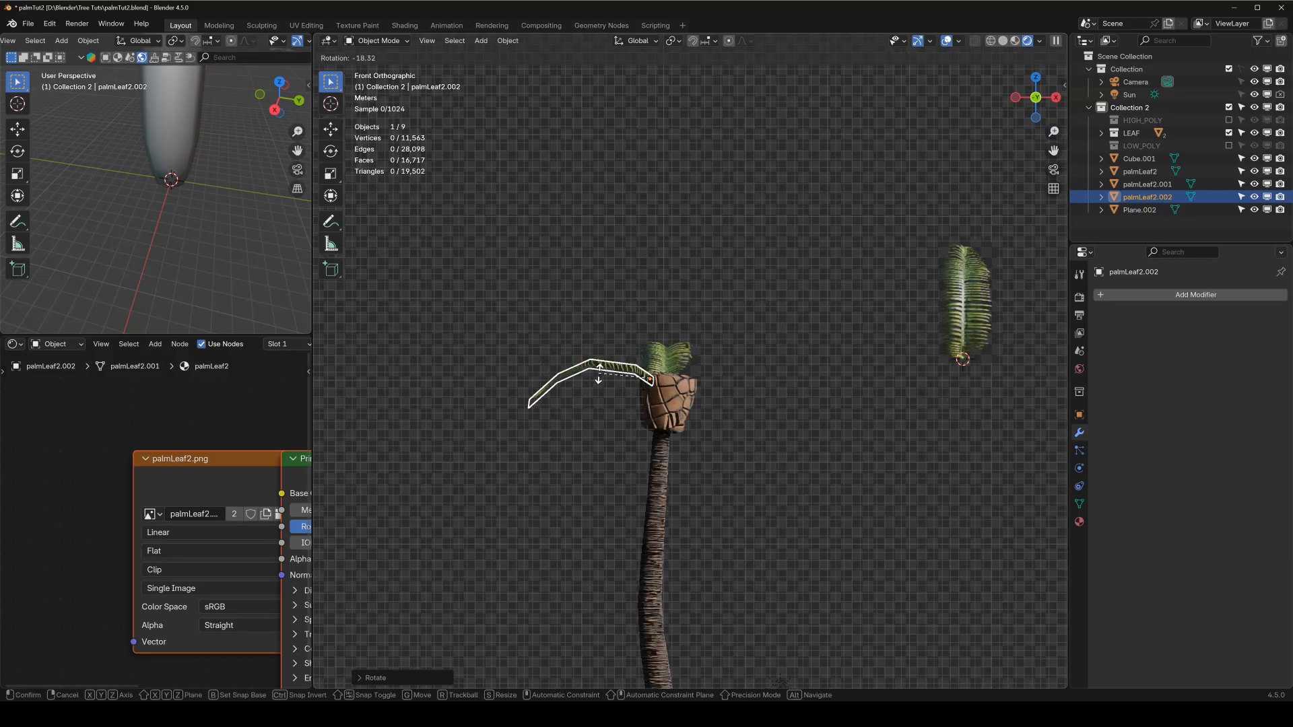
left_click(599, 387)
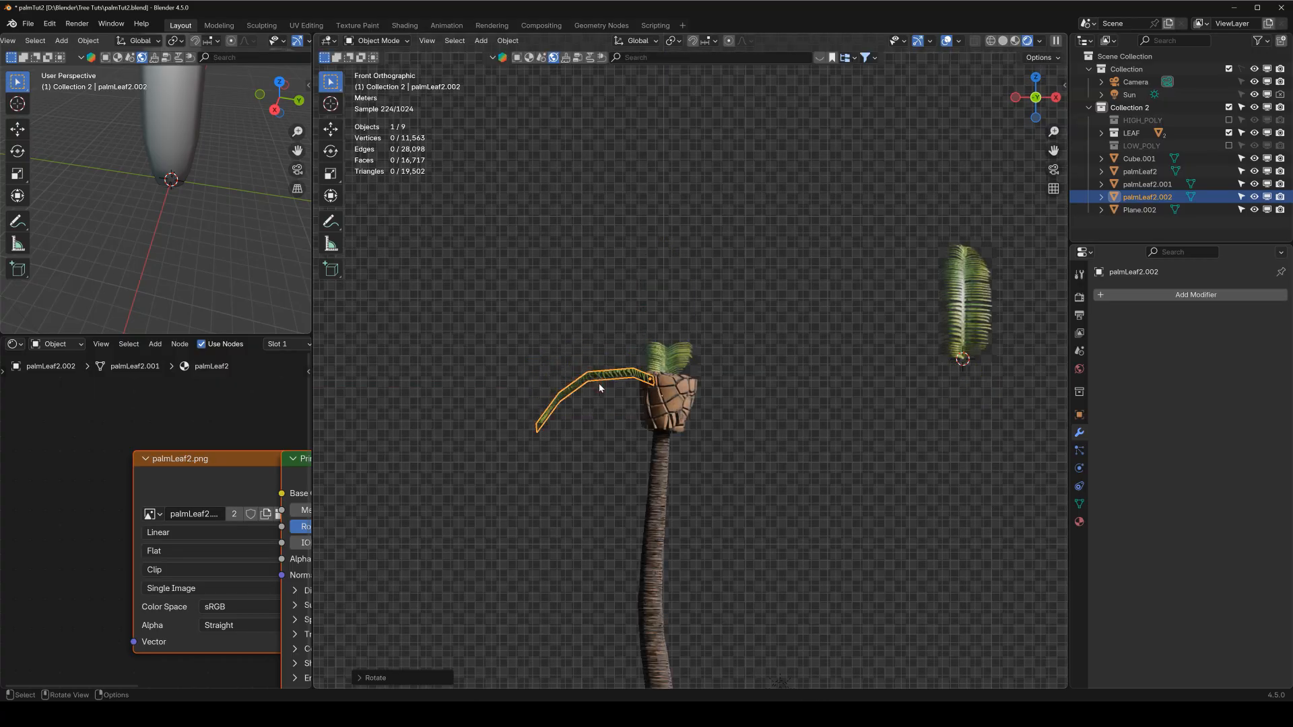
key("s")
left_click(618, 357)
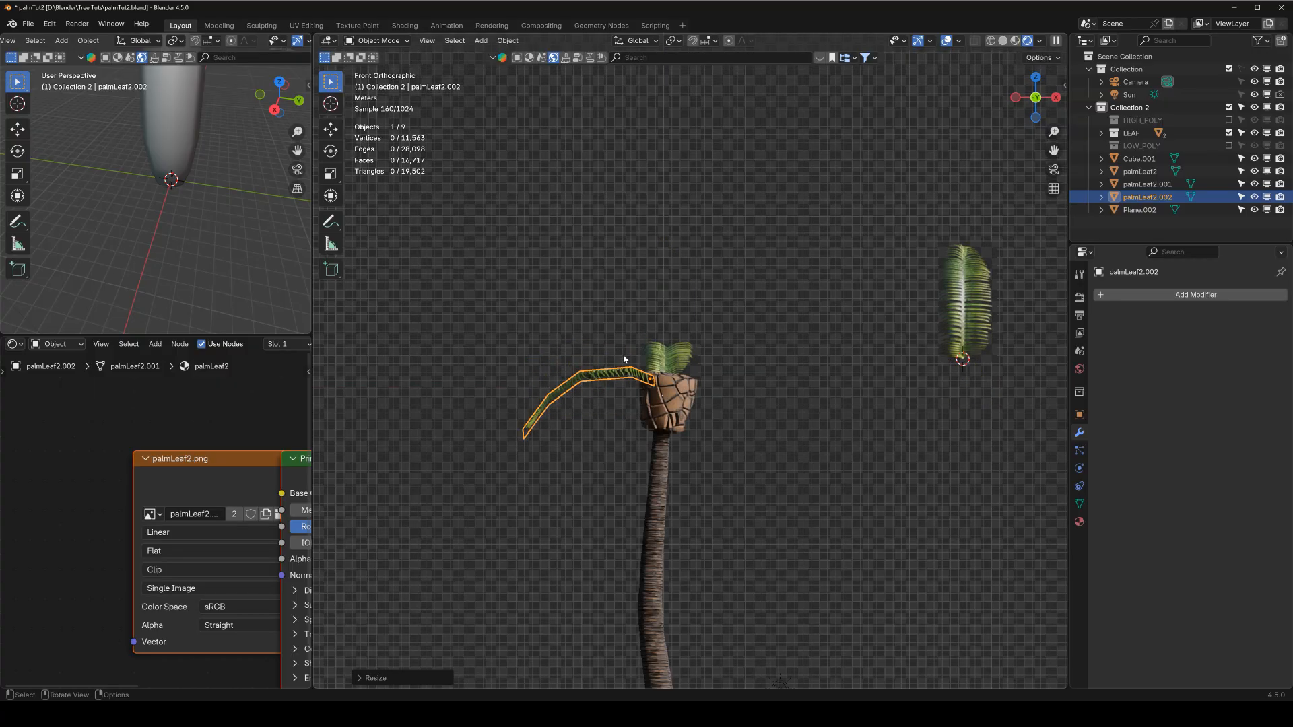
Make a linked duplicate of the leaf, rotate it in top view toward positive X and negative Y, and place its base at the crown's edge.
key("KP_7")
key("shift+d")
key("r")
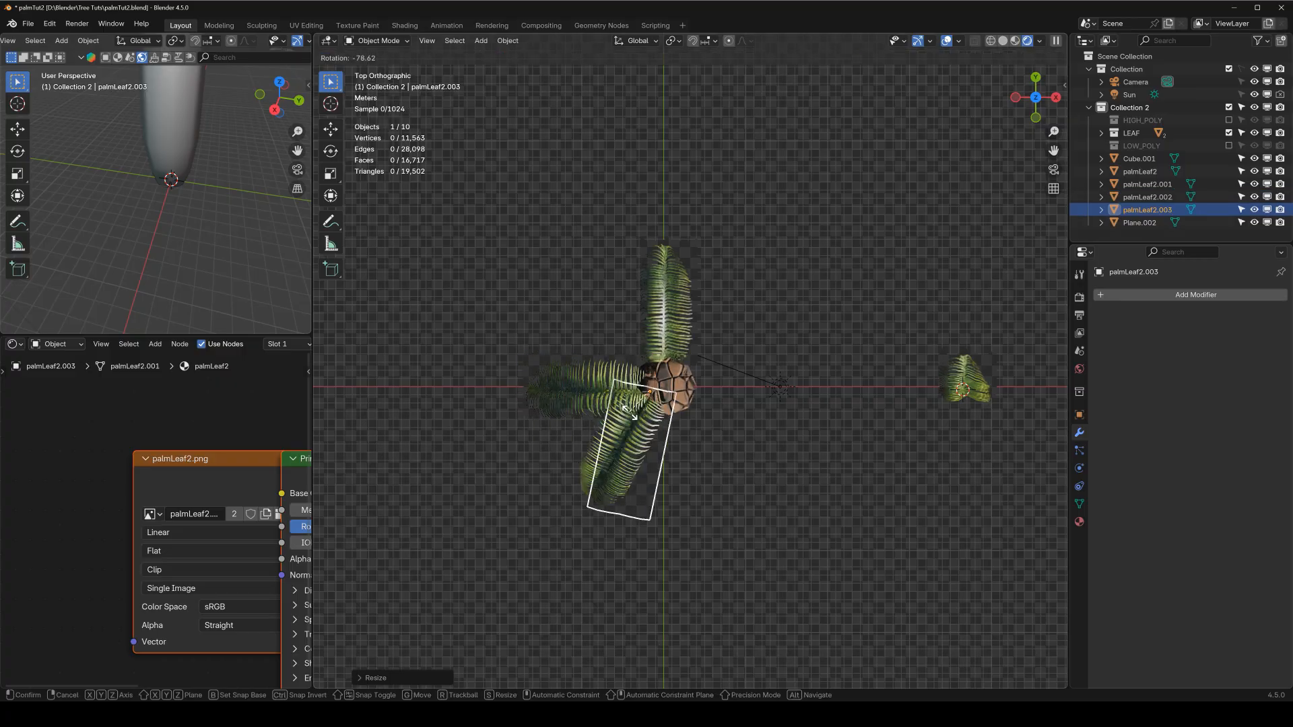
left_click(654, 419)
key("h")
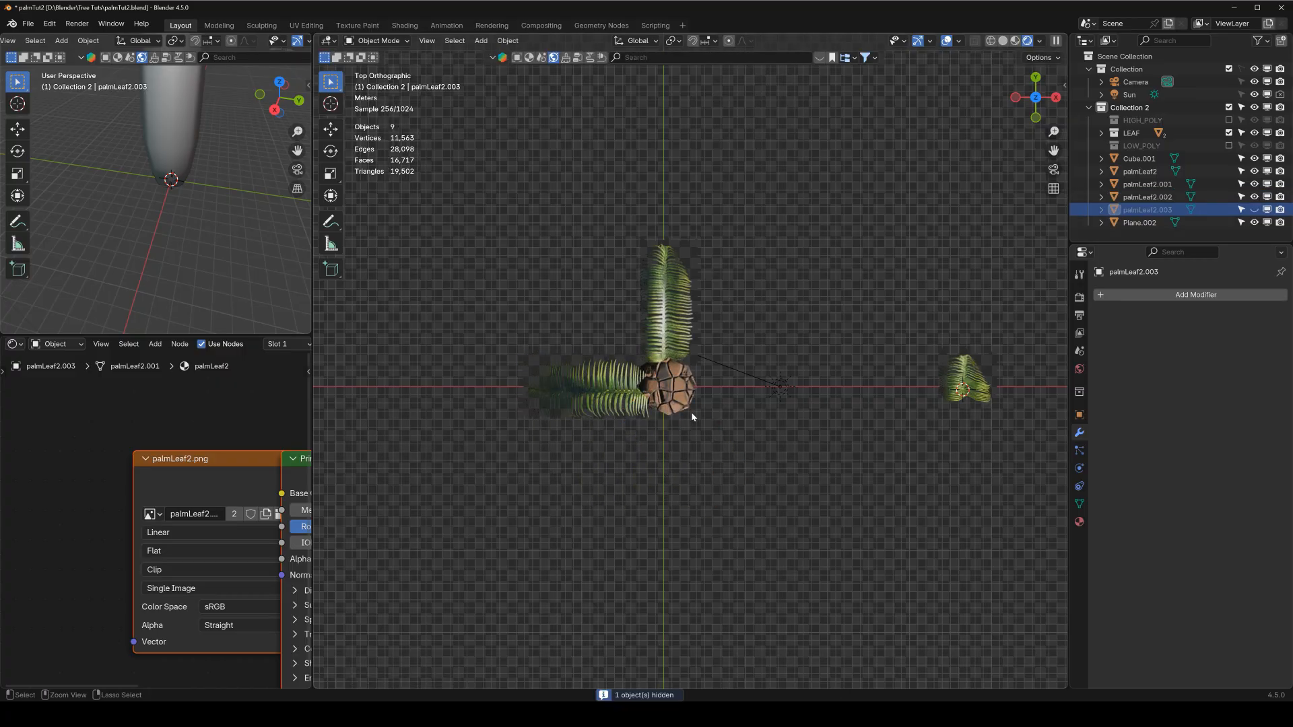
key("alt+h")
key("g")
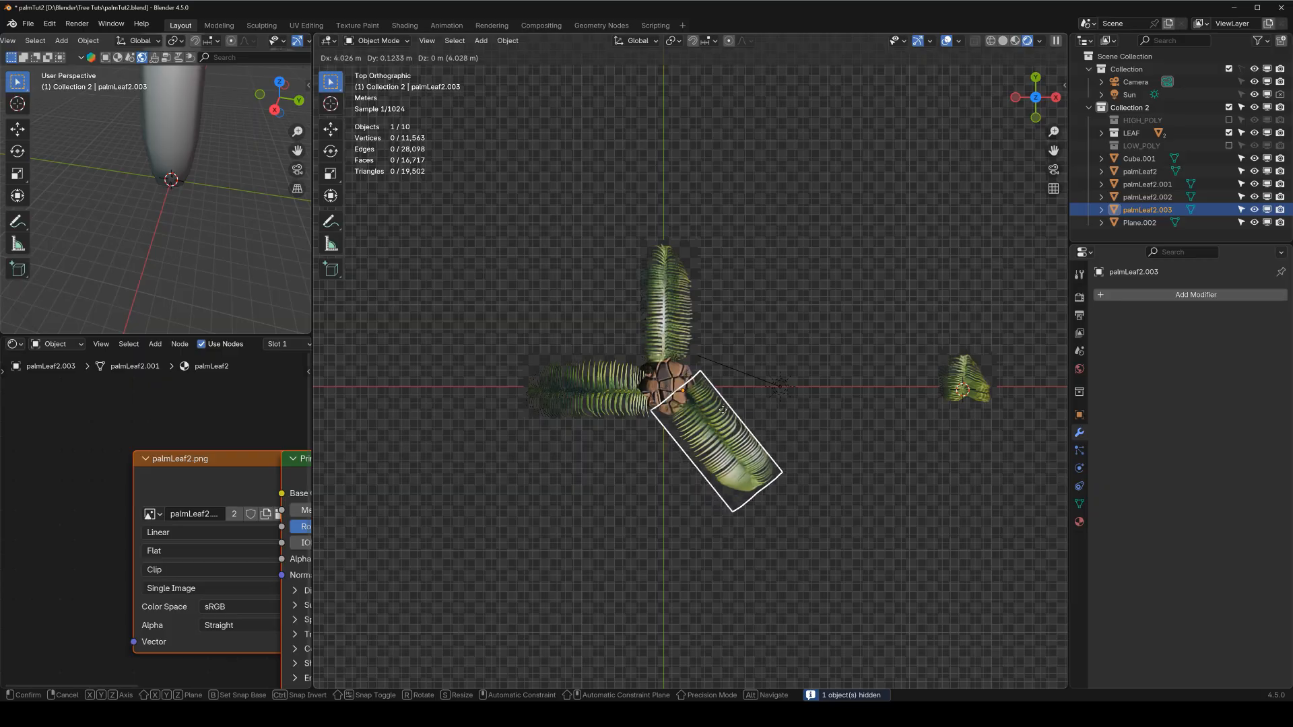
left_click(705, 418)
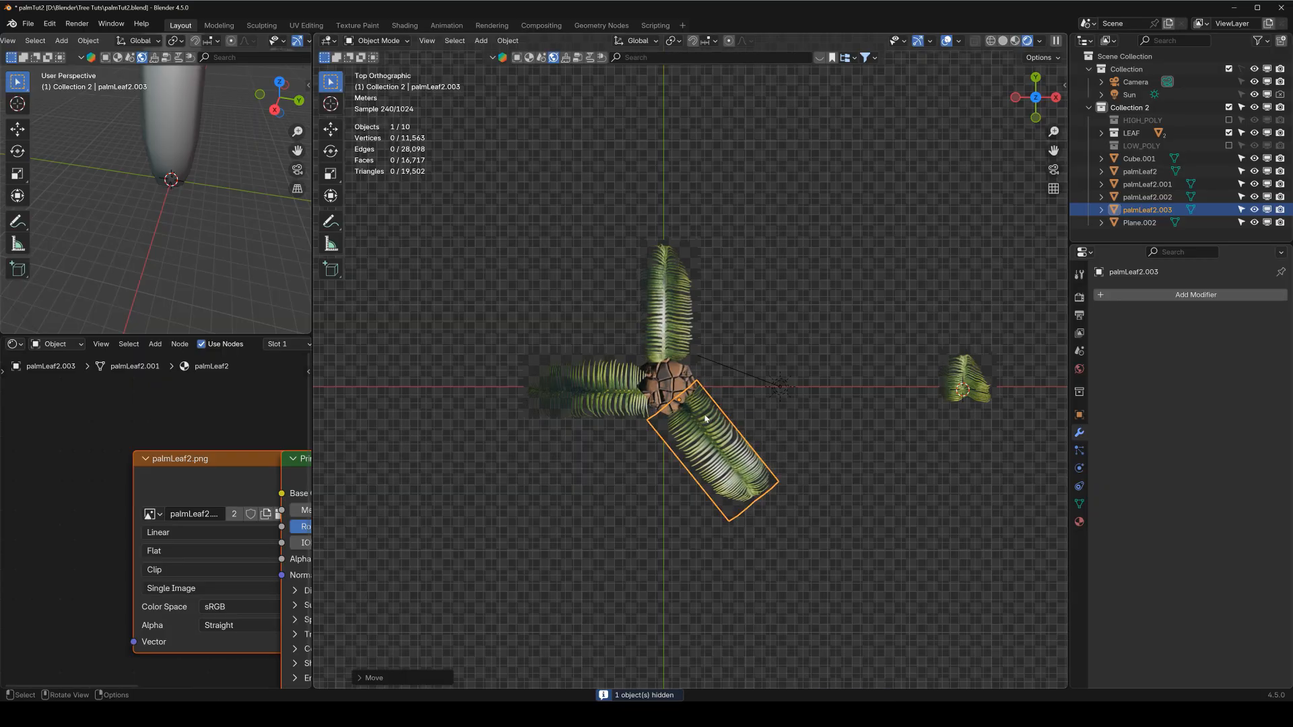
Scale the new leaf copy to about 0.94 and rotate it to adjust its tilt against the crown.
key("s")
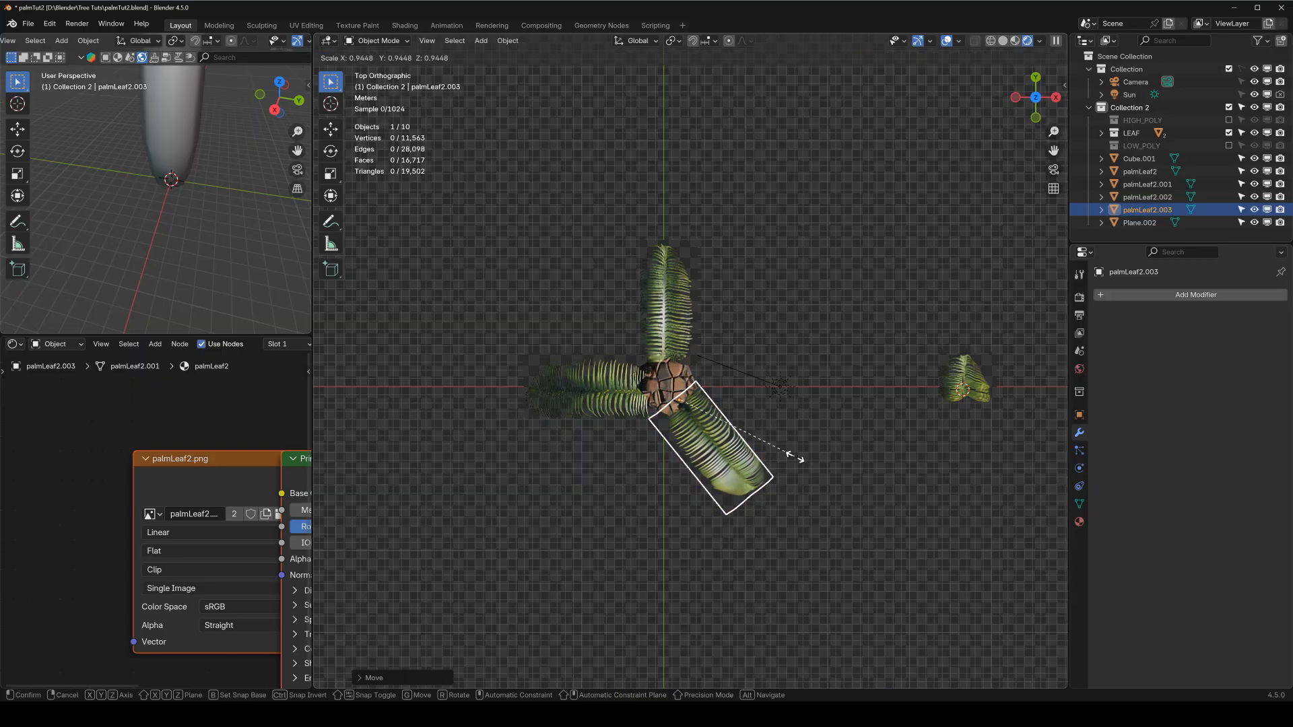
left_click(794, 458)
key("KP_1")
middle_click_drag(739, 413, 807, 438)
key("r")
left_click(790, 477)
middle_click_drag(577, 394, 658, 451)
Duplicate the crown leaf, place the copy toward positive X and positive Y in top view, and adjust its tilt.
key("KP_7")
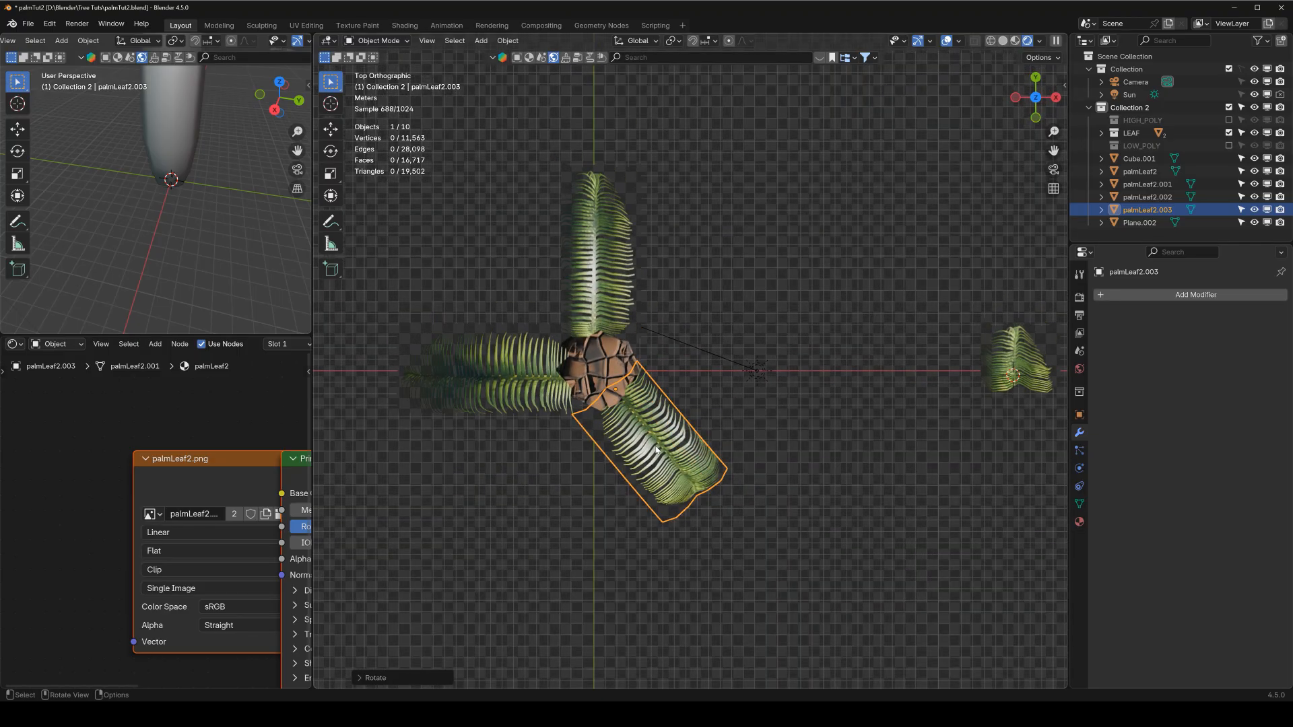
key("shift+d")
left_click(693, 421)
key("r")
left_click(726, 261)
middle_click_drag(726, 261, 706, 215)
key("r")
left_click(724, 263)
Duplicate the leaf beside the one pointing along positive Y, rotate it for a steeper upward tilt, and save the file.
key("KP_7")
key("shift+d")
key("r")
key("ctrl+s")
middle_click_drag(706, 262, 734, 202)
key("r")
left_click(209, 231)
key("KP_1")
key("r")
left_click(209, 231)
Make a linked leaf duplicate, place it pointing toward negative Y in top view, and adjust its tilt.
key("KP_7")
key("alt+d")
key("r")
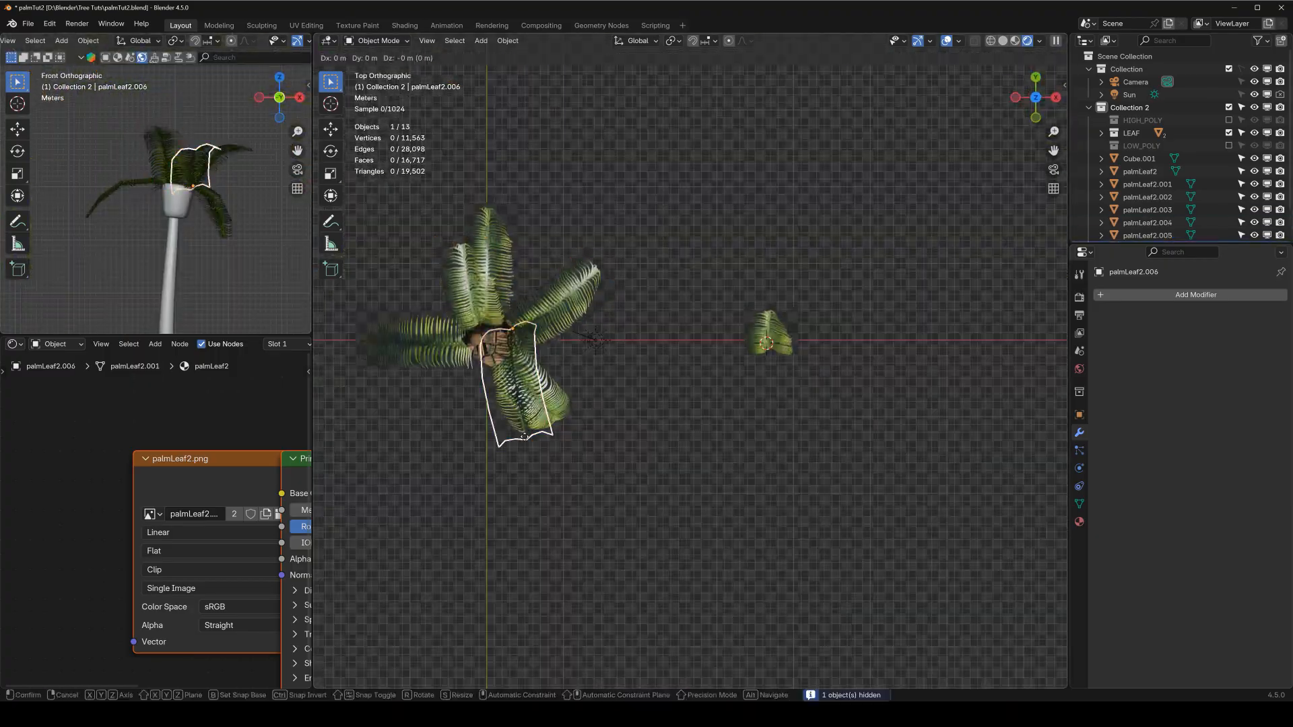
left_click(525, 438)
middle_click_drag(450, 377, 518, 316)
key("r")
left_click(464, 263)
Make another linked leaf duplicate, reposition its base at the crown, and turn it toward negative X and negative Y.
key("alt+d")
key("KP_7")
left_click(567, 319)
key("KP_1")
key("g")
left_click(531, 330)
key("KP_7")
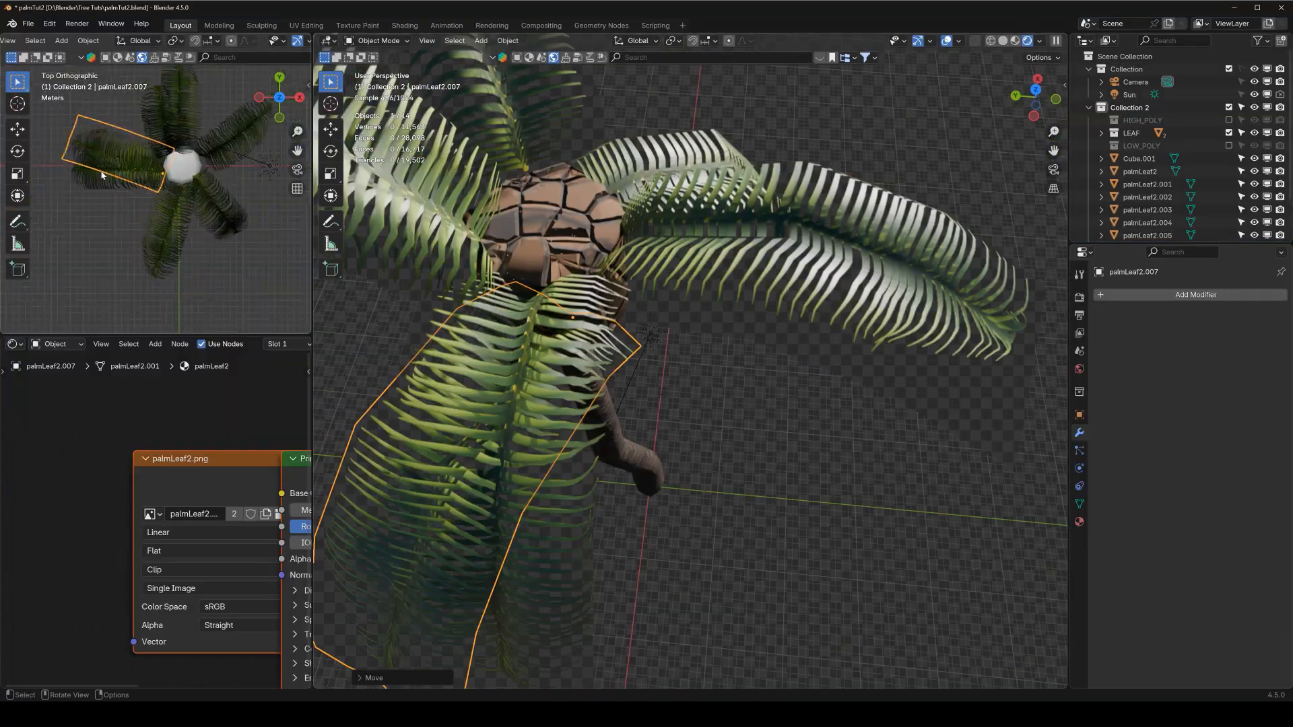
key("r")
left_click(191, 242)
Make a linked leaf duplicate, turn it toward negative X and positive Y in top view, and adjust its tilt.
key("KP_1")
key("alt+d")
key("r")
left_click(108, 122)
middle_click_drag(565, 337, 609, 331)
key("r")
left_click(612, 329)
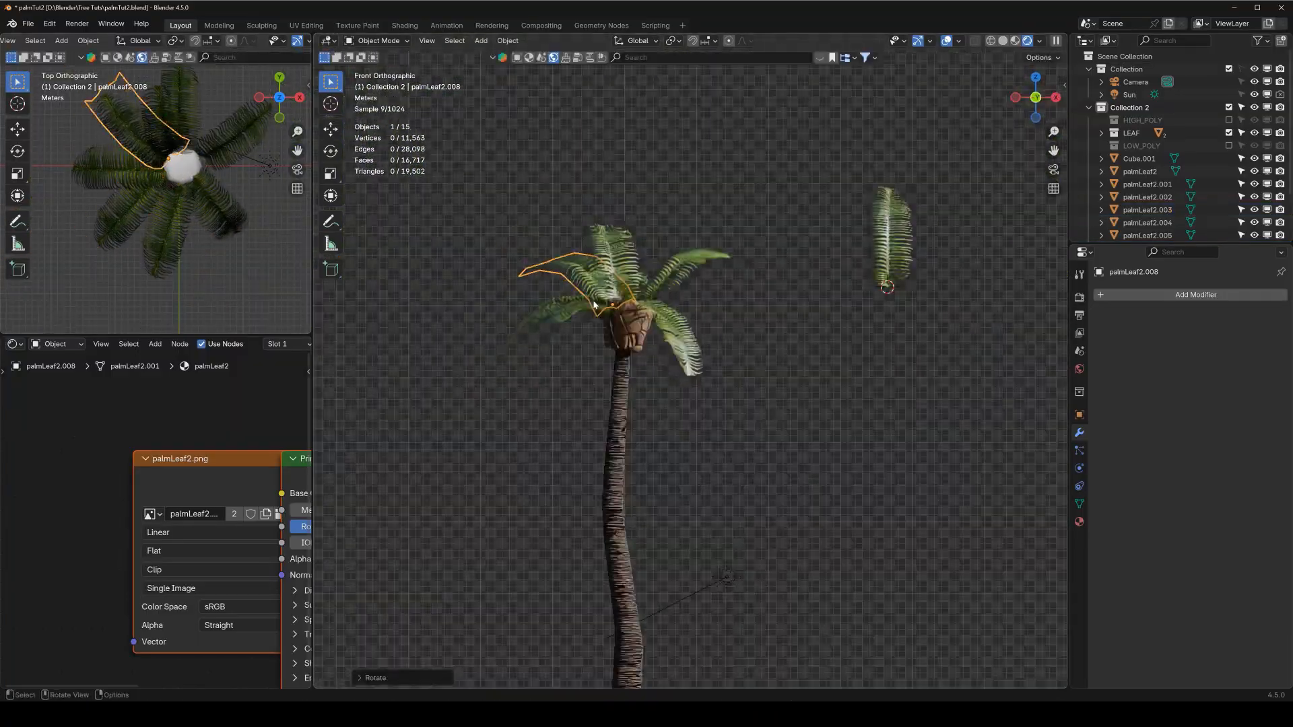
Make a linked leaf duplicate, rotate it toward positive X in top view, and seat its base at the crown's edge.
key("KP_7")
key("alt+d")
key("r")
left_click(661, 391)
key("g")
middle_click_drag(661, 391, 626, 283)
scroll(626, 283, "down", 4)
key("KP_1")
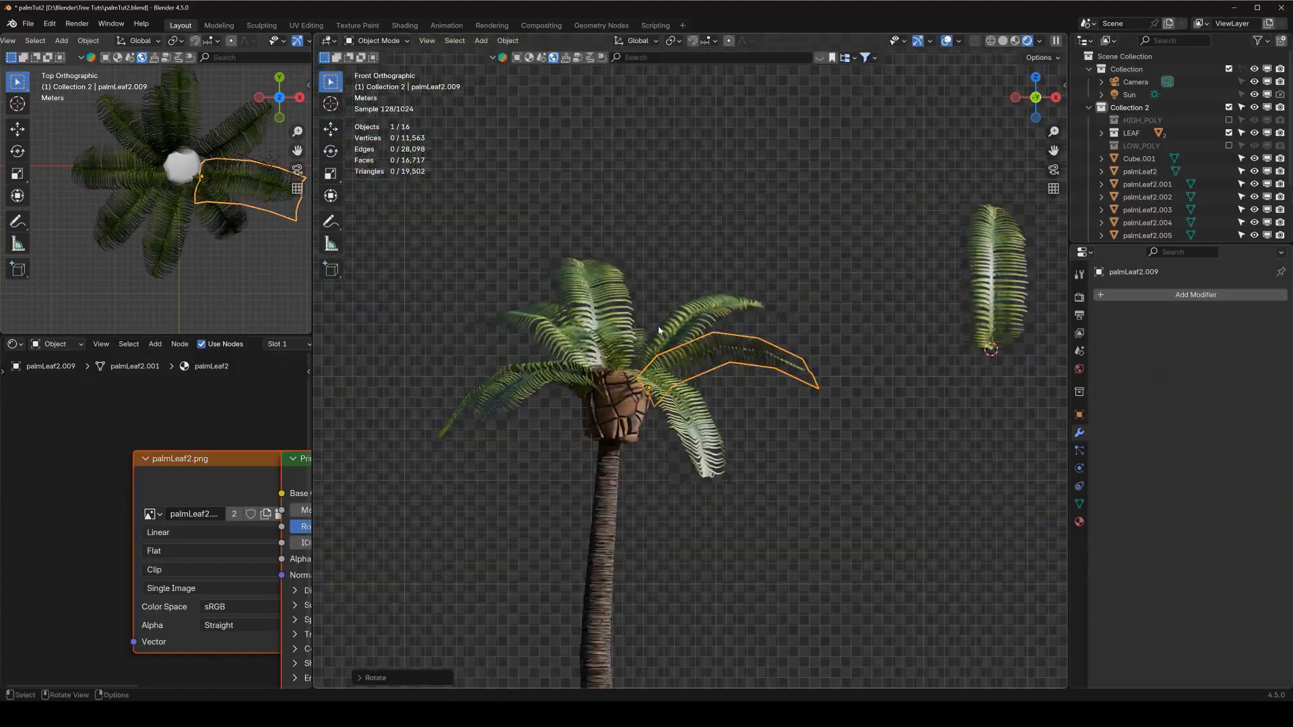
Make a linked leaf duplicate, turn it toward negative Y and slightly negative X, and tilt it to droop below the other leaves.
key("alt+d")
key("r")
left_click(135, 255)
middle_click_drag(538, 360, 605, 357)
key("r")
left_click(673, 363)
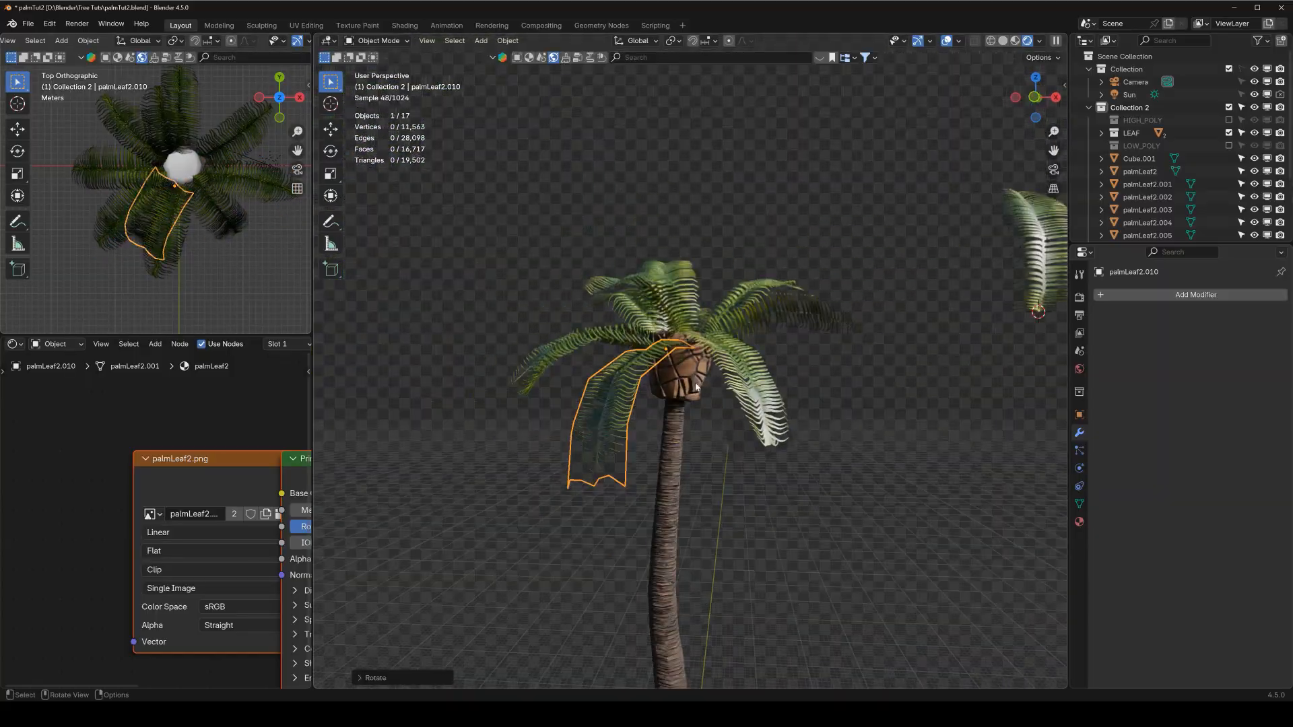
Select a crown leaf, make a linked duplicate, turn it in top view to thicken the crown, and adjust its tilt.
key("KP_1")
left_click(663, 296)
key("alt+d")
key("r")
left_click(245, 206)
key("r")
left_click(741, 296)
mouse_move(775, 310)
middle_mouse_down()
mouse_move(728, 316)
mouse_move(636, 283)
mouse_move(761, 303)
middle_mouse_up()
Make one more linked leaf duplicate, rotate it in top view toward positive Y, and deselect it.
key("KP_1")
key("alt+d")
key("r")
left_click(172, 114)
key("alt+a")
Make a linked duplicate of a selected crown leaf, rotate it in top and front views to fill a remaining gap, and deselect it.
key("KP_1")
left_click(636, 265)
key("KP_7")
key("alt+d")
key("r")
left_click(592, 283)
key("KP_1")
key("r")
left_click(592, 303)
key("alt+a")
key("KP_1")
middle_click_drag(697, 330, 680, 298, "shift")
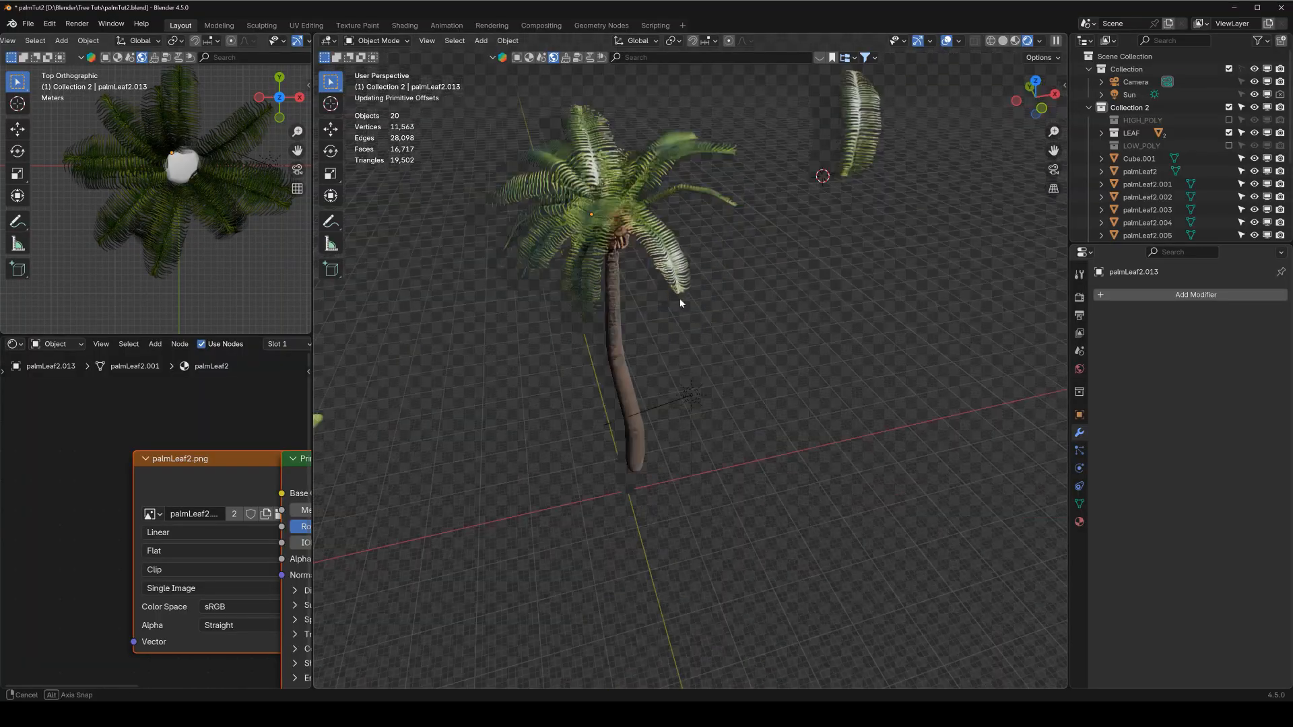
Select the source leaf objects lying beside the tree and exclude the LEAF collection from the view layer.
key("KP_1")
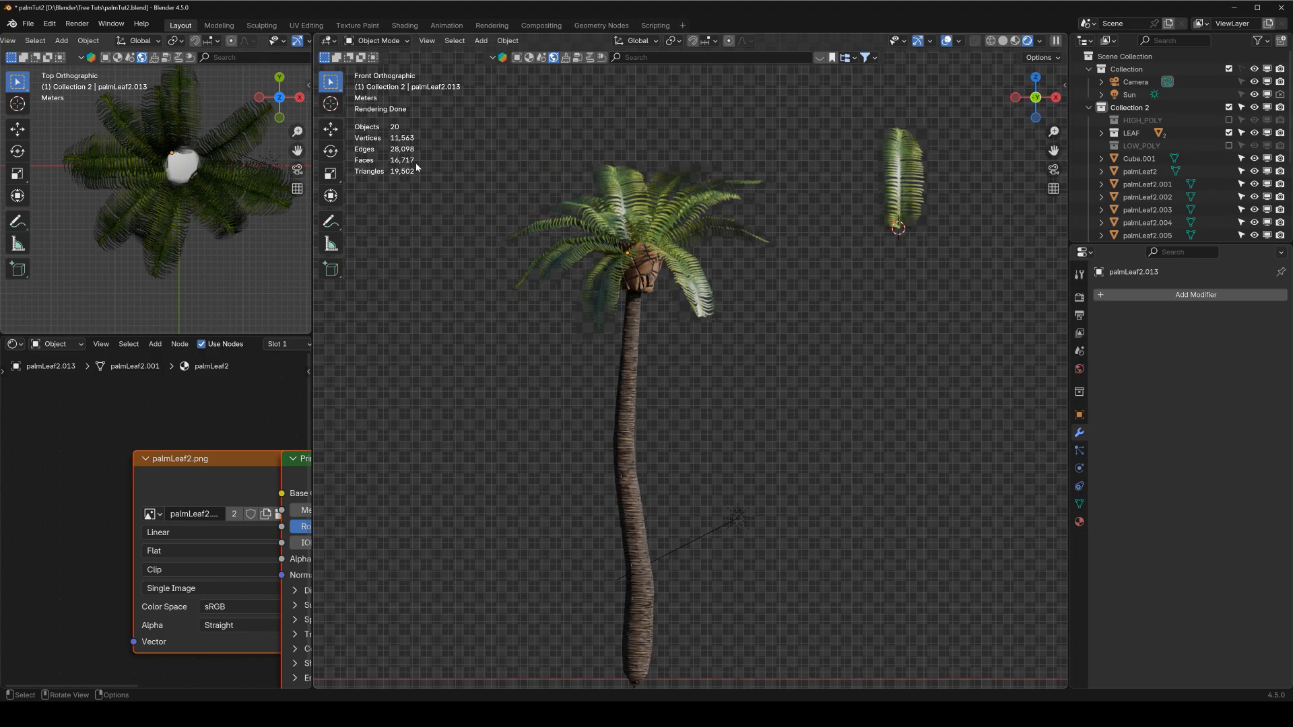
scroll(862, 401, "down", 8)
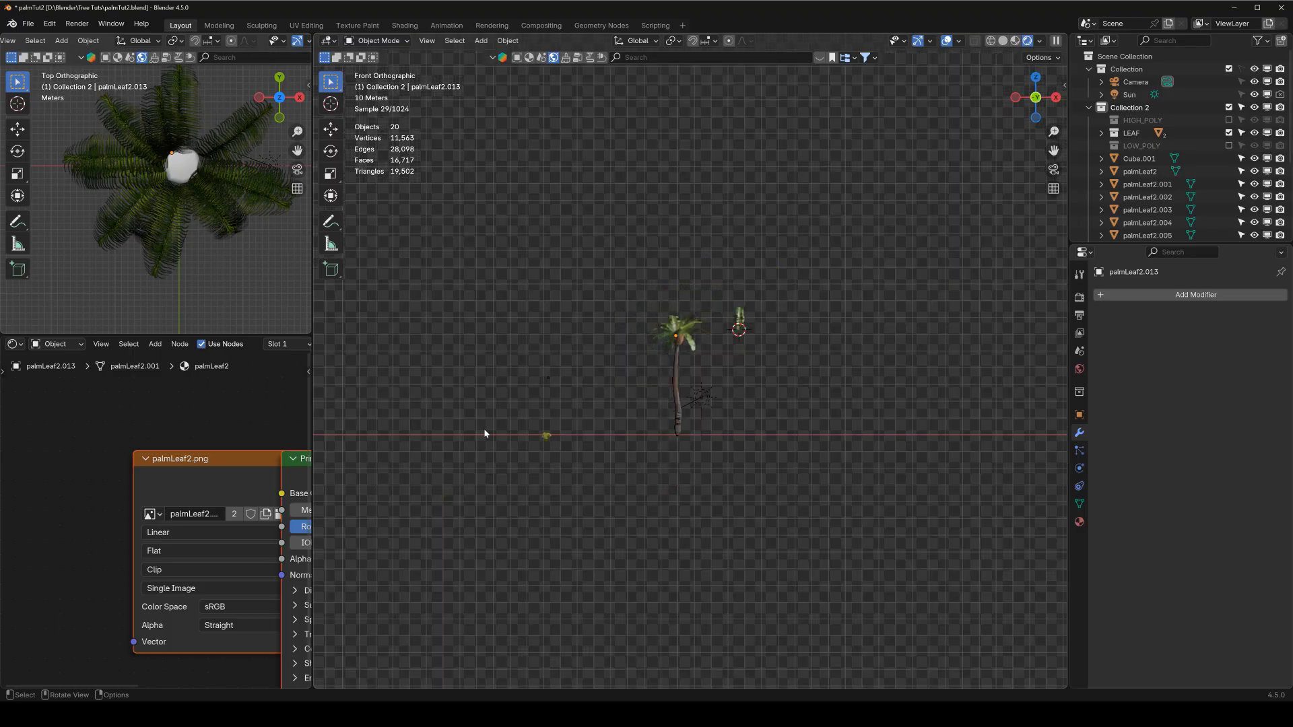
left_click_drag(518, 409, 559, 451)
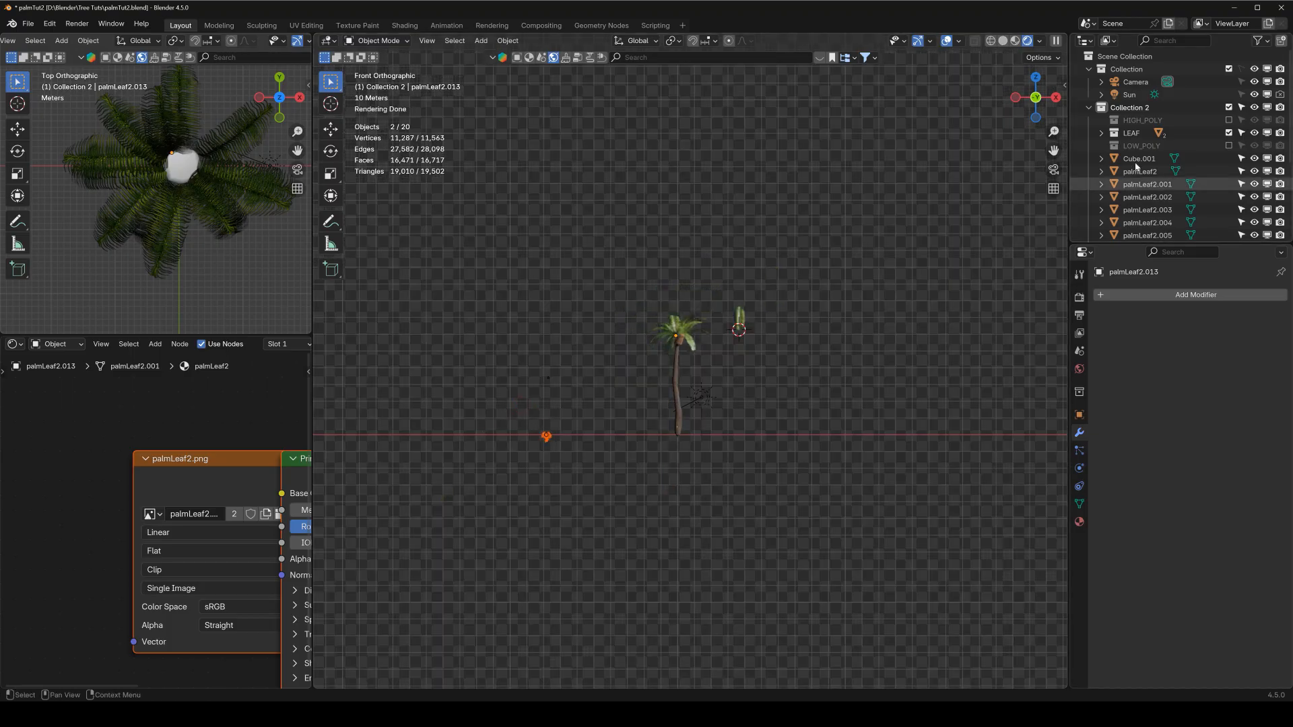
left_click(1229, 133)
scroll(395, 156, "up", 5)
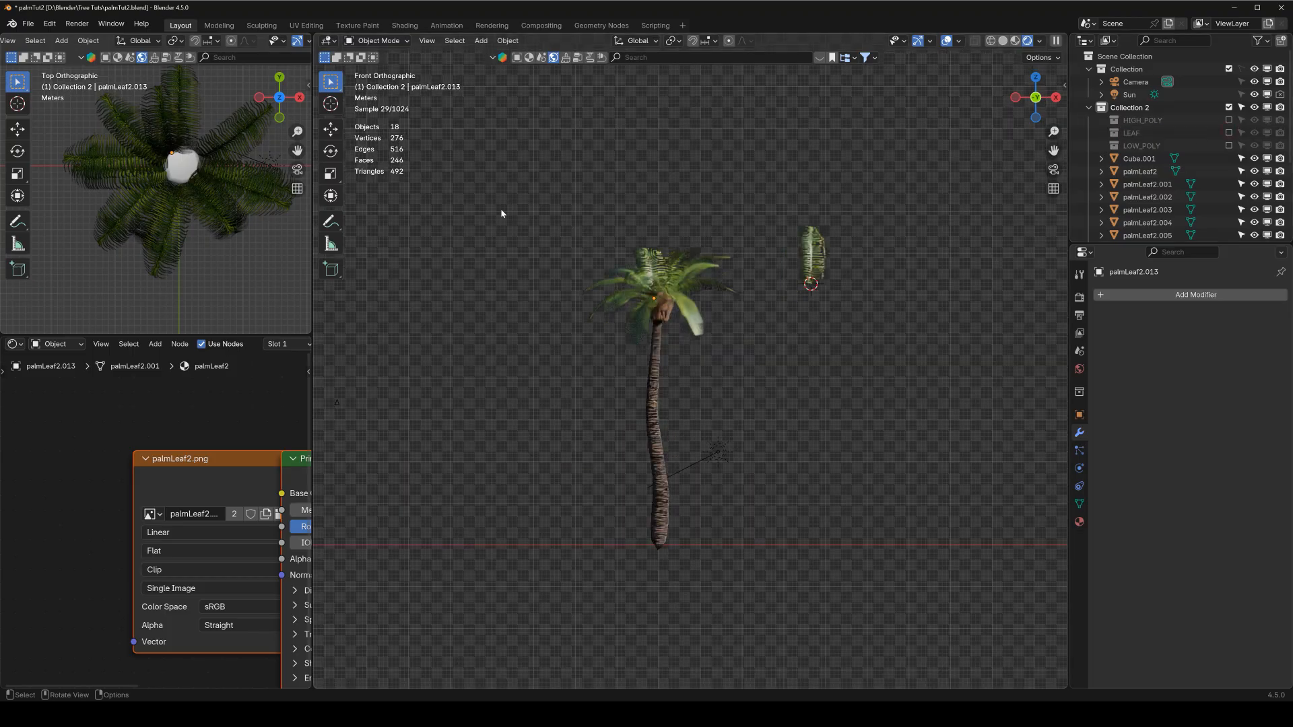
scroll(590, 307, "up", 3)
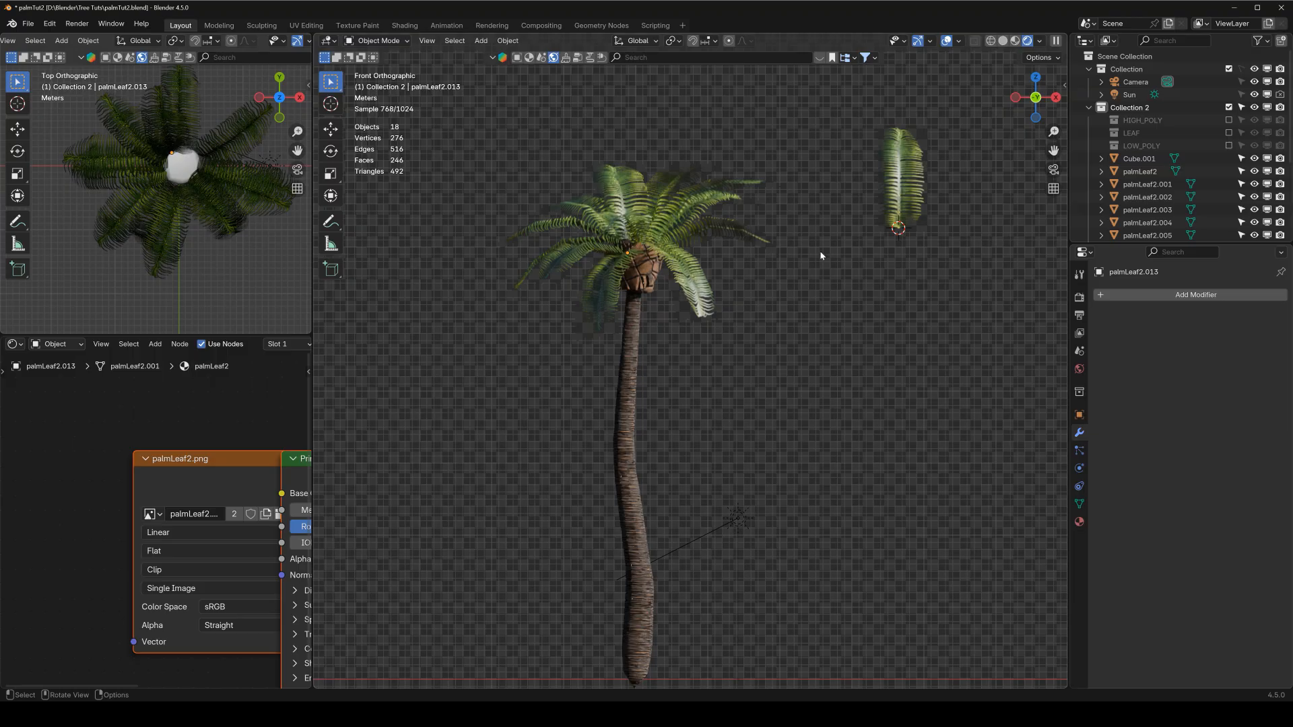
scroll(833, 225, "up", 2)
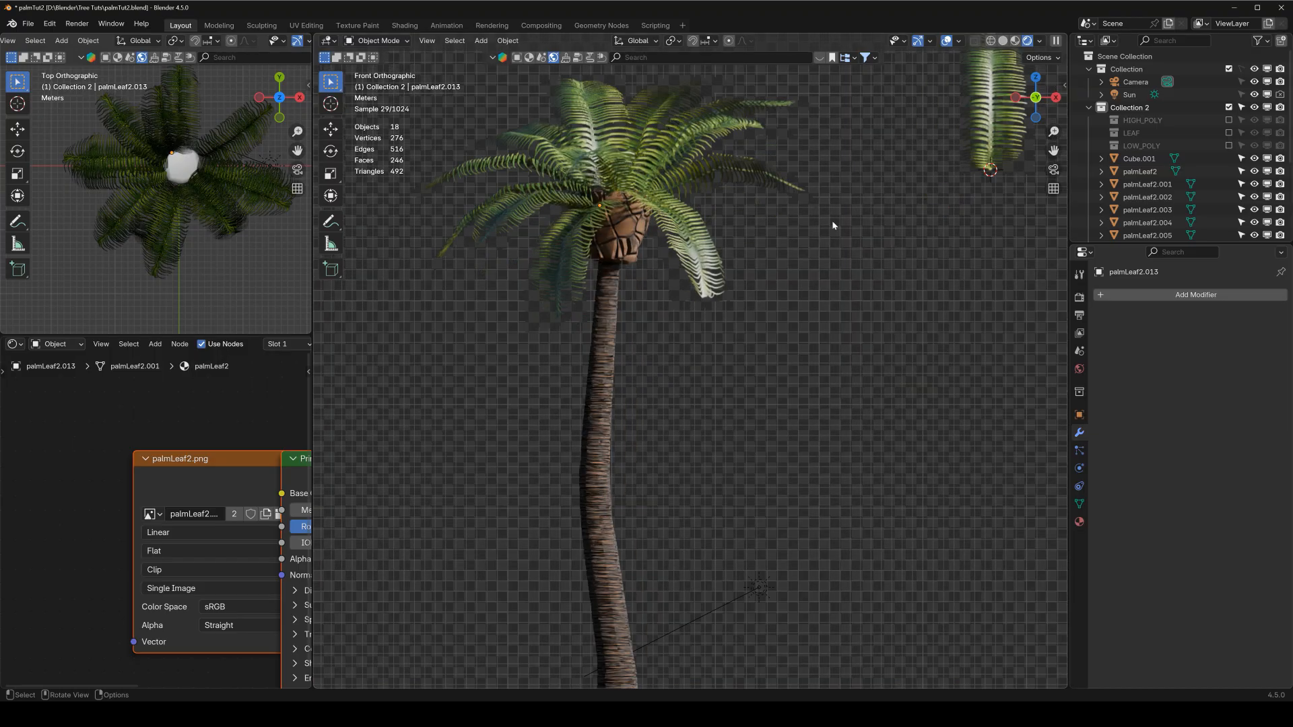
Duplicate the original upright palm leaf along negative X beside it, and leave the copy selected.
left_click(985, 127)
middle_click_drag(1023, 123, 928, 258, "shift")
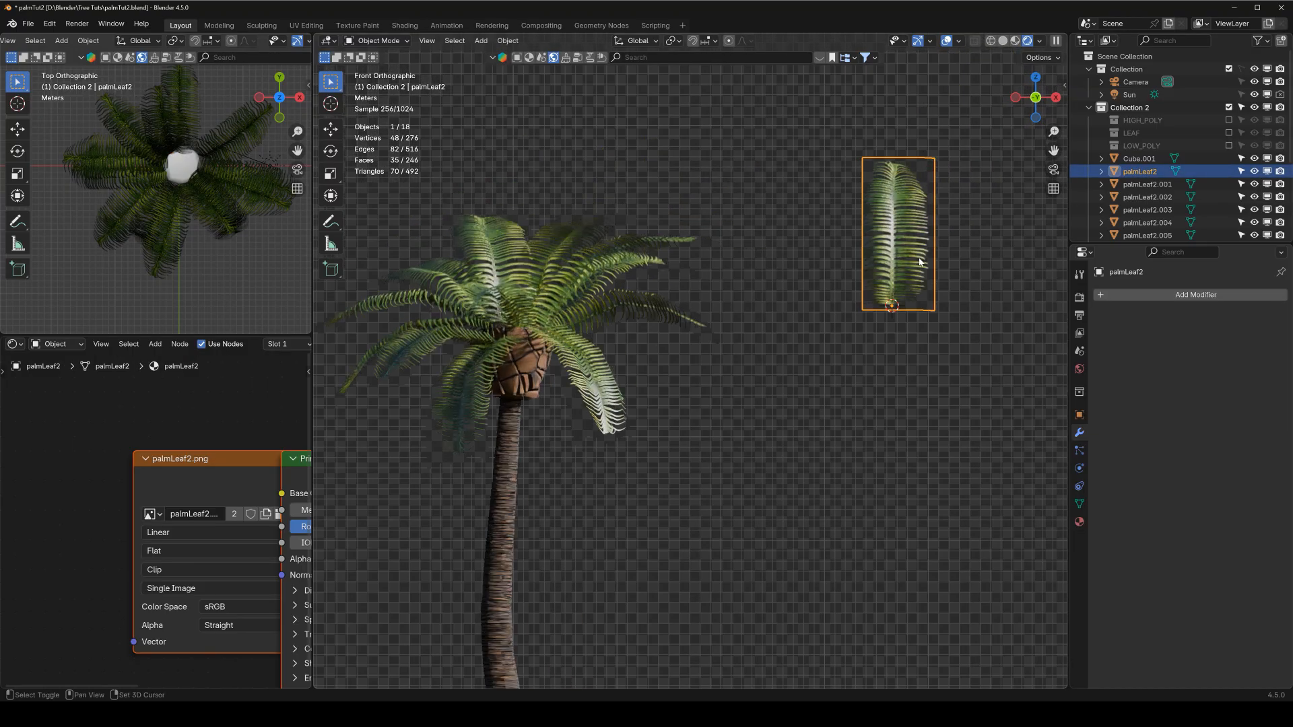
key("shift+d")
key("x")
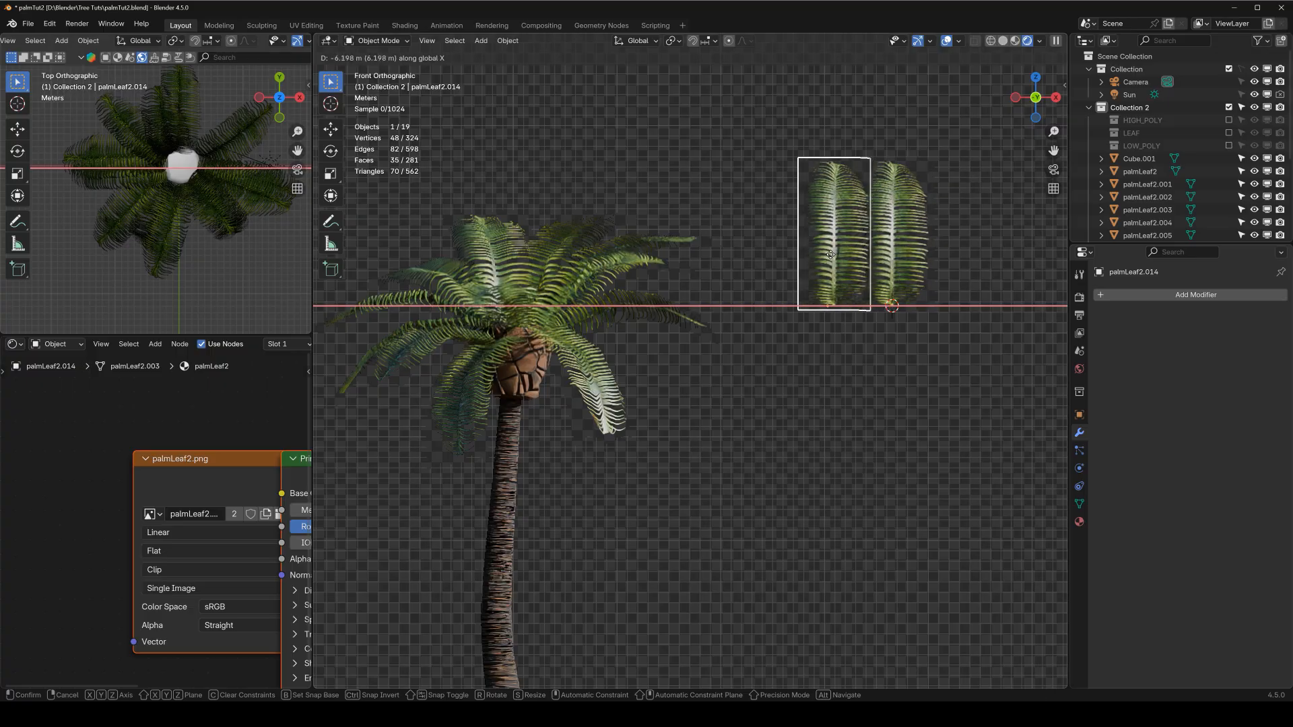
left_click(821, 253)
left_click(898, 249)
left_click(805, 252)
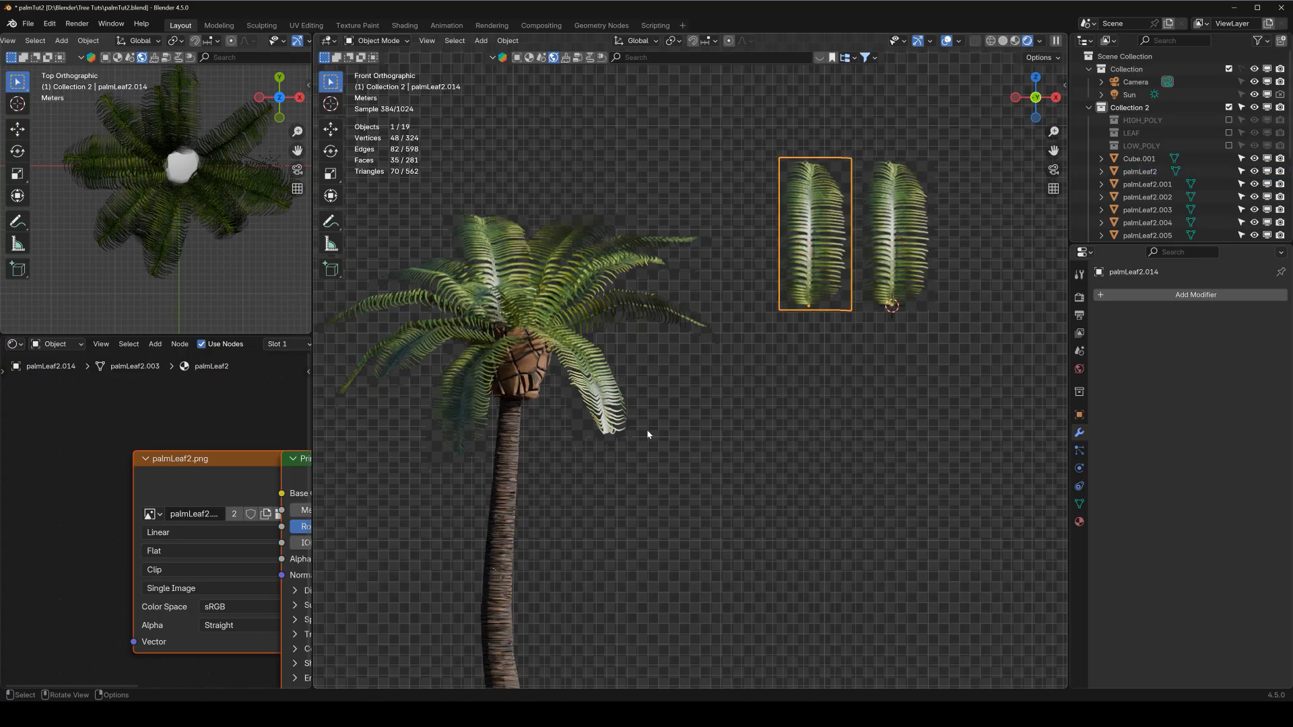
Give the duplicated leaf its own single-user copy of the palmLeaf2 material.
left_click(222, 479)
scroll(269, 344, "down", 7)
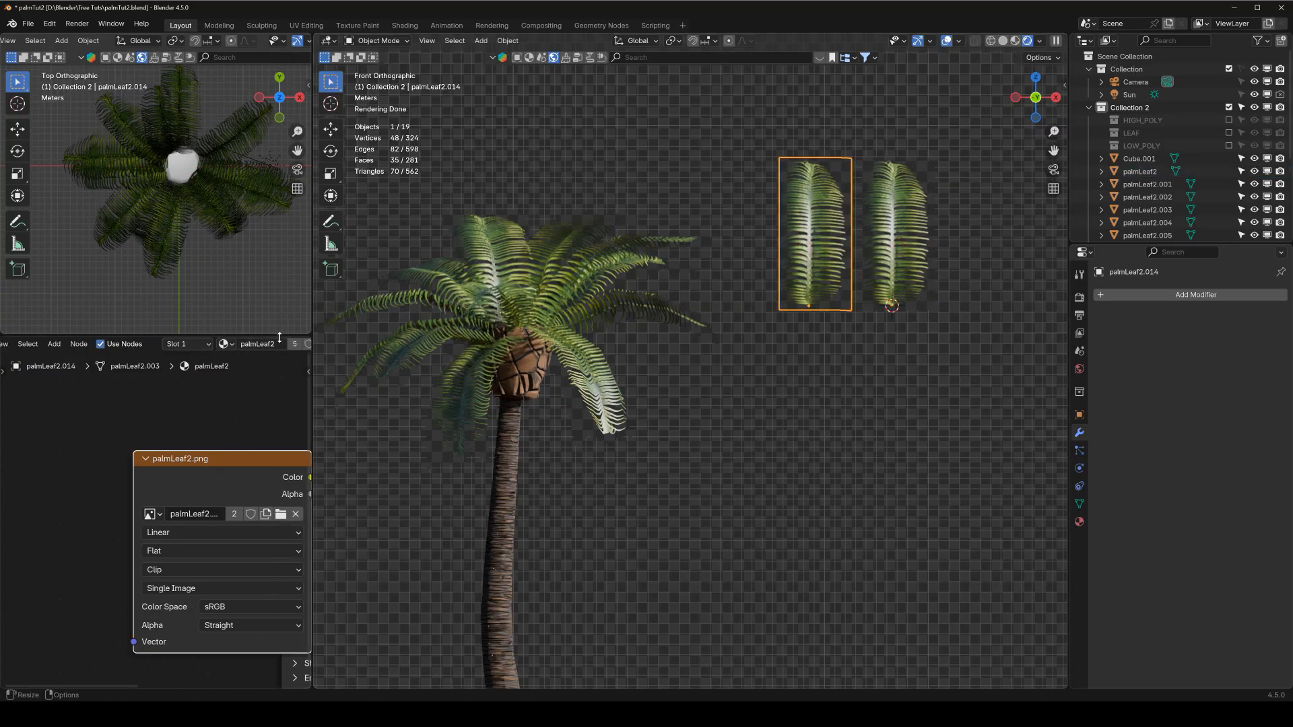
left_click(220, 347)
scroll(165, 489, "down", 2)
scroll(166, 489, "down", 2)
left_click_drag(198, 486, 5, 475)
middle_click_drag(247, 520, 176, 488)
middle_click_drag(107, 445, 171, 461)
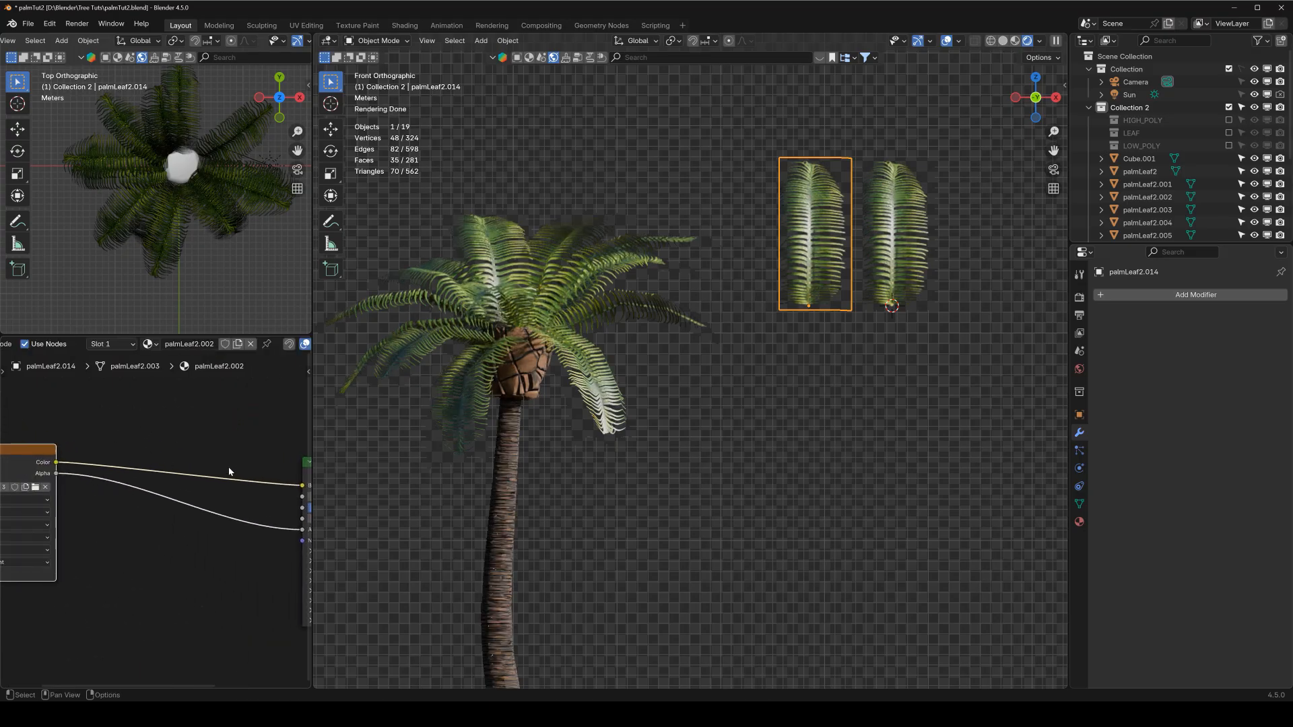
Insert a Hue/Saturation/Value node between the leaf image's Color output and the Principled BSDF's Base Color.
key("shift+a")
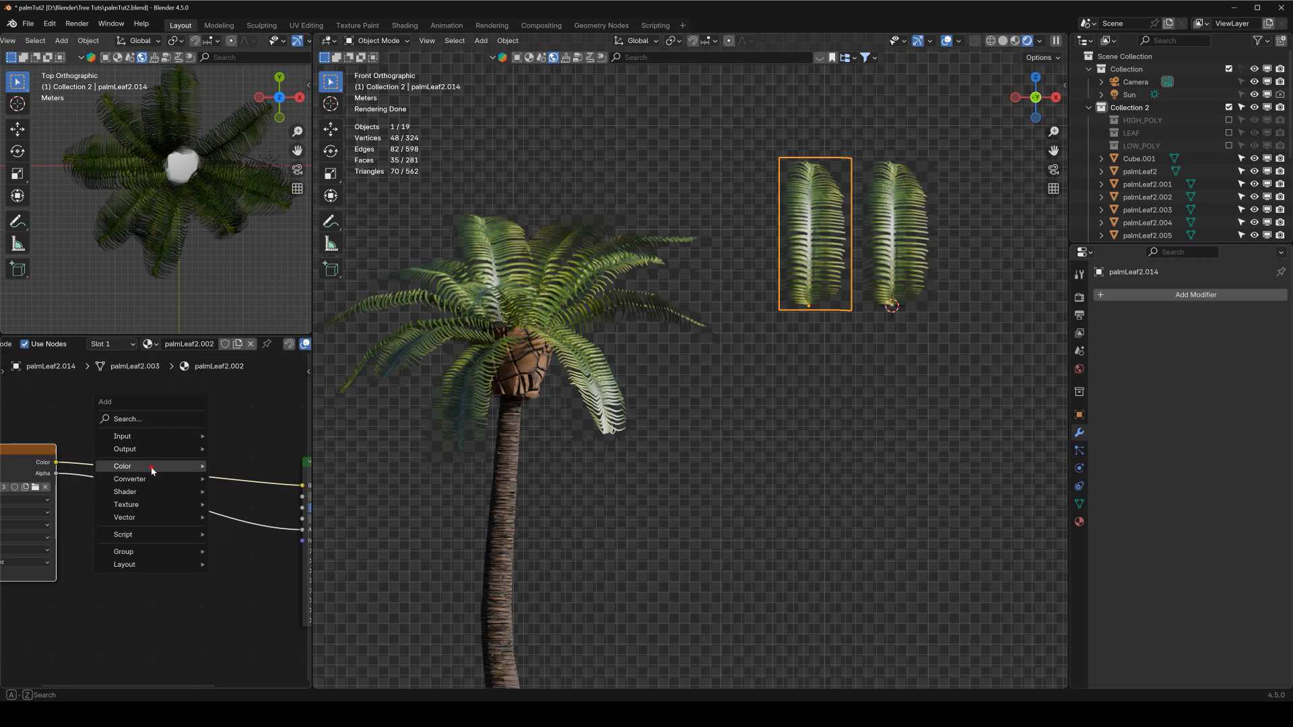
mouse_move(162, 466)
left_click(242, 467)
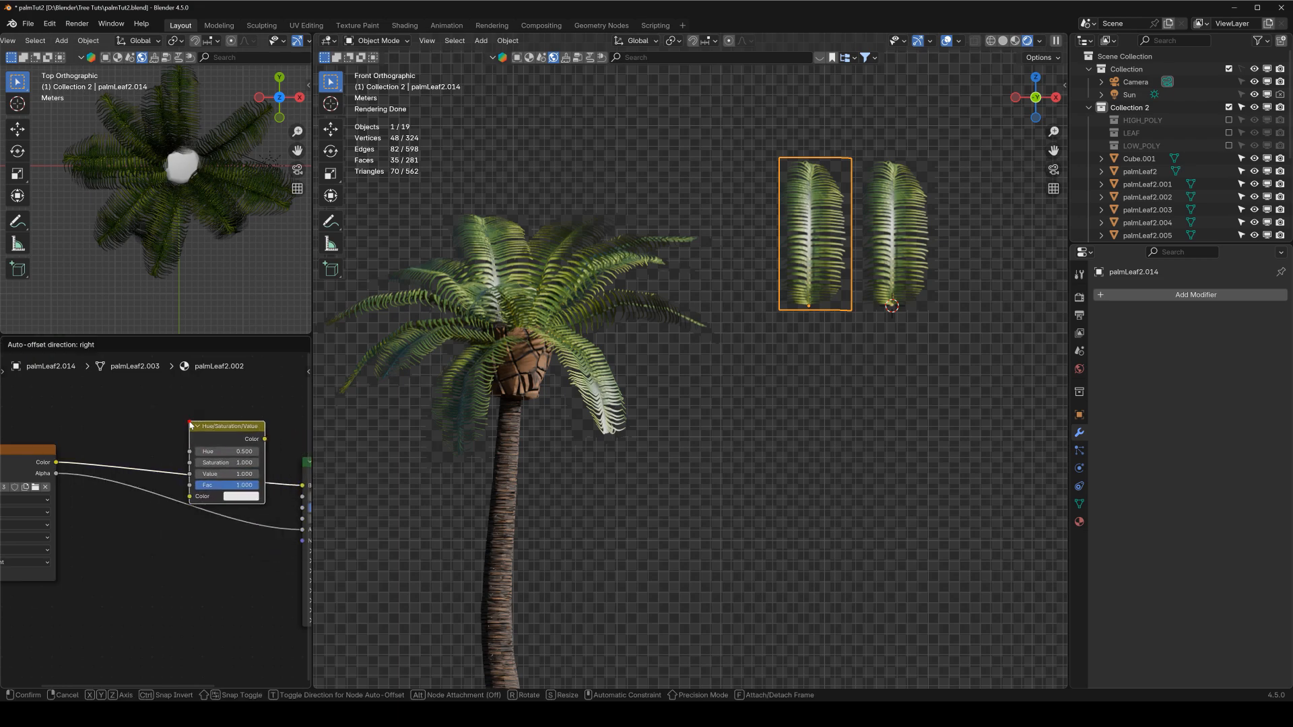
left_click(189, 421)
left_click_drag(250, 429, 222, 383)
Set the Hue of the Hue/Saturation/Value node to 0.320 for a dried brown leaf.
scroll(236, 437, "down", 1)
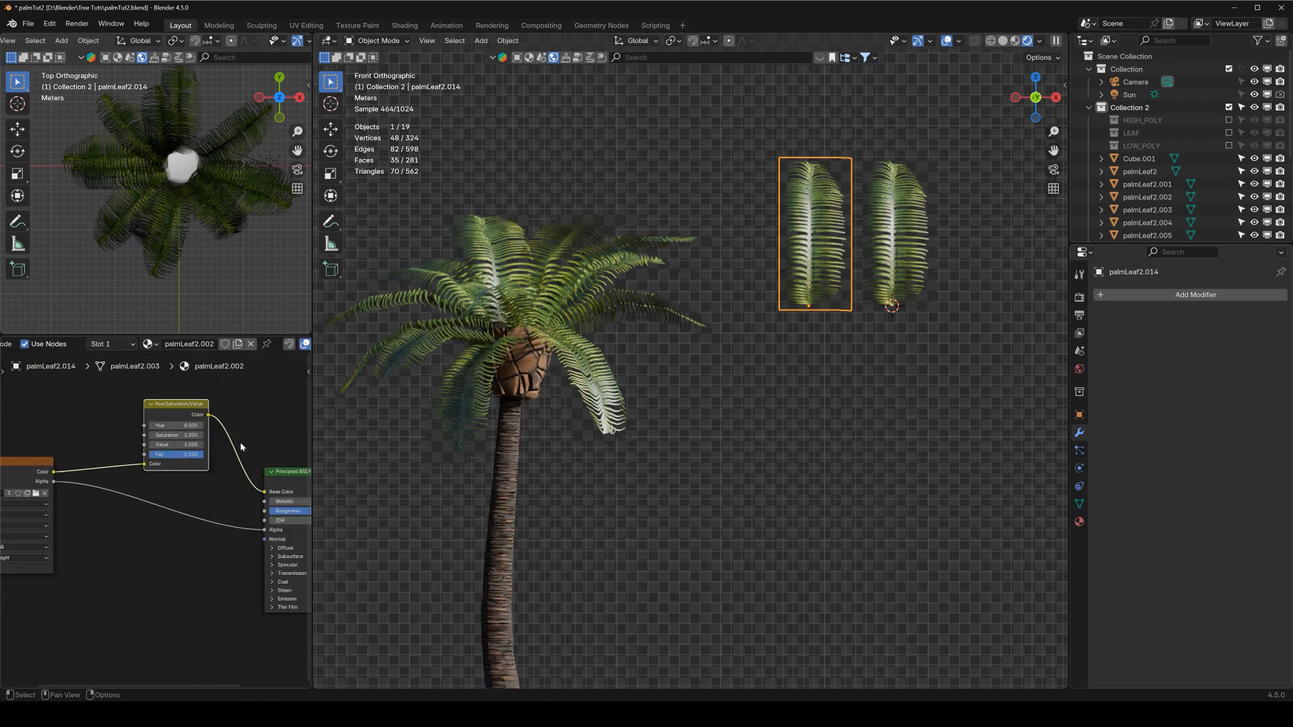
scroll(226, 450, "up", 1)
left_click_drag(182, 400, 157, 399)
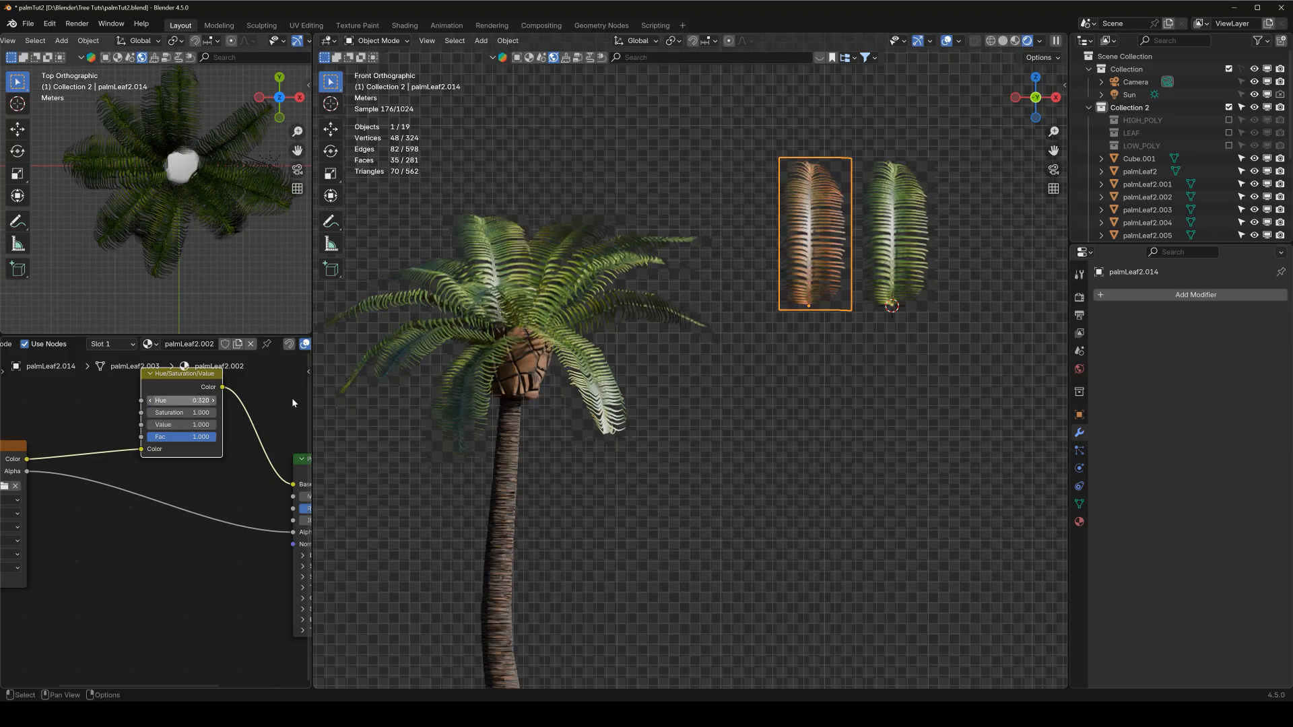
scroll(819, 321, "up", 4)
scroll(768, 373, "down", 4)
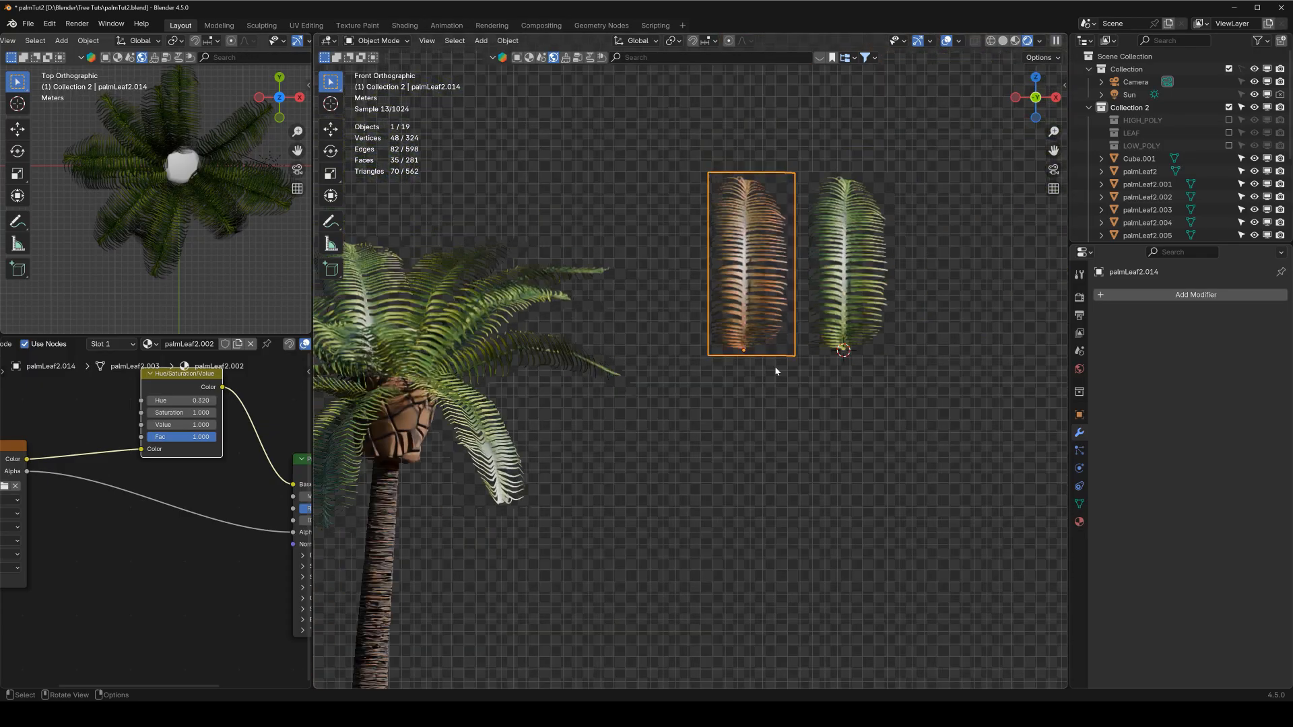
Scale the brown leaf down to about 0.79 of its size.
key("s")
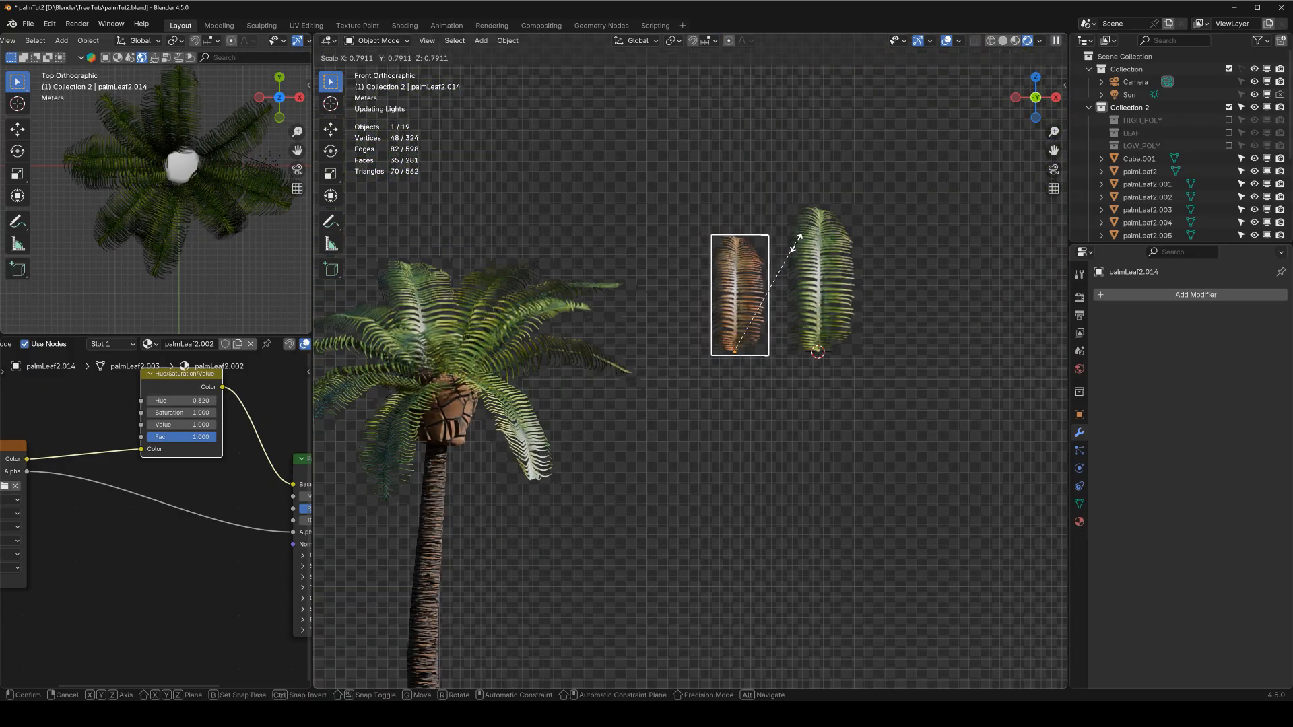
left_click(791, 250)
middle_click_drag(739, 307, 812, 218, "shift")
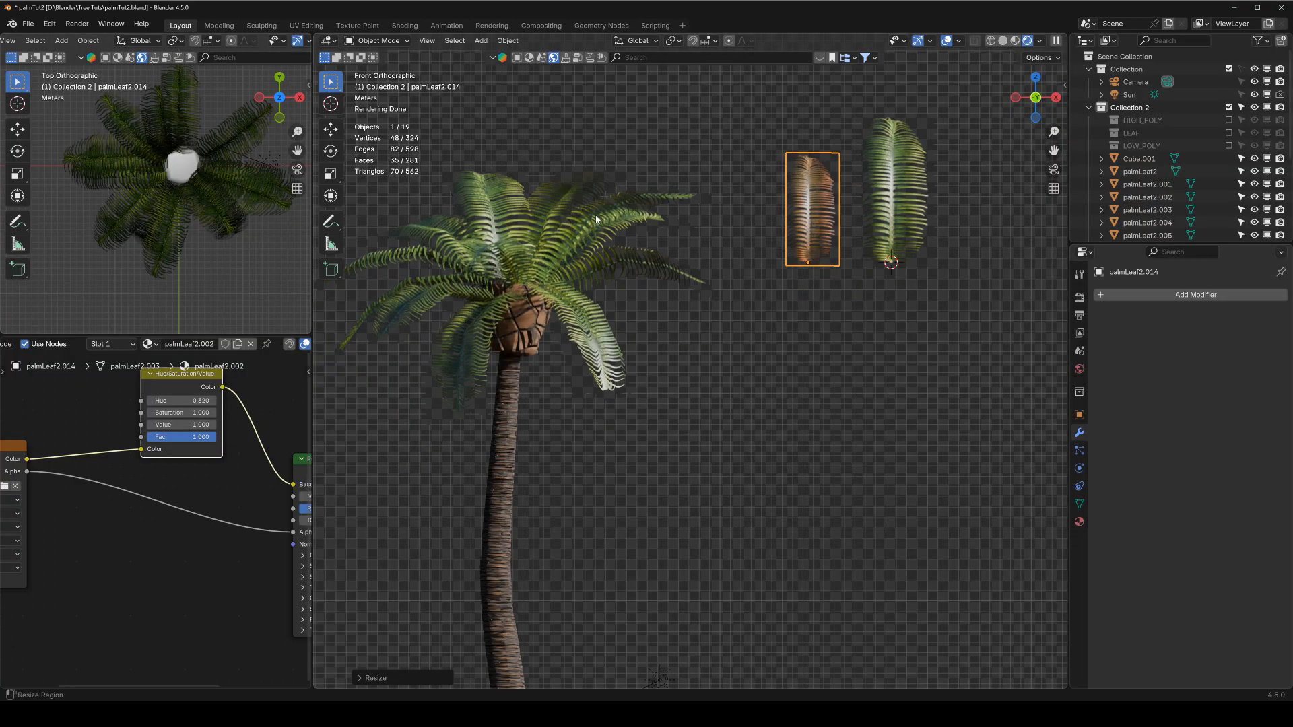
Rotate the brown leaf in the right side view until its tip droops downward.
key("r")
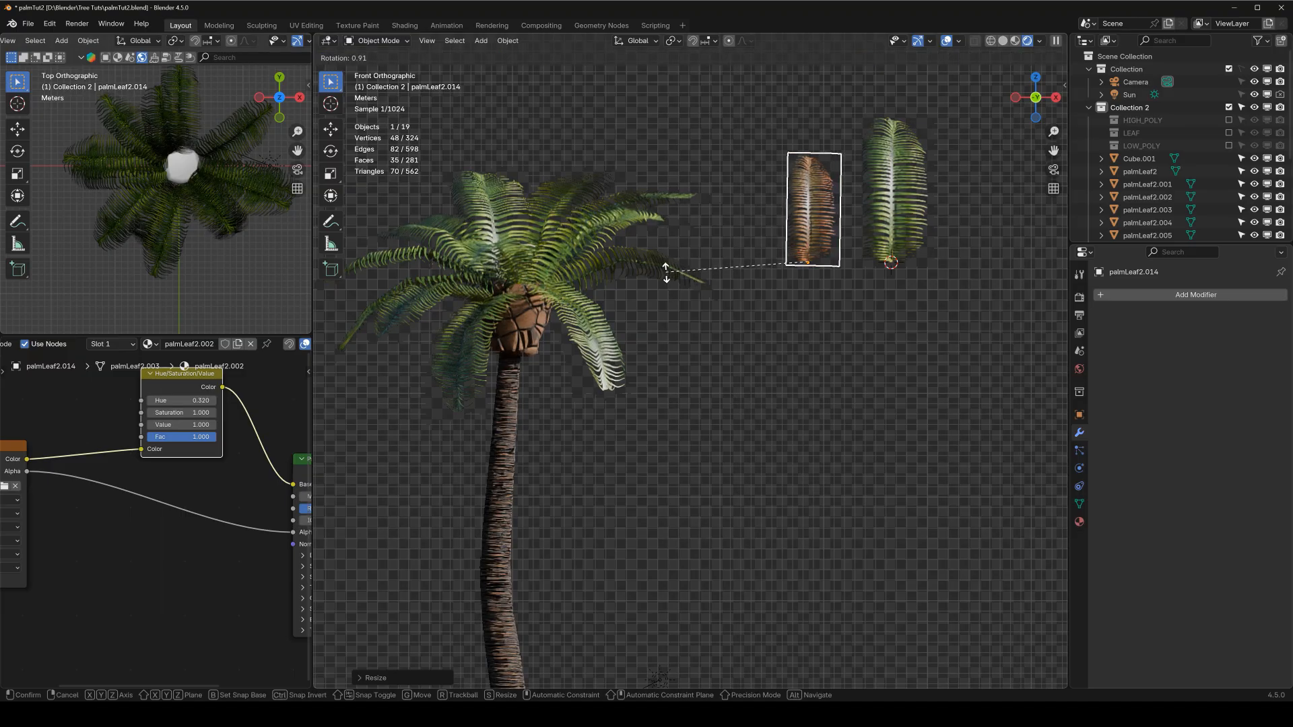
right_click(704, 273)
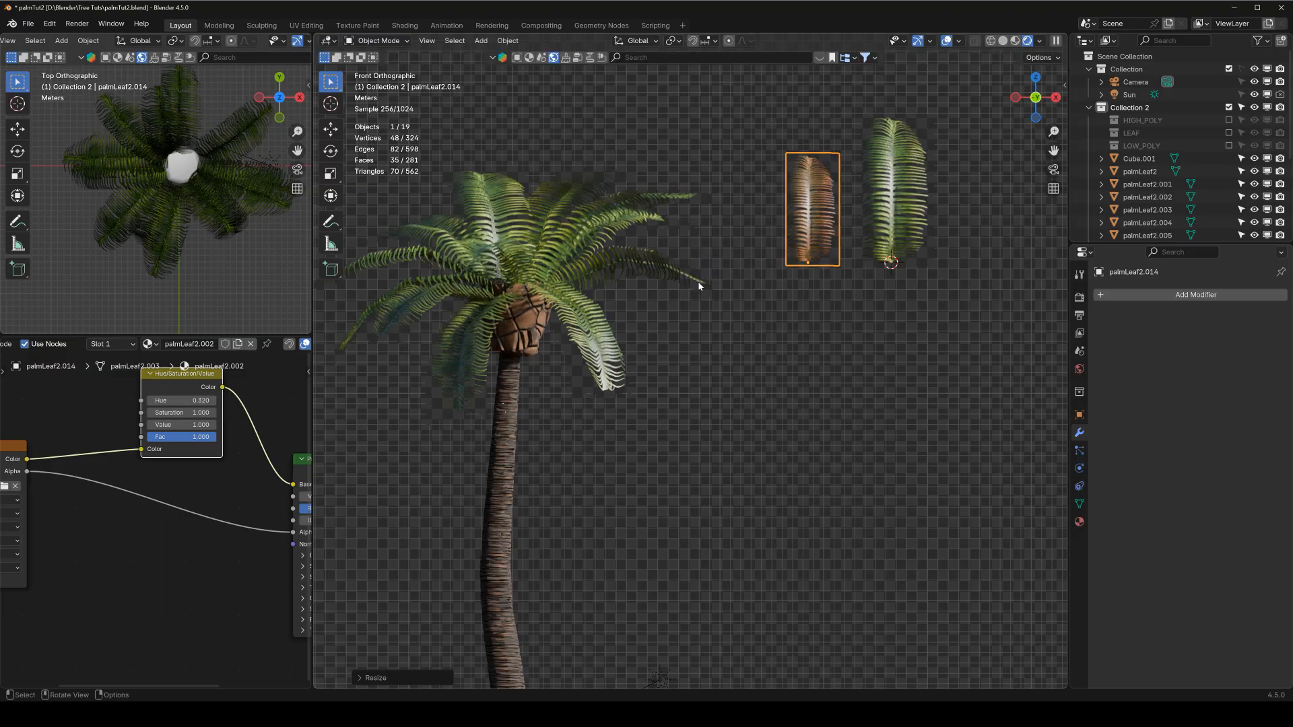
key("KP_3")
key("r")
left_click(768, 266)
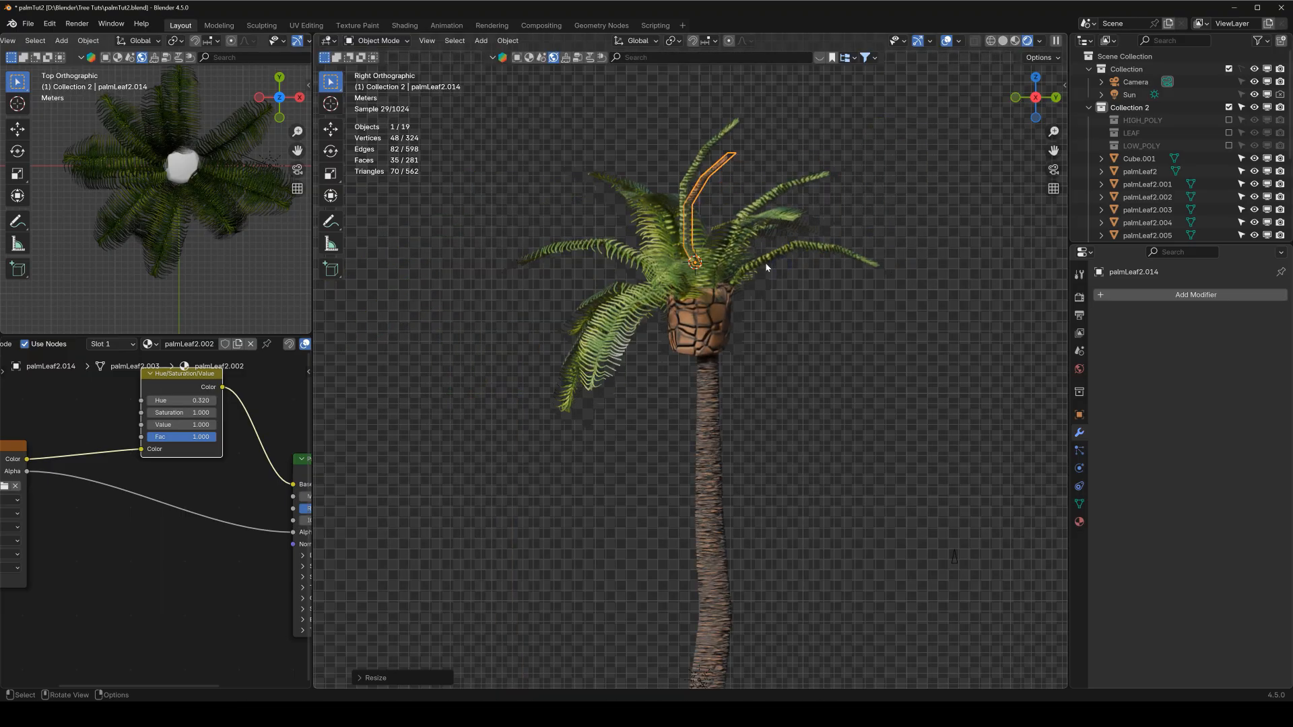
key("r")
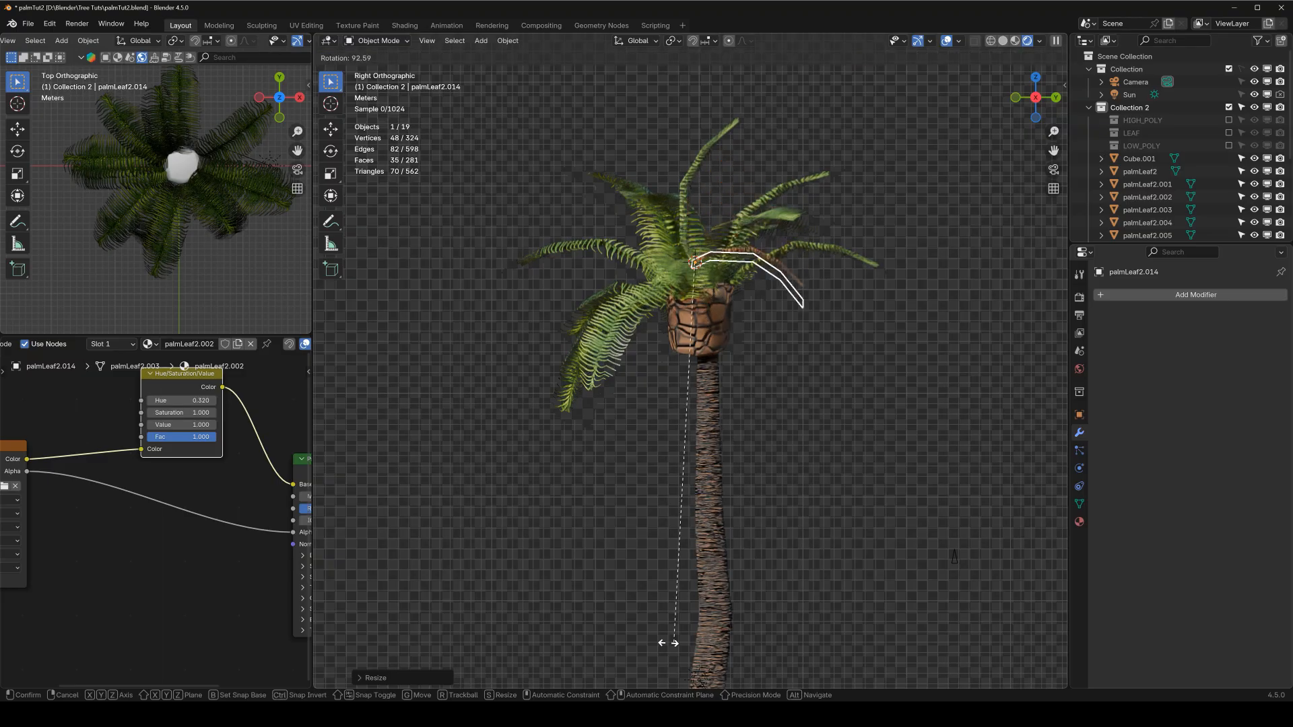
left_click(495, 436)
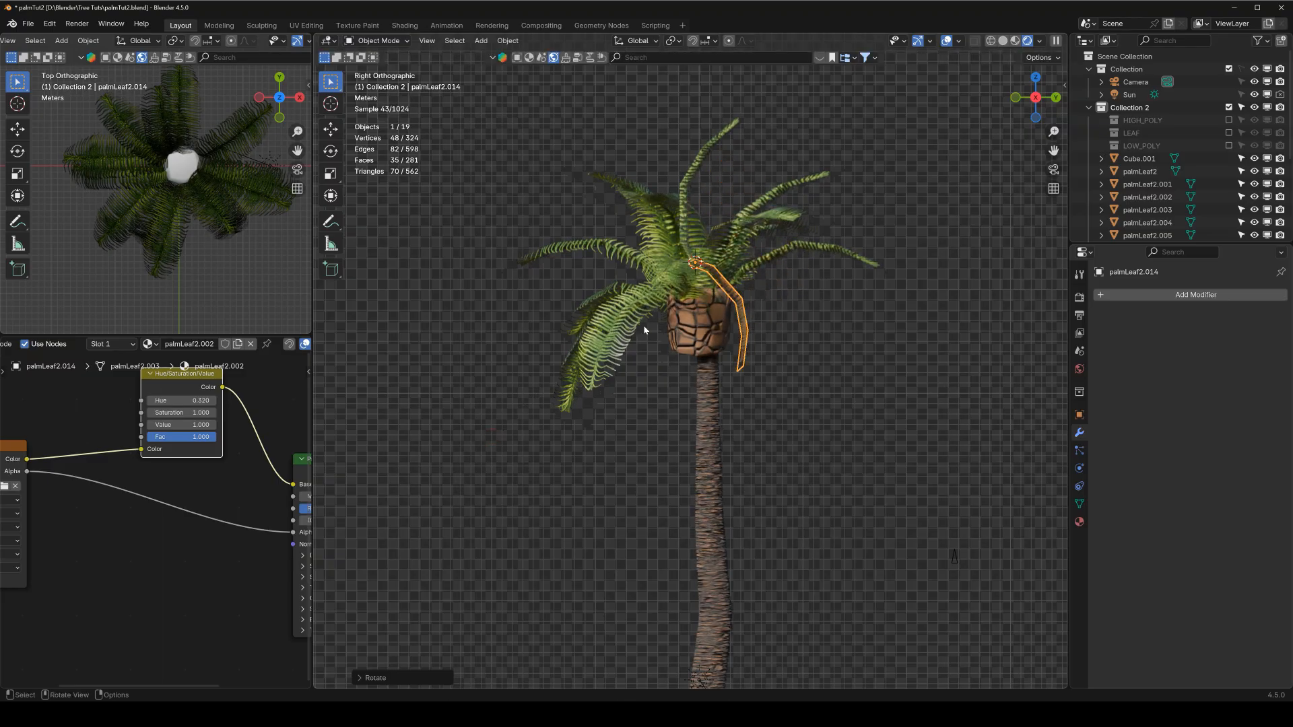
Move the drooping brown leaf to the positive Y side of the crown, with its base against the bulb.
scroll(211, 135, "down", 5)
key("g")
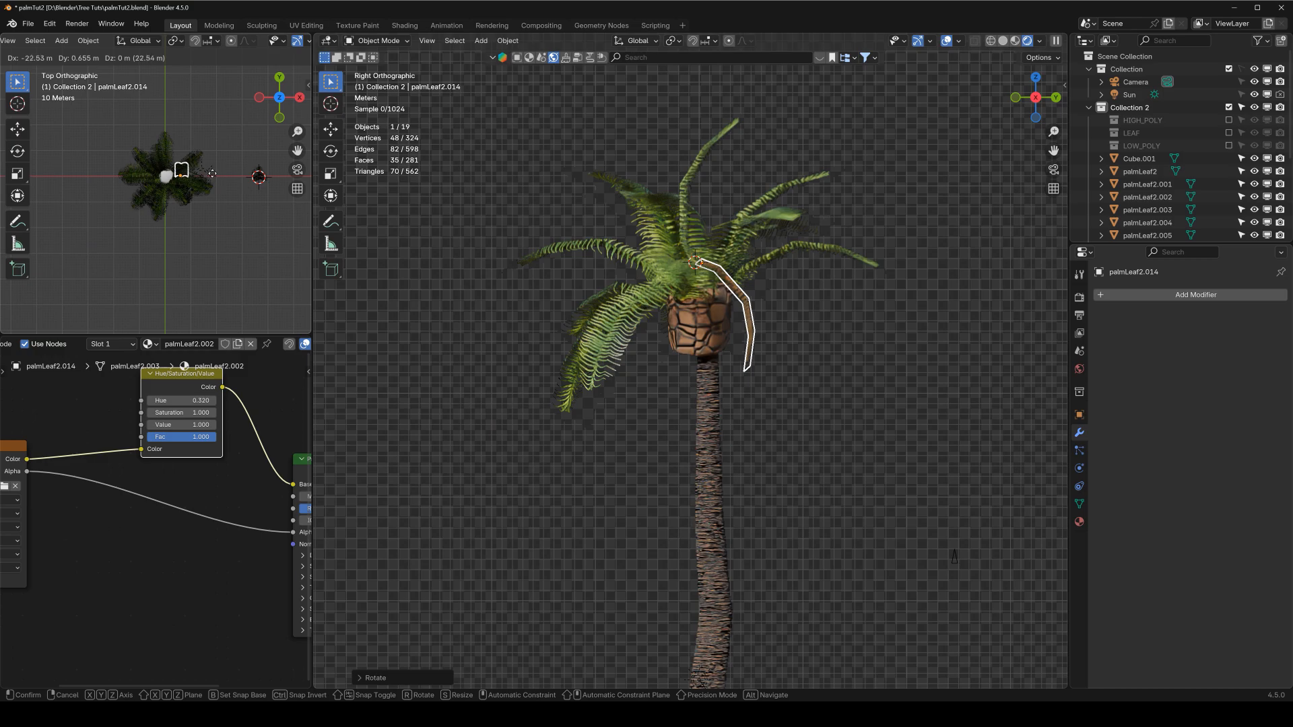
left_click(203, 174)
scroll(682, 264, "up", 2)
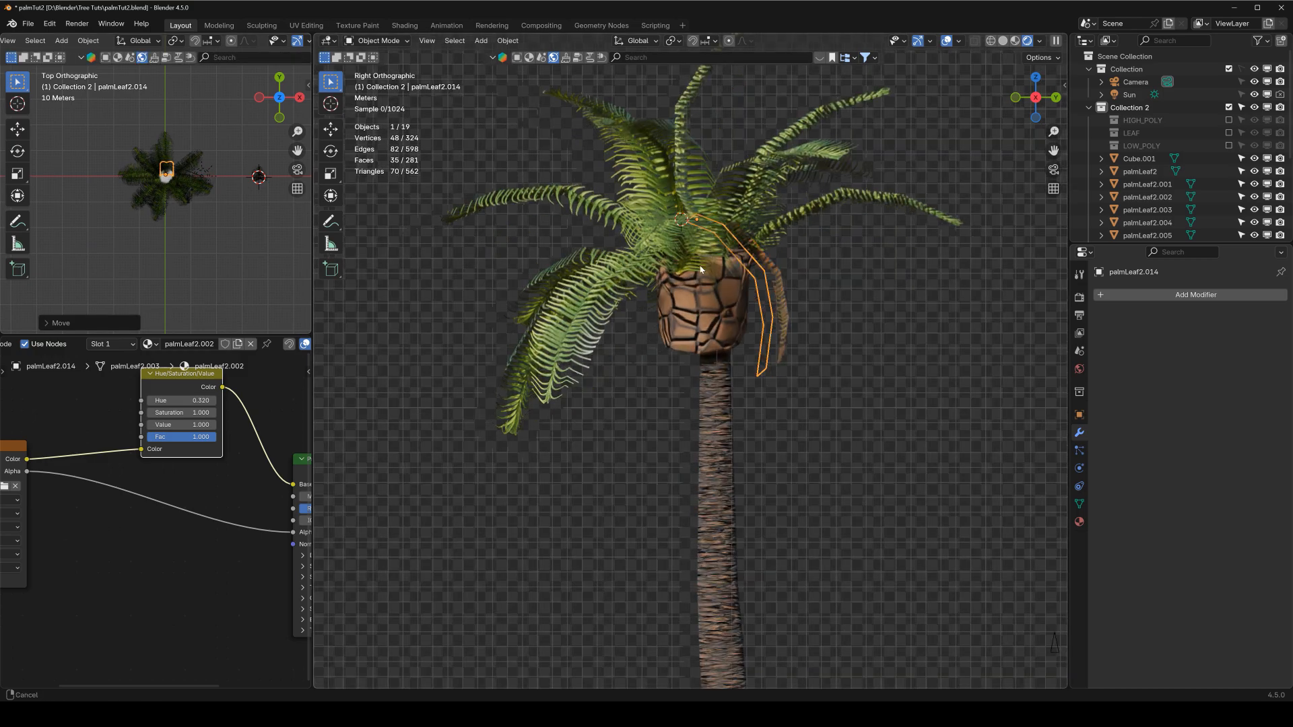
left_click(707, 290)
middle_click_drag(707, 289, 673, 268)
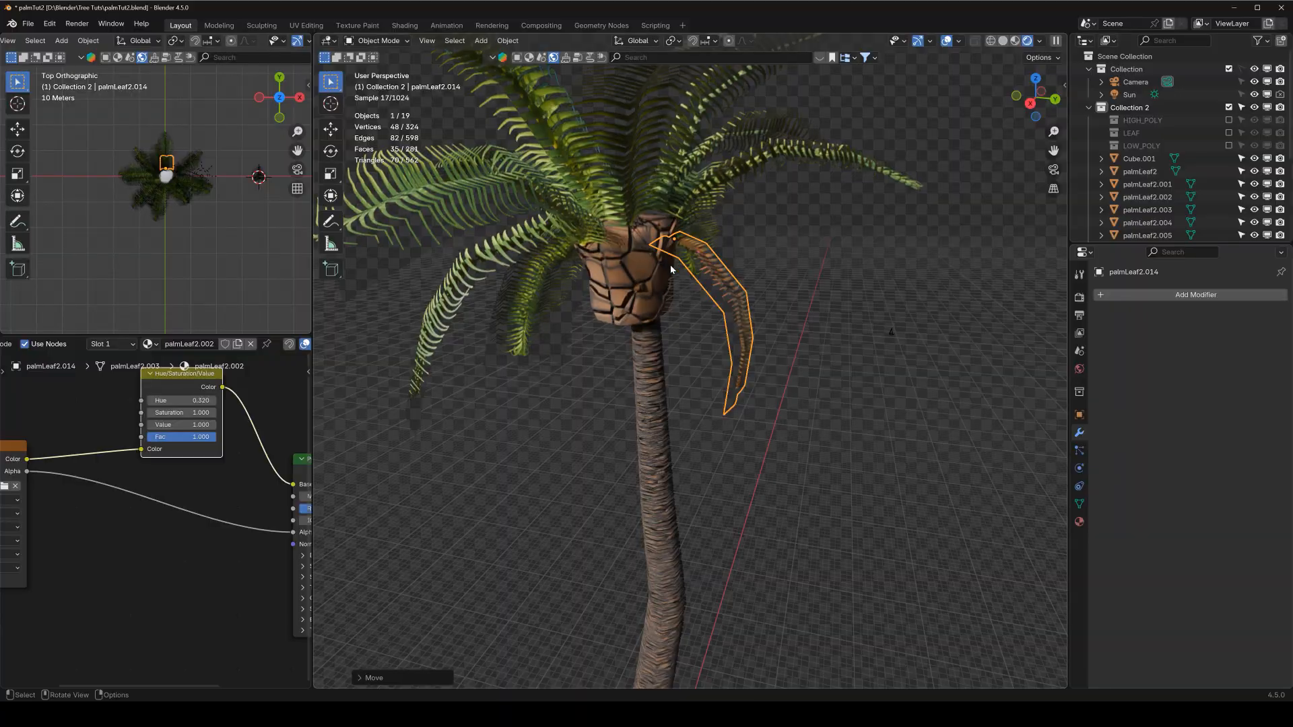
Make a linked duplicate of the brown leaf and rotate and place it on the crown's negative X side.
key("KP_7")
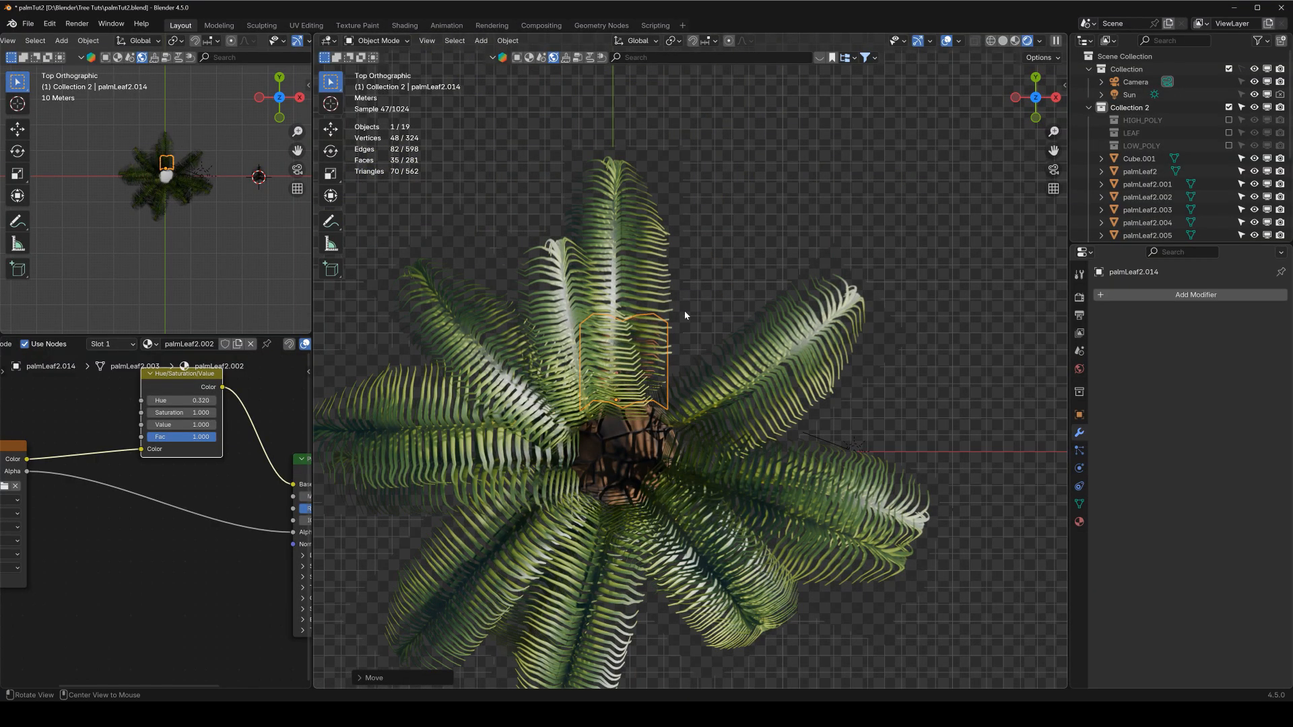
key("alt+d")
key("r")
left_click(604, 355)
key("g")
left_click(572, 394)
key("r")
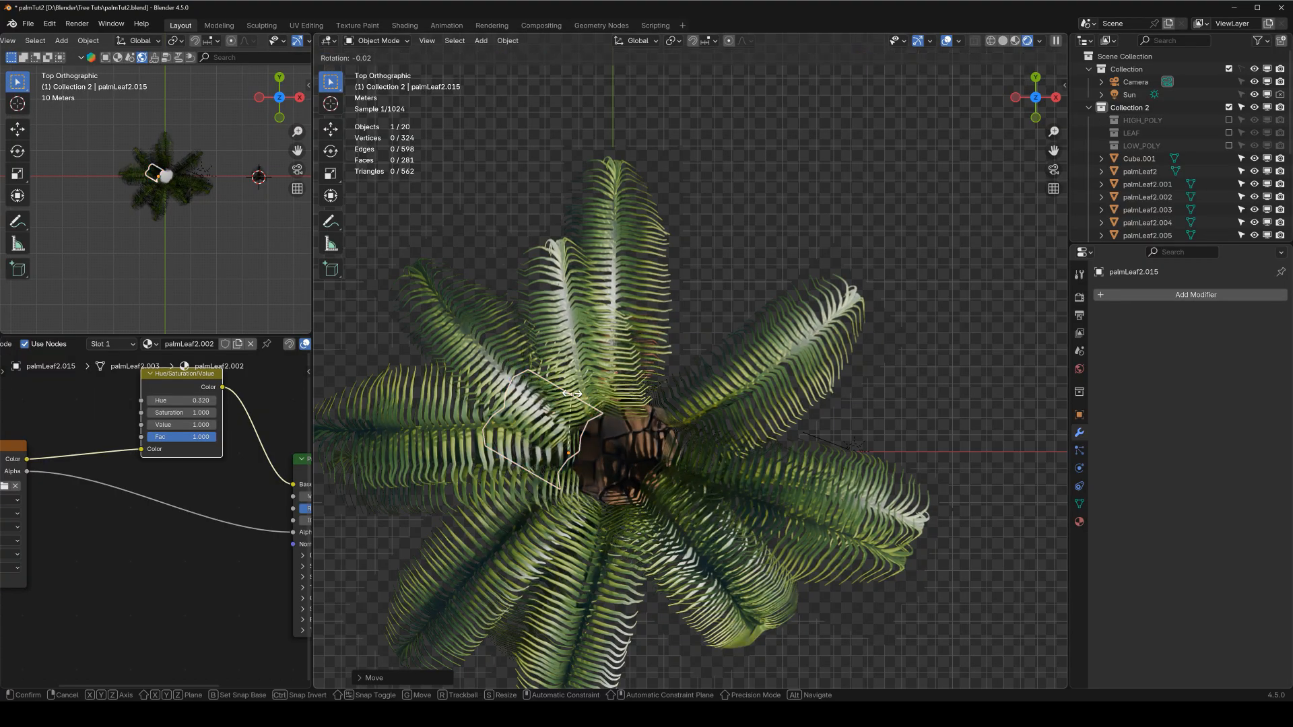
left_click(571, 401)
Adjust the tilt of the new brown leaf in the front view and rescale it.
key("KP_1")
scroll(157, 242, "up", 3)
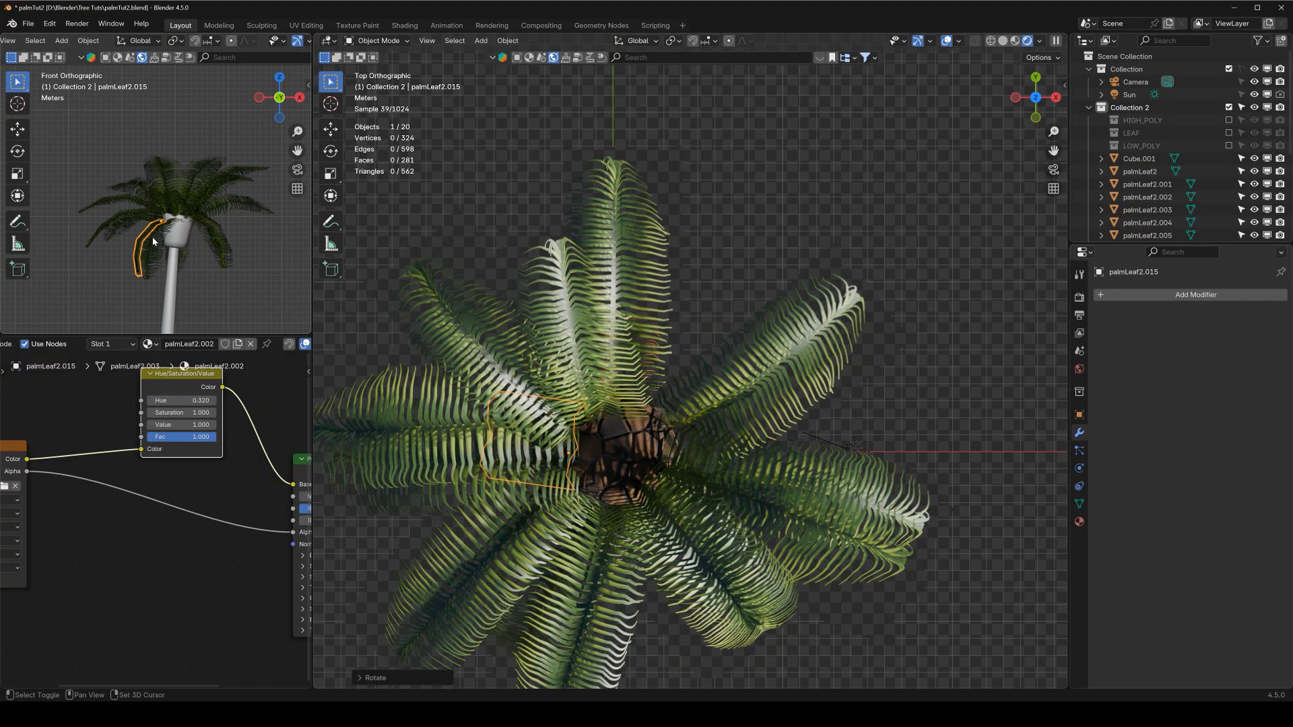
middle_click_drag(156, 242, 192, 189, "shift")
key("r")
left_click(262, 194)
key("s")
left_click(182, 189)
Add another linked brown leaf, rotated outward on the crown's front side between negative Y and positive X.
scroll(195, 165, "up", 3)
middle_click_drag(195, 165, 176, 222)
key("KP_7")
scroll(184, 213, "down", 3)
key("shift+d")
key("r")
left_click(197, 141)
key("alt+d")
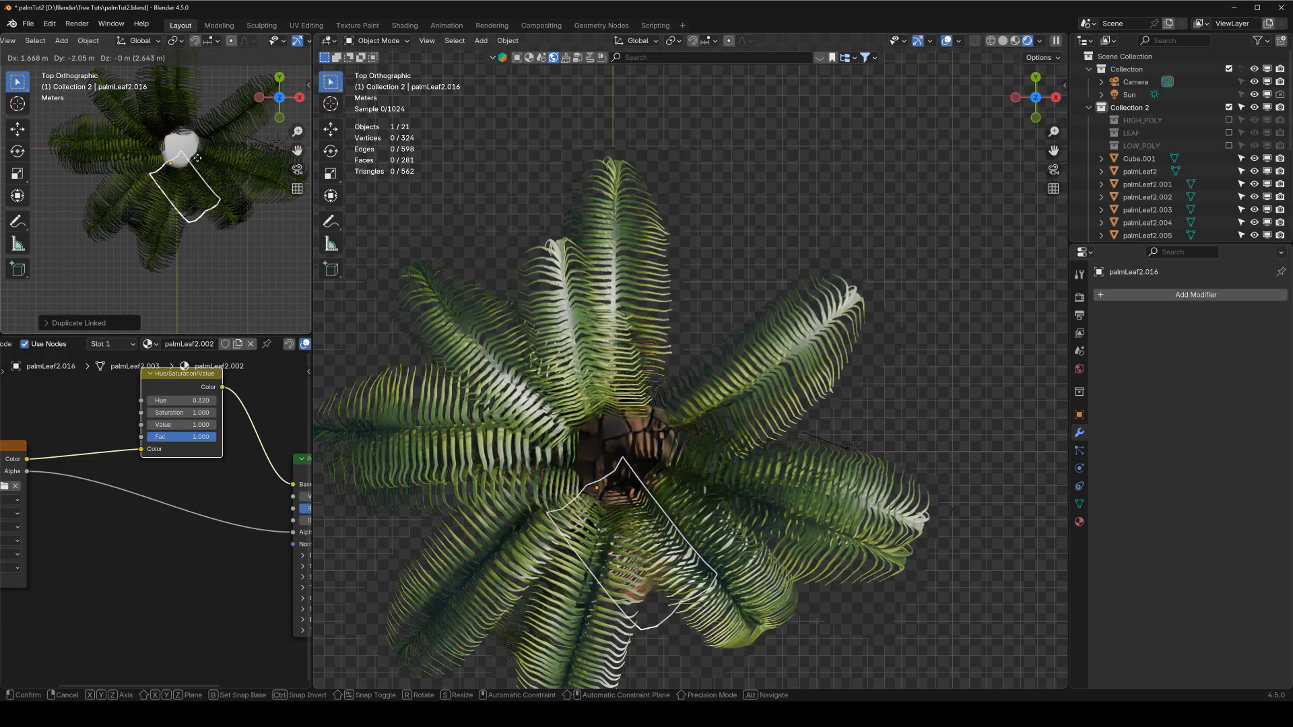
left_click(211, 157)
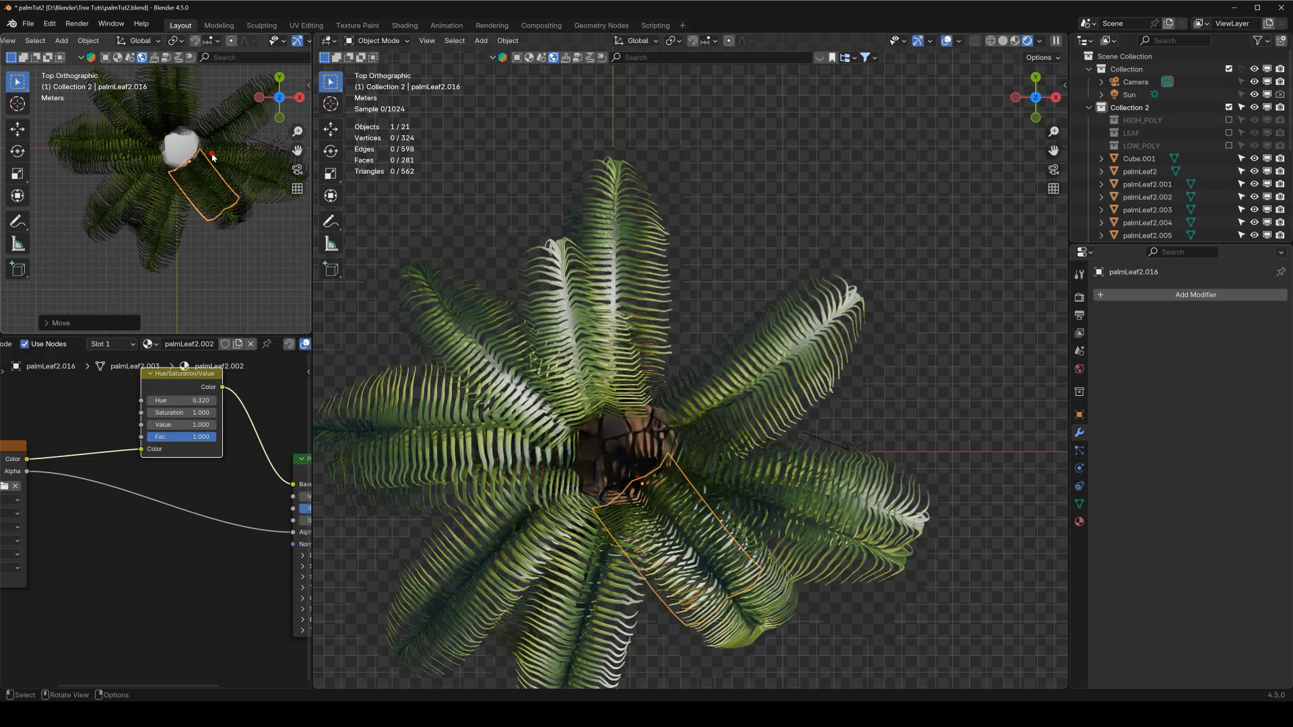
Add a fourth linked brown leaf on the crown's back side toward positive X, adjusting its rotation and position.
middle_click_drag(626, 404, 666, 323)
key("alt+d")
left_click(205, 131)
key("r")
left_click(894, 364)
middle_click_drag(894, 363, 857, 300)
key("g")
left_click(869, 398)
middle_click_drag(868, 398, 984, 323)
Place a fifth linked brown leaf at the crown's base and rotate it outward.
key("KP_7")
key("alt+d")
left_click(835, 485)
key("r")
left_click(739, 537)
middle_click_drag(738, 537, 626, 323)
Add a sixth linked brown leaf and rotate it into place on the crown's side between negative X and negative Y.
key("alt+d")
key("r")
left_click(121, 135)
key("r")
middle_click_drag(704, 358, 556, 362)
left_click(128, 195)
Clear the selection and hide the original upright leaf beside the palm tree.
key("KP_1")
scroll(631, 306, "down", 5)
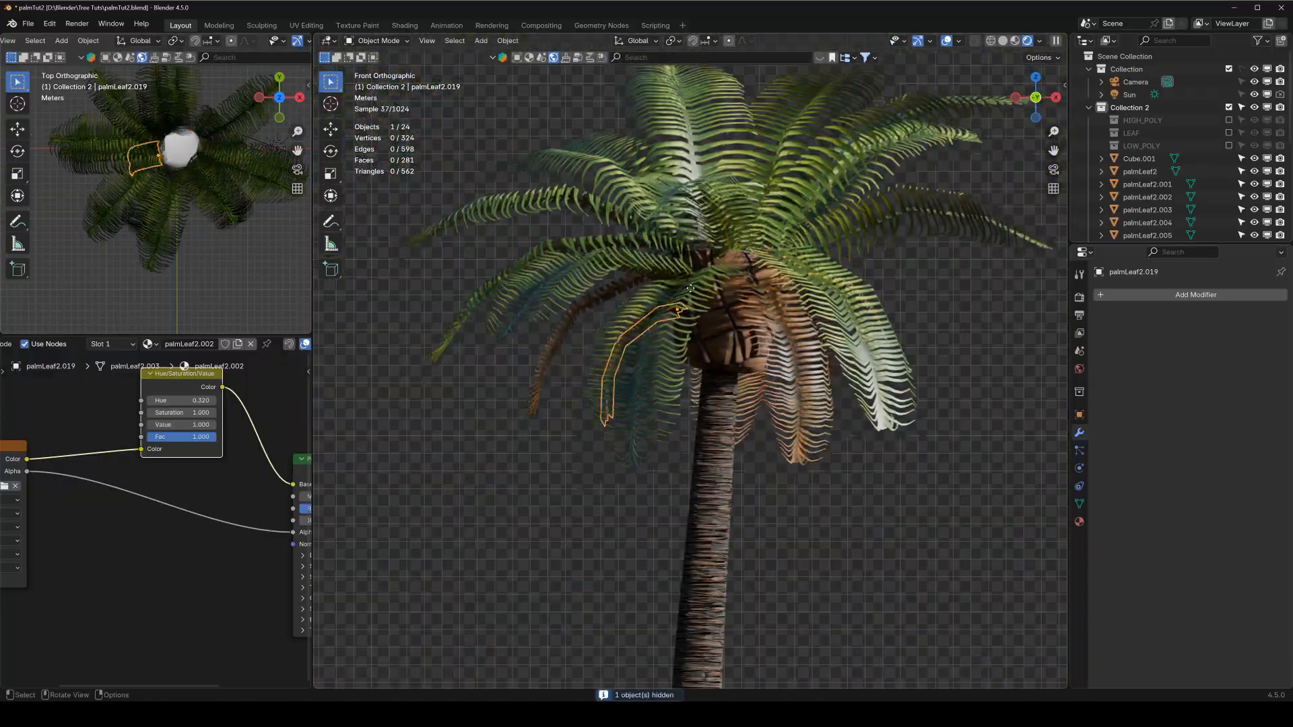
key("alt+a")
scroll(631, 306, "down", 4)
scroll(751, 362, "down", 3)
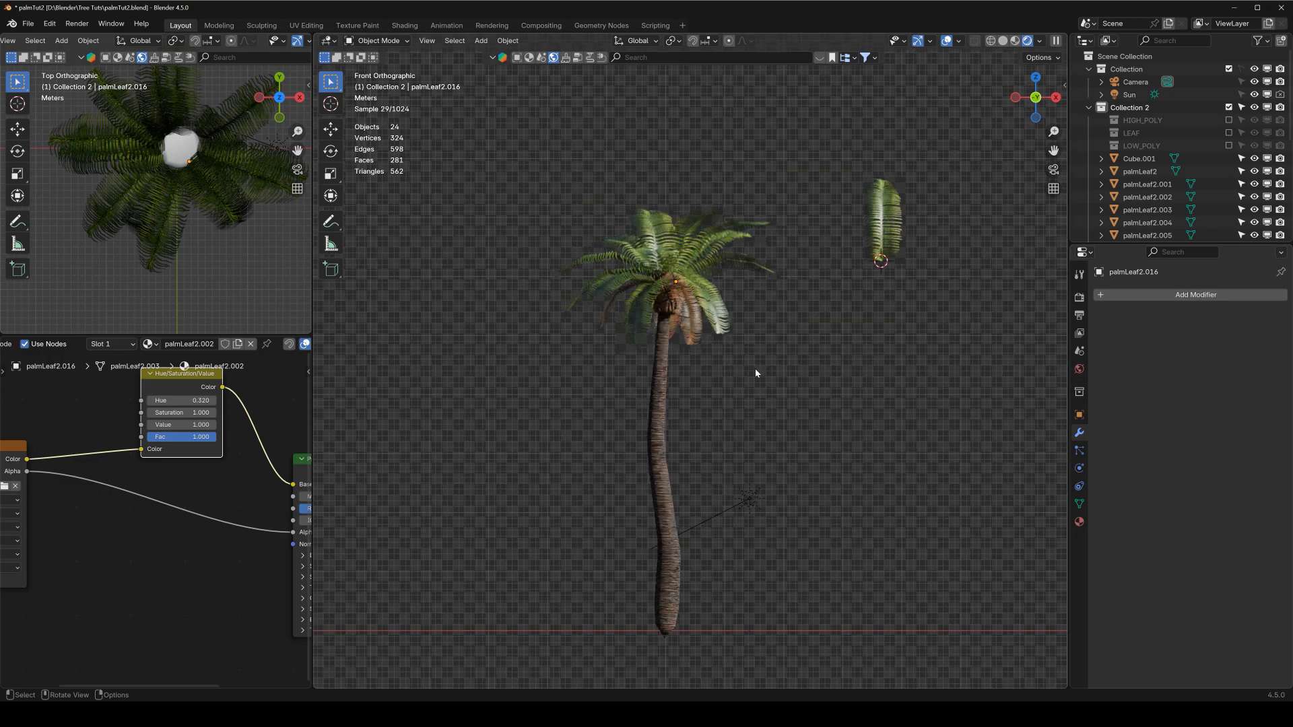
left_click(889, 213)
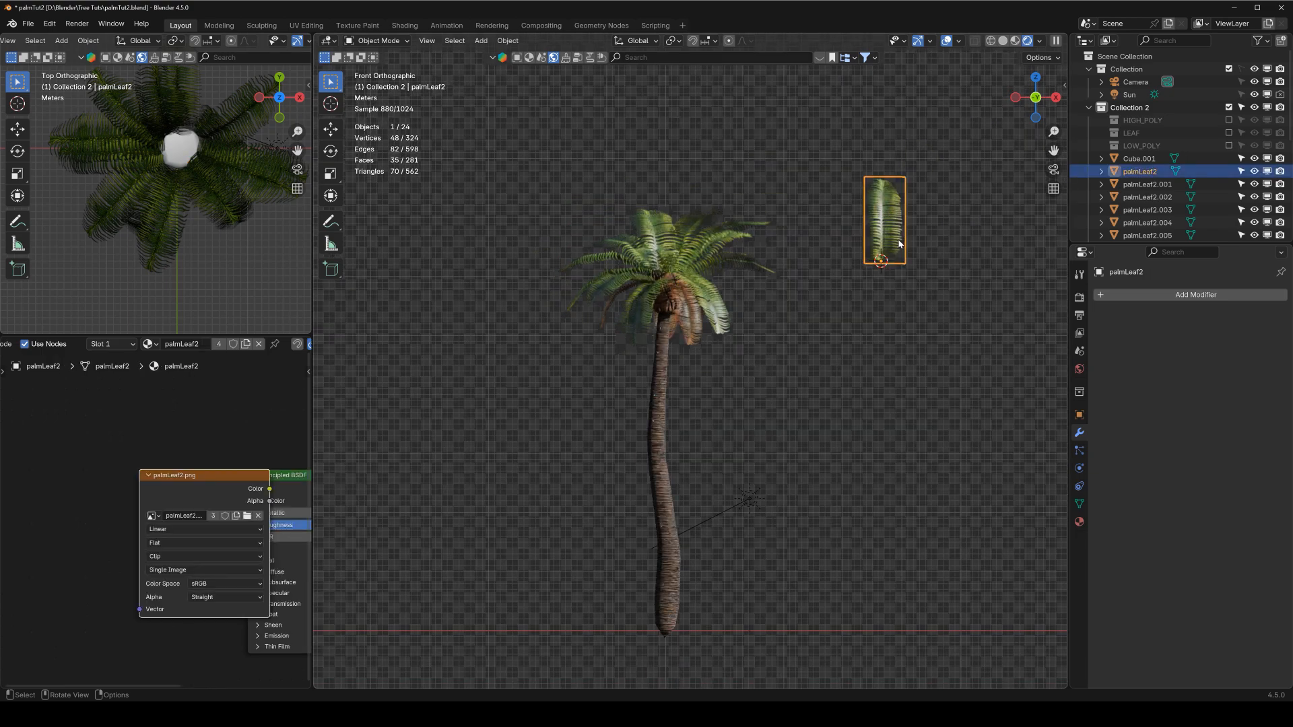
key("h")
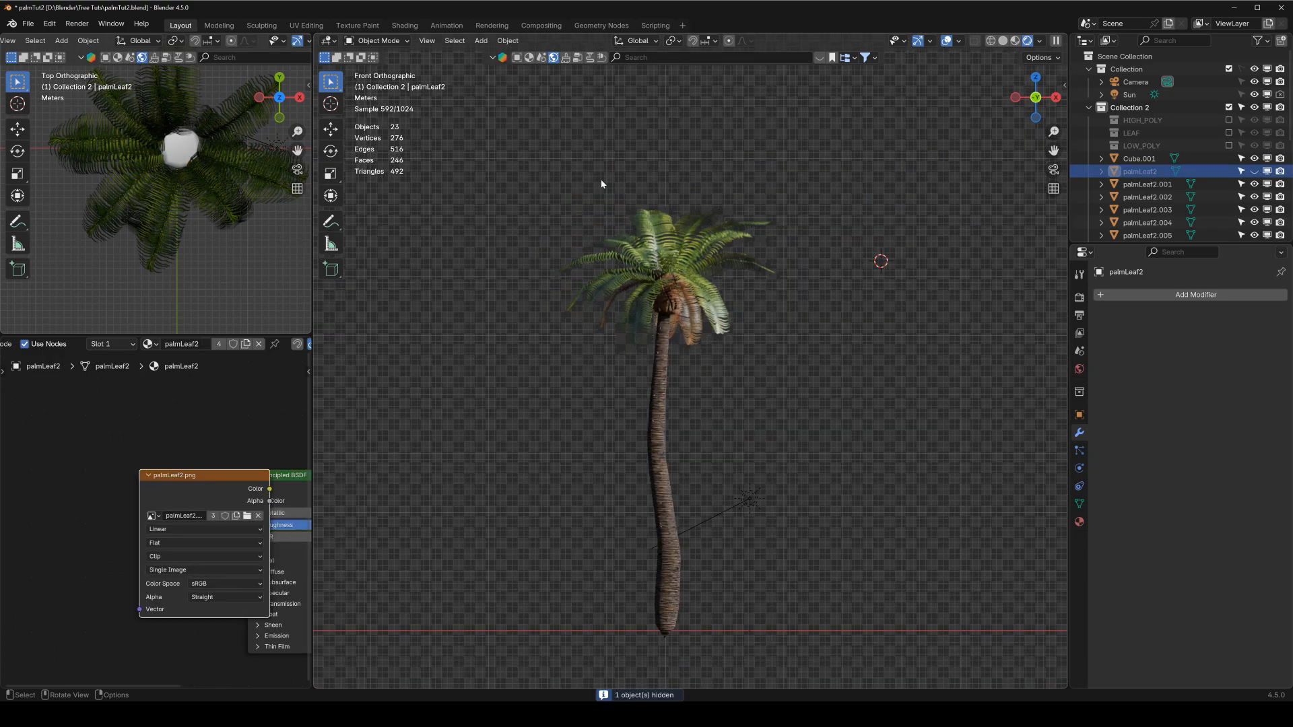
middle_click_drag(592, 196, 588, 173, "shift")
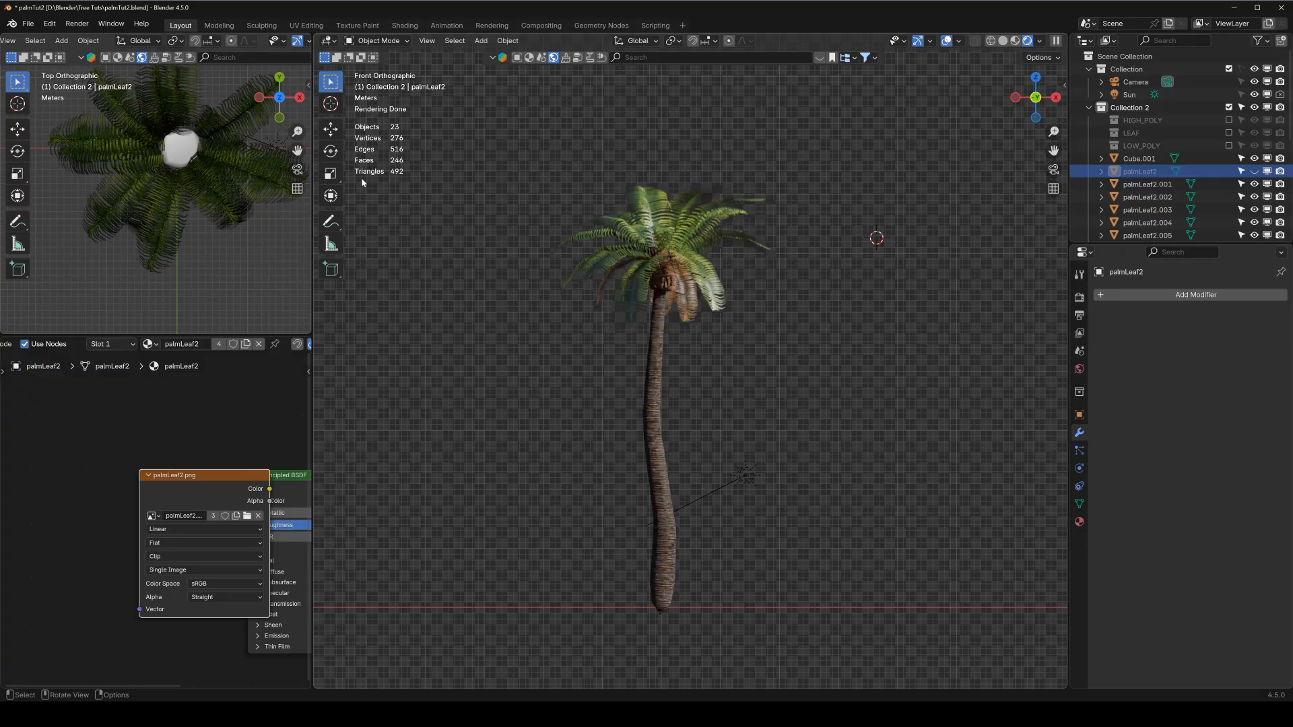
Select the trunk and check its mesh statistics in Edit Mode.
left_click(650, 384)
key("Tab")
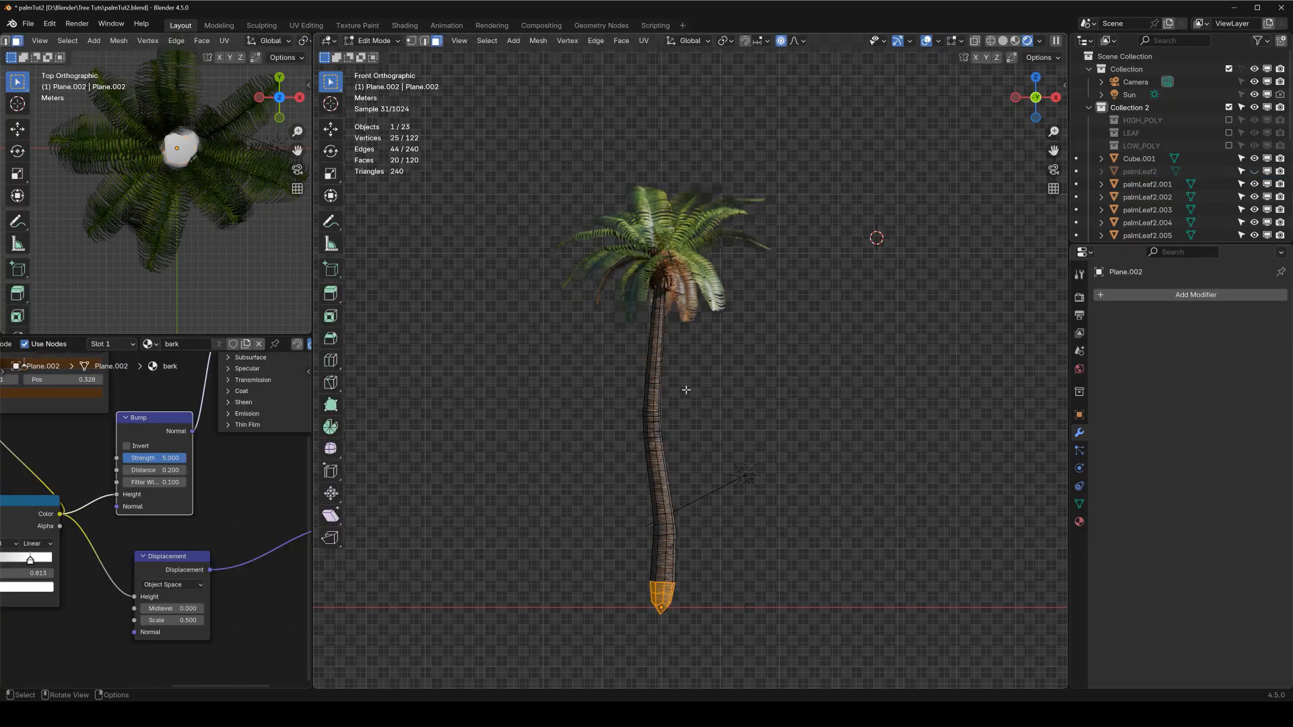
key("Tab")
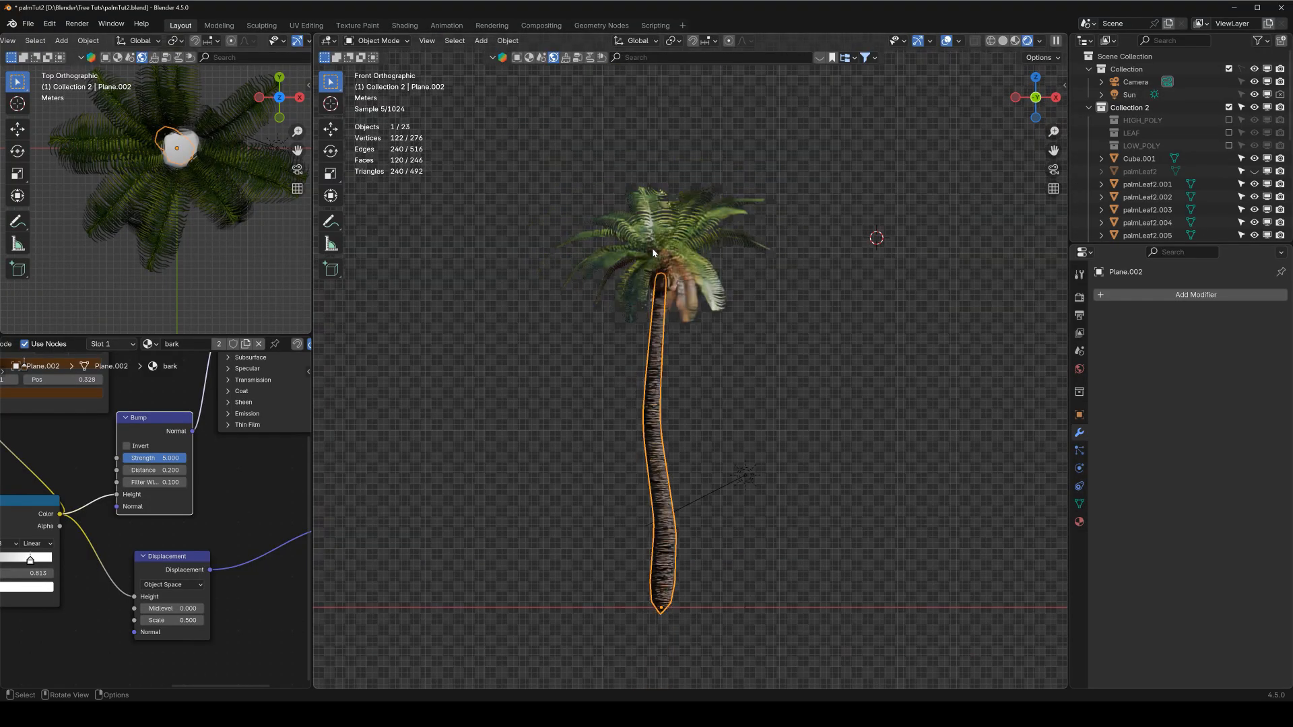
Hide the trunk and the crown's bulb, and select all the remaining leaves.
left_click_drag(597, 156, 681, 263)
scroll(667, 333, "up", 4)
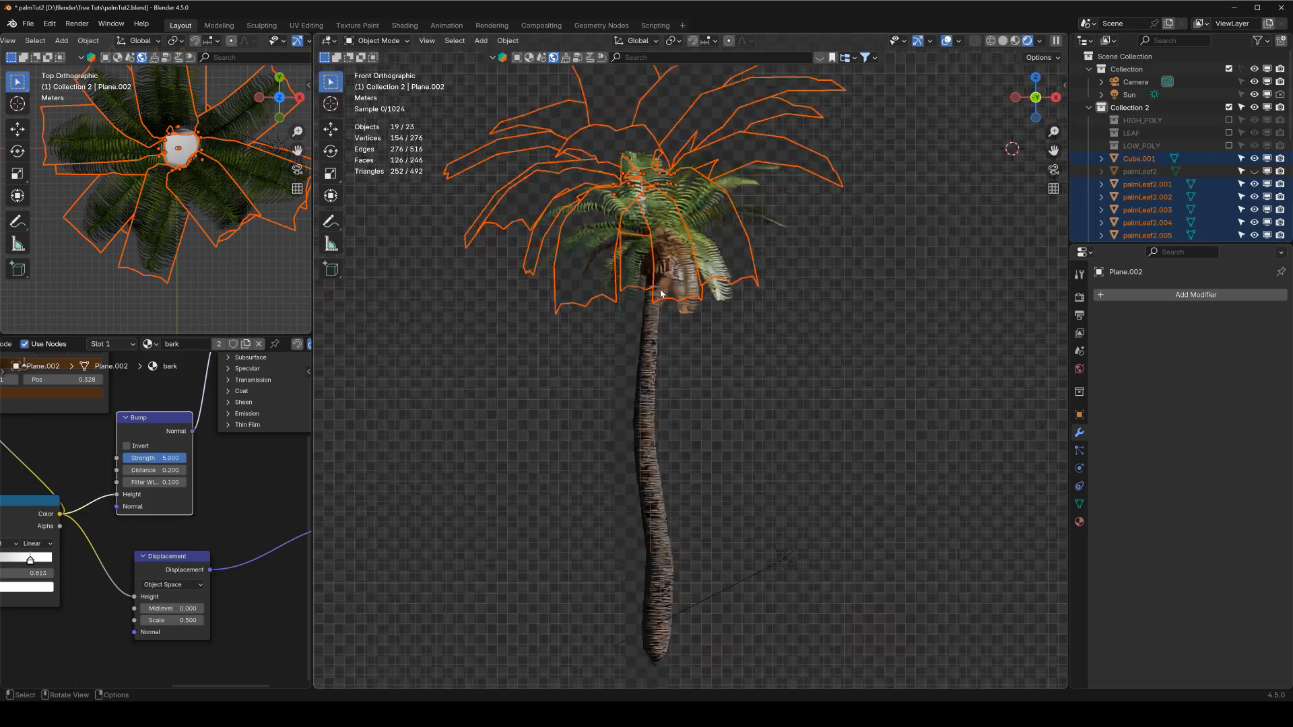
left_click(639, 239)
left_click(638, 336, "shift")
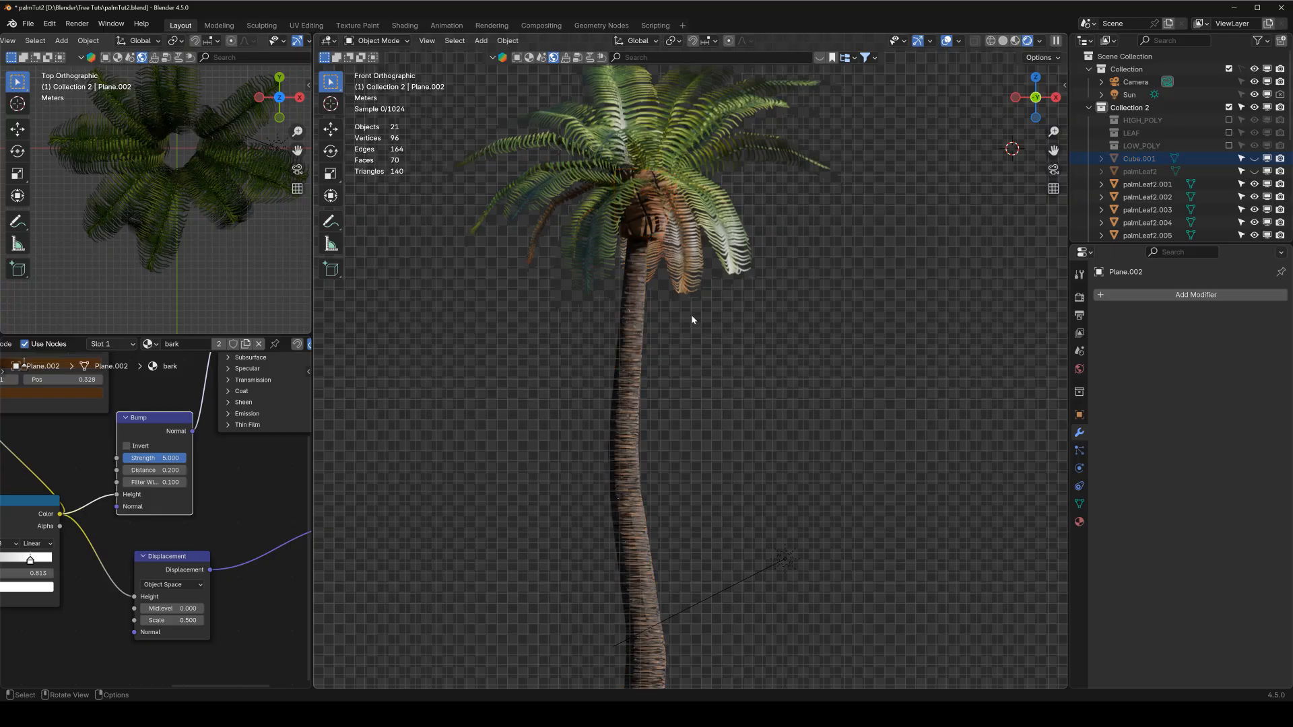
key("h")
left_click_drag(541, 123, 738, 296)
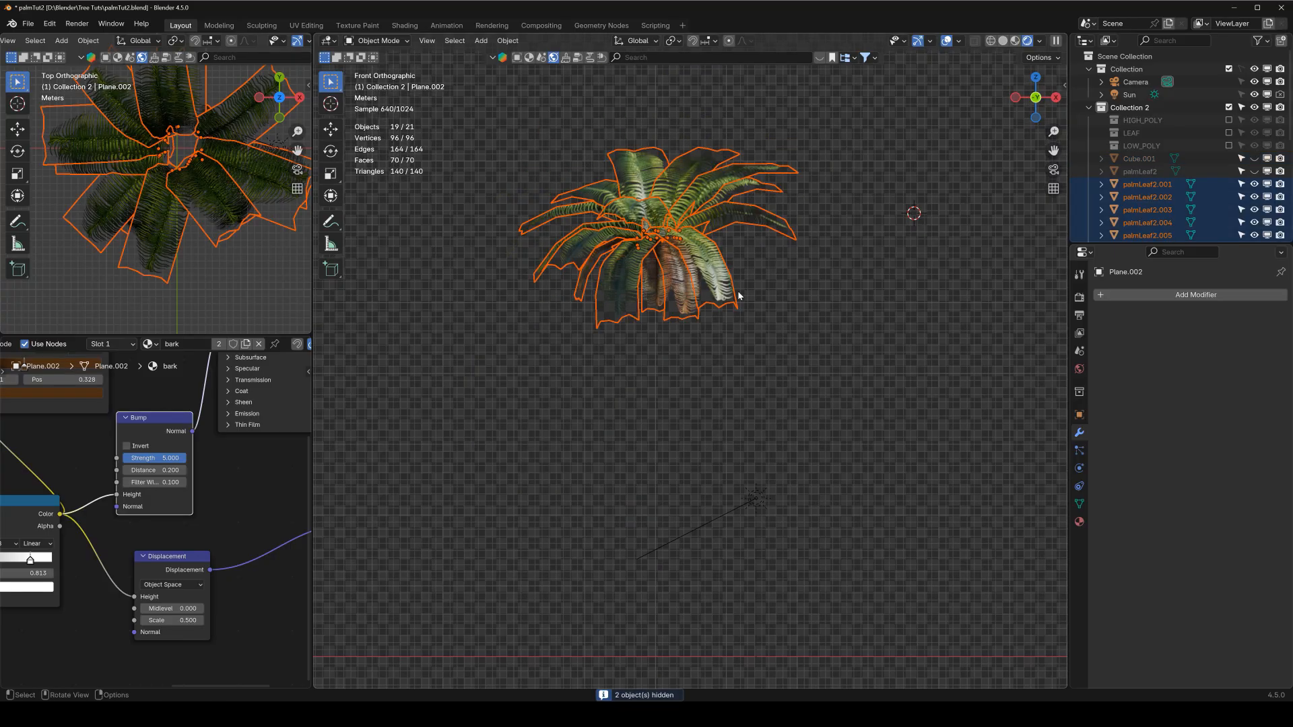
Unhide all hidden objects, and select only the crown's leaves without the trunk and bulb.
key("alt+h")
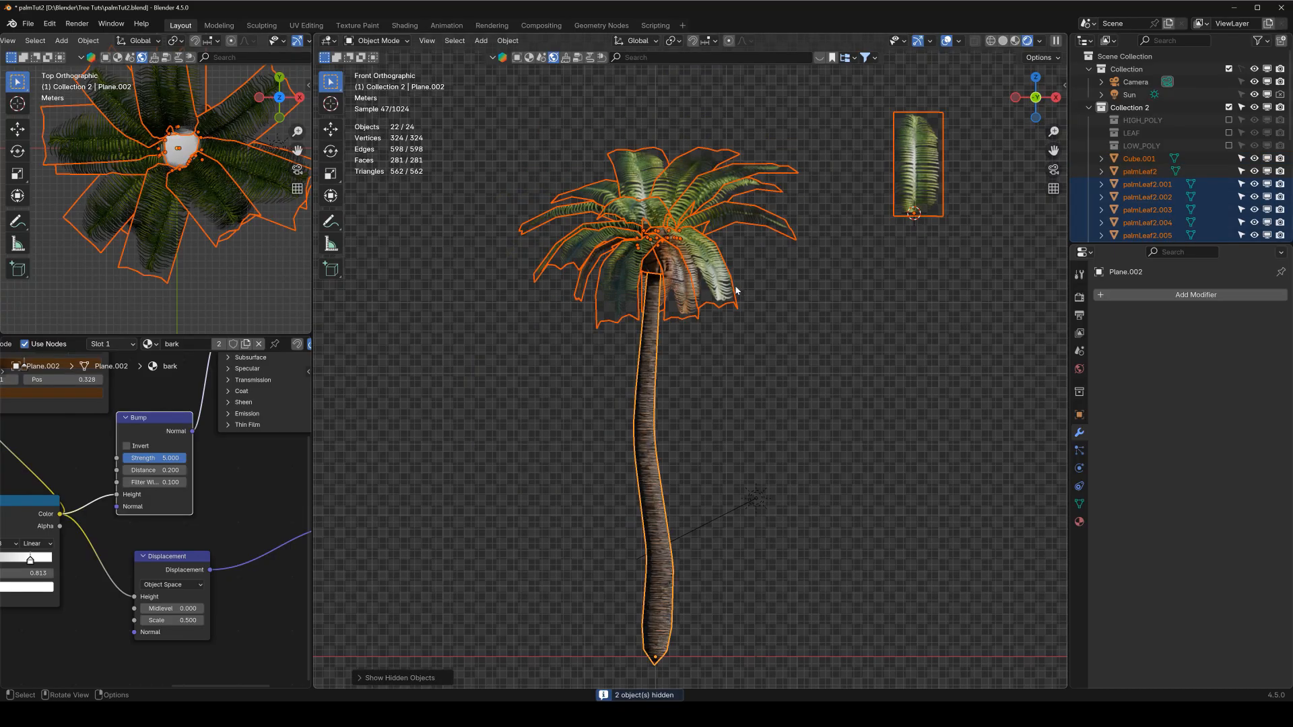
key("alt+a")
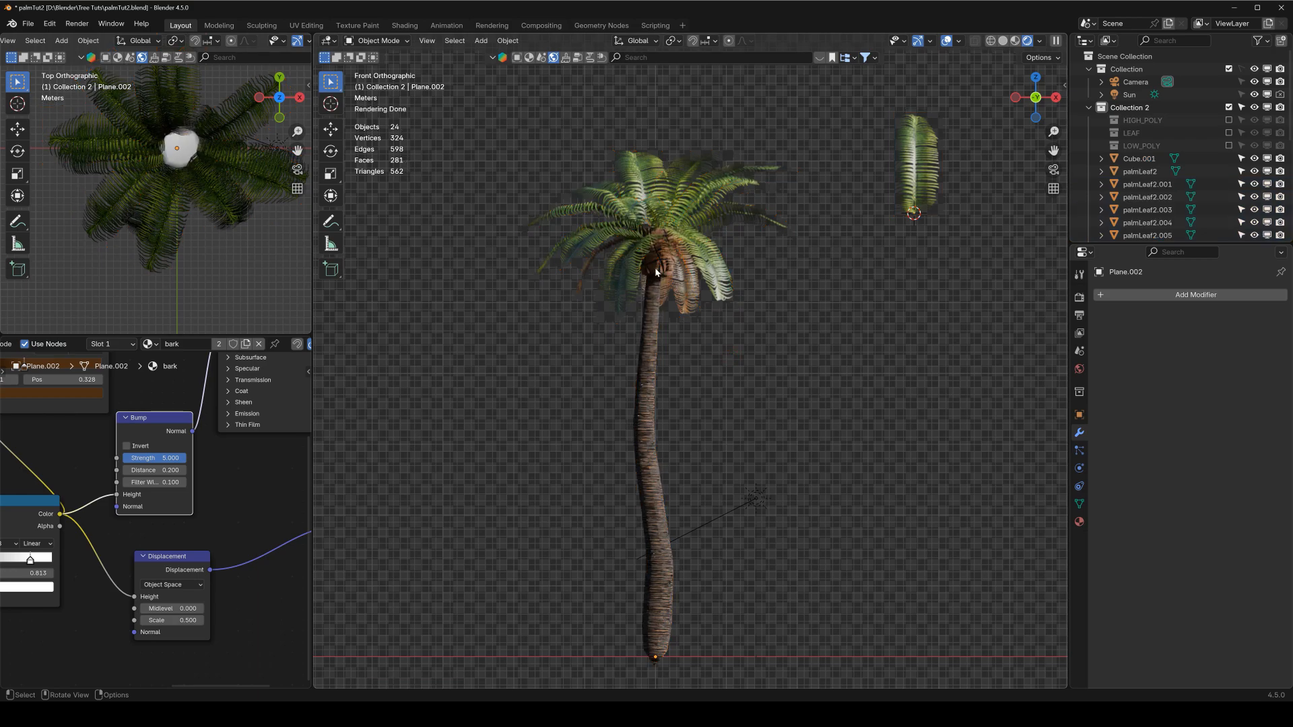
left_click_drag(572, 123, 657, 190)
scroll(624, 268, "up", 5)
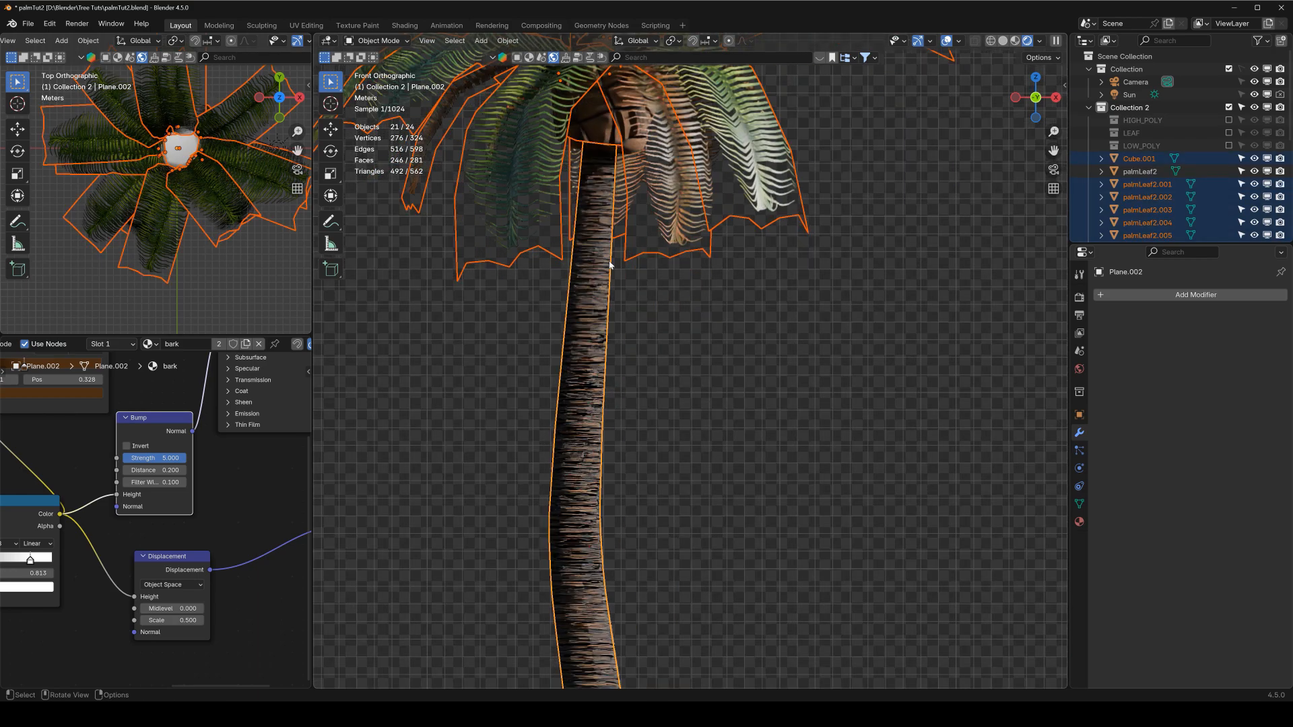
middle_click_drag(593, 230, 684, 269)
left_click(704, 284, "shift")
left_click(699, 195, "ctrl")
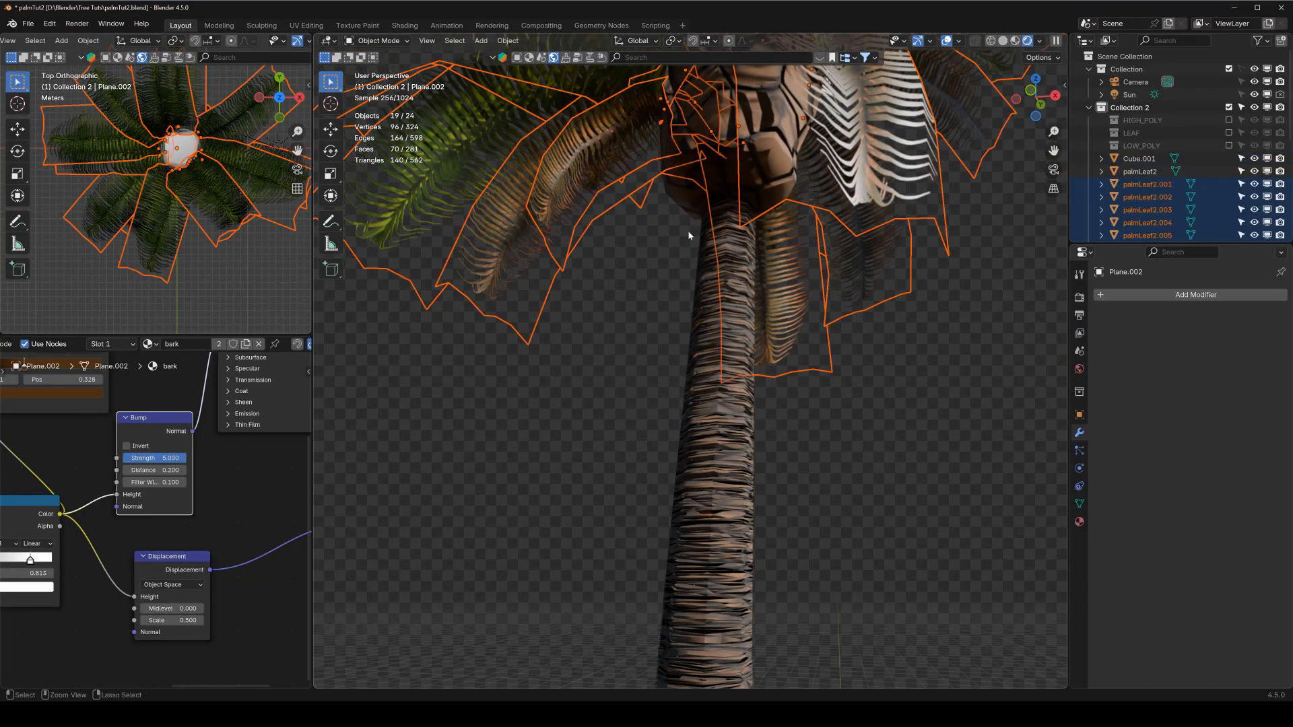
Examine the mesh statistics of the selected leaves in front view, briefly switching to Edit Mode.
key("KP_1")
scroll(741, 273, "down", 2)
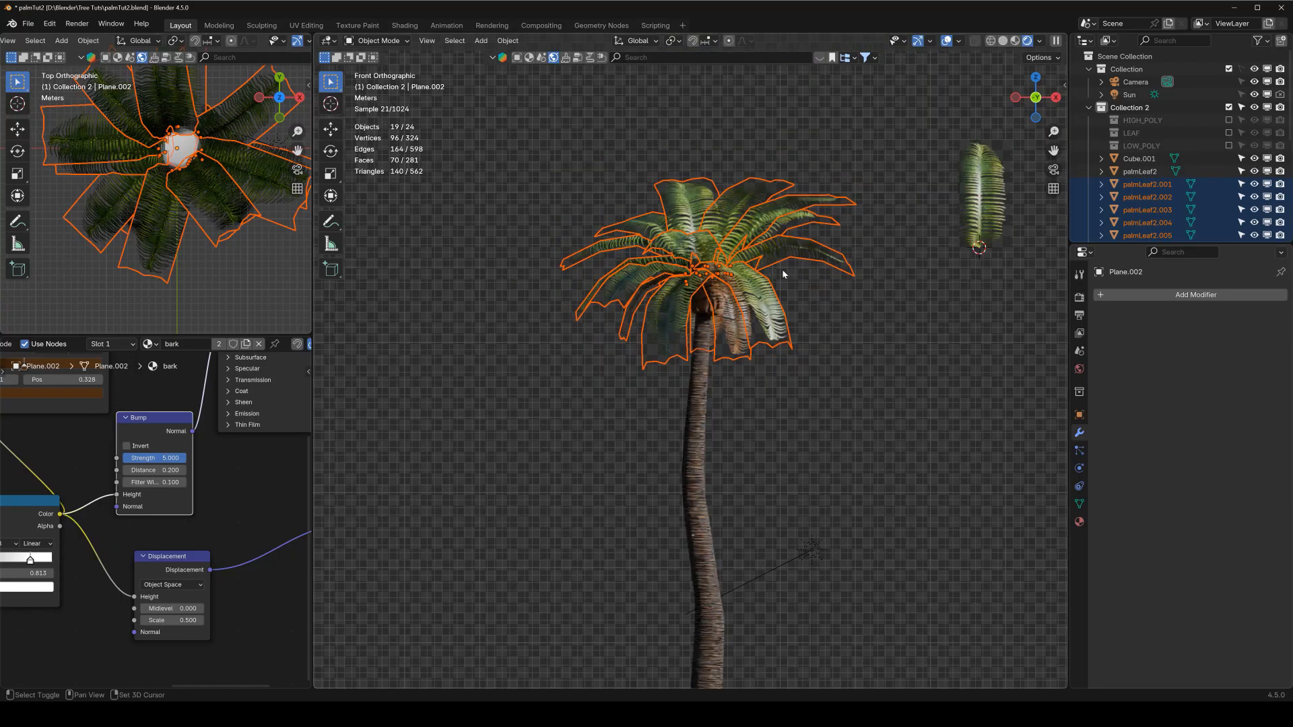
middle_click_drag(785, 274, 743, 284, "shift")
scroll(743, 284, "up", 2)
key("Tab")
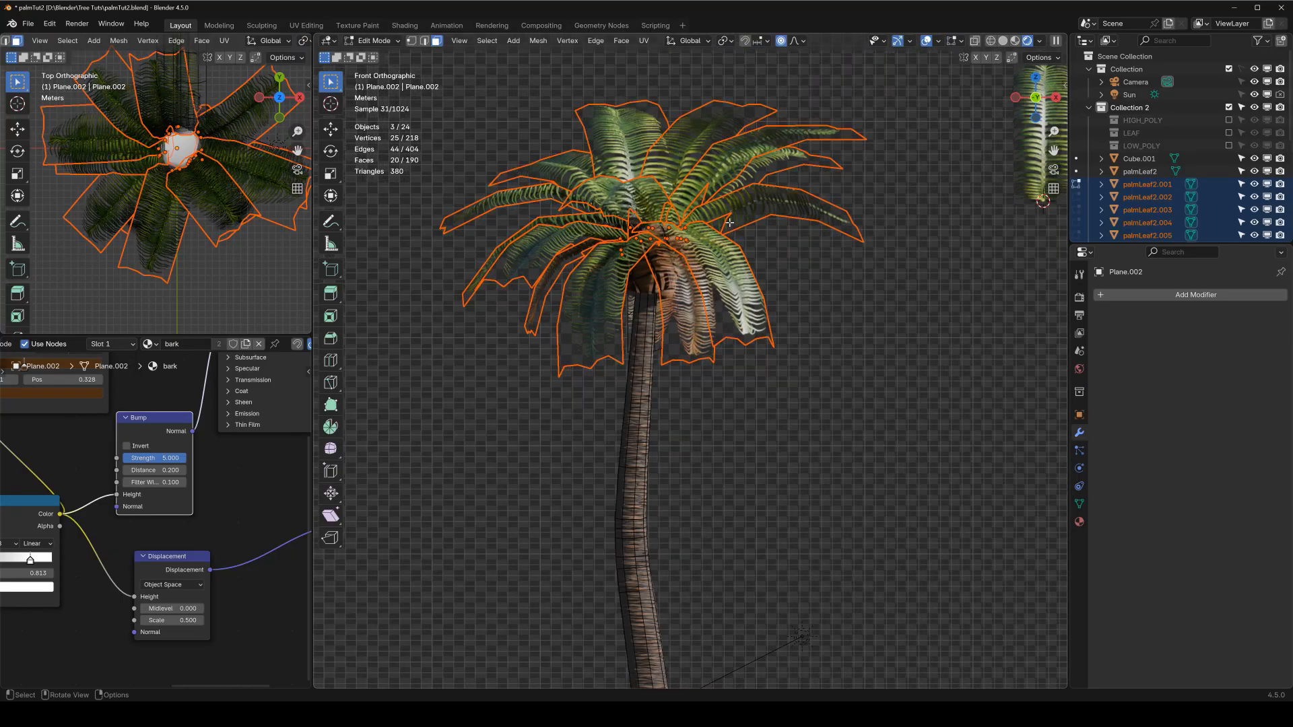
key("Tab")
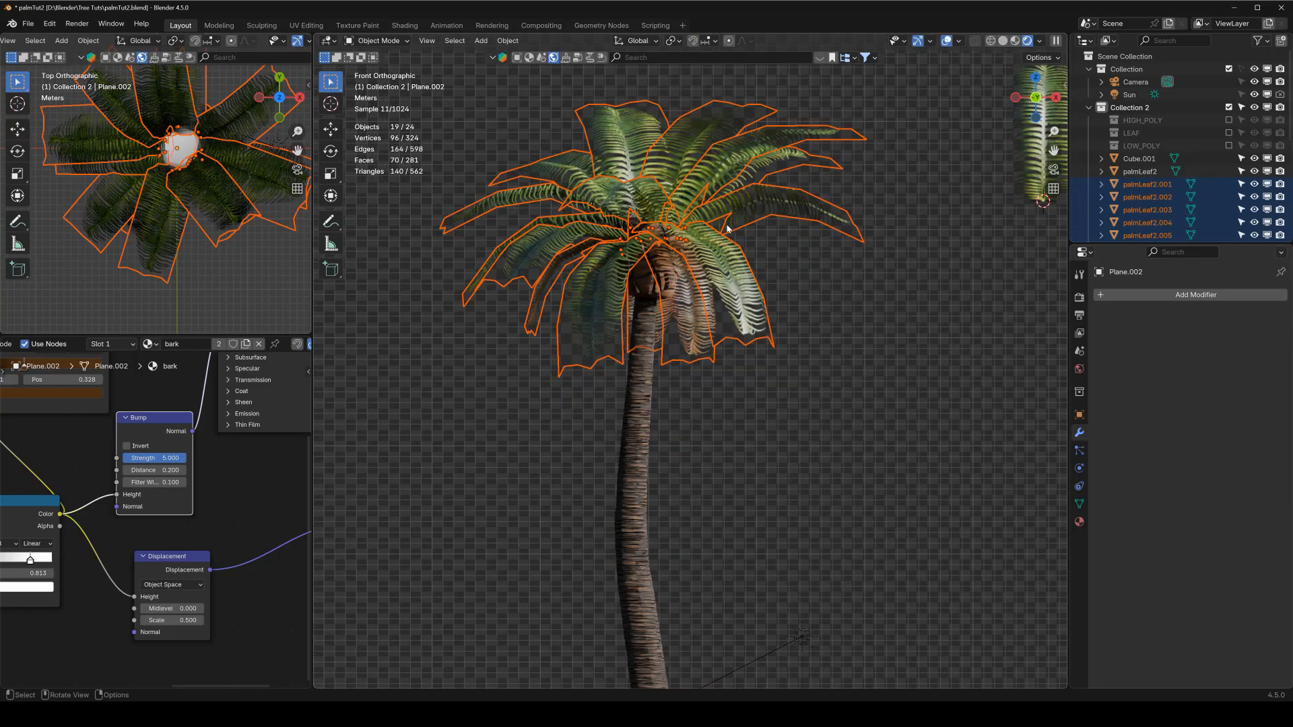
Try joining all selected leaves into one object with palmLeaf2.009 active, and undo the join.
left_click(779, 201, "shift")
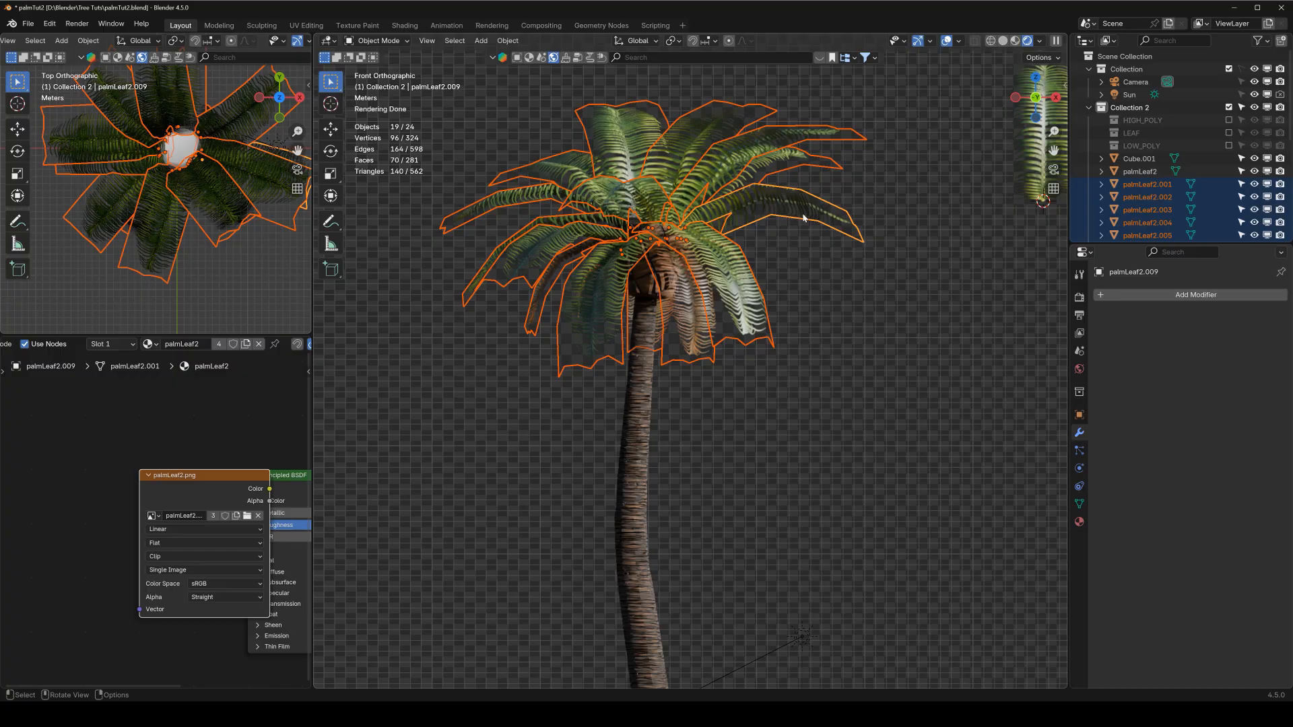
key("ctrl+j")
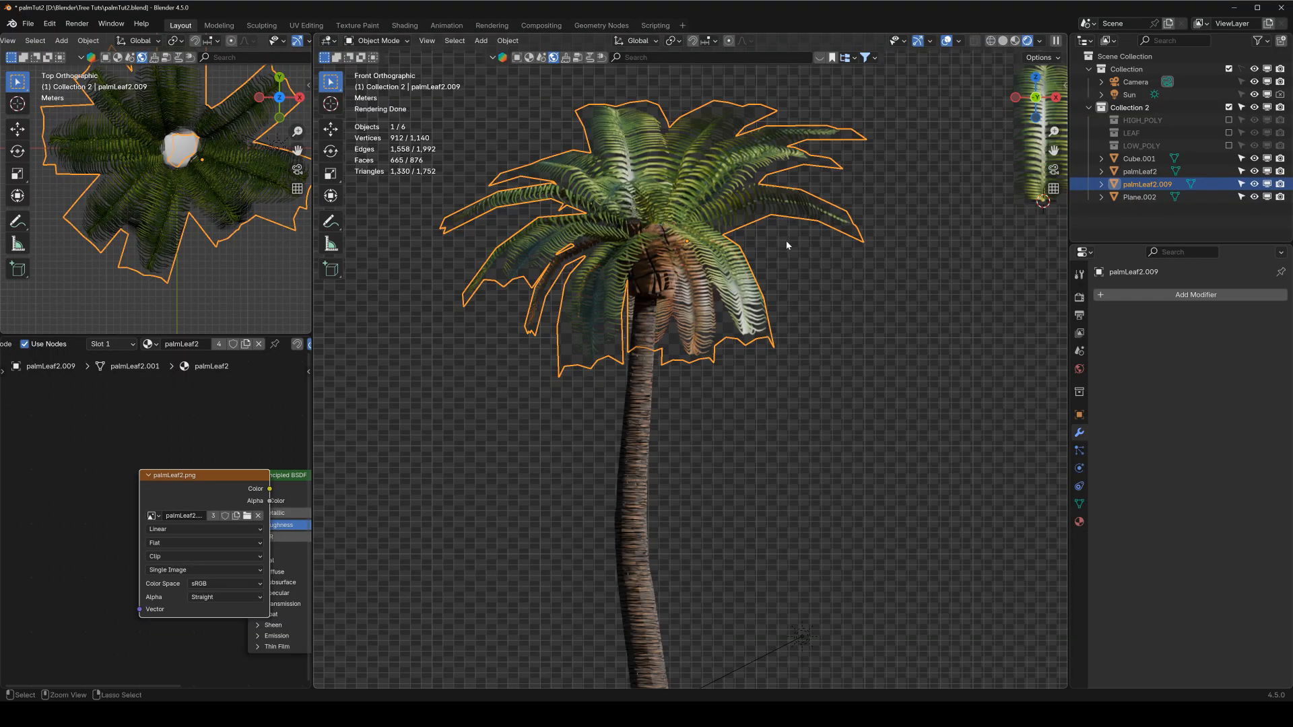
key("ctrl+z")
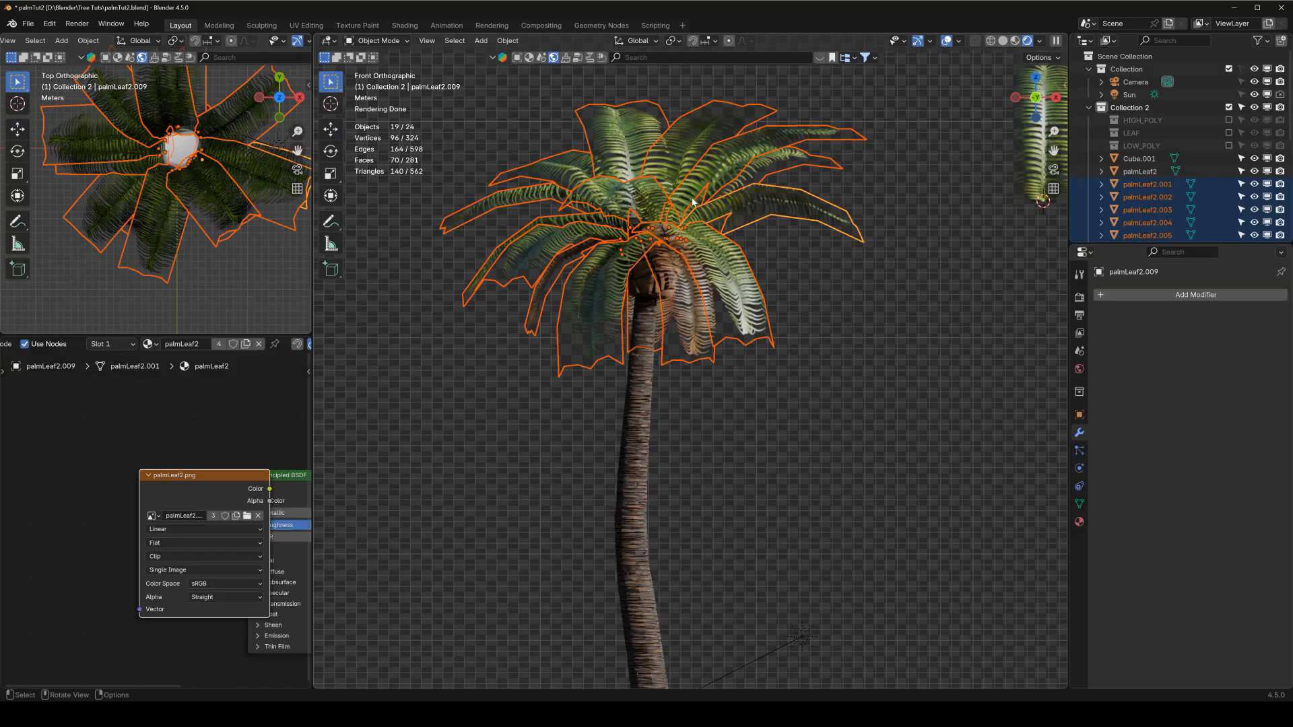
Set the pivot to Individual Origins and scale the selected leaves up by about 1.2, with a slight further enlargement.
key("period")
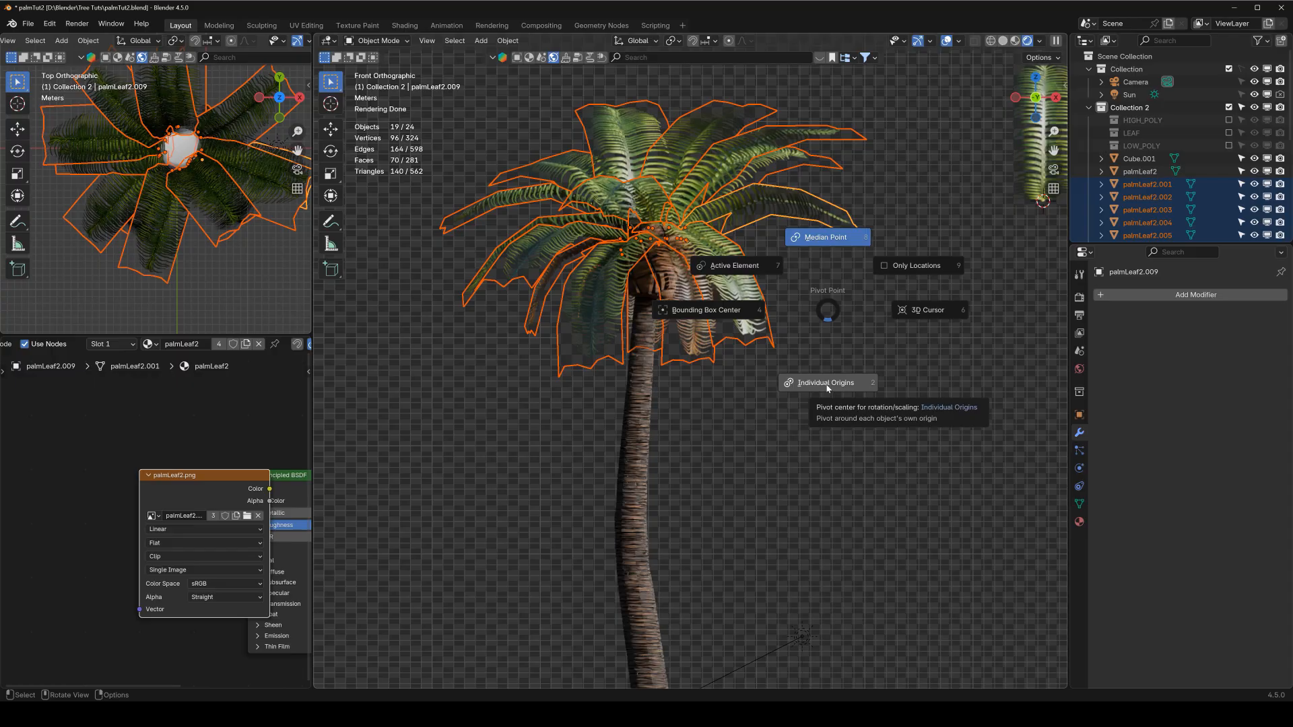
left_click(826, 383)
scroll(718, 306, "down", 2)
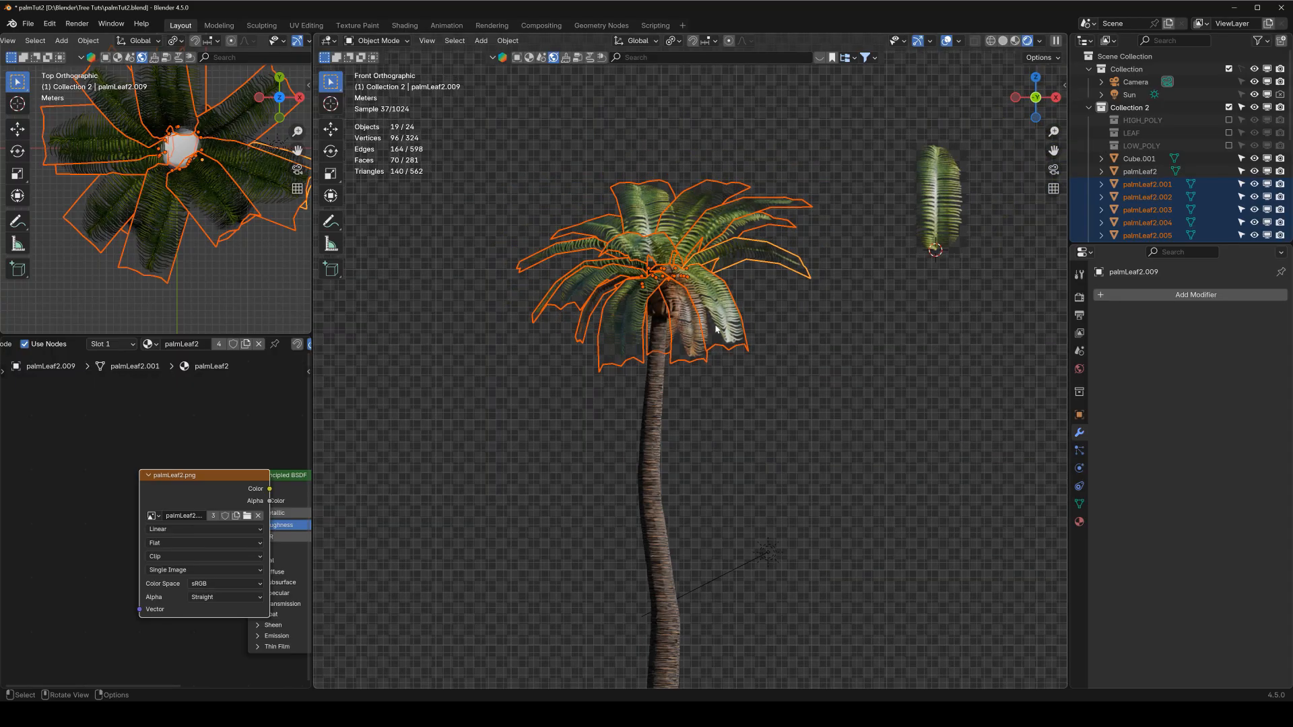
middle_click_drag(718, 306, 719, 249, "shift")
key("s")
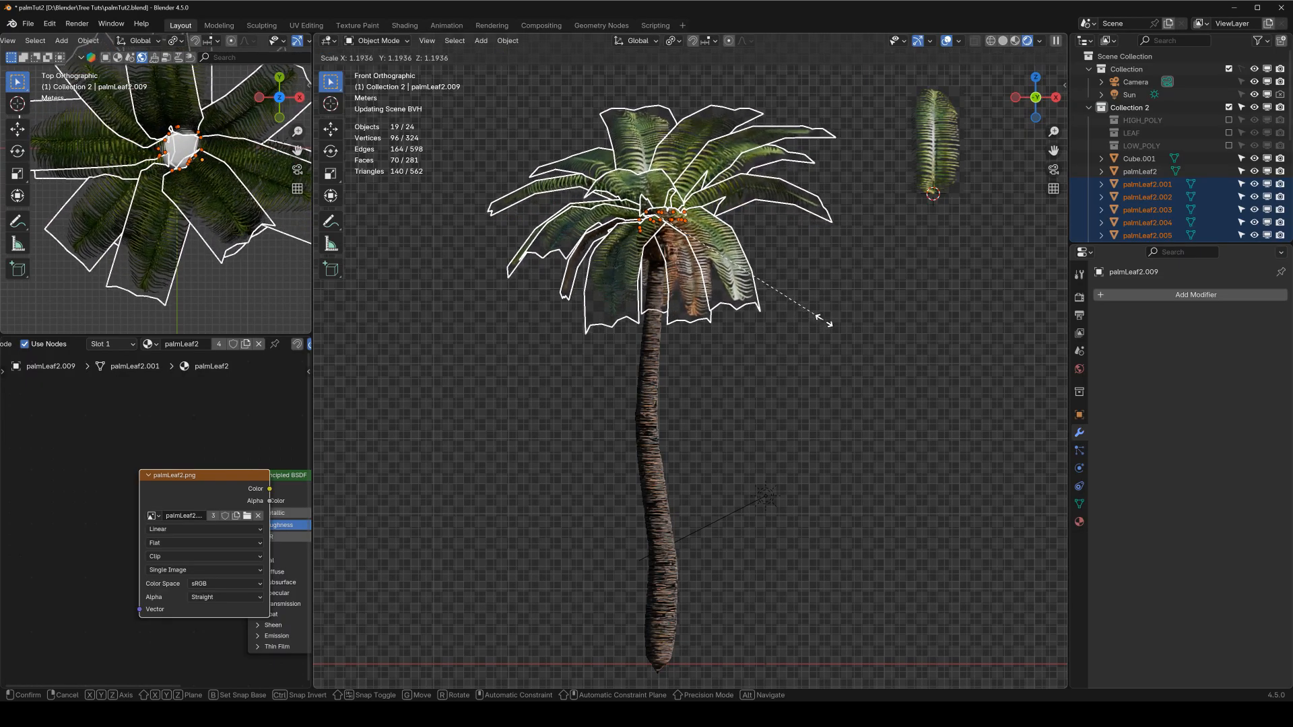
left_click(832, 327)
scroll(757, 326, "down", 2)
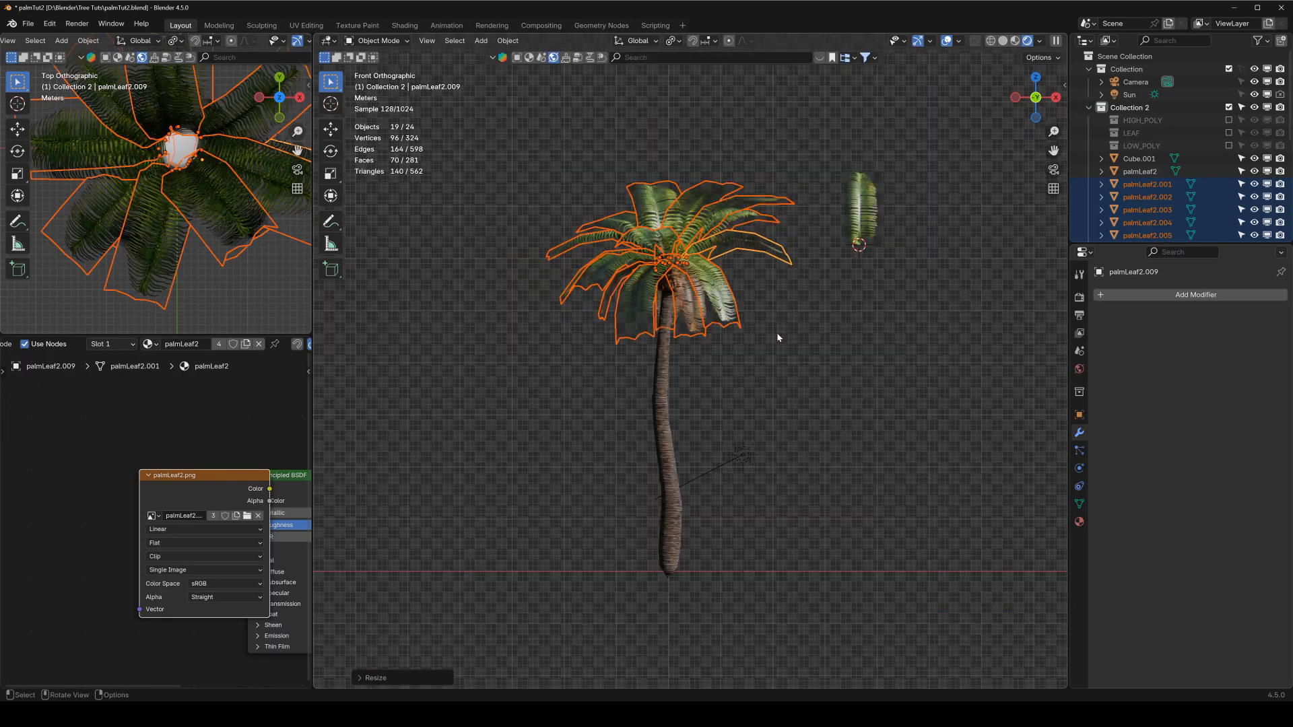
key("s")
left_click(784, 337)
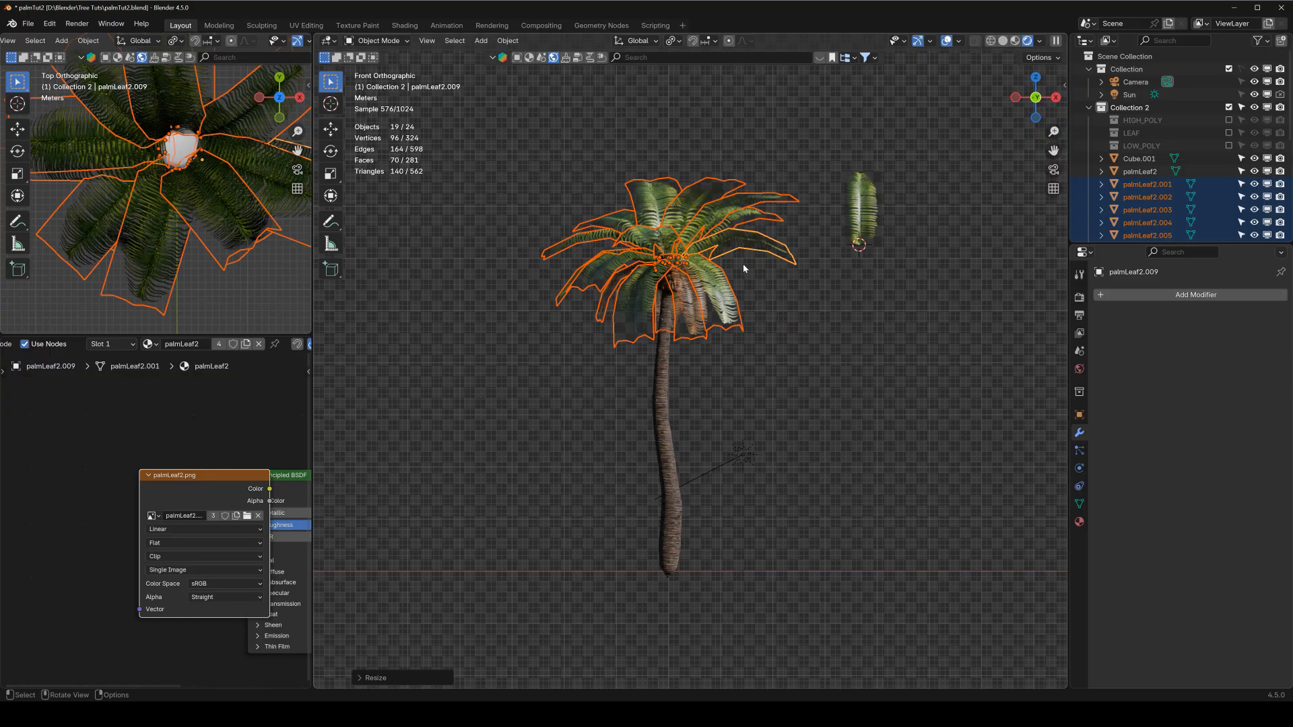
Join all selected leaves into one object with palmLeaf2.009 active, and clear the selection.
key("ctrl+j")
left_click(779, 302)
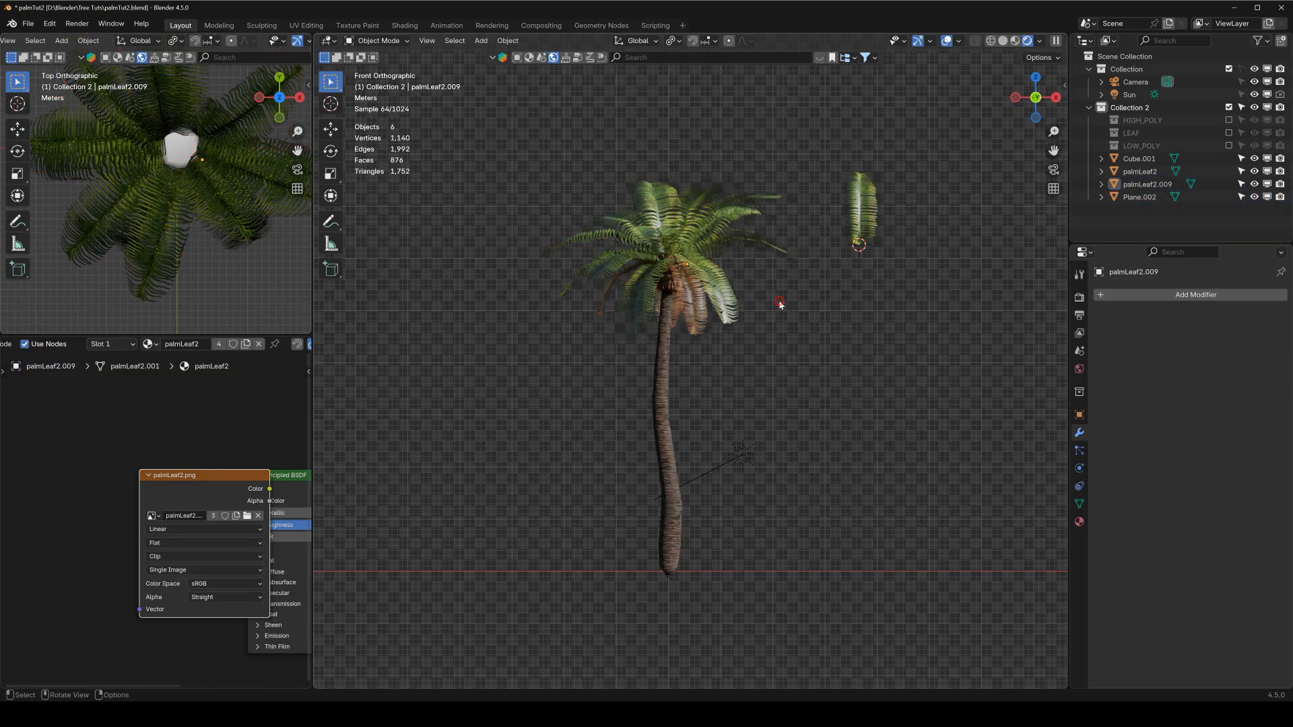
Save the file, and join the crown's bulb to the trunk with the trunk as the active object.
left_click(668, 343)
middle_click_drag(669, 344, 671, 340)
scroll(671, 338, "up", 6)
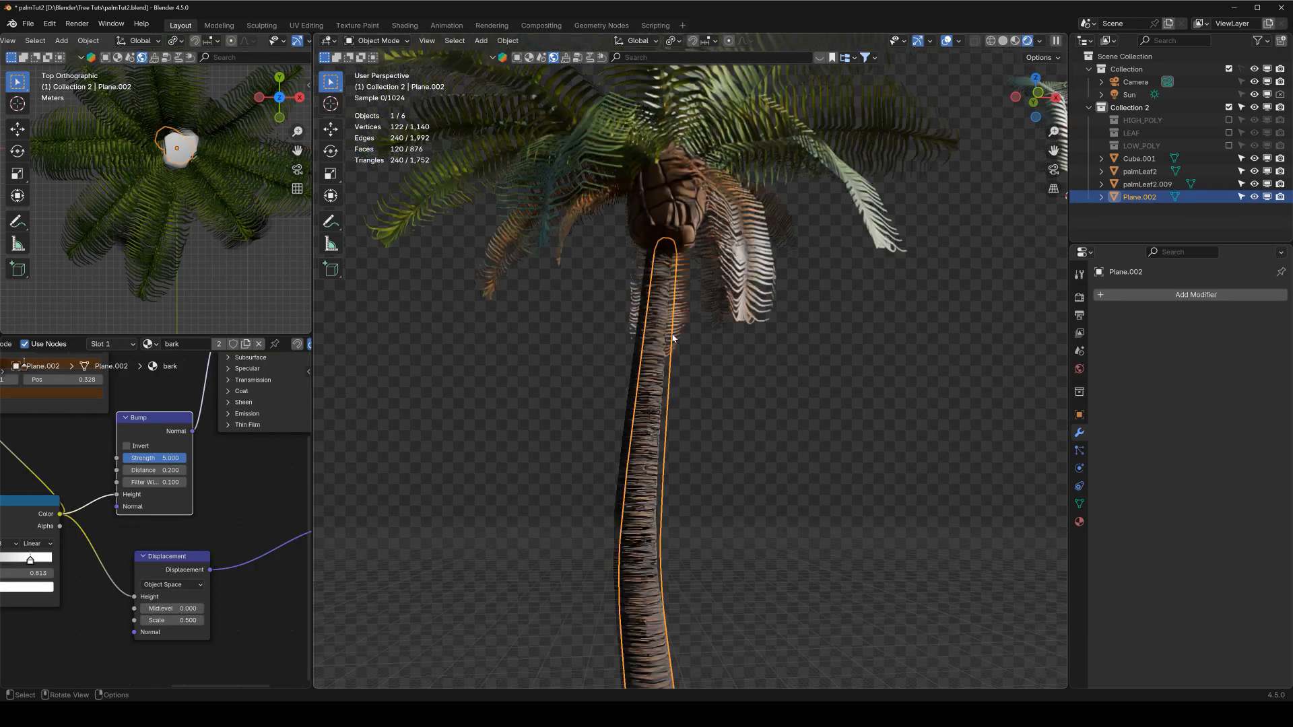
scroll(672, 200, "up", 2)
left_click(672, 167)
scroll(178, 473, "down", 4)
middle_click_drag(205, 430, 146, 491)
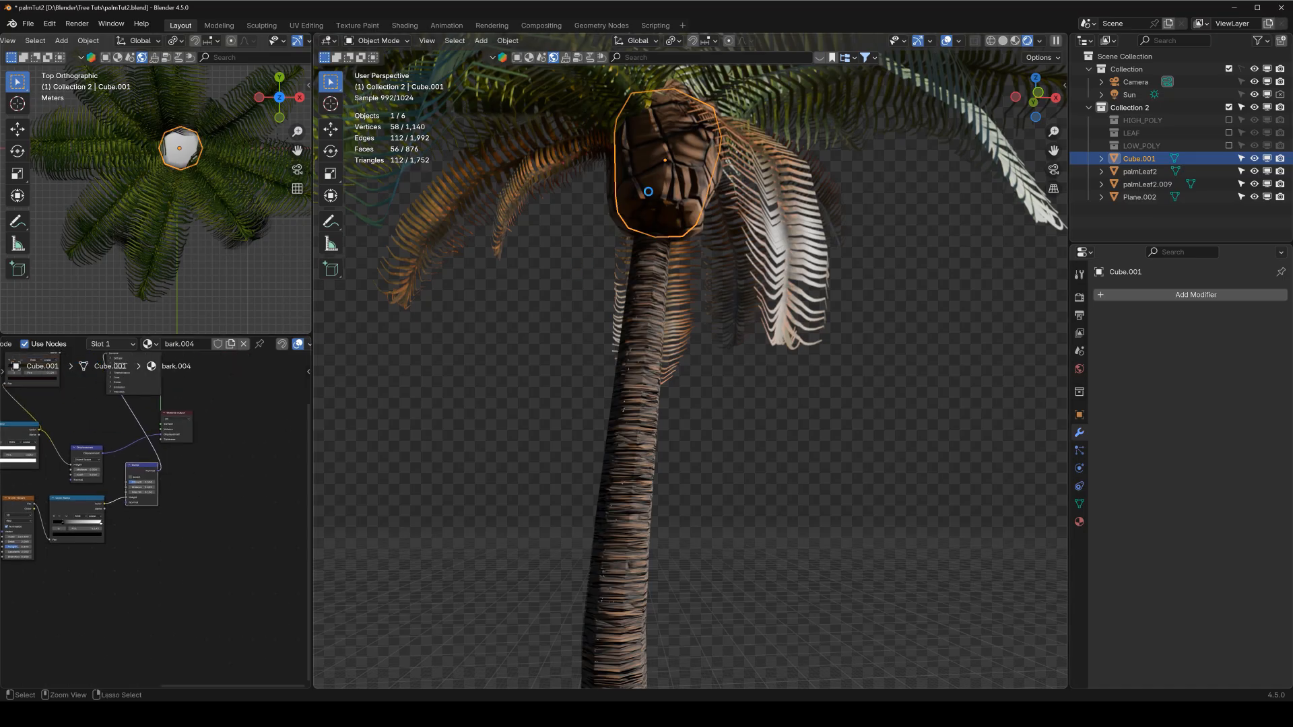
key("ctrl+s")
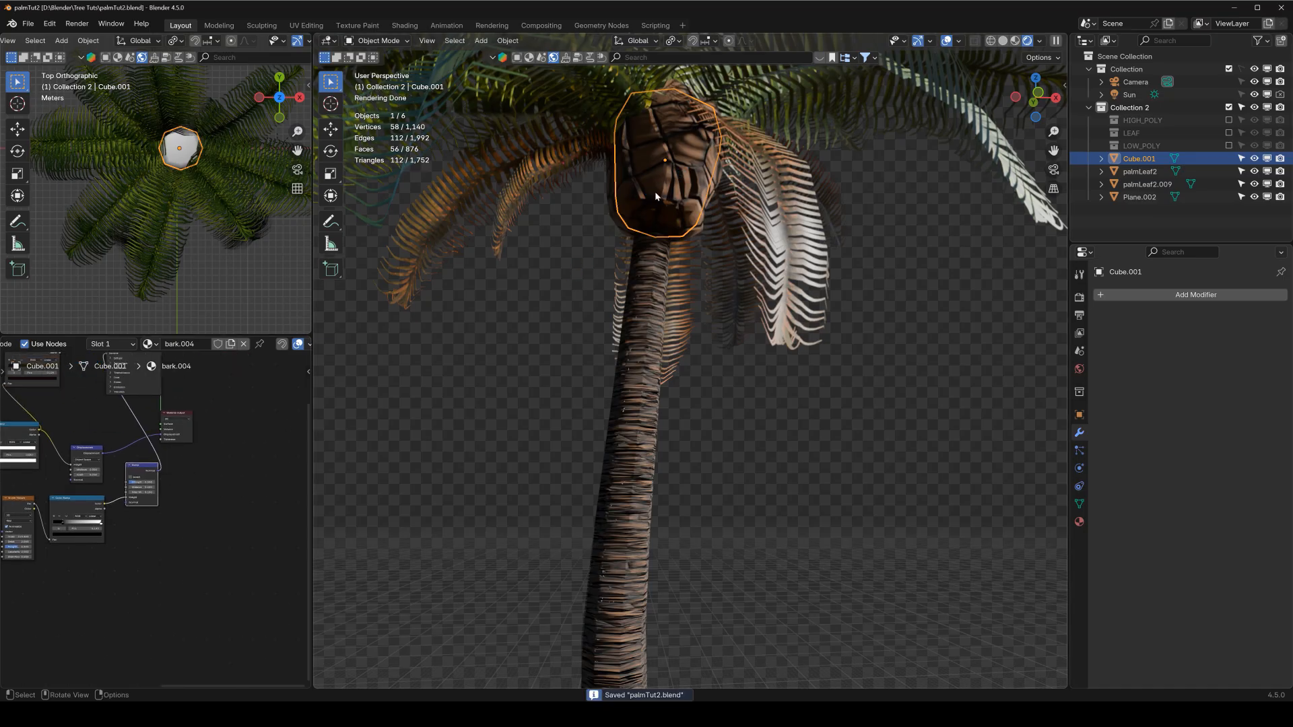
left_click(629, 506, "shift")
key("ctrl+j")
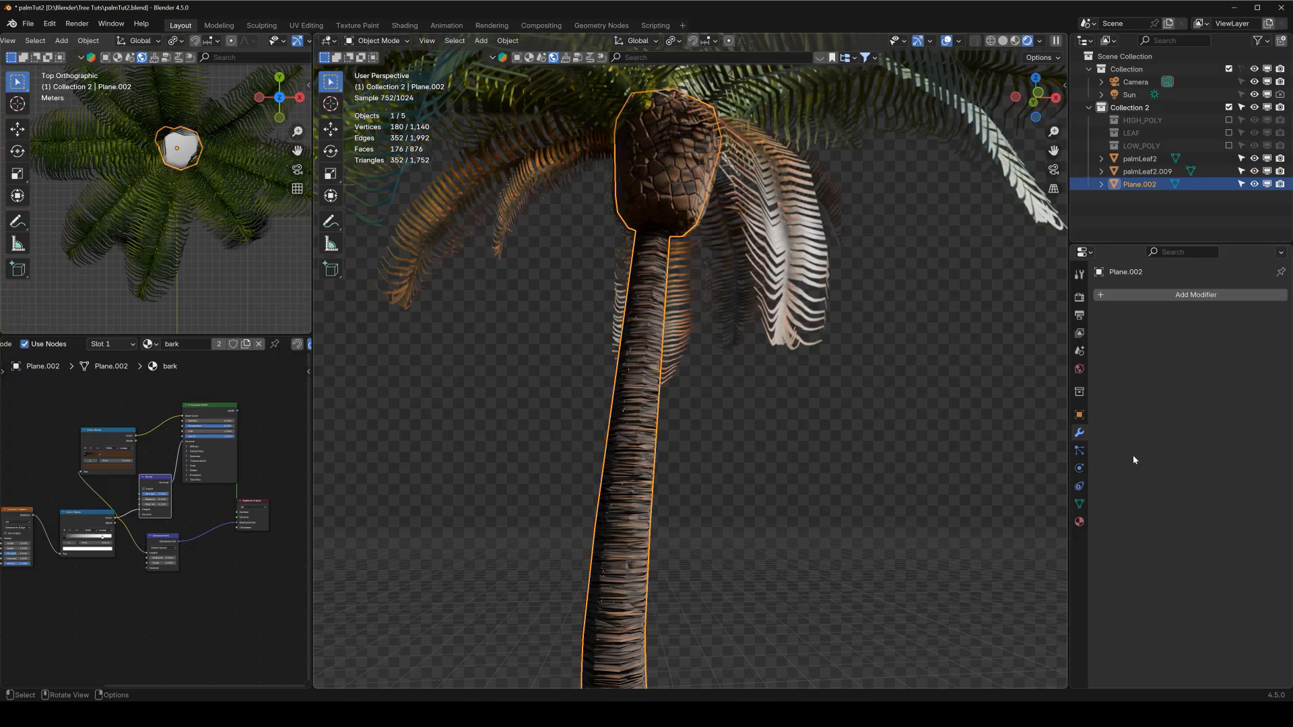
Set the Voronoi Texture scale to 0.5 in the bulb's bark.004 material on the joined trunk.
left_click(1079, 521)
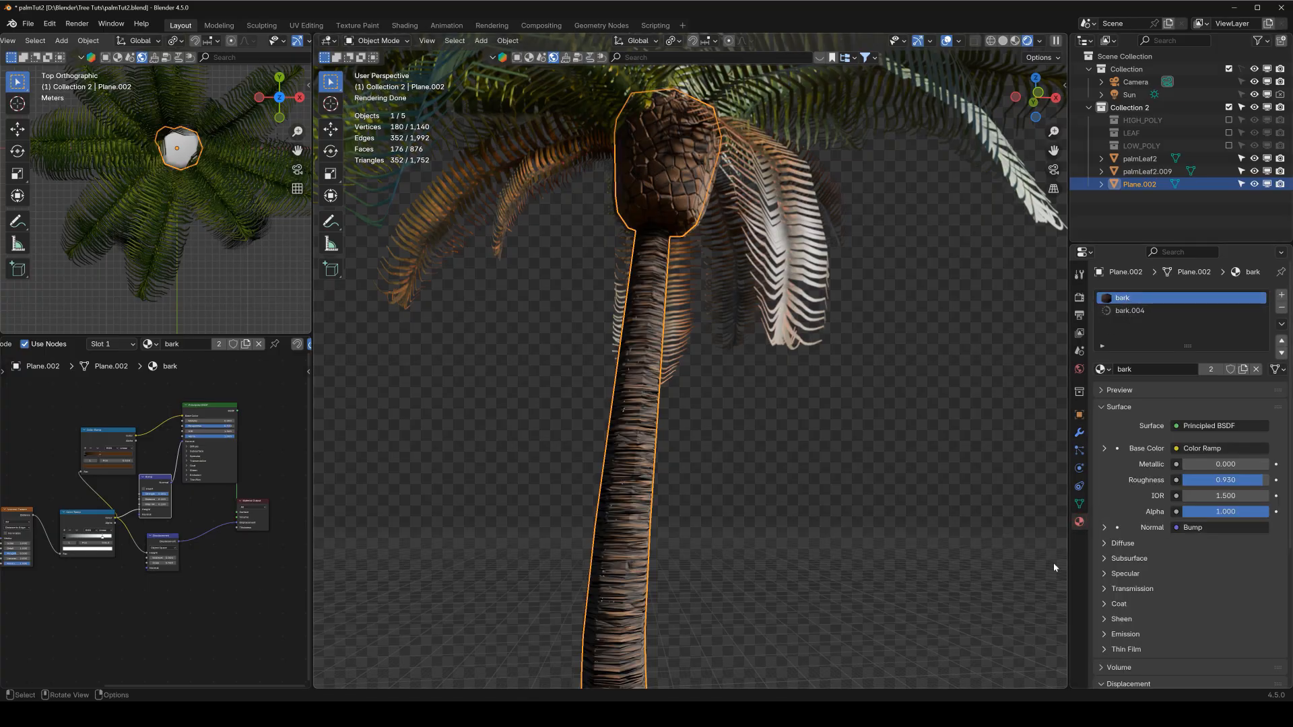
left_click(1137, 310)
scroll(66, 498, "up", 7)
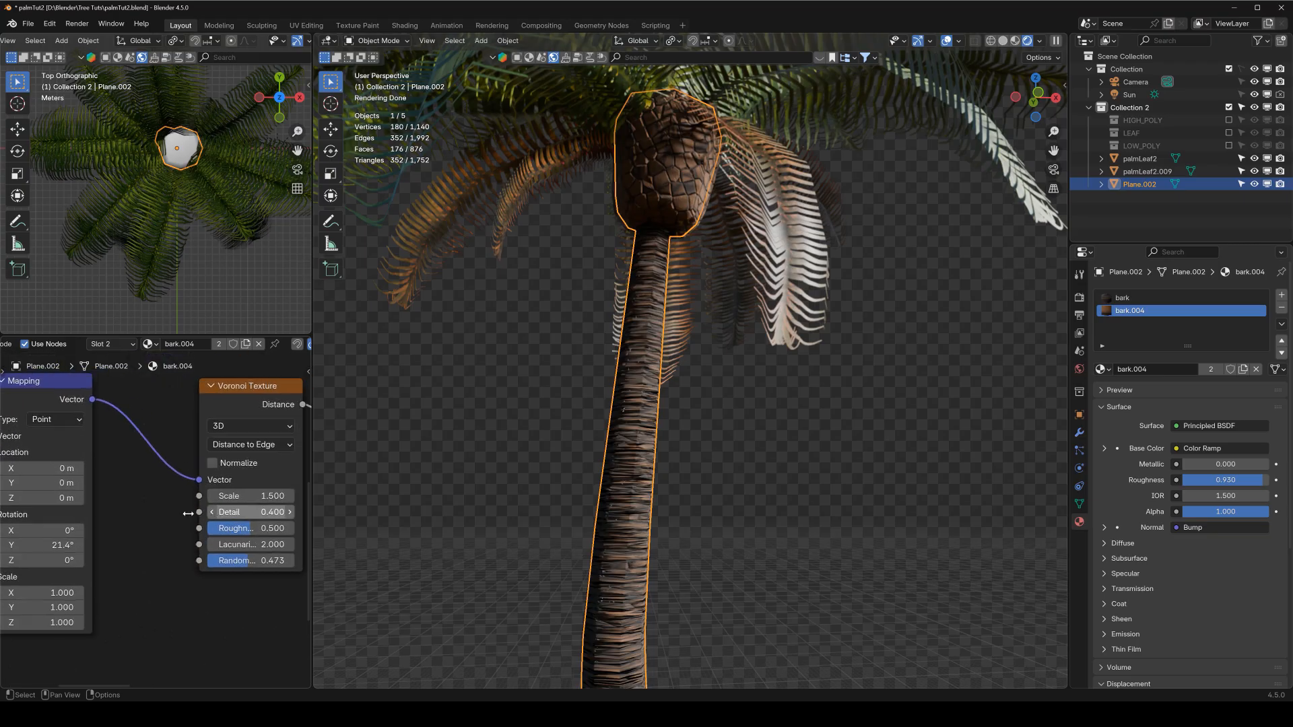
middle_click_drag(188, 513, 121, 509)
left_click(202, 491)
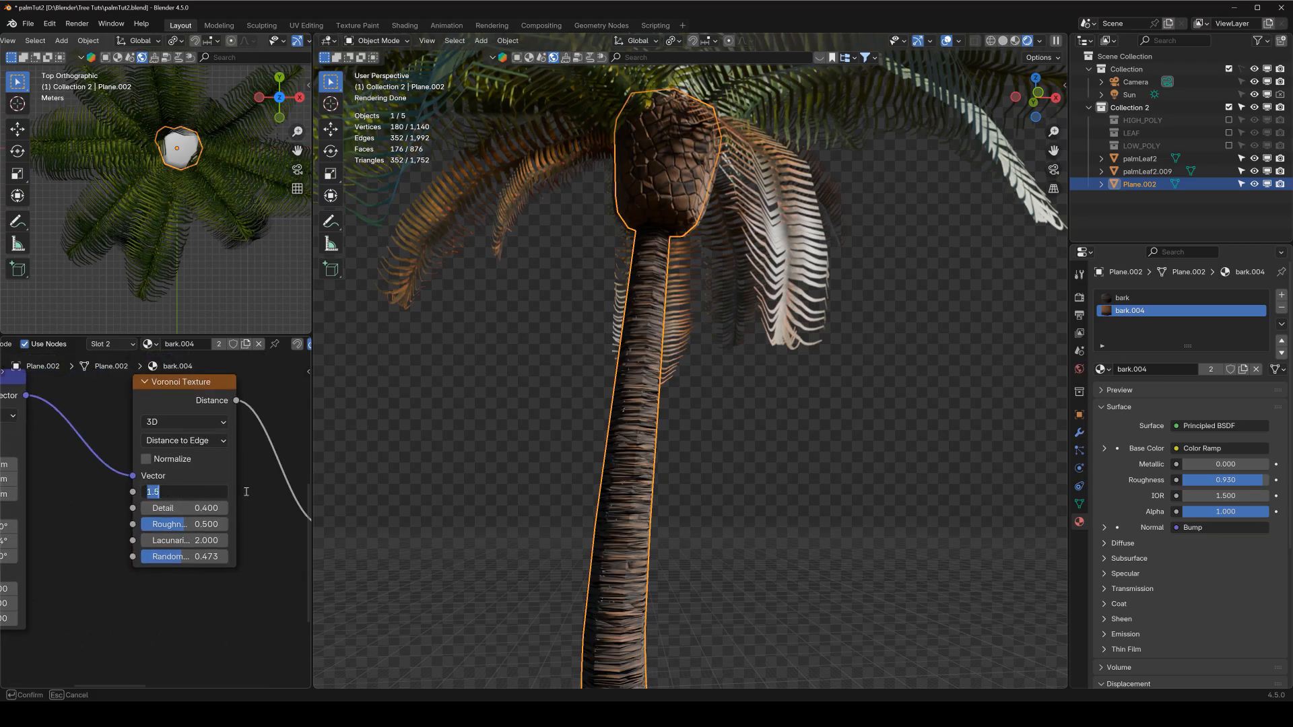
type("0.5")
key("Return")
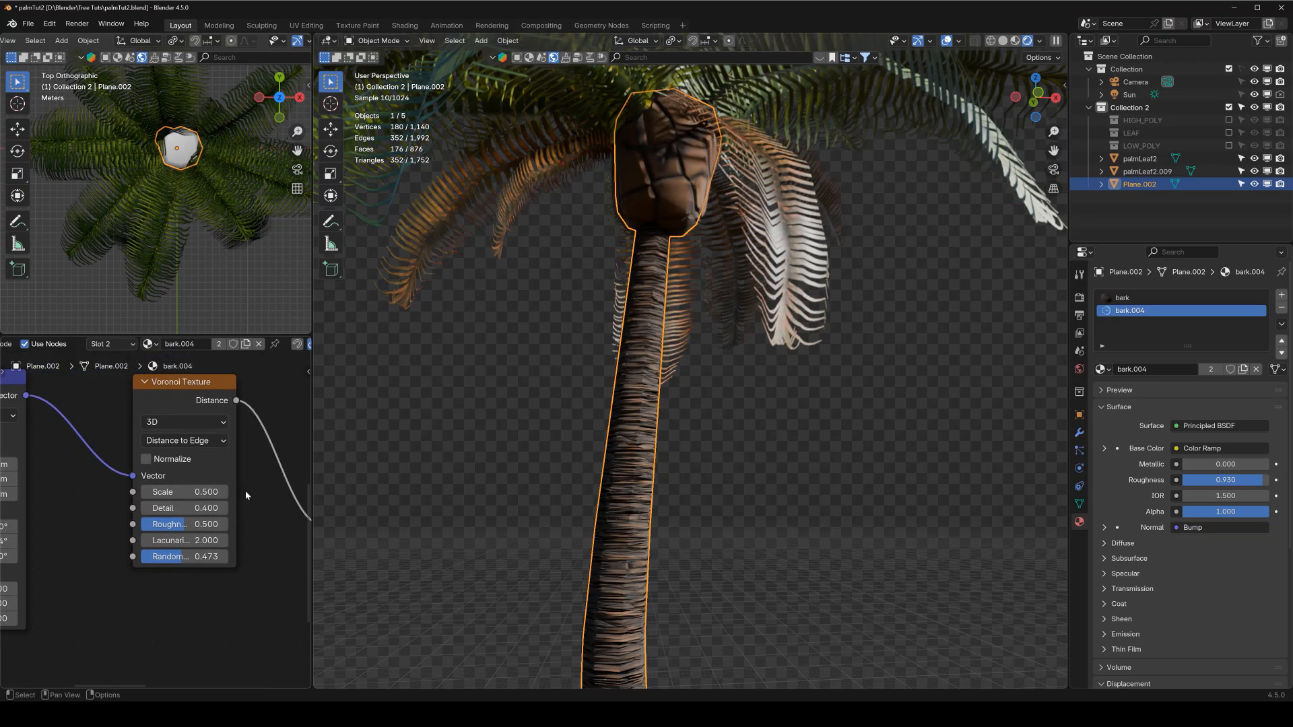
key("KP_1")
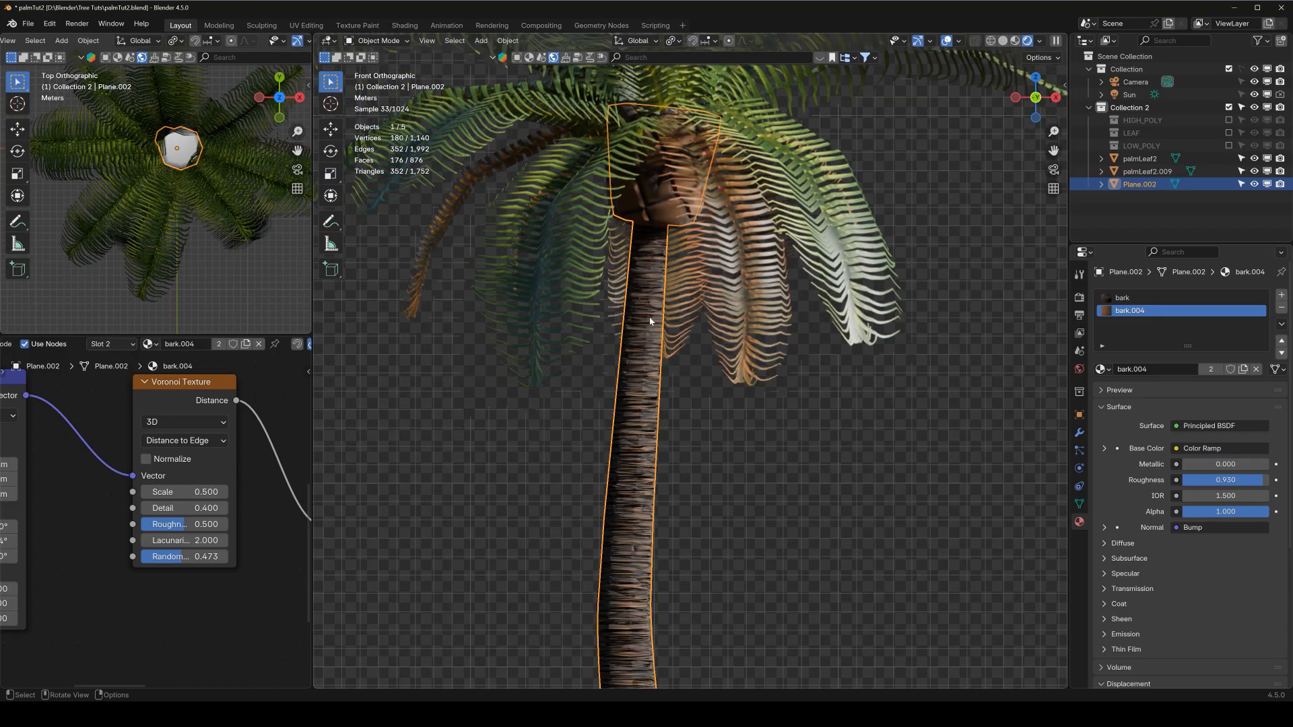
scroll(623, 311, "up", 3)
scroll(621, 302, "down", 4)
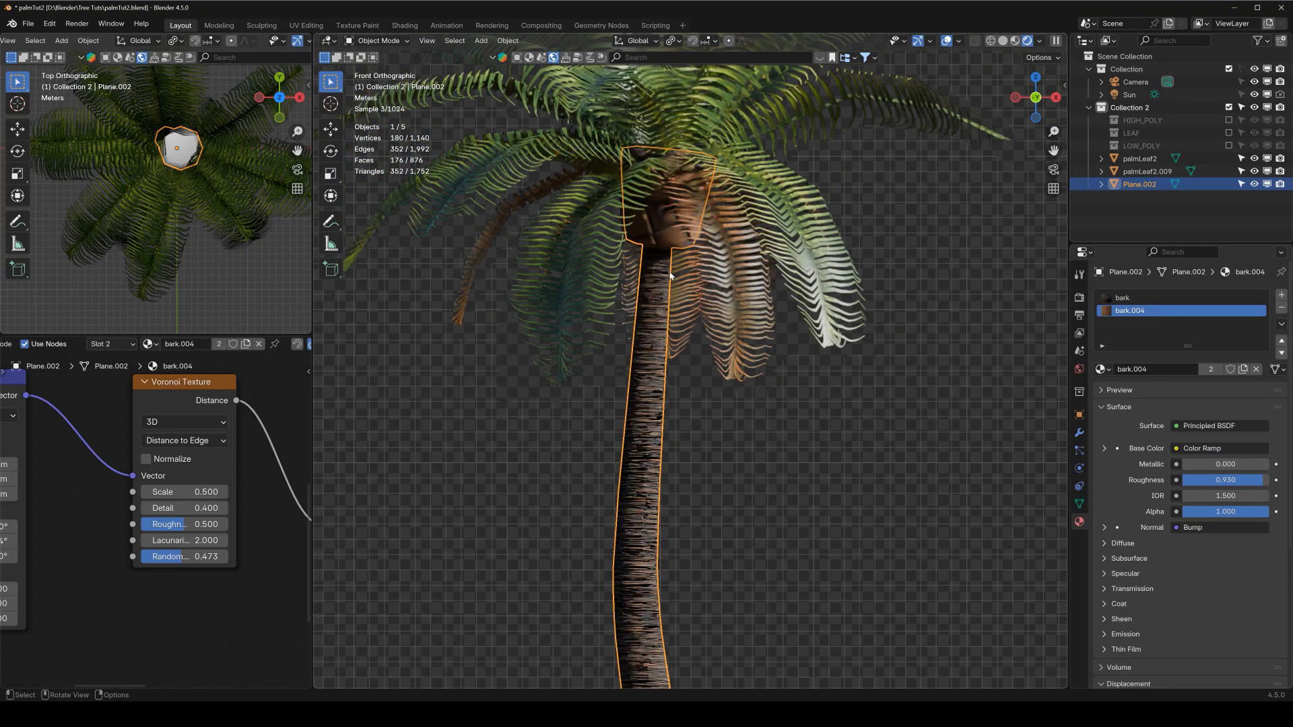
Try joining the trunk to the leaves with palmLeaf2.009 as the active object, and undo the join.
left_click(778, 221, "shift")
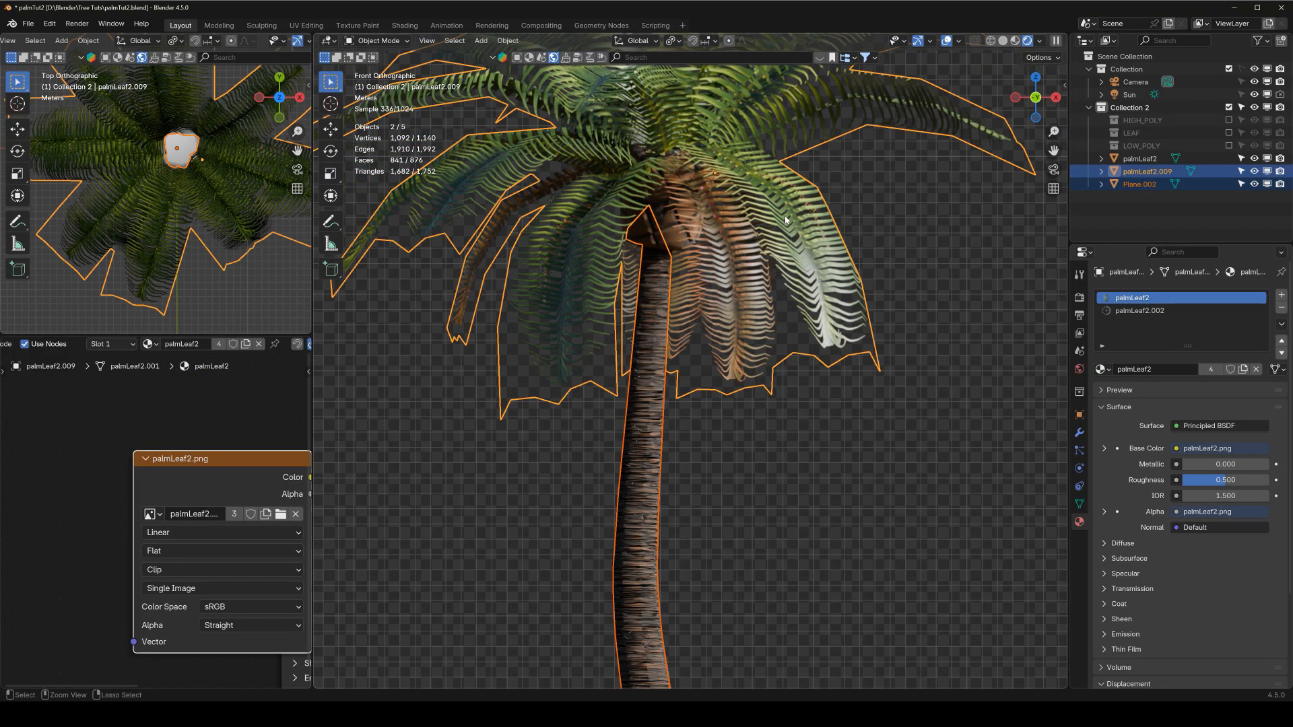
key("ctrl+j")
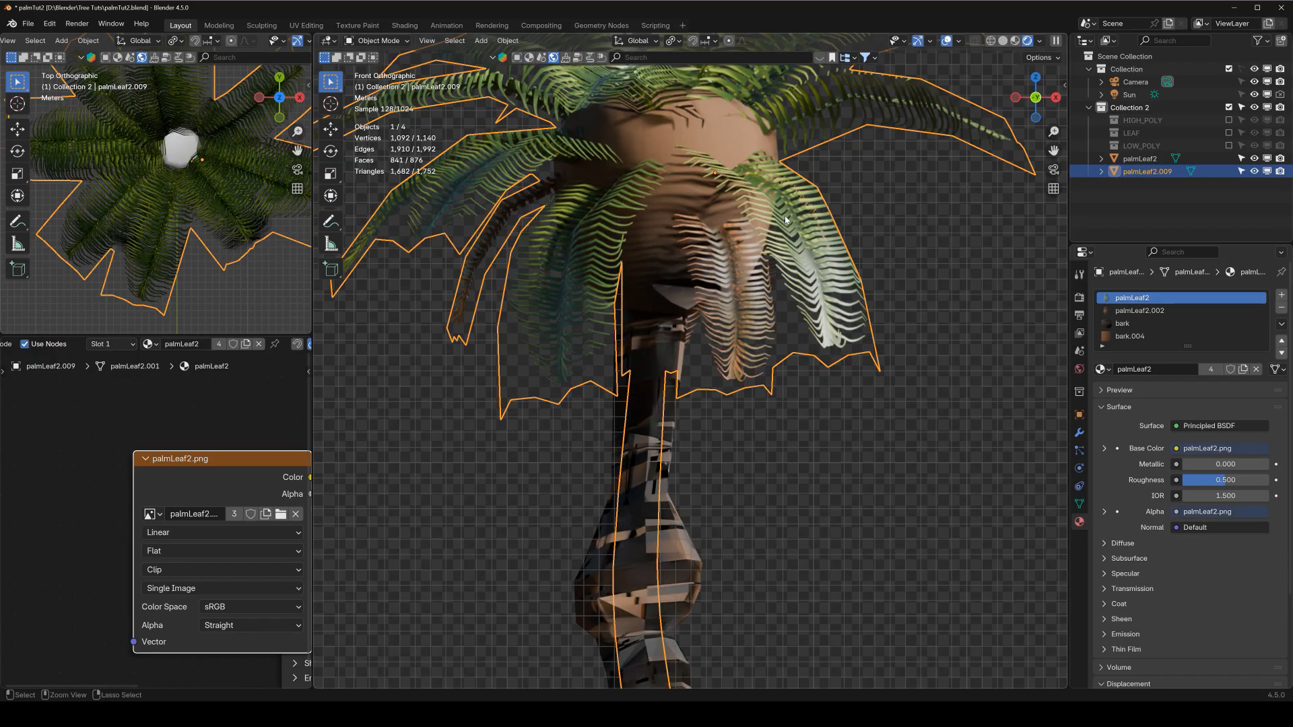
key("ctrl+z")
Join the leaves to the trunk with the trunk as the active object, and clear the selection.
left_click(665, 463, "shift")
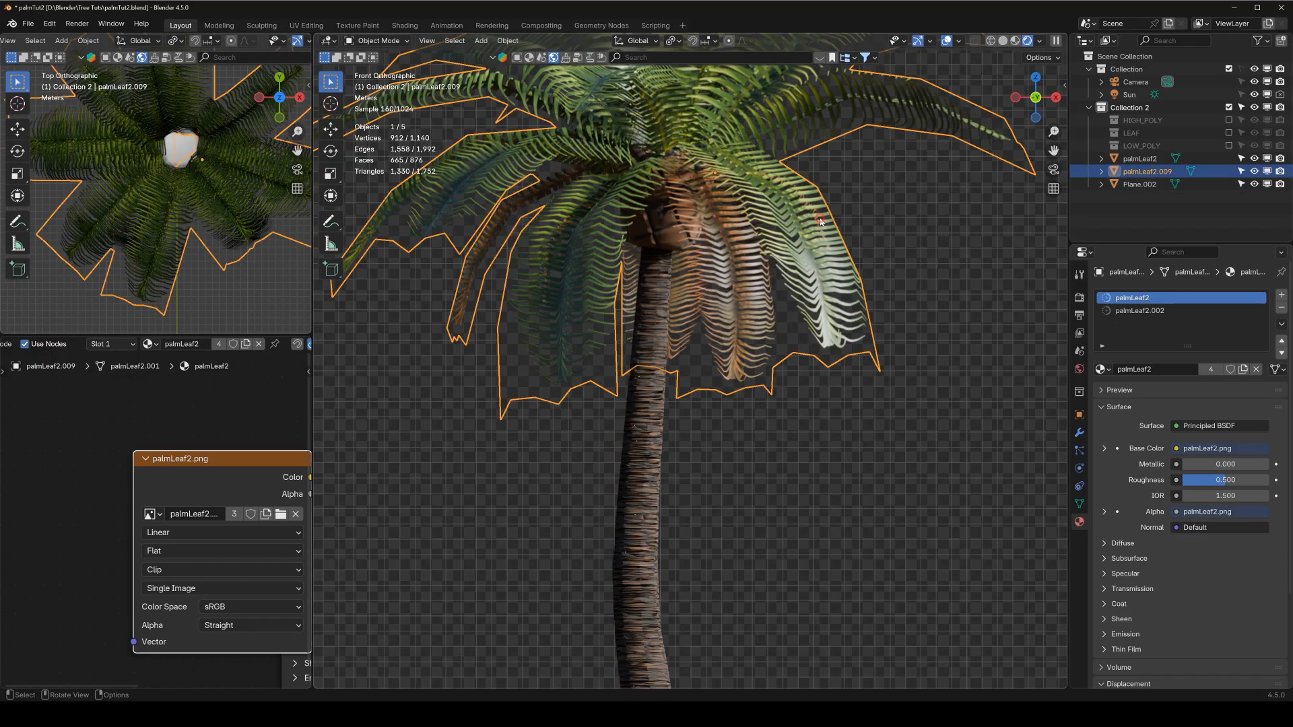
left_click(652, 473, "shift")
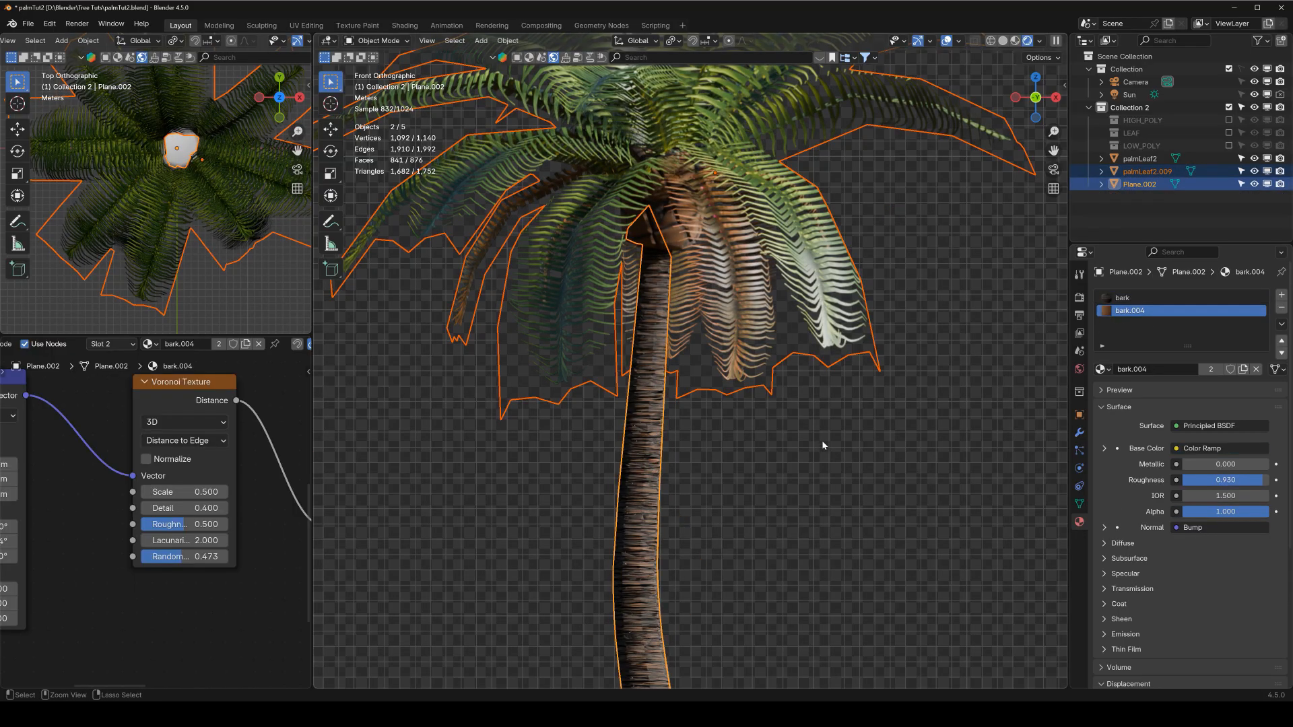
key("ctrl+j")
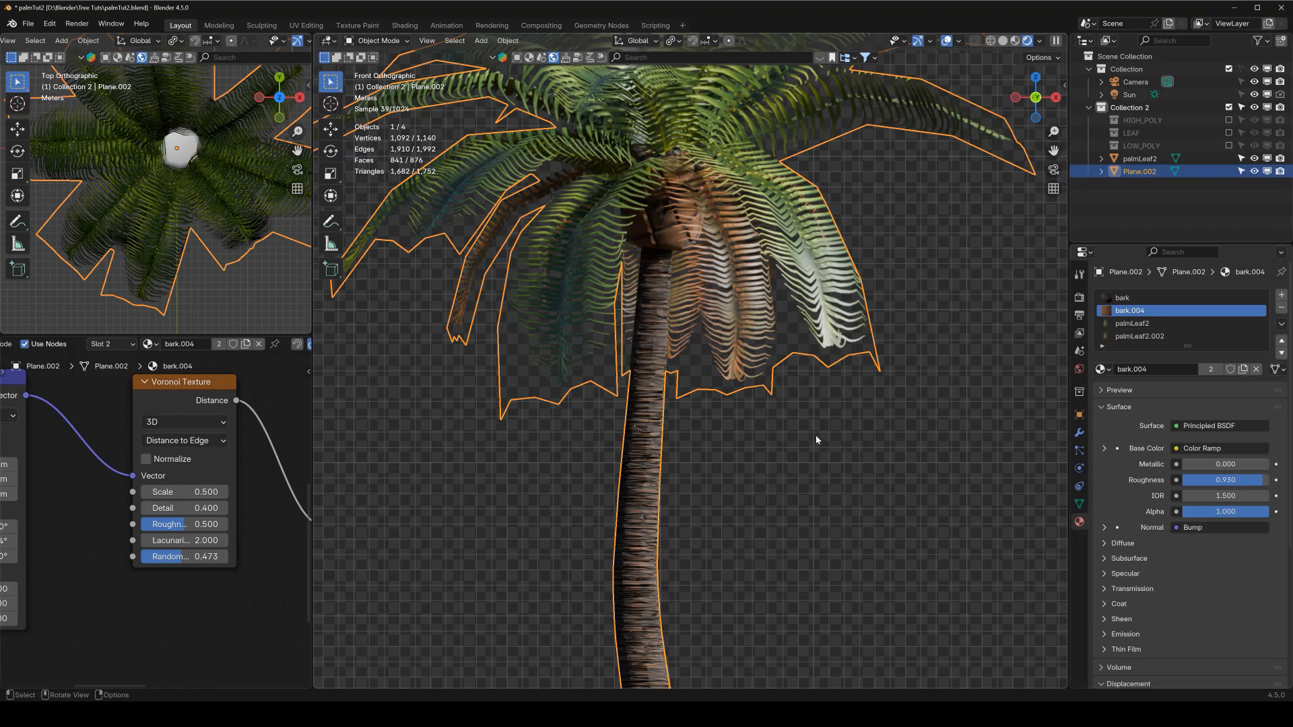
left_click(799, 415)
Try moving the joined palm tree as a single object, and cancel the move.
scroll(740, 310, "down", 3)
left_click(739, 308)
scroll(752, 270, "down", 3)
middle_click_drag(752, 270, 740, 256, "shift")
key("g")
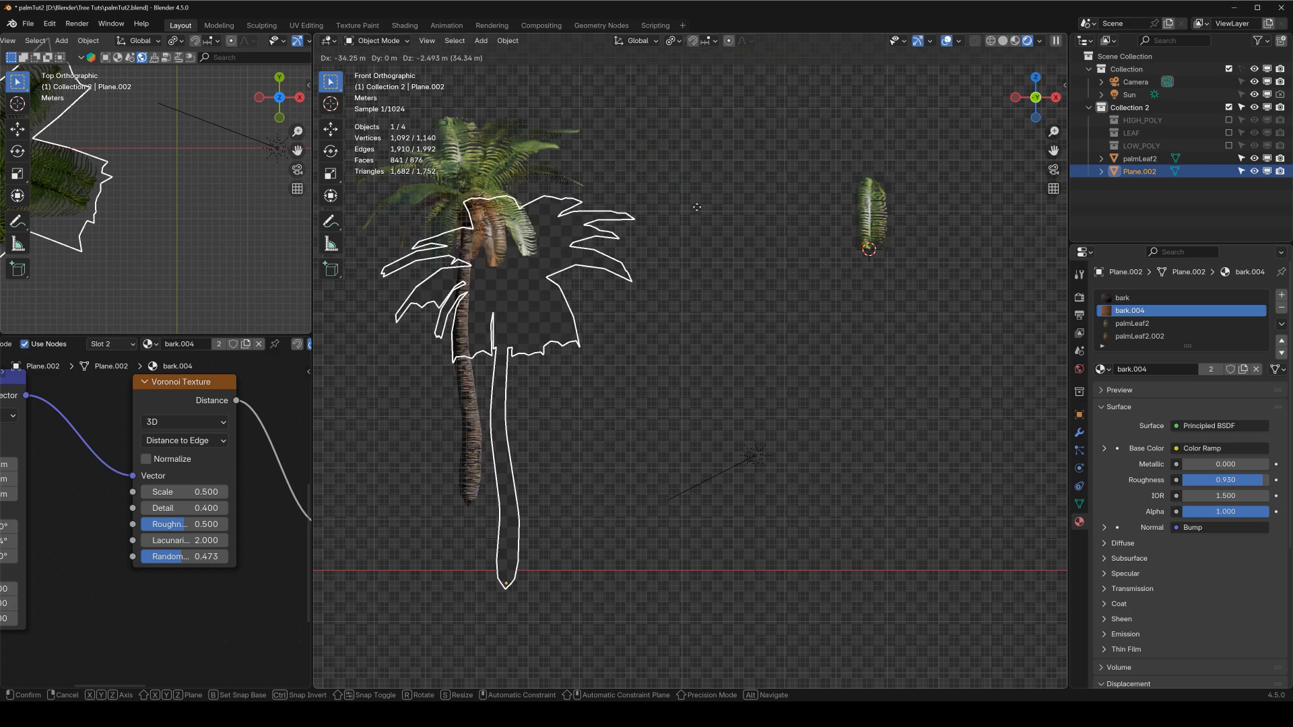
right_click(698, 251)
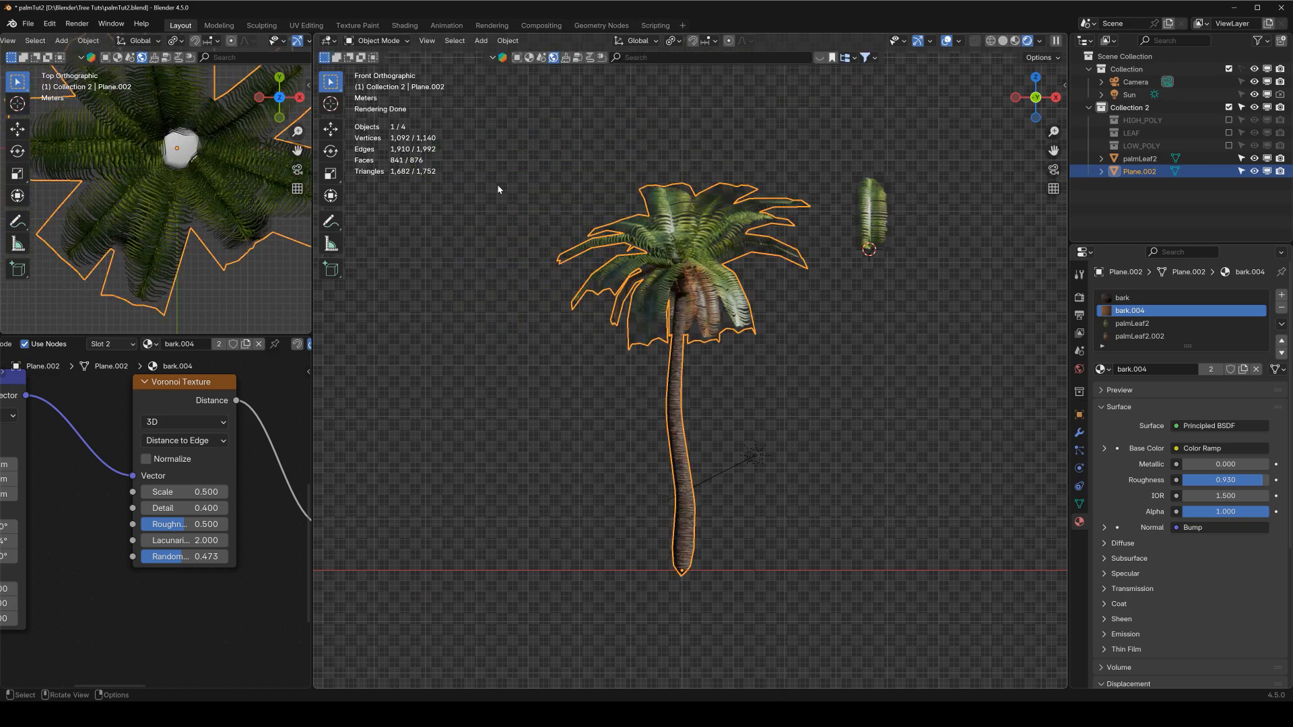
Hide the separate palmLeaf2 leaf beside the tree, and view the finished palm on its own.
left_click(880, 215)
key("h")
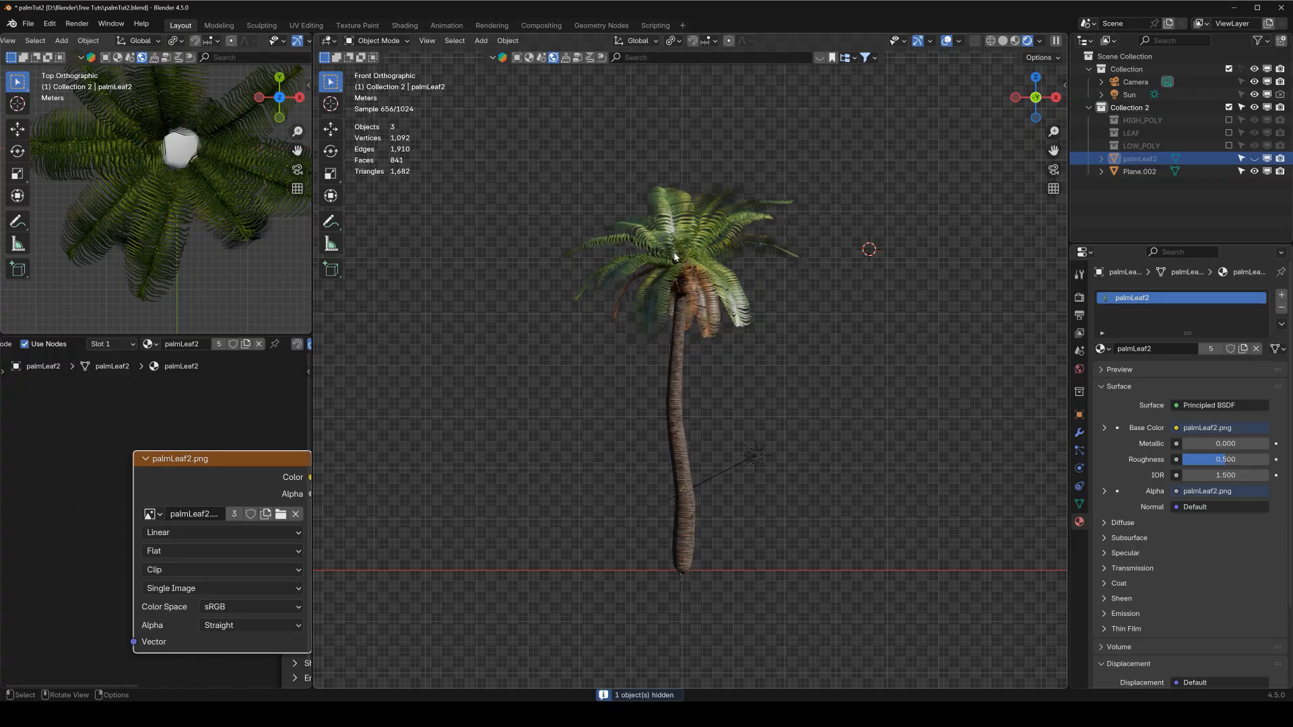
scroll(675, 256, "down", 5)
scroll(635, 259, "up", 4)
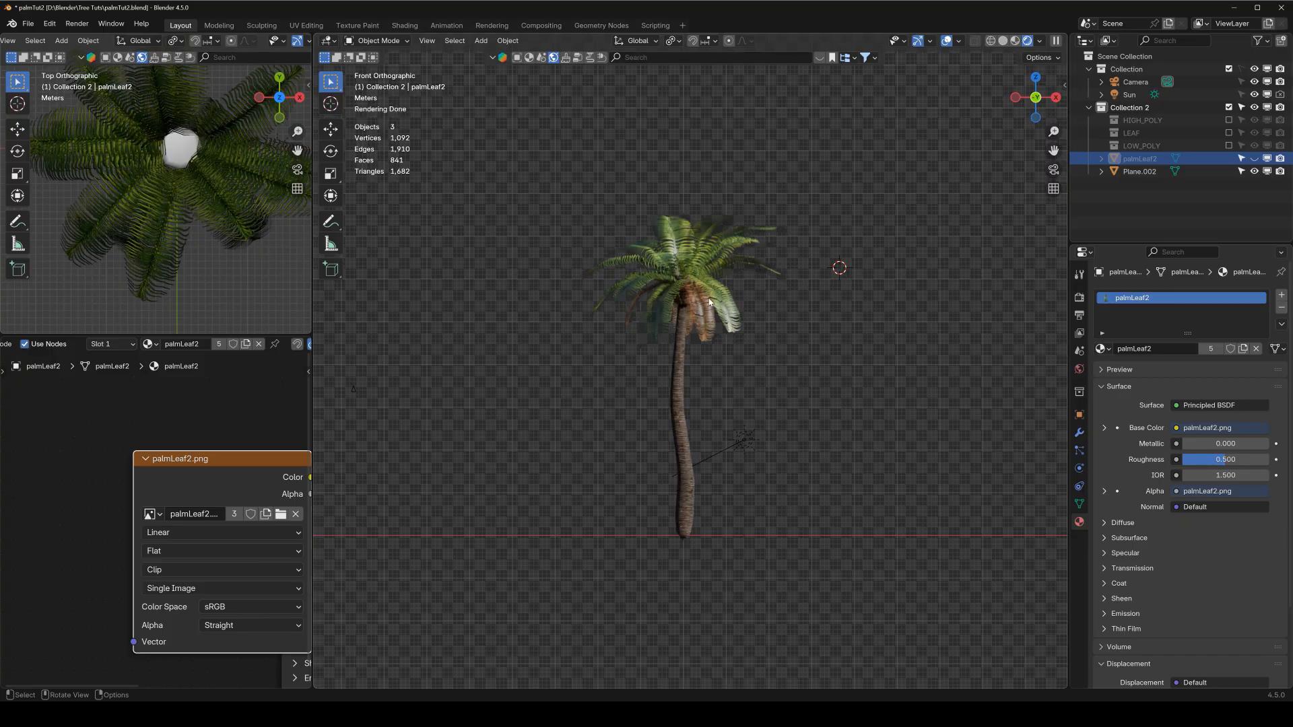
scroll(757, 322, "up", 3)
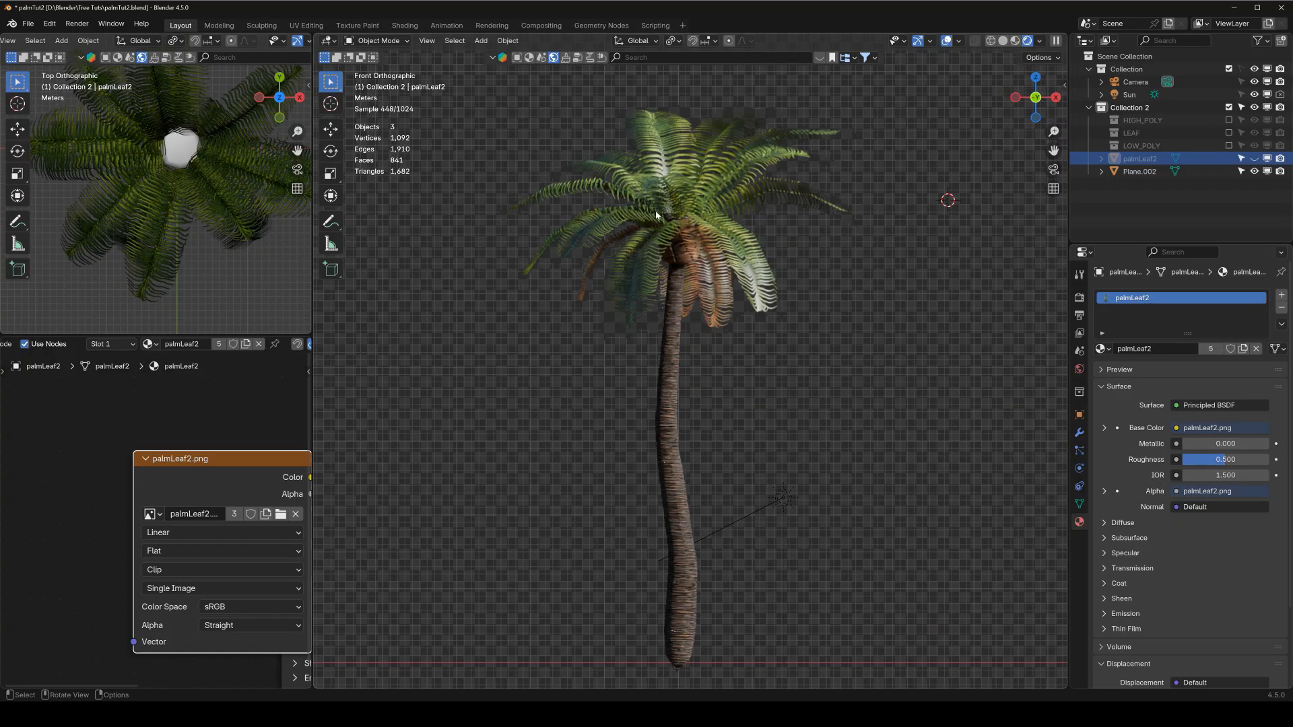
scroll(698, 314, "down", 3)
scroll(712, 310, "up", 1)
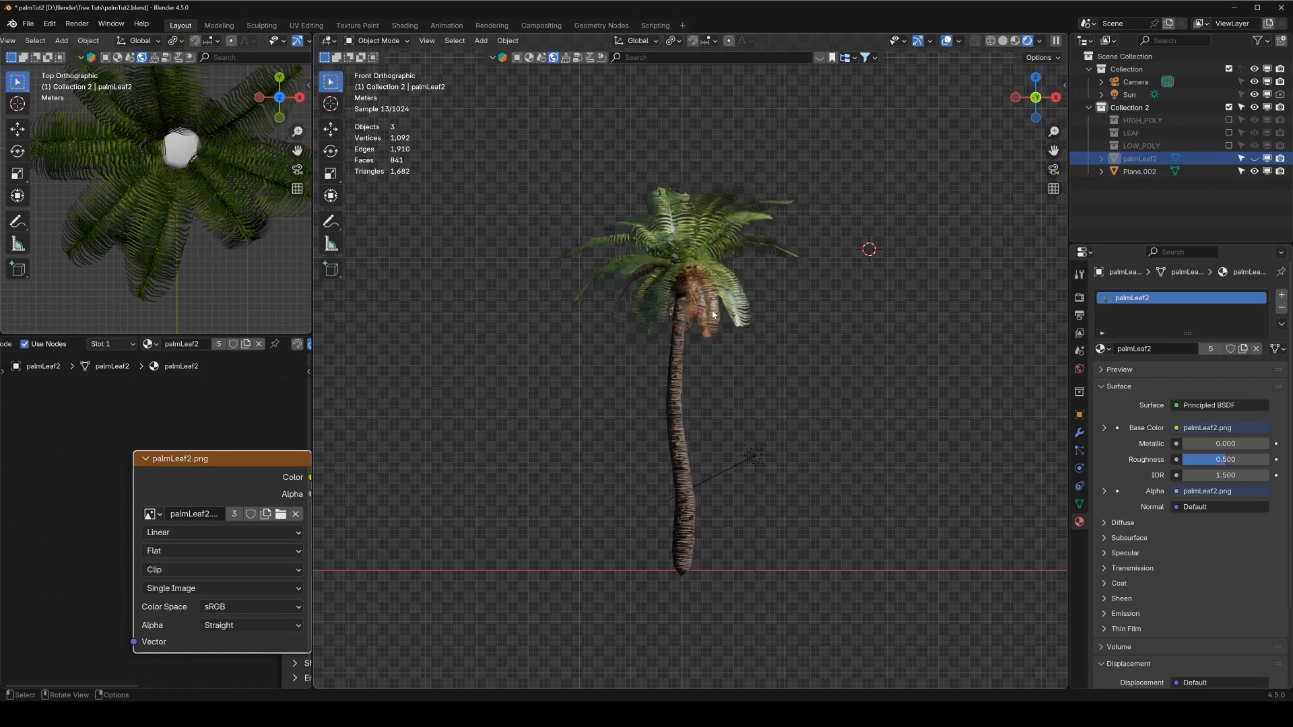
scroll(691, 338, "down", 1)
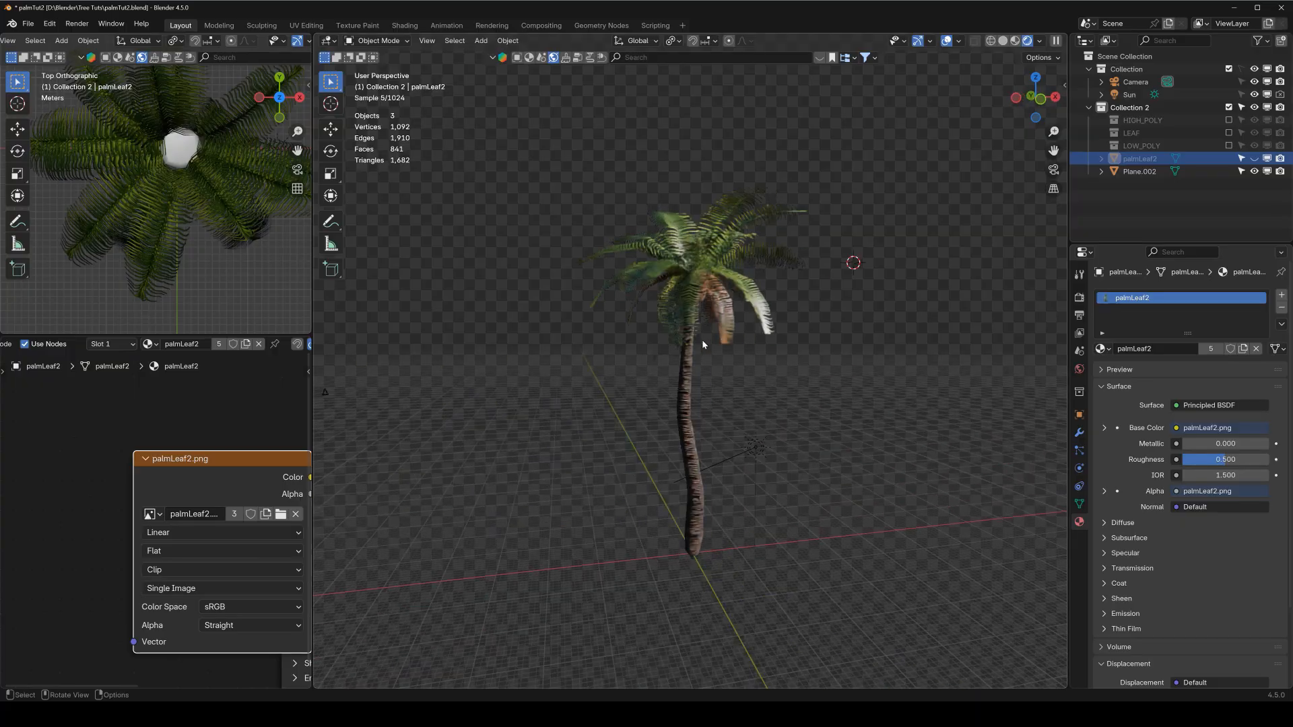
Try another free move of the whole palm tree in front view, cancel it, and clear the selection.
left_click(678, 383)
key("g")
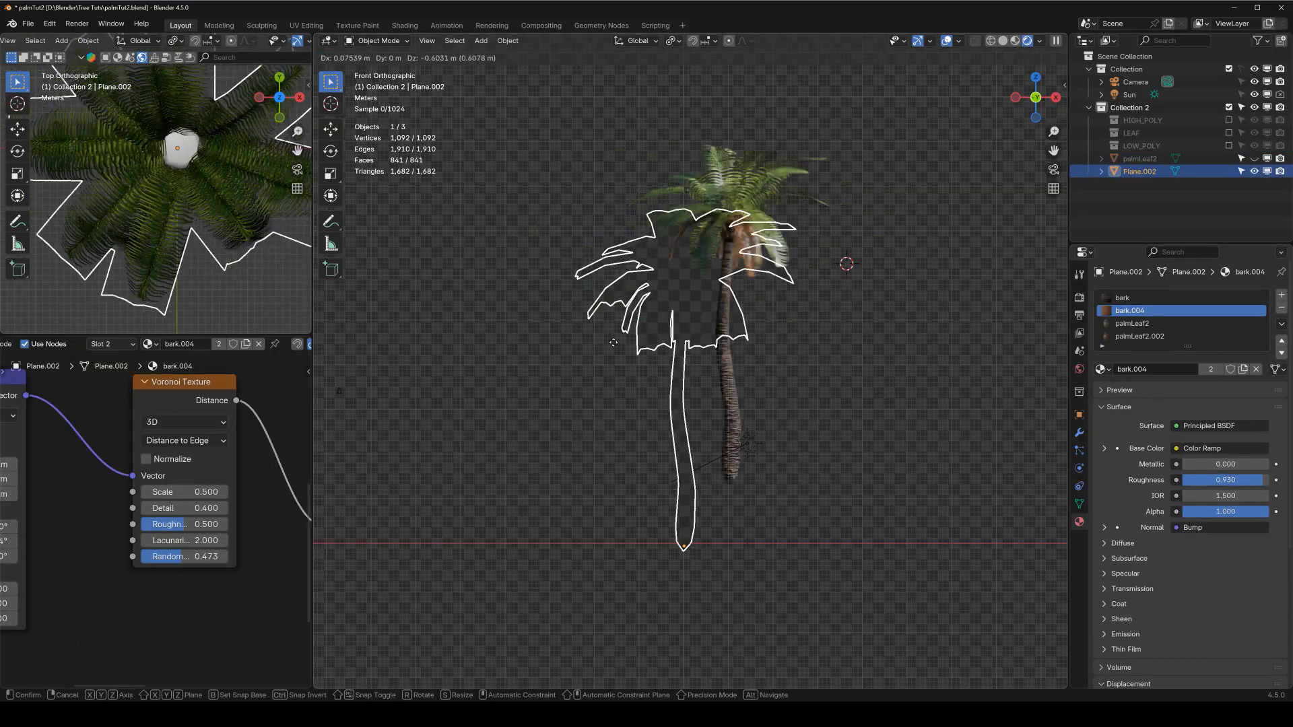
right_click(710, 340)
scroll(711, 340, "down", 1)
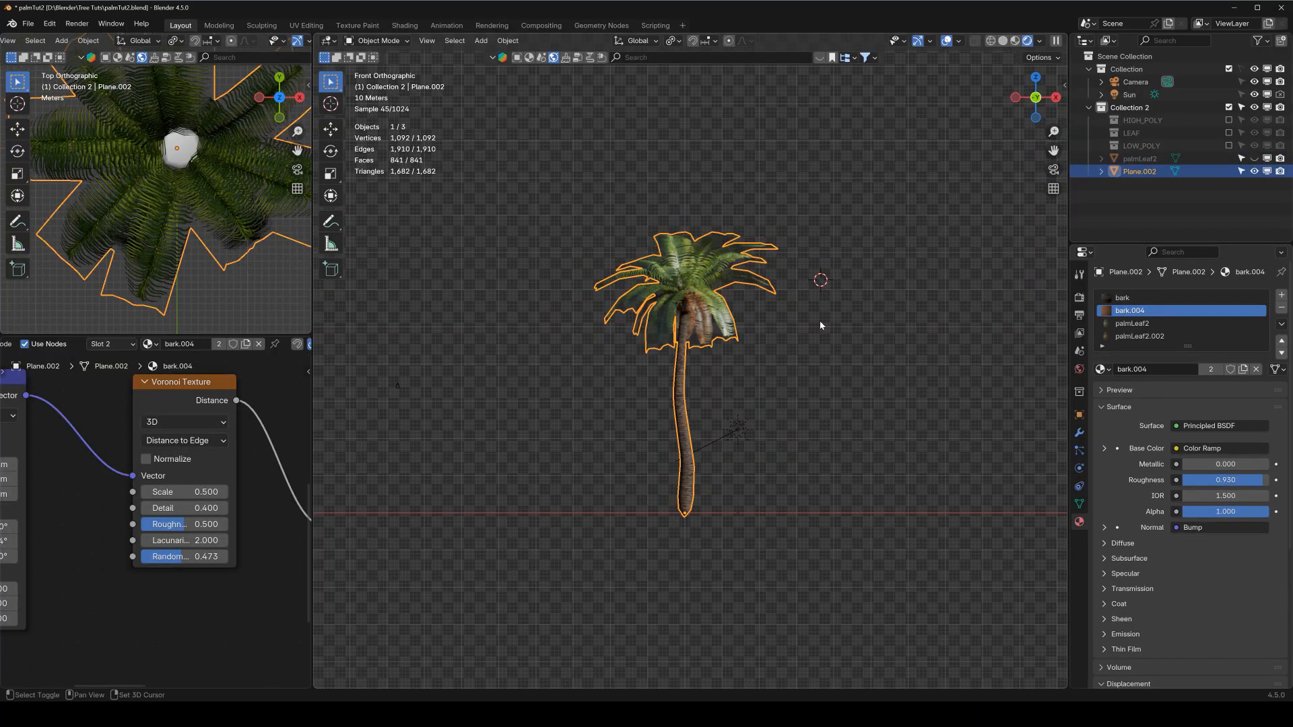
left_click(813, 323)
Disable the Transparent film option in the render settings, and view the palm against the world background.
scroll(824, 327, "up", 3)
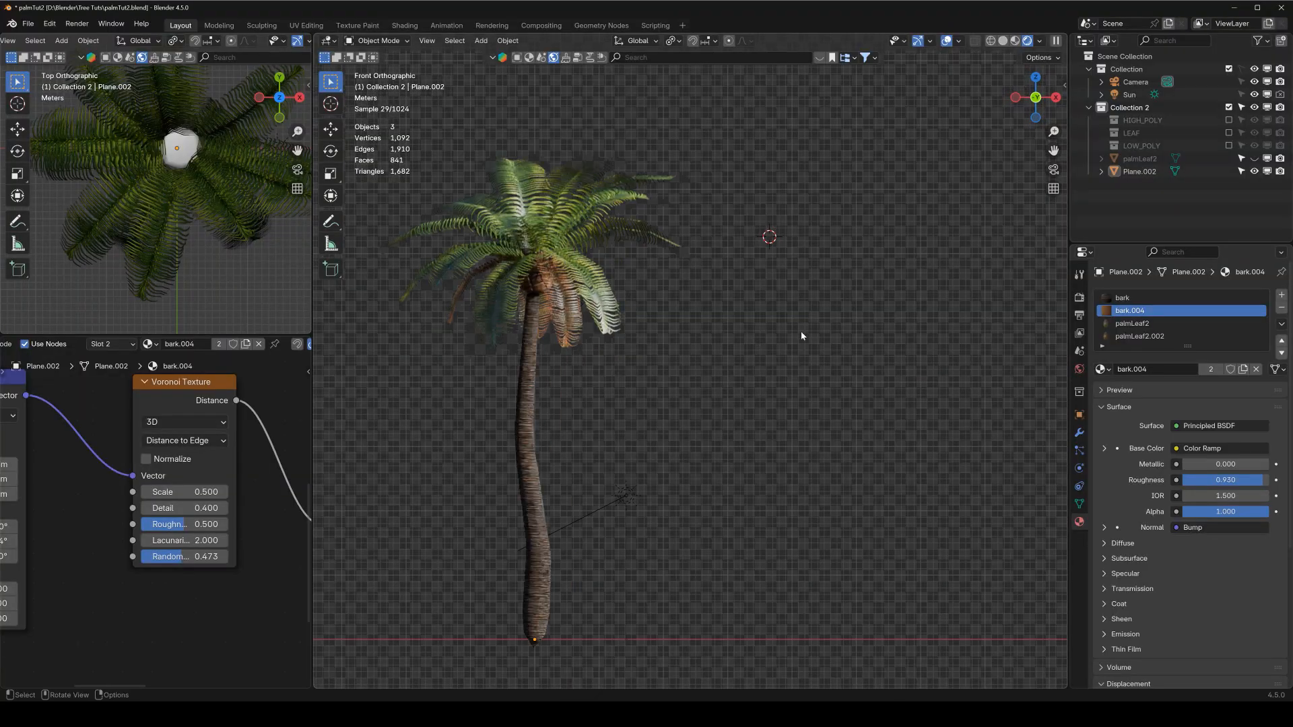
left_click(1077, 298)
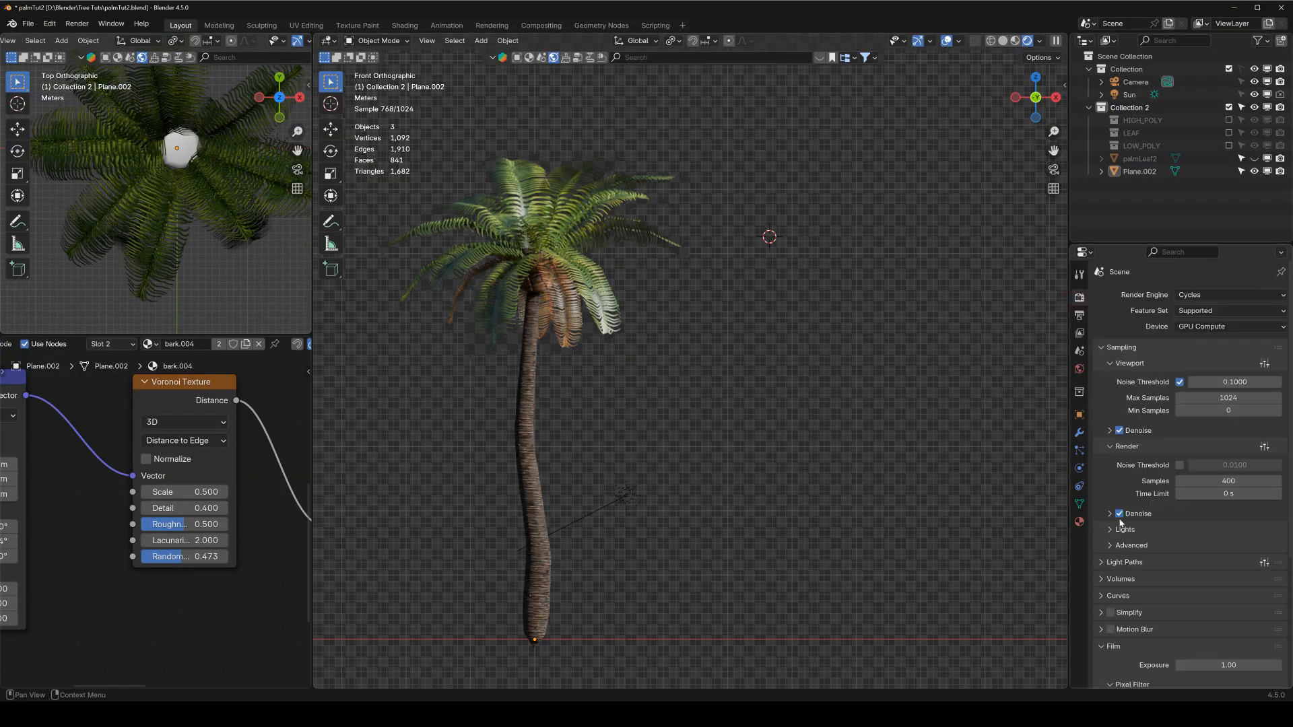
scroll(1126, 645, "down", 5)
left_click(1121, 611)
middle_click_drag(490, 391, 566, 385)
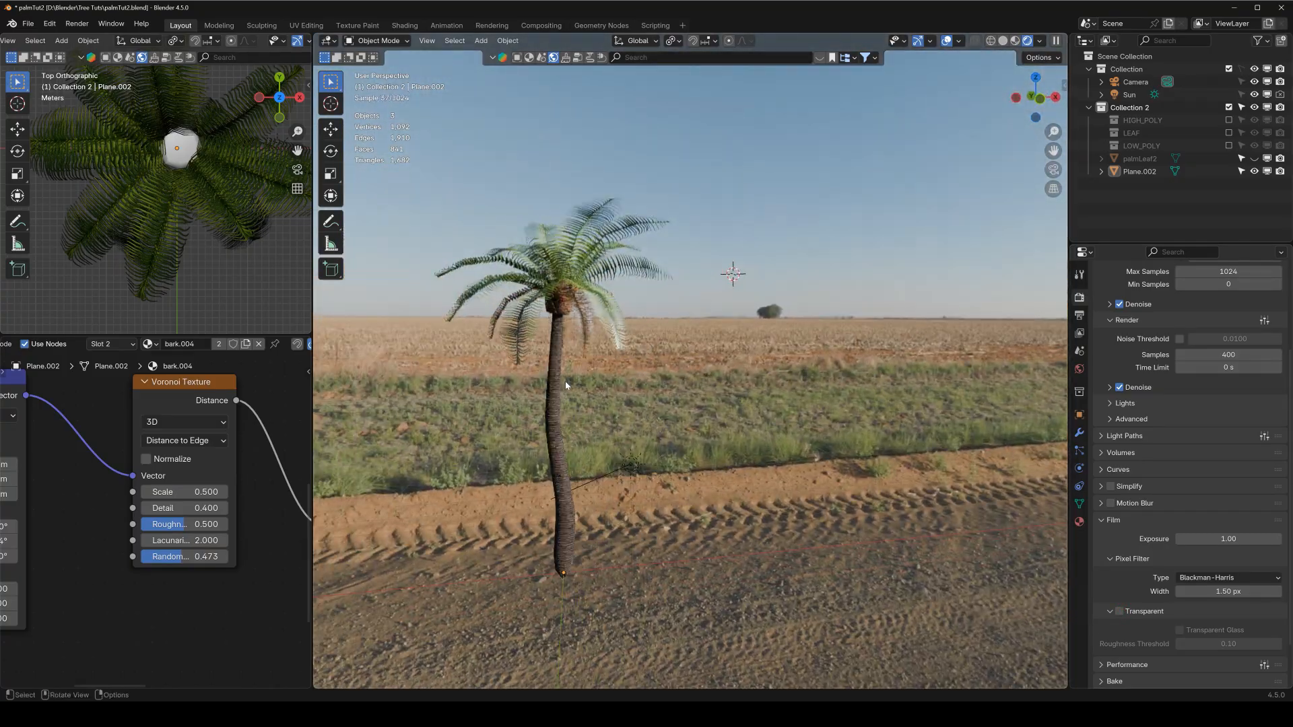